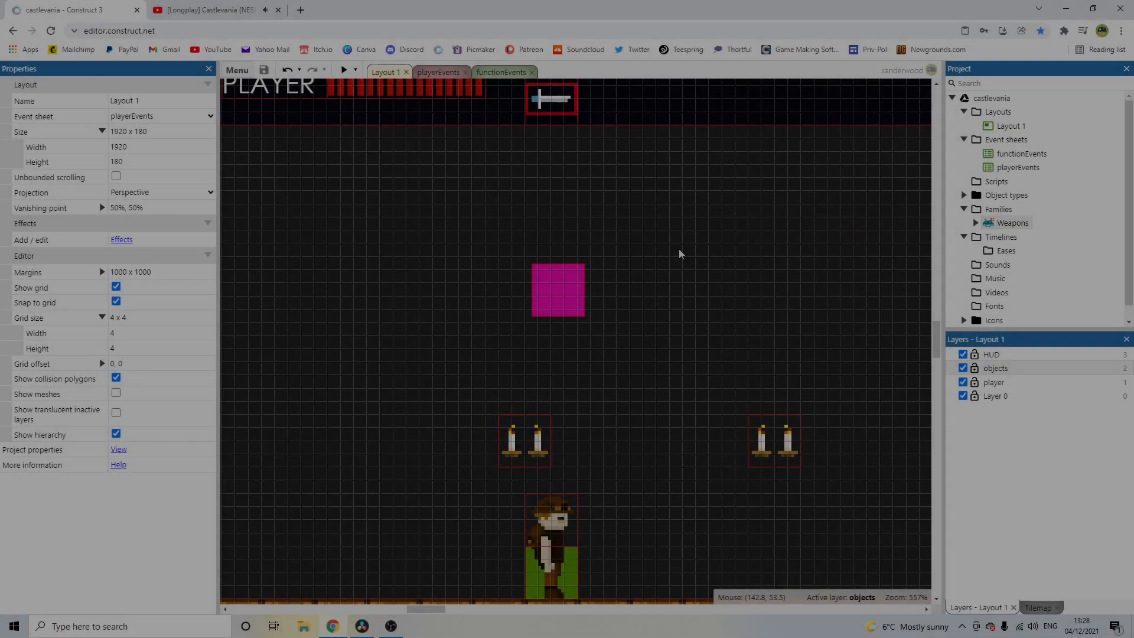
# Step: Look over Layout 1, from the HUD strip down to the weapon sprites below the floor
pyautogui.keyDown('ctrl'); pyautogui.scroll(-1, 644, 264); pyautogui.keyUp('ctrl')
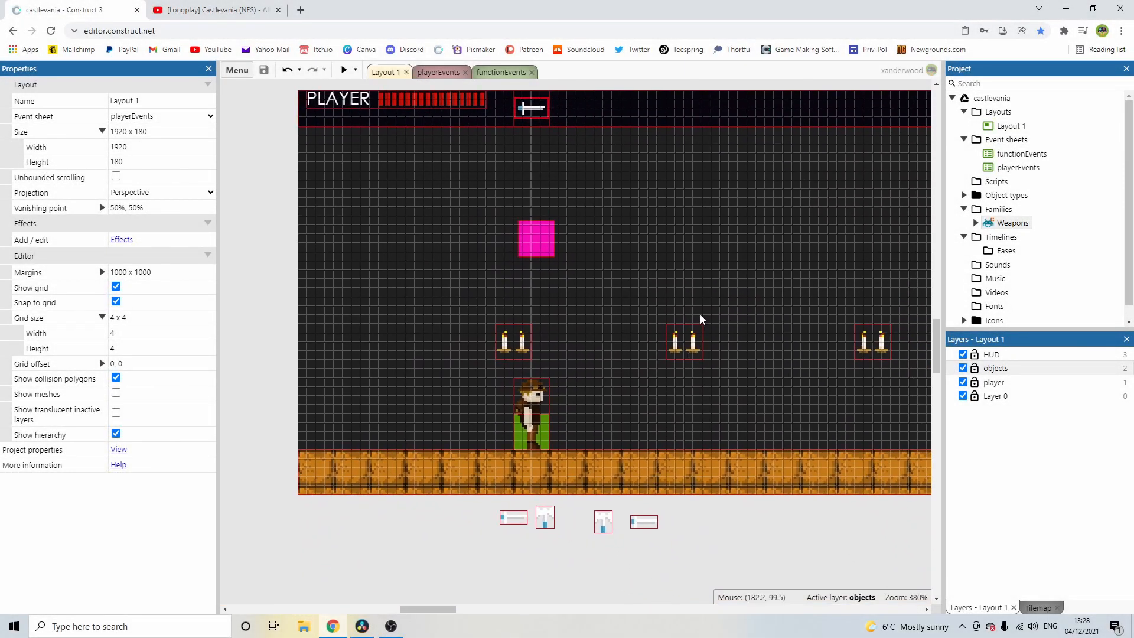
pyautogui.scroll(2, 547, 253)
pyautogui.keyDown('ctrl'); pyautogui.scroll(4, 534, 253); pyautogui.keyUp('ctrl')
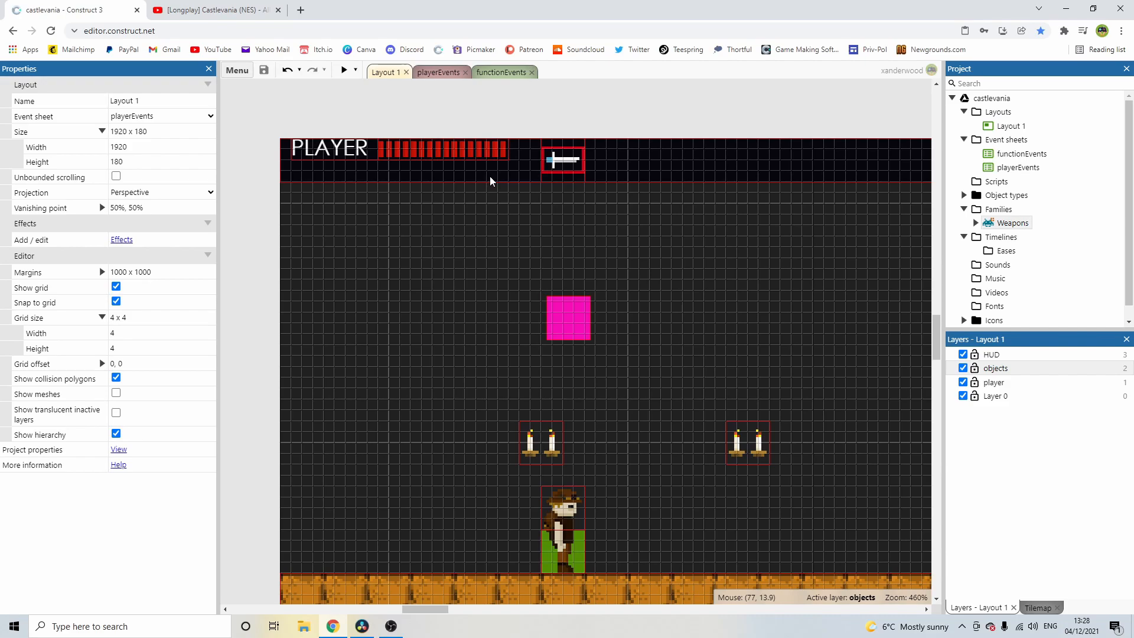
pyautogui.keyDown('ctrl'); pyautogui.scroll(-2, 582, 239); pyautogui.keyUp('ctrl')
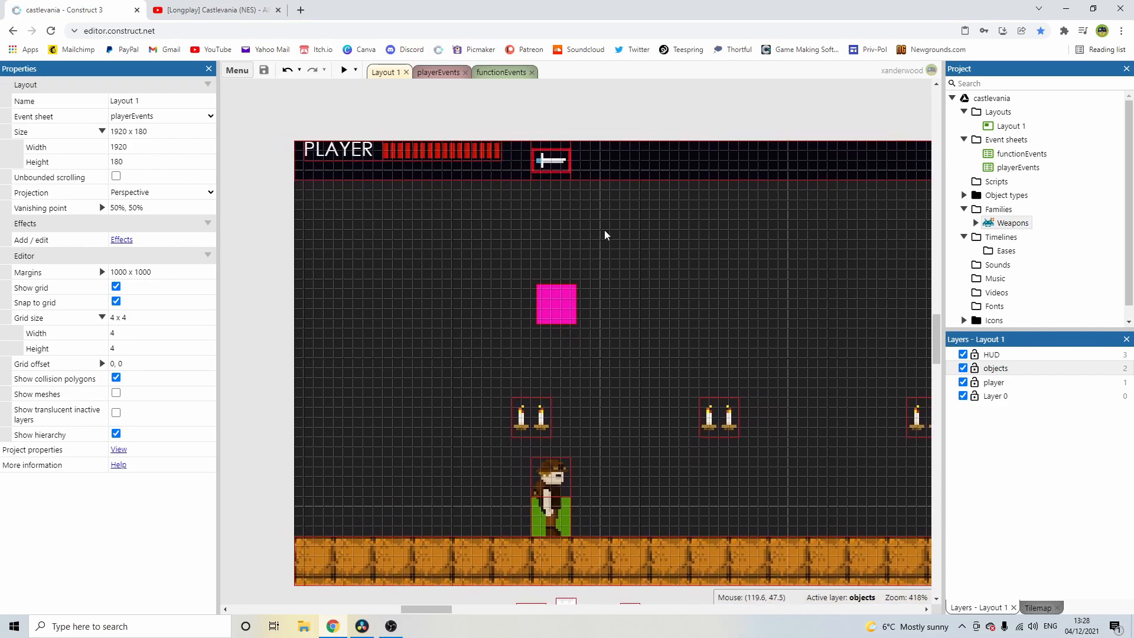
pyautogui.scroll(-2, 626, 325)
pyautogui.keyDown('ctrl'); pyautogui.scroll(-2, 653, 435); pyautogui.keyUp('ctrl')
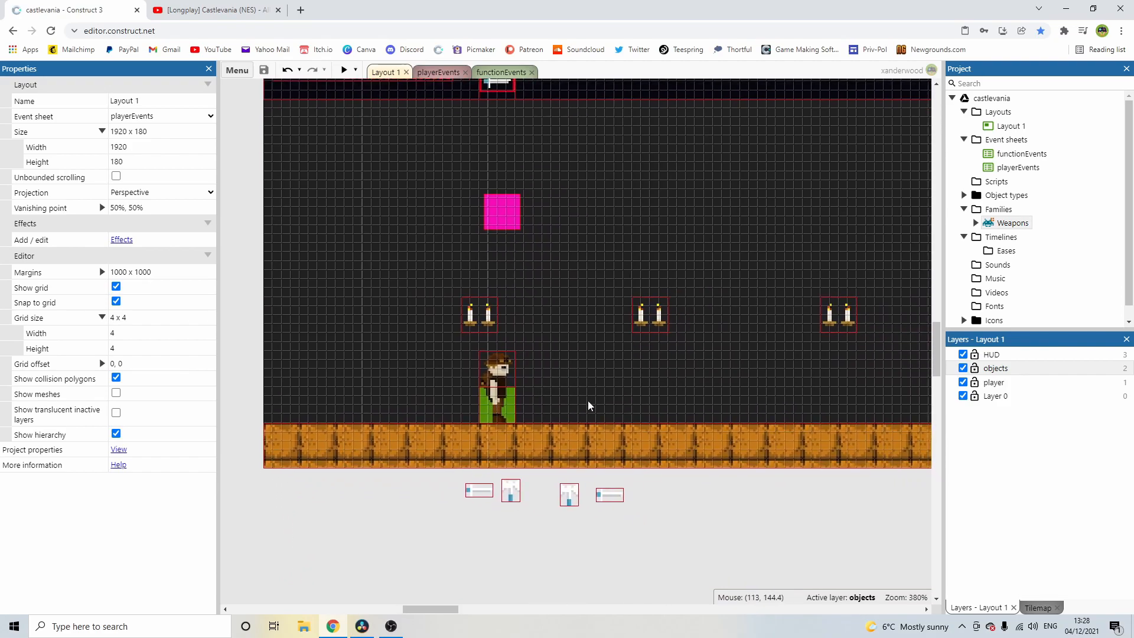
pyautogui.hscroll(-4, 522, 380)
pyautogui.scroll(3, 625, 372)
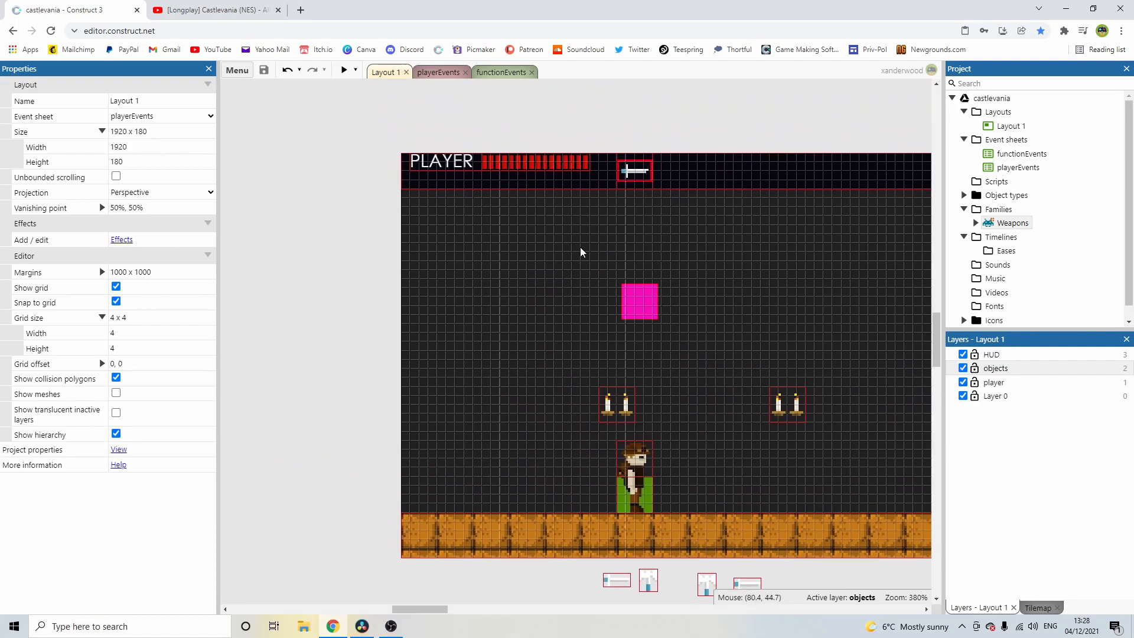
pyautogui.scroll(1, 454, 250)
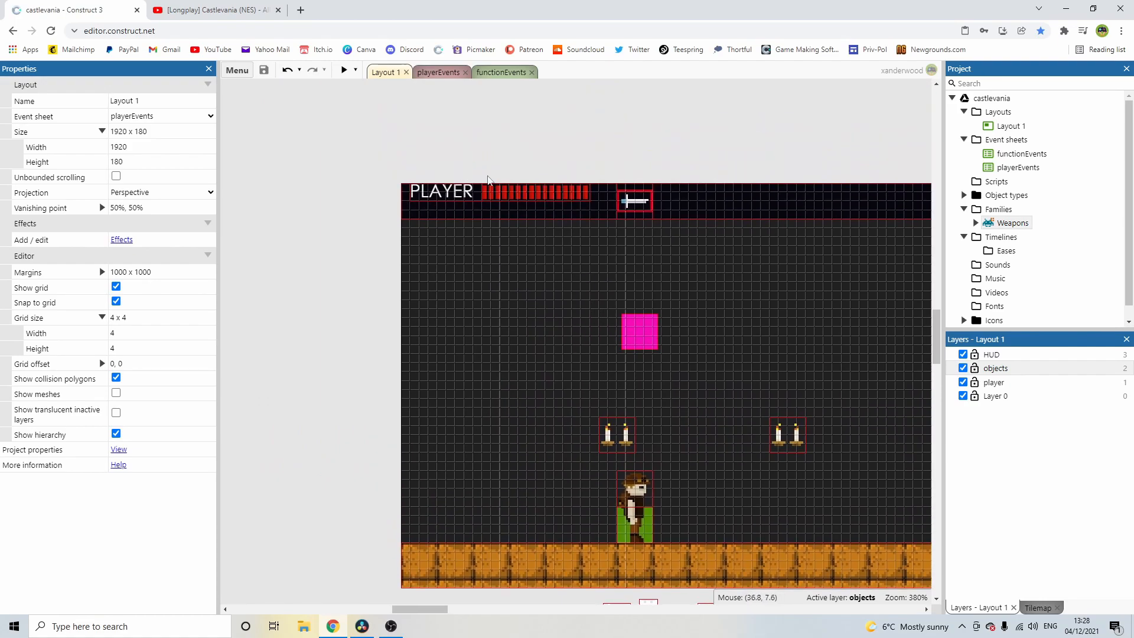
# Step: Duplicate the PLAYER label directly beneath itself in the HUD at 4, 8 and change the copy's text to ENEMY
pyautogui.keyDown('ctrl'); pyautogui.scroll(5, 463, 221); pyautogui.keyUp('ctrl')
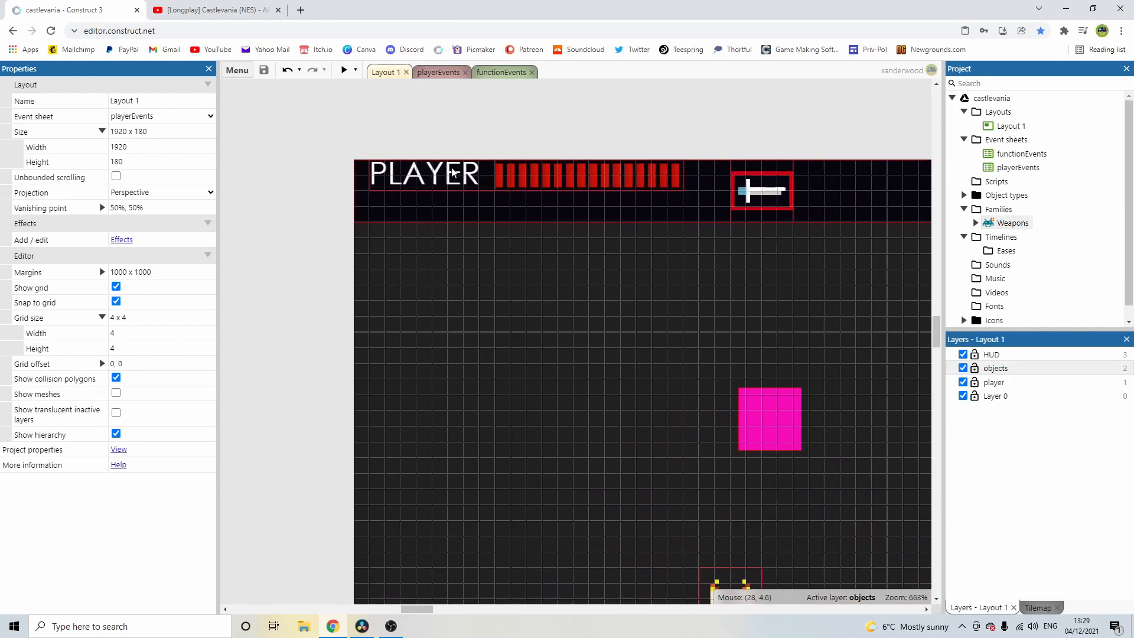
pyautogui.click(452, 174)
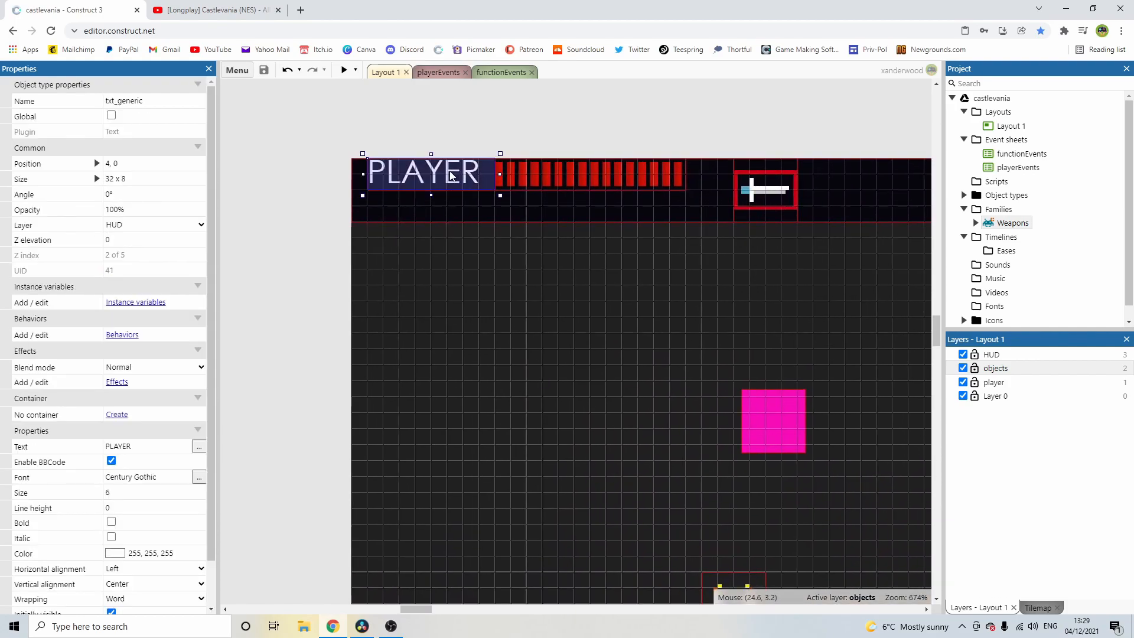
pyautogui.keyDown('ctrl'); pyautogui.moveTo(450, 175); pyautogui.dragTo(450, 205); pyautogui.keyUp('ctrl')
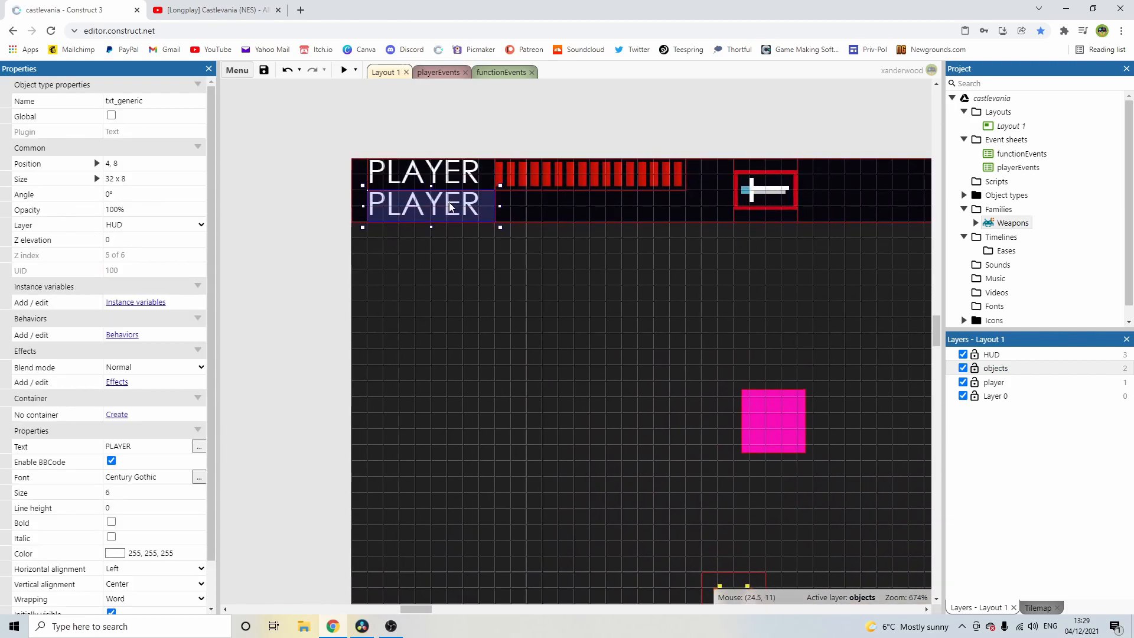
pyautogui.doubleClick(450, 205)
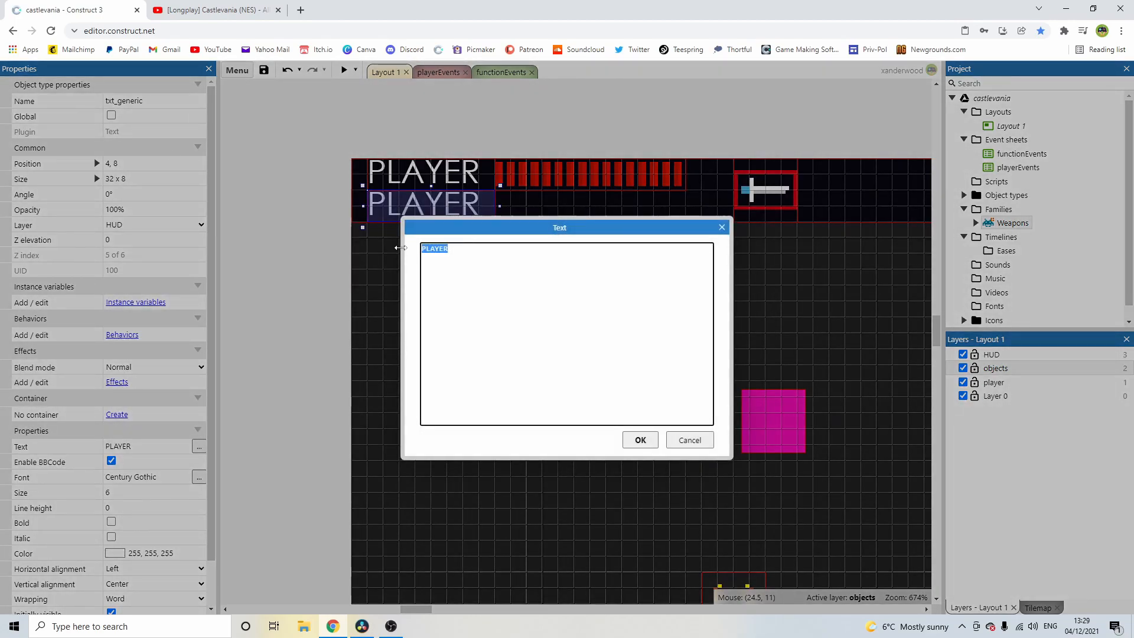
pyautogui.write('E')
pyautogui.press('Return')
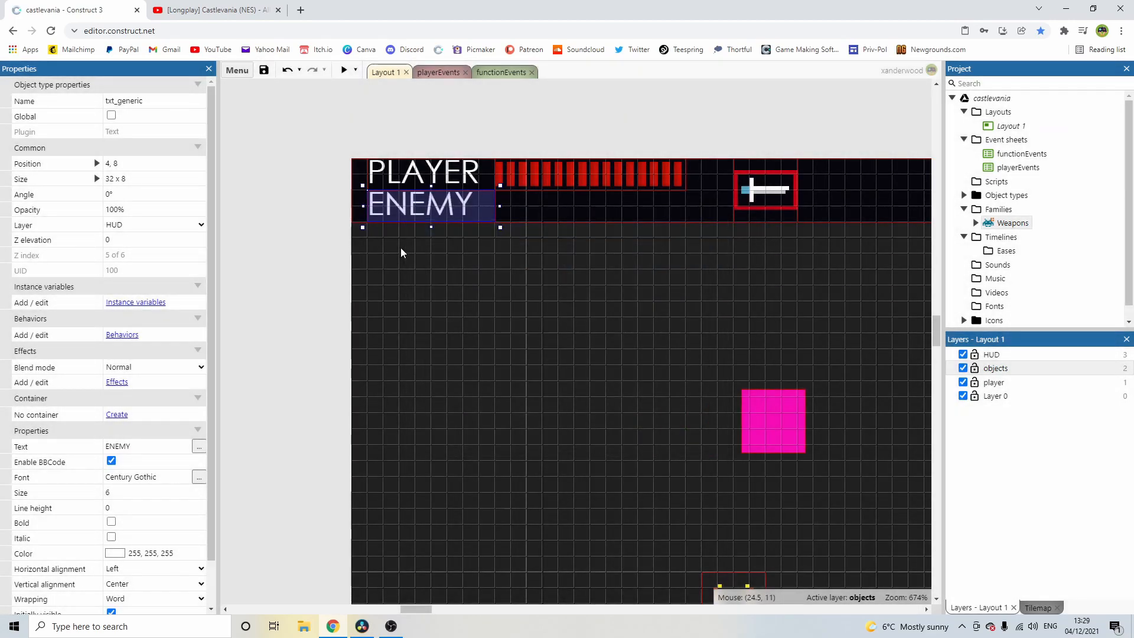
# Step: Clone the healthBar object type in the HUD and name the clone enemyHP
pyautogui.click(558, 180)
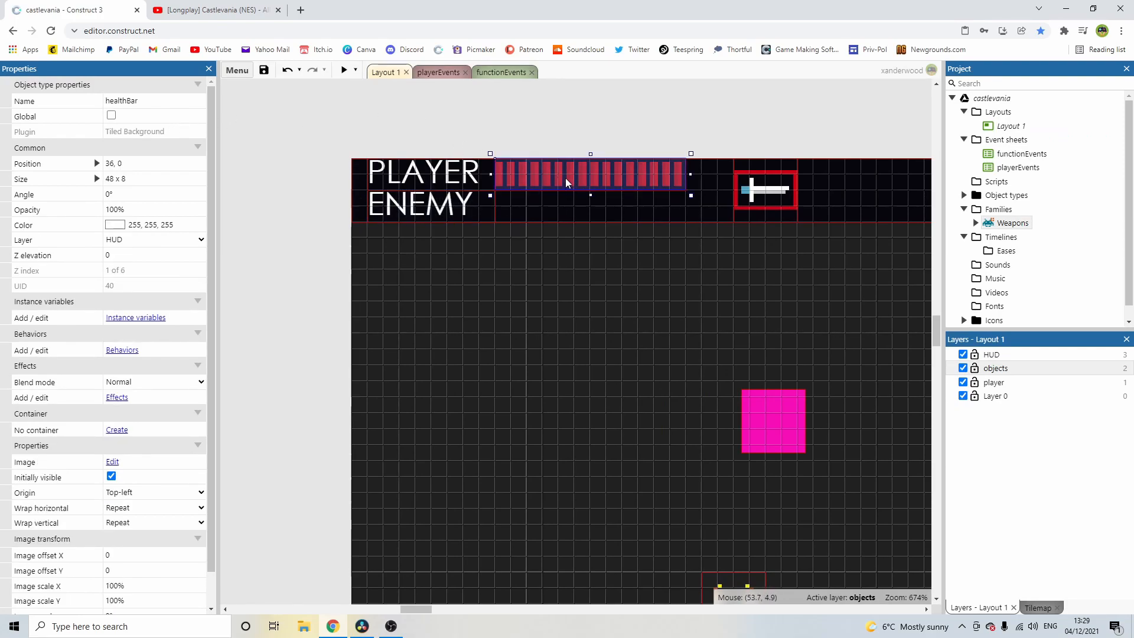
pyautogui.click(496, 262)
pyautogui.click(438, 212)
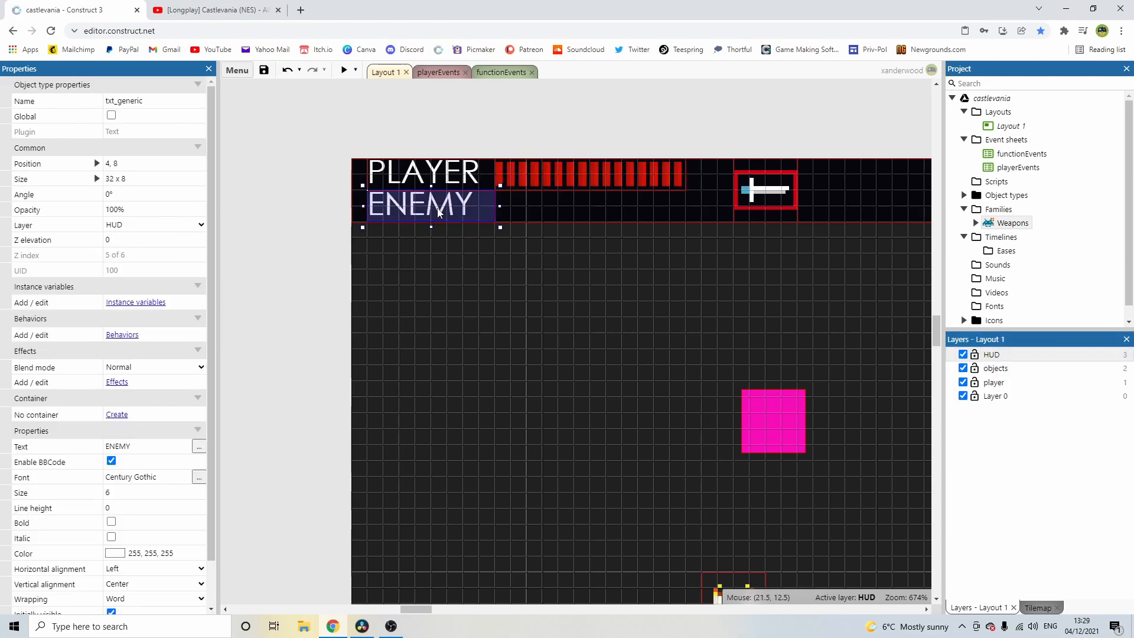
pyautogui.click(512, 179)
pyautogui.rightClick(552, 170)
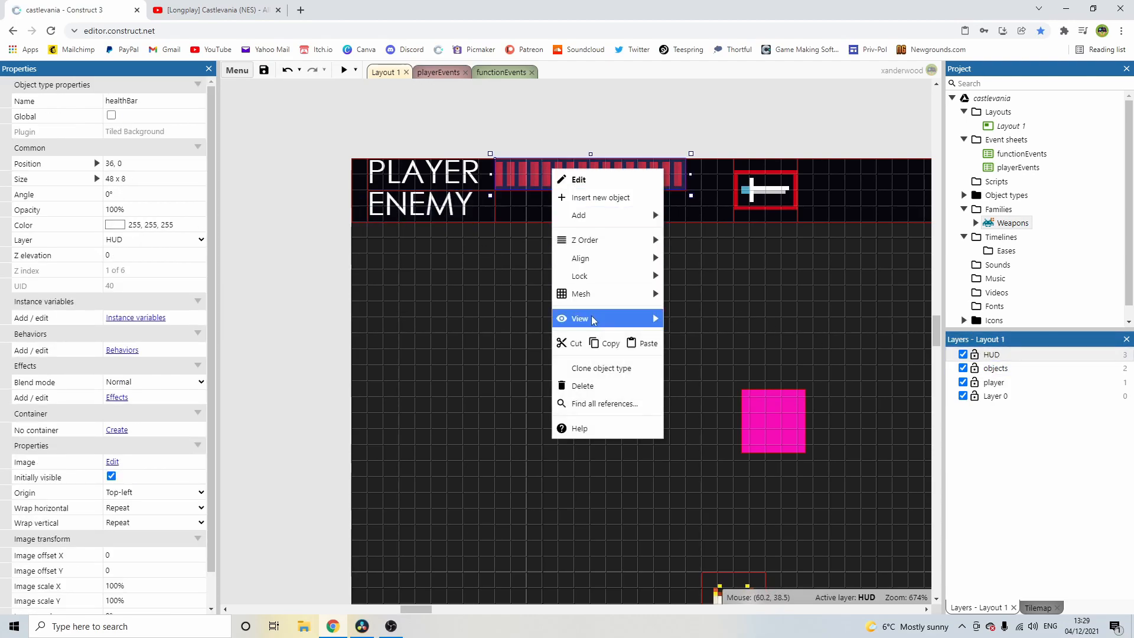
pyautogui.click(601, 368)
pyautogui.click(154, 101)
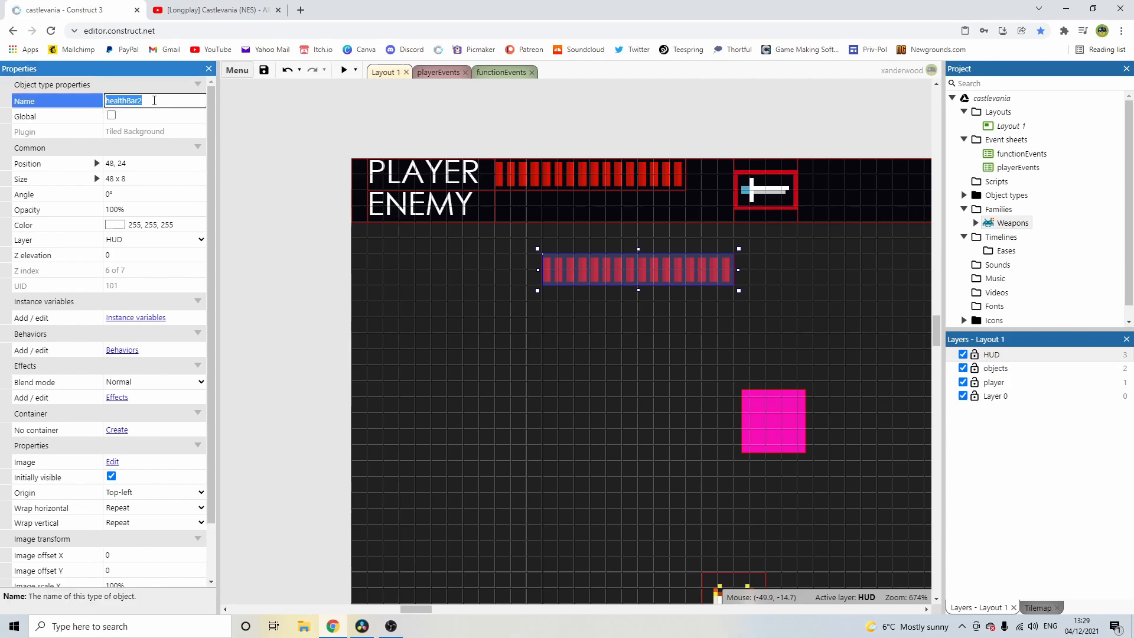
pyautogui.write('ene')
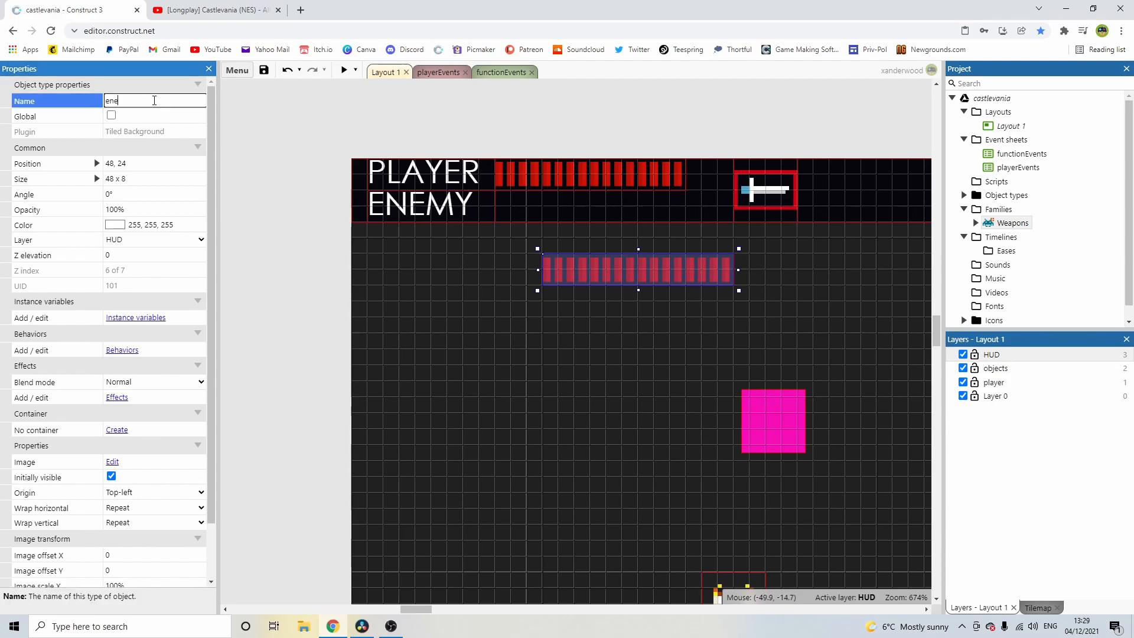
pyautogui.write('myHealP')
pyautogui.press('Return')
# Step: Move the enemyHP bar beside the ENEMY label, directly under the player's health bar, at 36, 8
pyautogui.moveTo(597, 184); pyautogui.dragTo(596, 169)
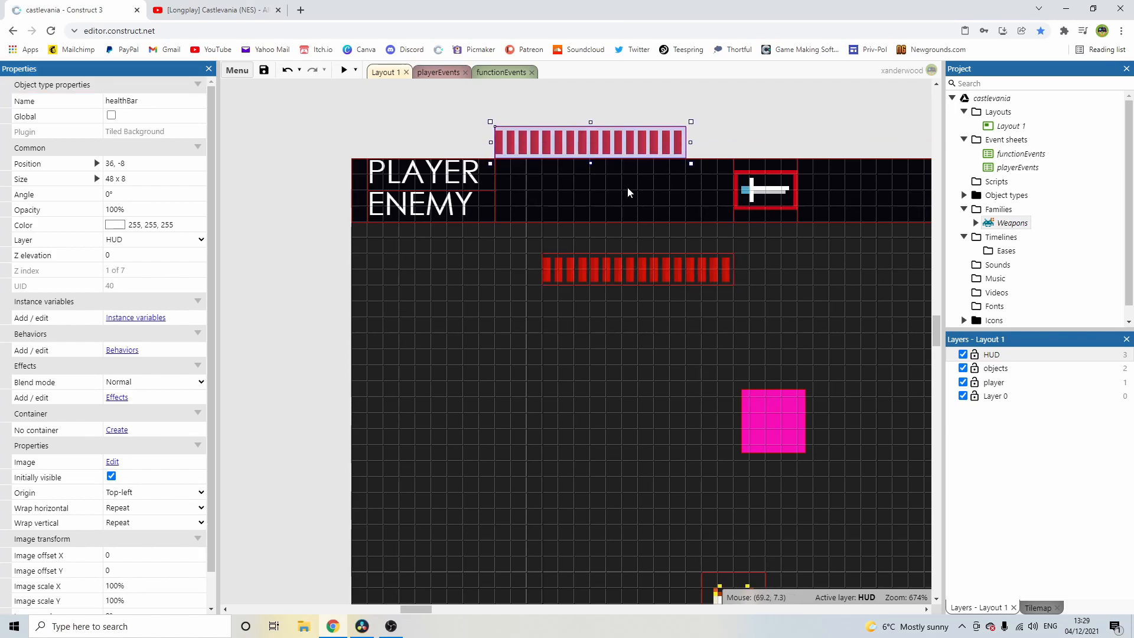
pyautogui.hotkey('ctrl', 'z')
pyautogui.click(677, 266)
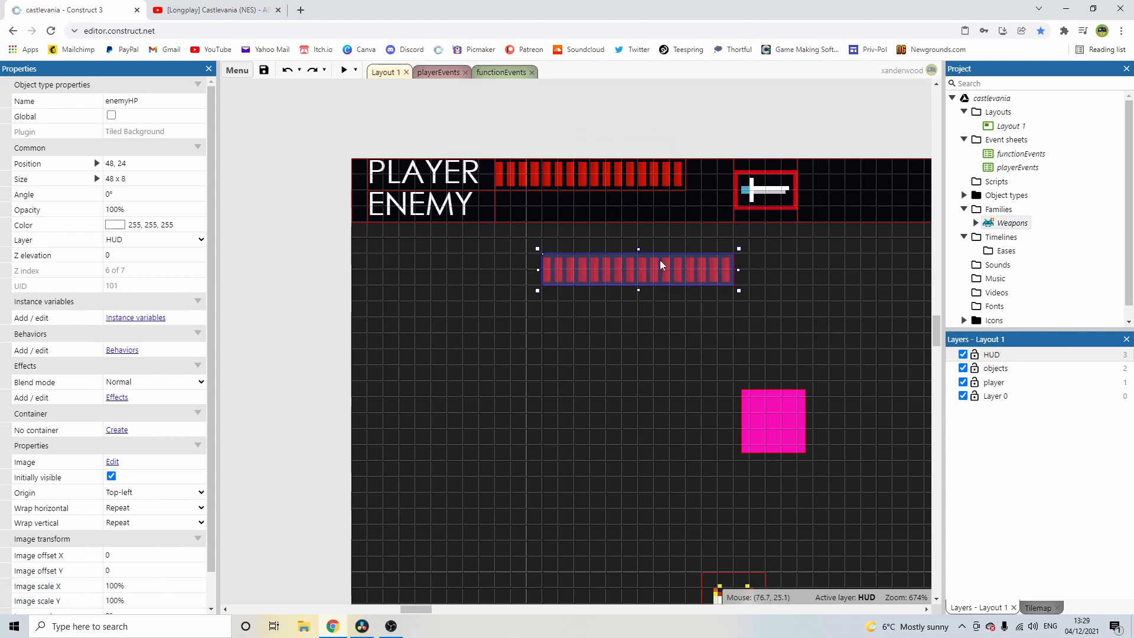
pyautogui.moveTo(667, 269); pyautogui.dragTo(619, 210)
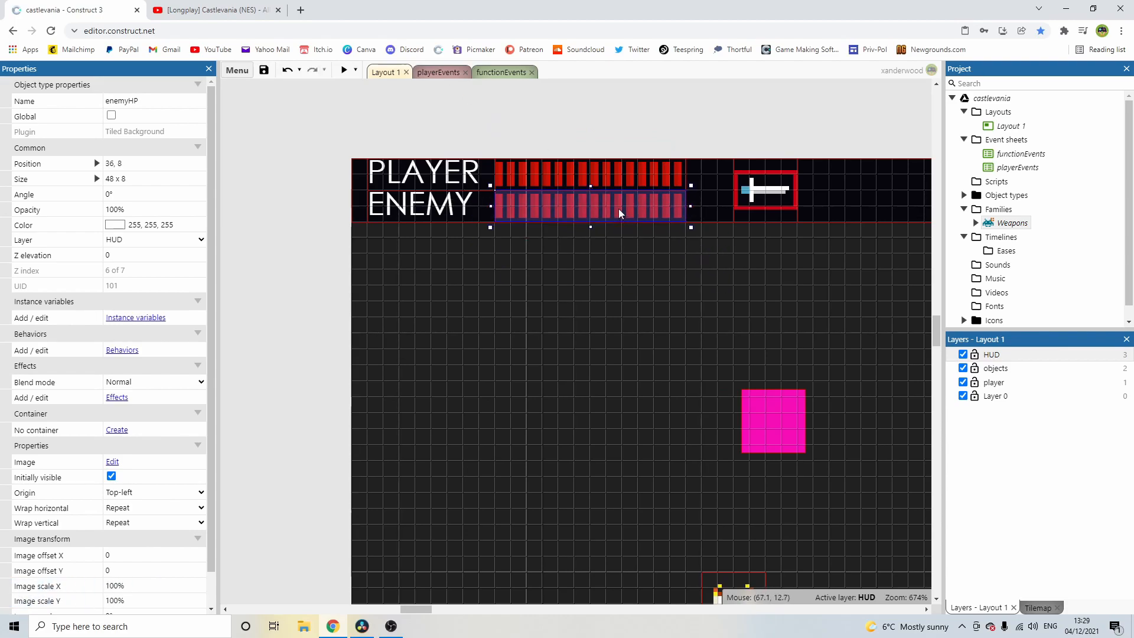
# Step: Flood-fill the brighter red half of the enemyHP image with light orange, RGB 216, 126, 98 at alpha 255
pyautogui.doubleClick(618, 208)
pyautogui.click(169, 126)
pyautogui.click(175, 113)
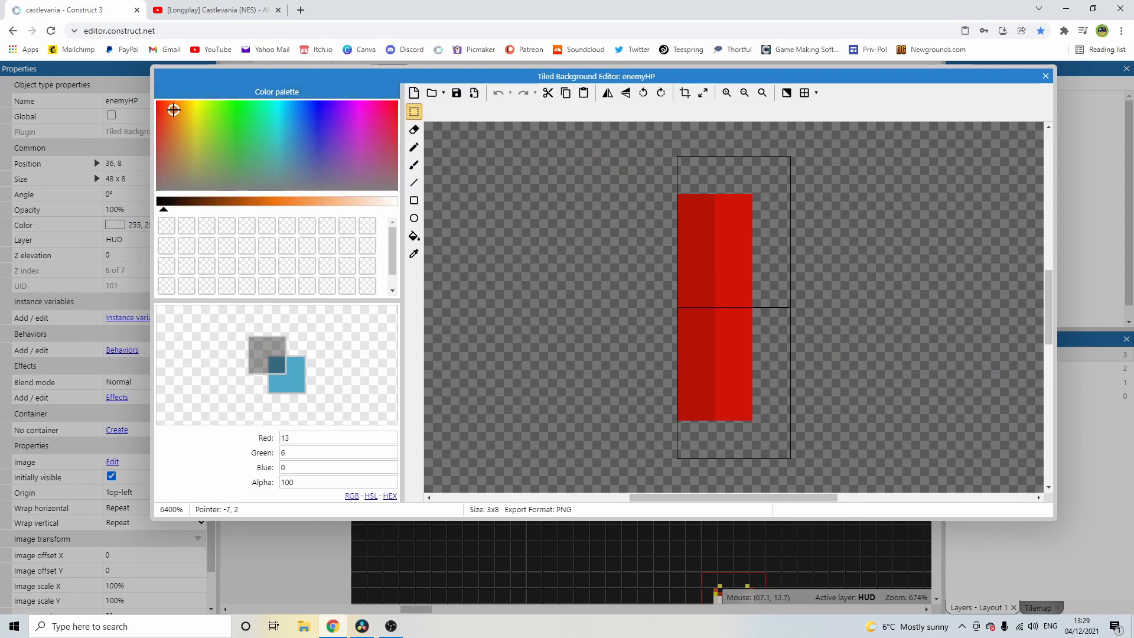
pyautogui.click(165, 135)
pyautogui.click(306, 202)
pyautogui.click(329, 438)
pyautogui.click(310, 482)
pyautogui.write('255')
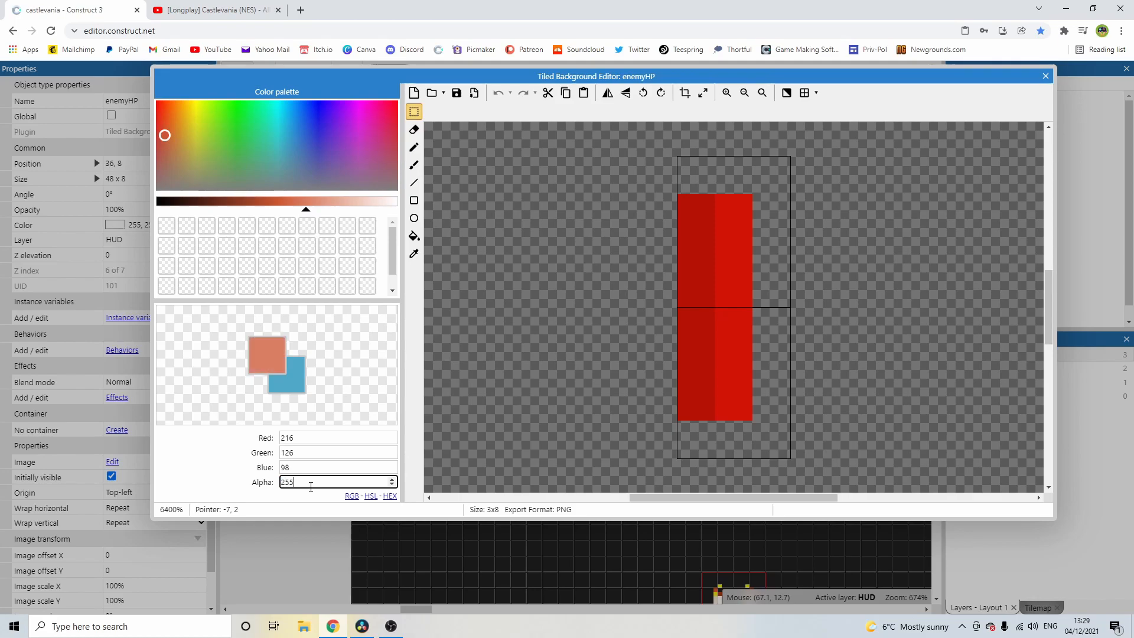
pyautogui.click(414, 236)
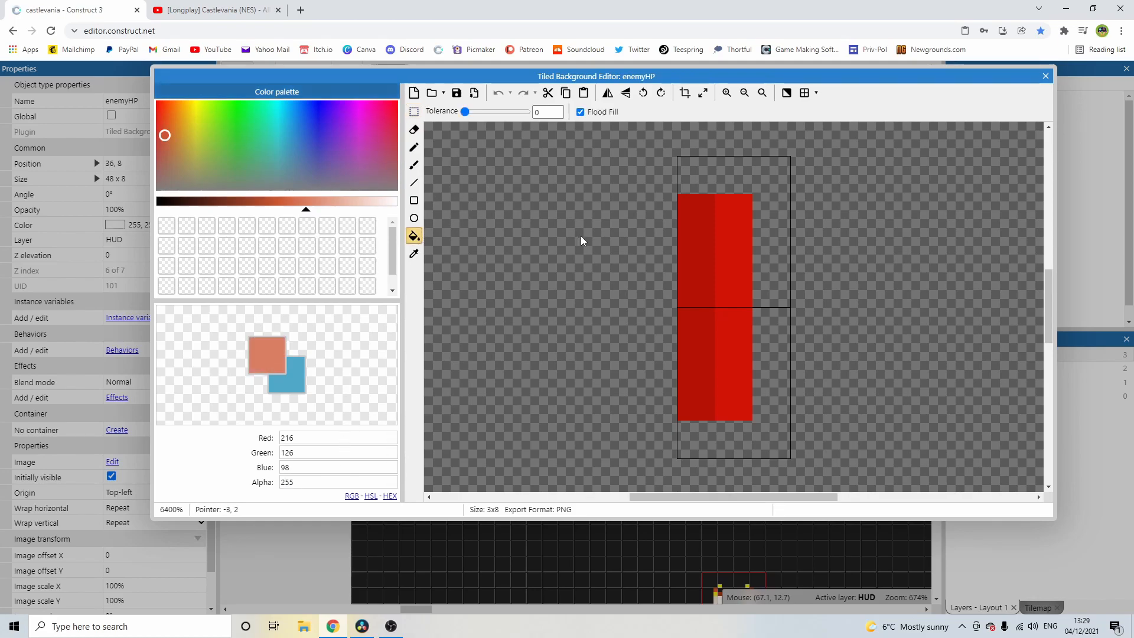
pyautogui.click(749, 266)
# Step: Fill the darker red half of the enemyHP image with dark orange, RGB 195, 82, 47, and close the image editor
pyautogui.click(271, 202)
pyautogui.click(687, 238)
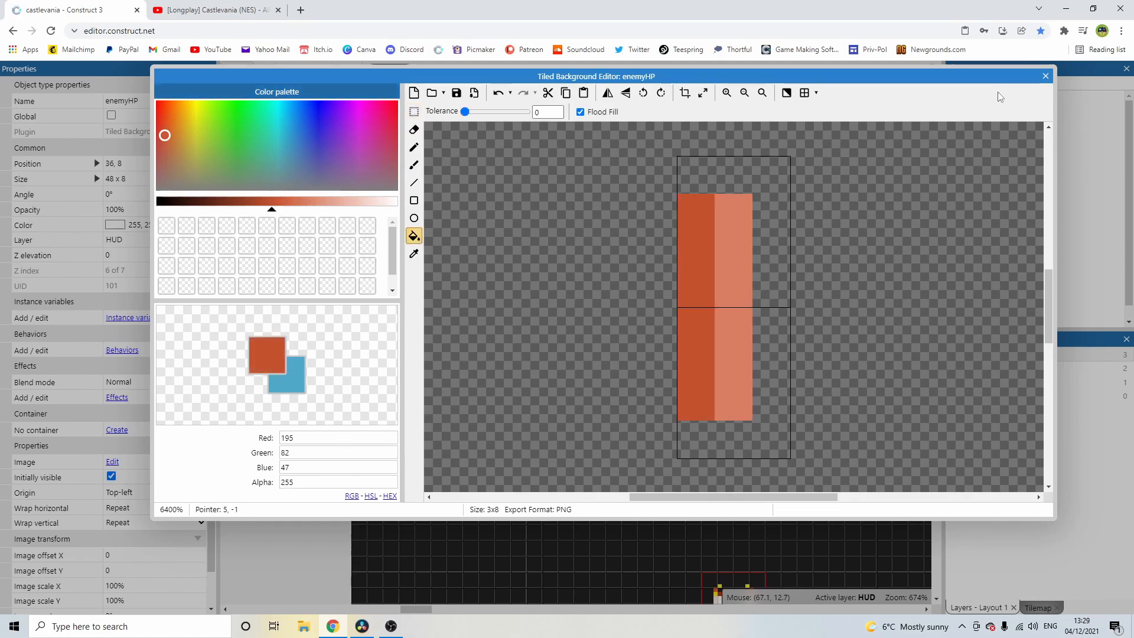
pyautogui.click(1045, 75)
pyautogui.click(809, 186)
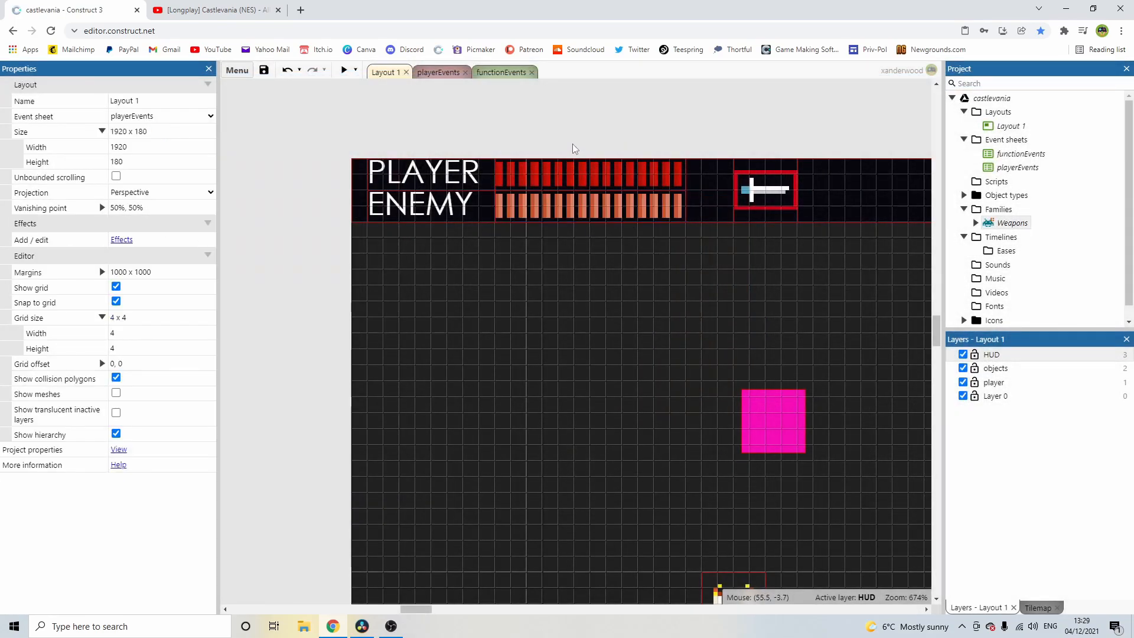
# Step: Move the axe sprite below the floor to the other side of the dagger, at 168, 192
pyautogui.keyDown('ctrl'); pyautogui.scroll(-5, 708, 221); pyautogui.keyUp('ctrl')
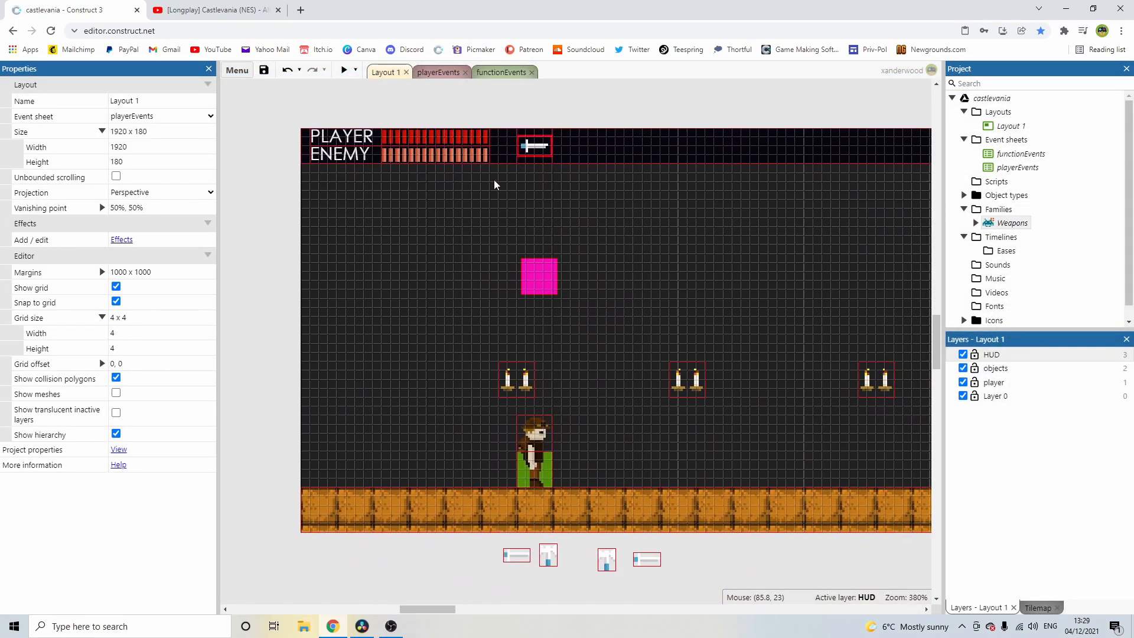
pyautogui.keyDown('ctrl'); pyautogui.scroll(1, 494, 185); pyautogui.keyUp('ctrl')
pyautogui.scroll(-2, 591, 301)
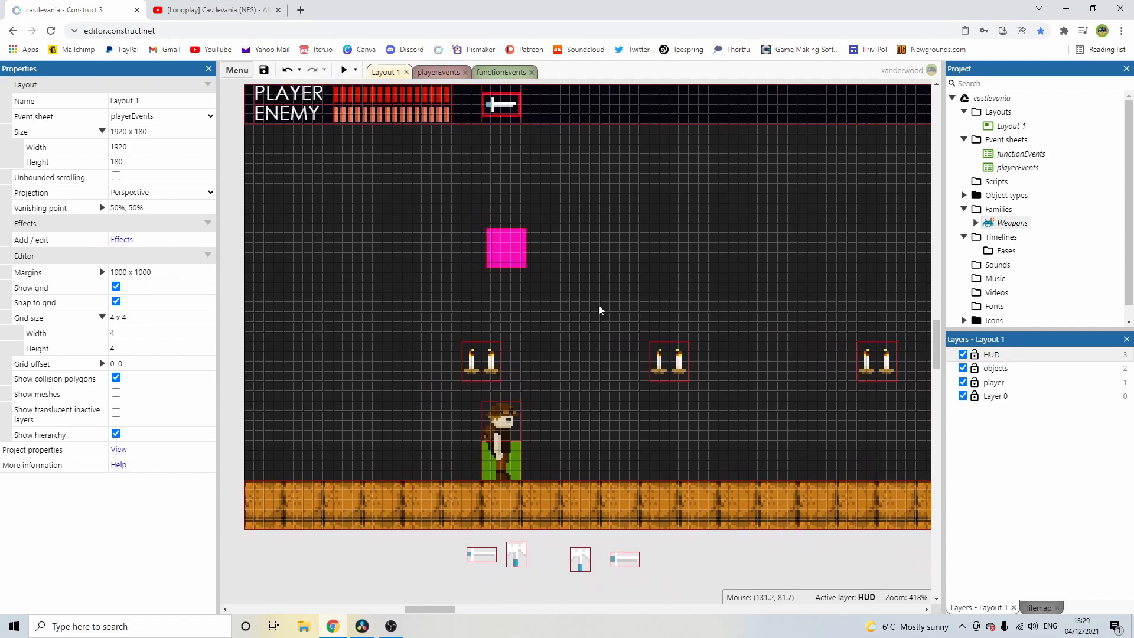
pyautogui.keyDown('ctrl'); pyautogui.scroll(9, 581, 348); pyautogui.keyUp('ctrl')
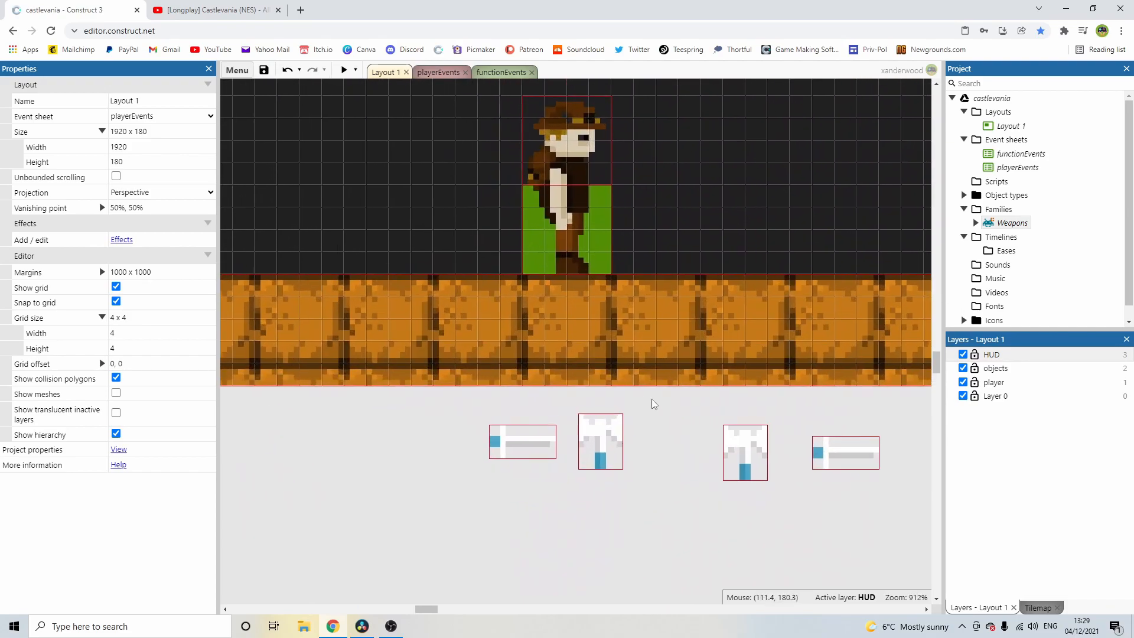
pyautogui.click(572, 362)
pyautogui.click(494, 363)
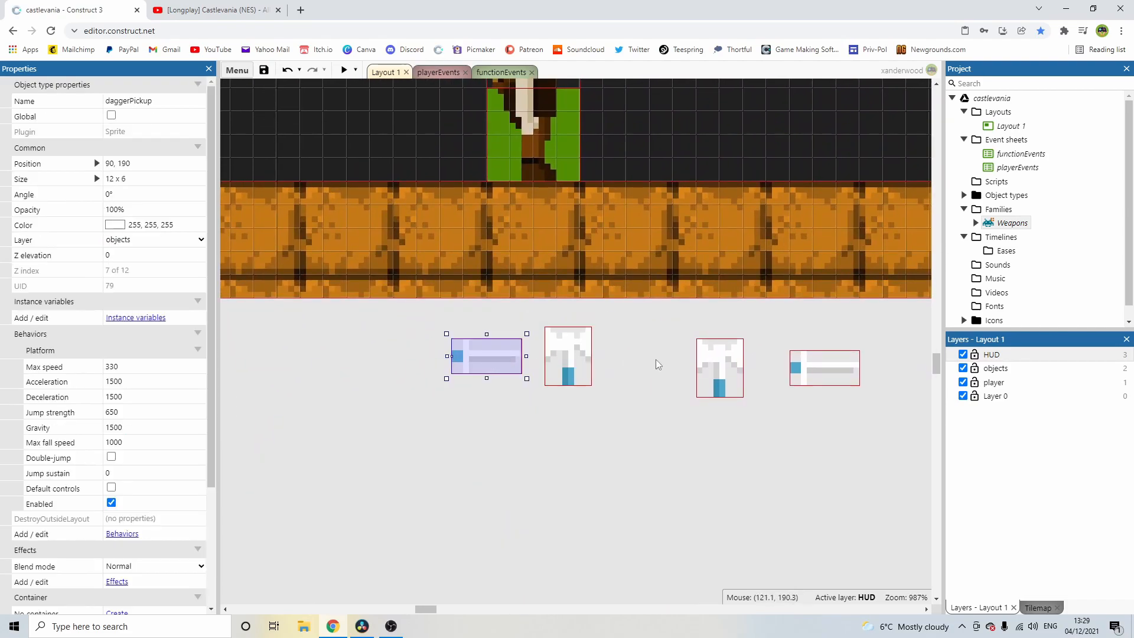
pyautogui.click(730, 378)
pyautogui.moveTo(786, 388); pyautogui.dragTo(626, 383, button='middle')
pyautogui.moveTo(575, 365); pyautogui.dragTo(766, 355)
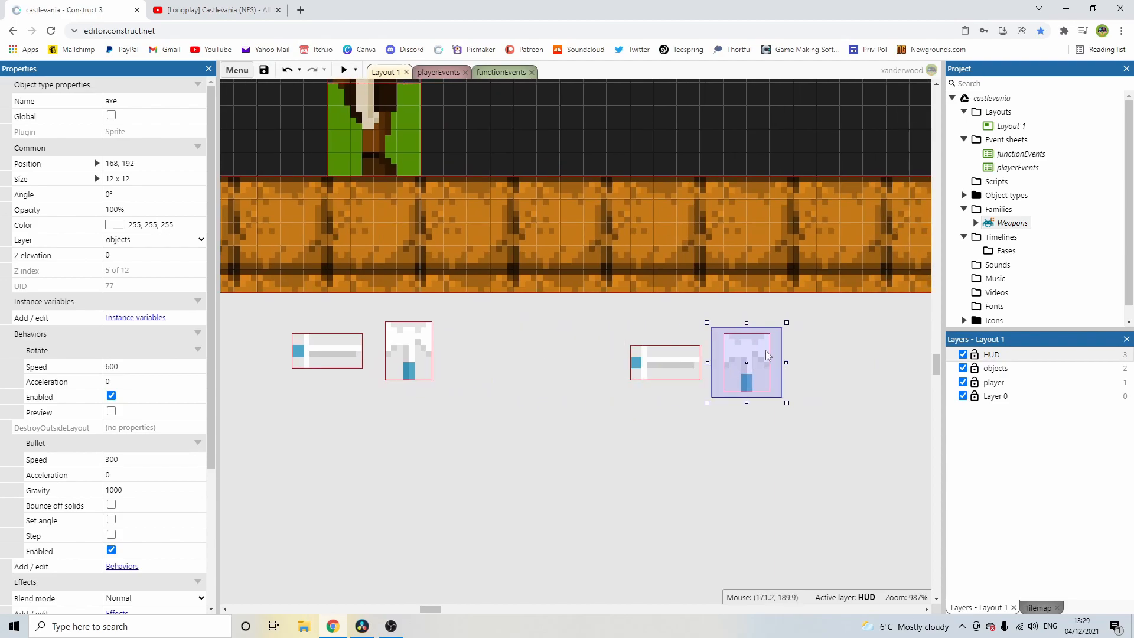
# Step: Clone the dagger object type and place the clone on the far side of the axe at 176, 192
pyautogui.moveTo(775, 354); pyautogui.dragTo(683, 369, button='middle')
pyautogui.rightClick(570, 379)
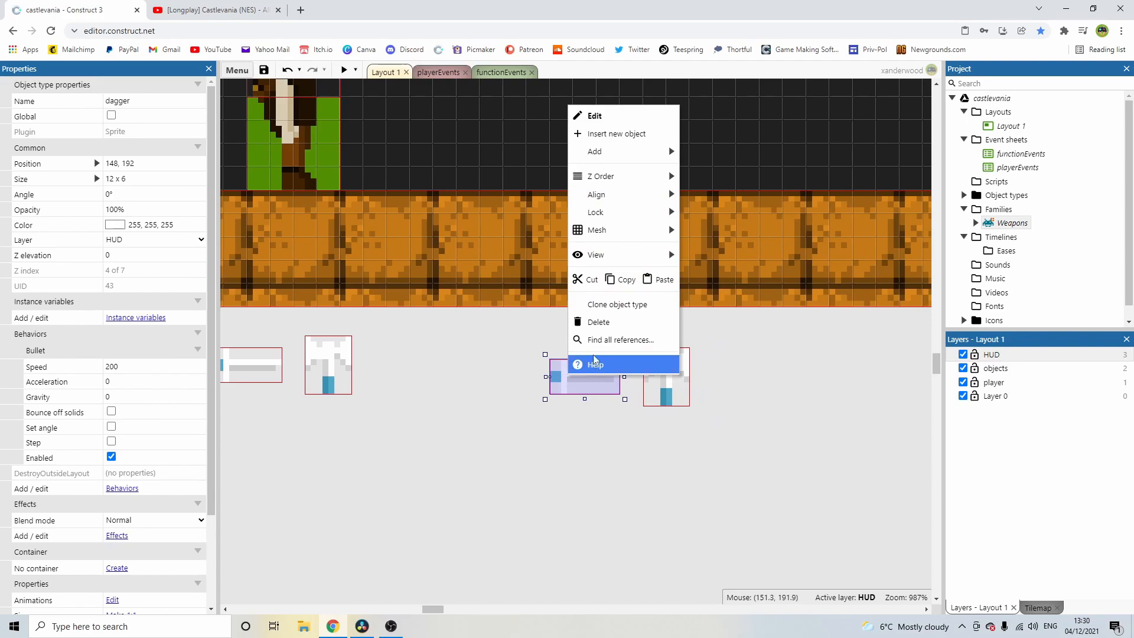
pyautogui.click(612, 305)
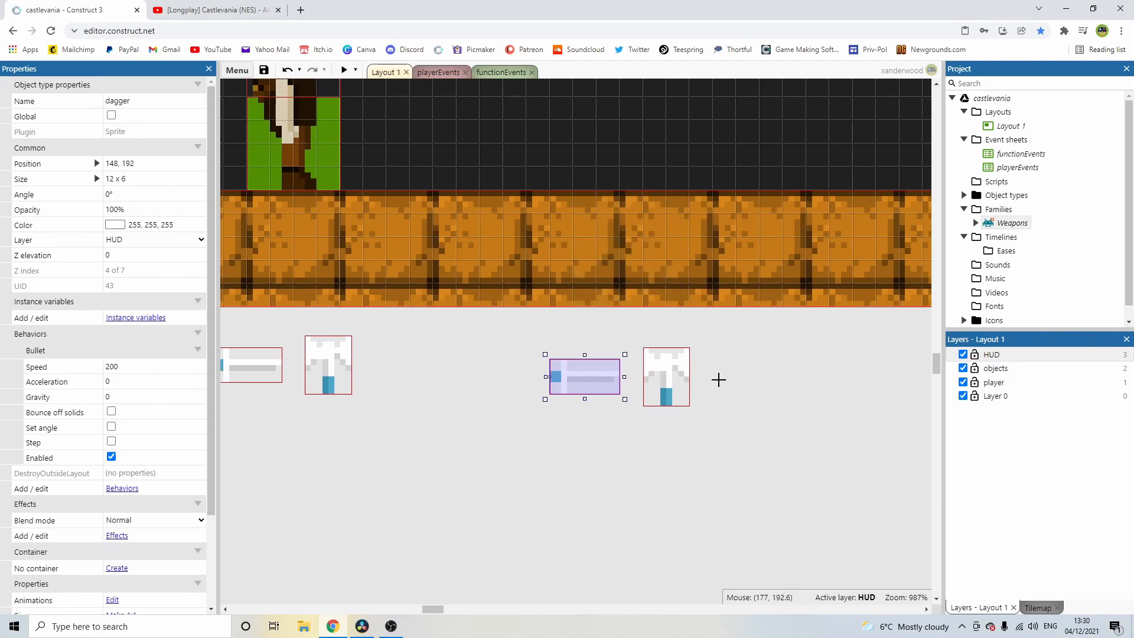
pyautogui.click(746, 376)
# Step: In the cloned dagger's image, erase the upper part of the crossguard and pencil a 2 x 2 pixel block beneath the blade in the handle's blue
pyautogui.doubleClick(747, 376)
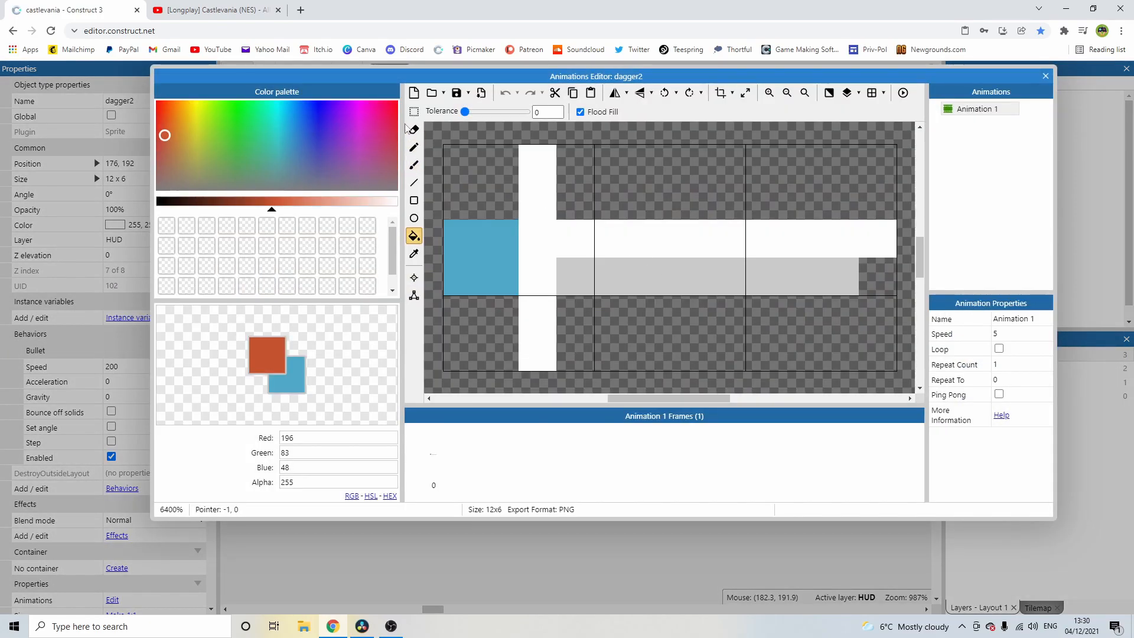
pyautogui.click(414, 129)
pyautogui.click(542, 171)
pyautogui.click(544, 195)
pyautogui.click(414, 147)
pyautogui.keyDown('alt'); pyautogui.click(500, 239); pyautogui.keyUp('alt')
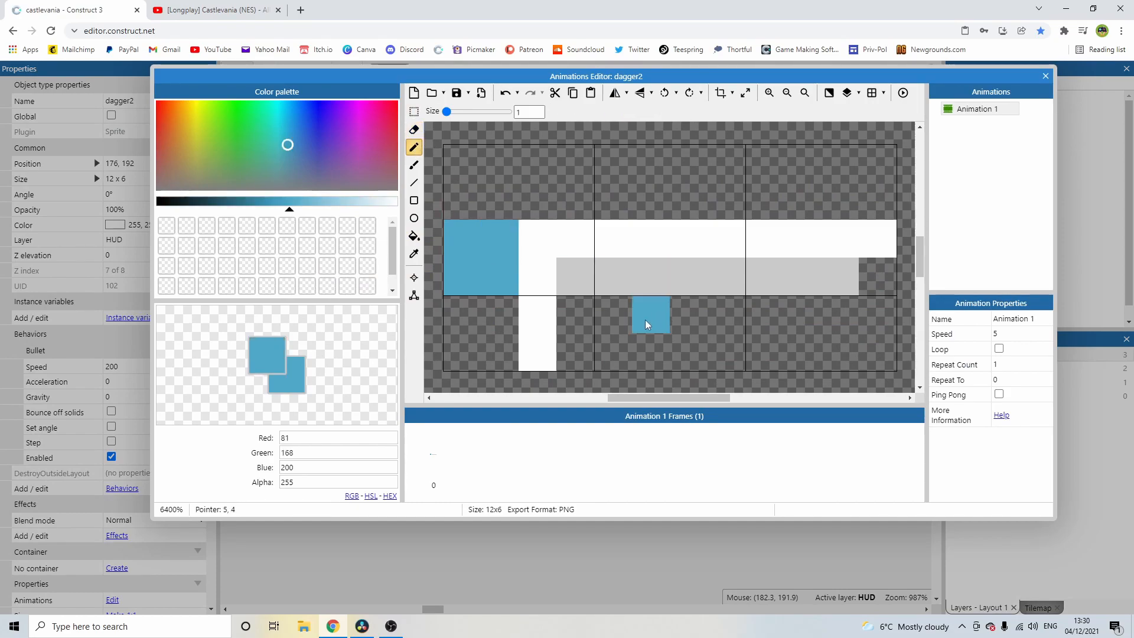
pyautogui.moveTo(656, 321)
pyautogui.mouseDown()
pyautogui.moveTo(654, 351)
pyautogui.moveTo(675, 324)
pyautogui.mouseUp()
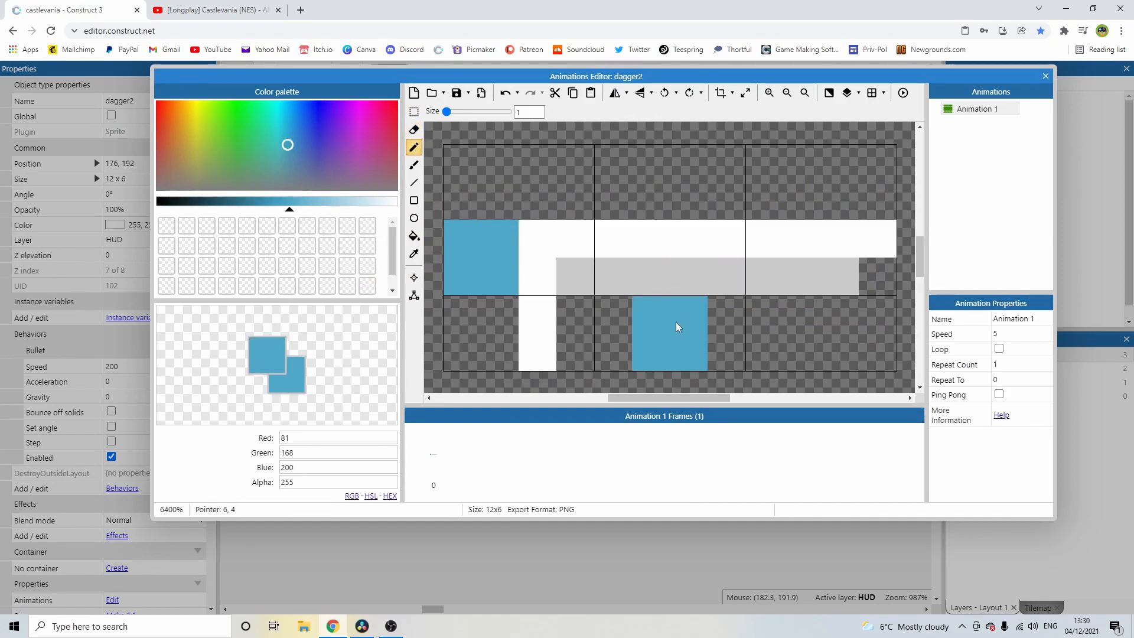
# Step: Erase the dagger's blade and handle around the blue block and pencil a stepped white bottle shape above it with a grey strip at its base
pyautogui.keyDown('alt'); pyautogui.click(605, 212); pyautogui.keyUp('alt')
pyautogui.moveTo(603, 218)
pyautogui.mouseDown()
pyautogui.moveTo(488, 246)
pyautogui.moveTo(545, 289)
pyautogui.moveTo(546, 340)
pyautogui.mouseUp()
pyautogui.moveTo(726, 283)
pyautogui.mouseDown()
pyautogui.moveTo(790, 243)
pyautogui.moveTo(838, 272)
pyautogui.moveTo(677, 259)
pyautogui.moveTo(733, 273)
pyautogui.moveTo(723, 203)
pyautogui.moveTo(661, 215)
pyautogui.moveTo(627, 275)
pyautogui.mouseUp()
pyautogui.keyDown('alt'); pyautogui.click(655, 238); pyautogui.keyUp('alt')
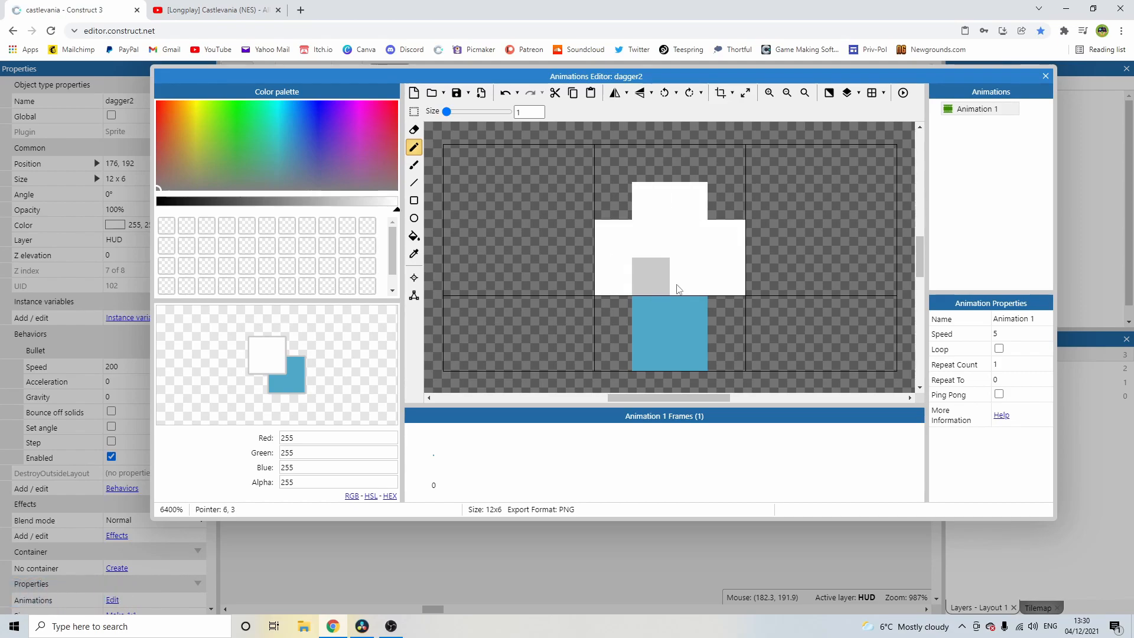
pyautogui.keyDown('alt'); pyautogui.click(650, 278); pyautogui.keyUp('alt')
# Step: Darken the blue to RGB 52, 136, 167 and pencil it onto two diagonally opposite pixels of the 2 x 2 block
pyautogui.keyDown('alt'); pyautogui.click(688, 314); pyautogui.keyUp('alt')
pyautogui.moveTo(297, 209); pyautogui.dragTo(260, 207)
pyautogui.click(659, 314)
pyautogui.click(688, 352)
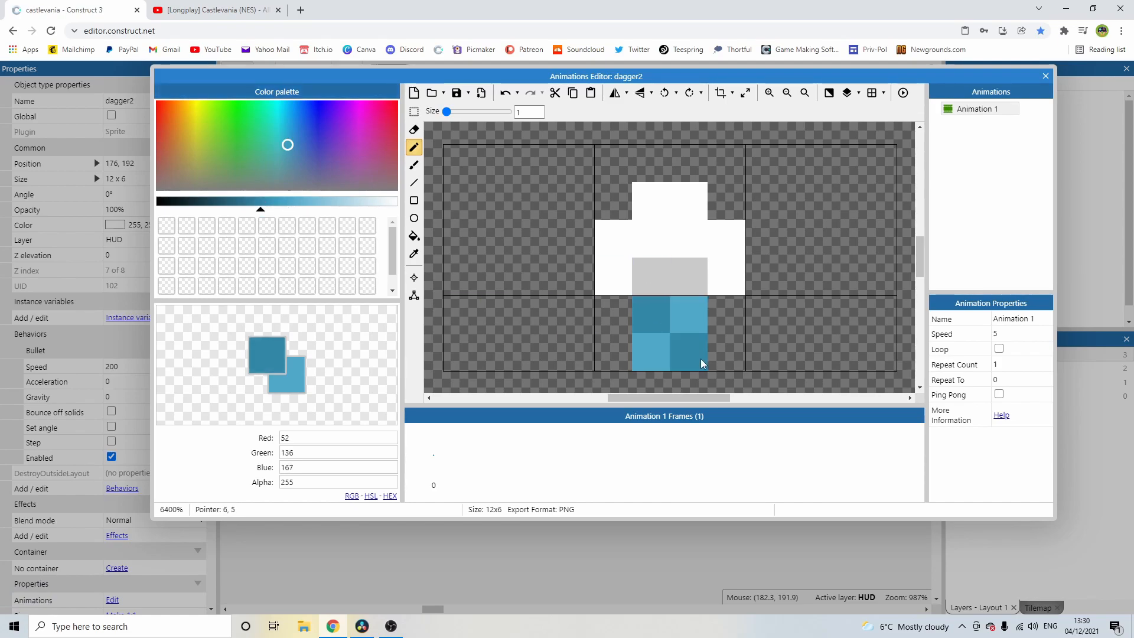
pyautogui.keyDown('ctrl'); pyautogui.scroll(-2, 768, 283); pyautogui.keyUp('ctrl')
pyautogui.keyDown('ctrl'); pyautogui.scroll(1, 794, 299); pyautogui.keyUp('ctrl')
pyautogui.click(734, 297)
pyautogui.scroll(2, 734, 297)
pyautogui.scroll(-2, 748, 311)
pyautogui.hotkey('ctrl', 'z')
# Step: Narrow the collision polygon to the bottle's width, with its corners at X 4 and X 8, and close the image editor
pyautogui.click(414, 295)
pyautogui.click(568, 209)
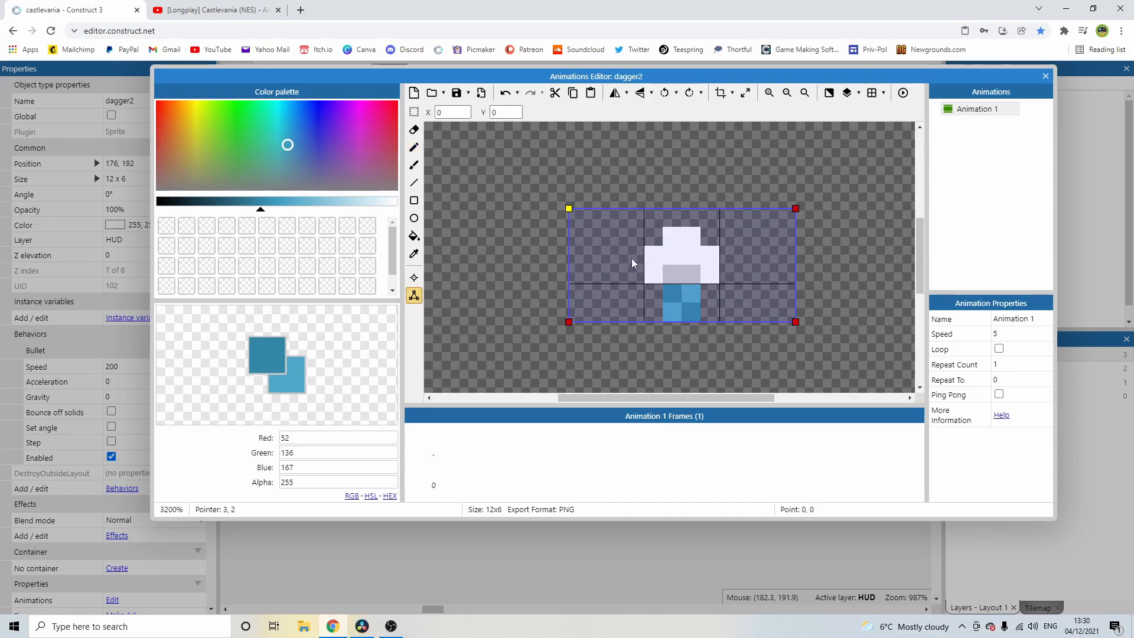
pyautogui.click(569, 209)
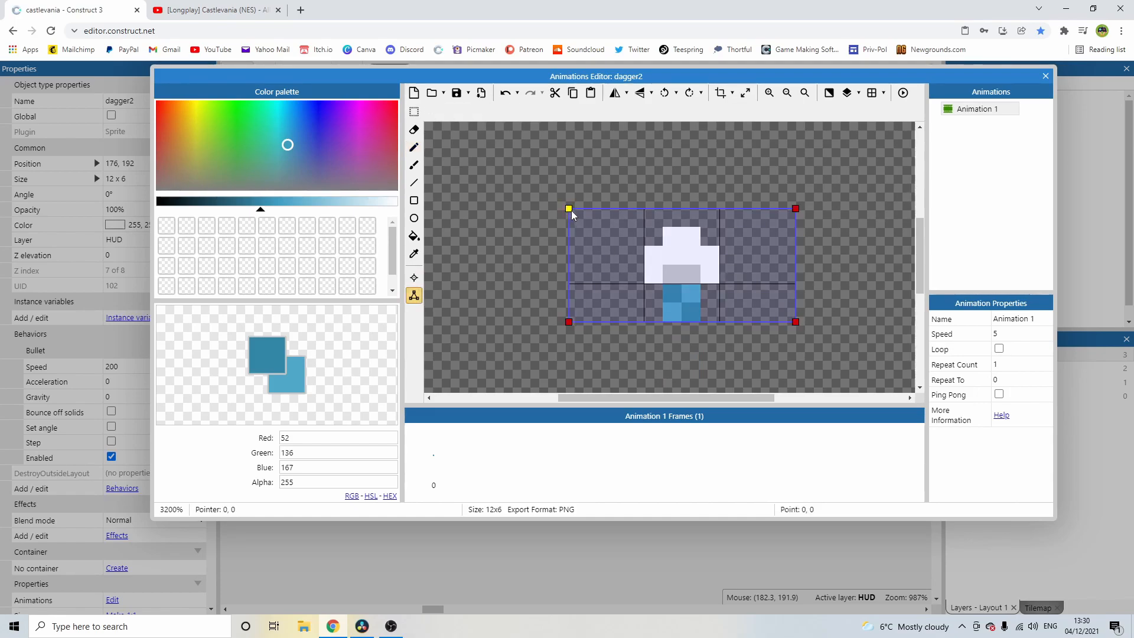
pyautogui.moveTo(569, 209); pyautogui.dragTo(647, 211)
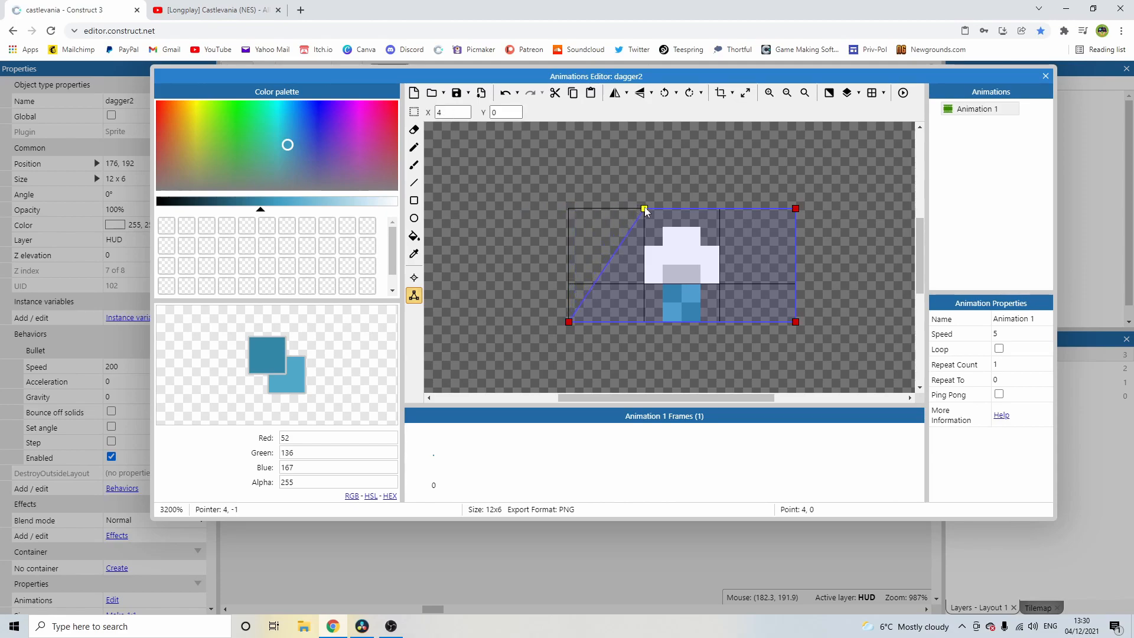
pyautogui.moveTo(571, 321); pyautogui.dragTo(643, 322)
pyautogui.moveTo(796, 323); pyautogui.dragTo(720, 324)
pyautogui.moveTo(796, 209); pyautogui.dragTo(720, 212)
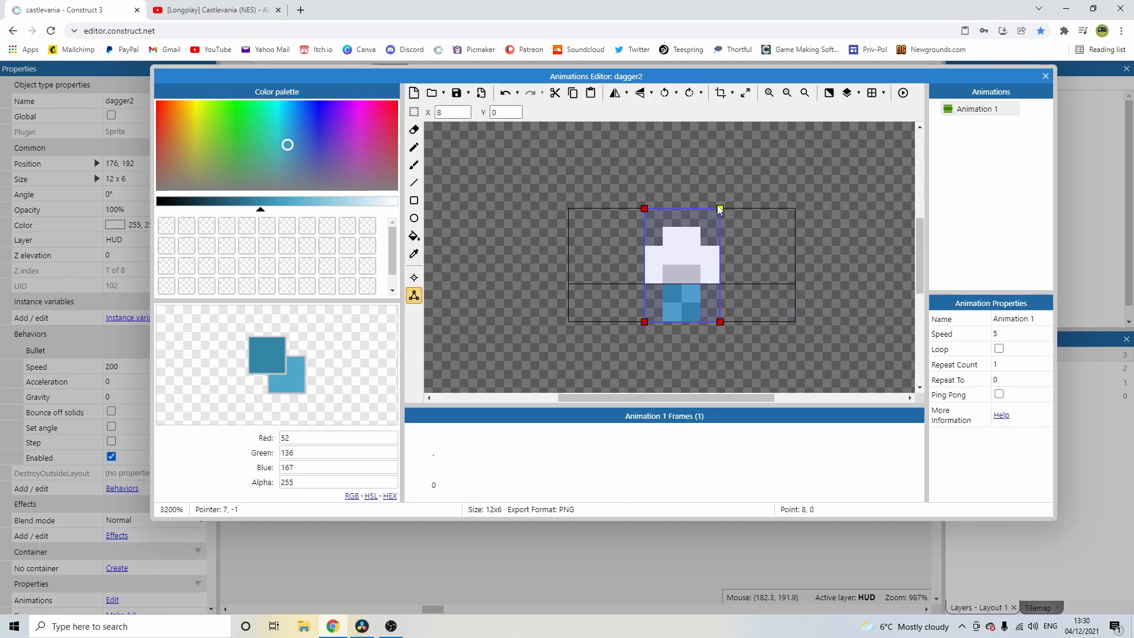
pyautogui.click(1045, 75)
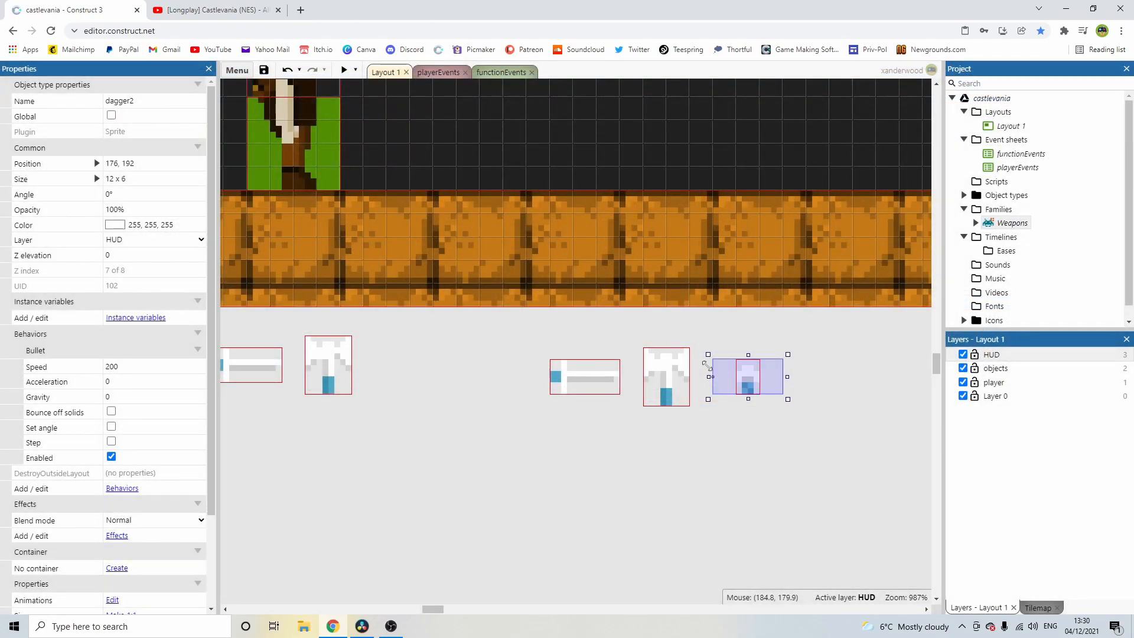
pyautogui.click(786, 434)
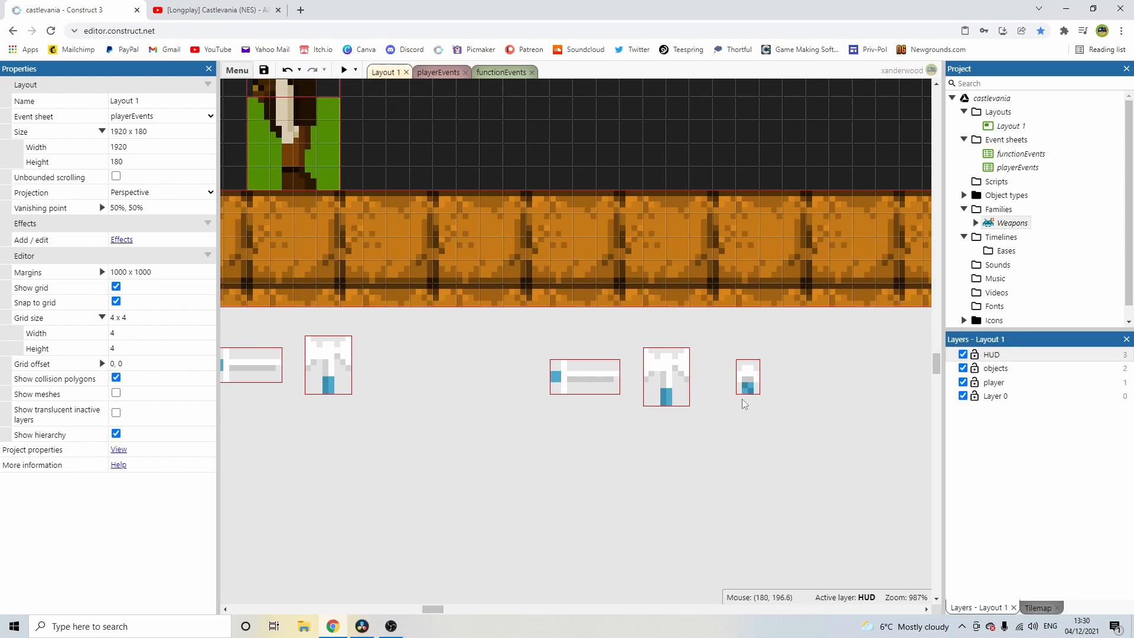
# Step: Rename the dagger2 object as holyWater
pyautogui.click(752, 390)
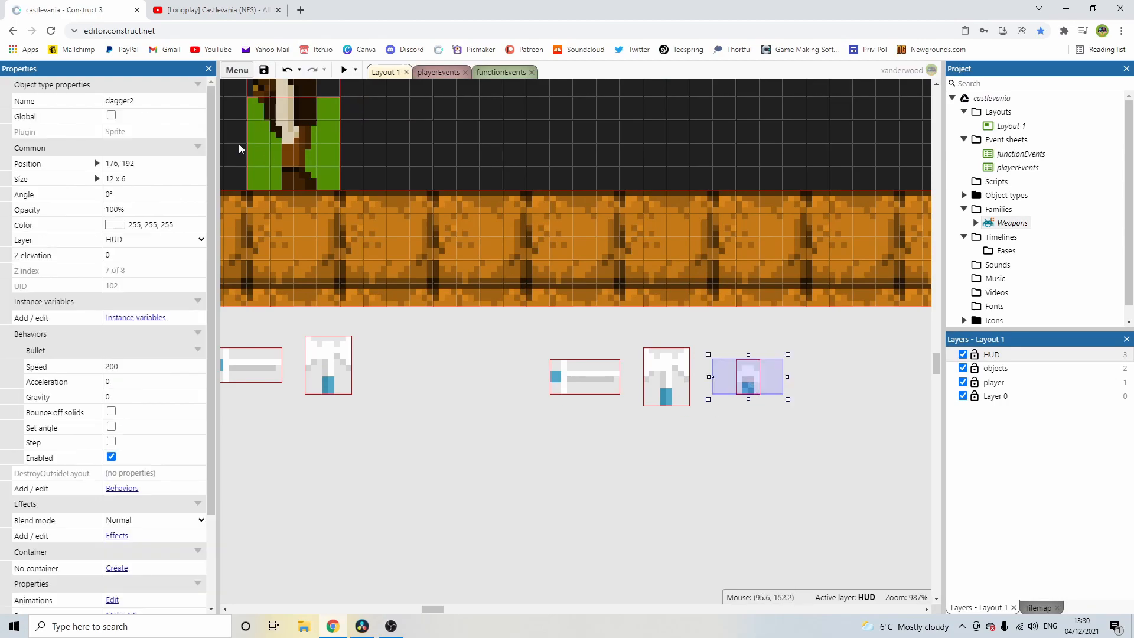
pyautogui.click(154, 101)
pyautogui.write('hol')
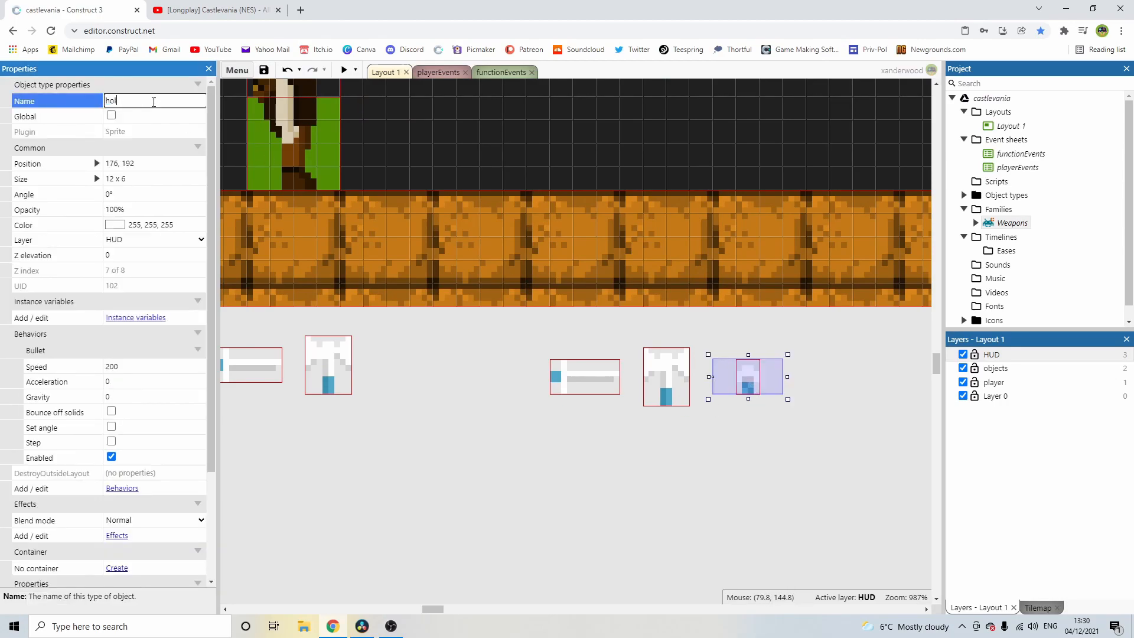
pyautogui.write('yWater')
pyautogui.press('Return')
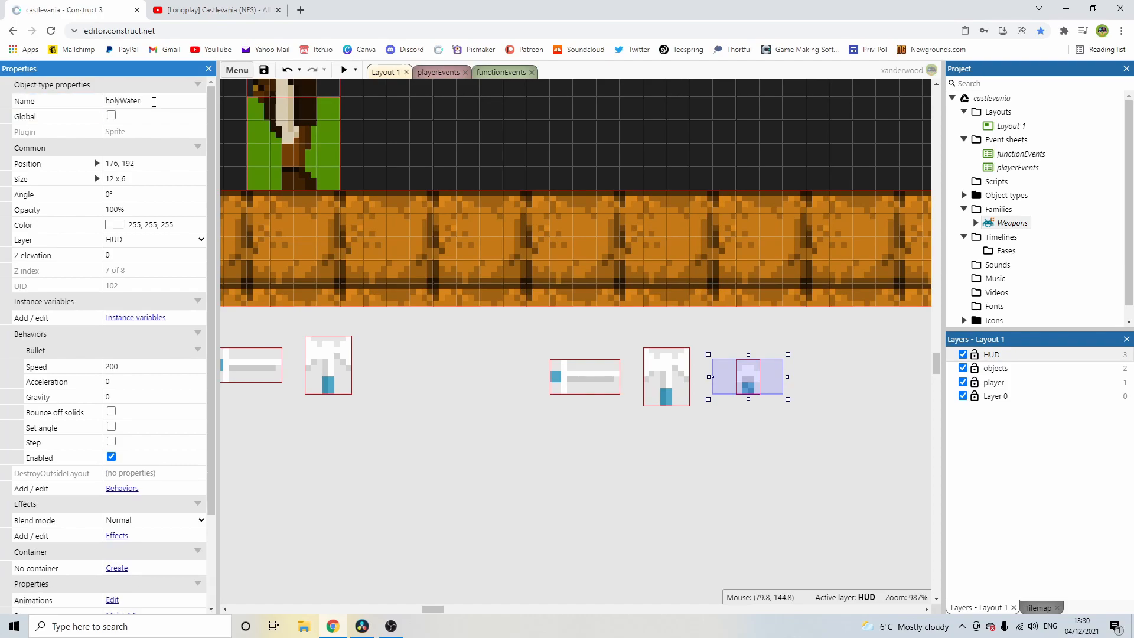
# Step: Clone the holyWater object type and place the clone beside the other axe sprite at 120, 192
pyautogui.click(751, 382)
pyautogui.rightClick(752, 383)
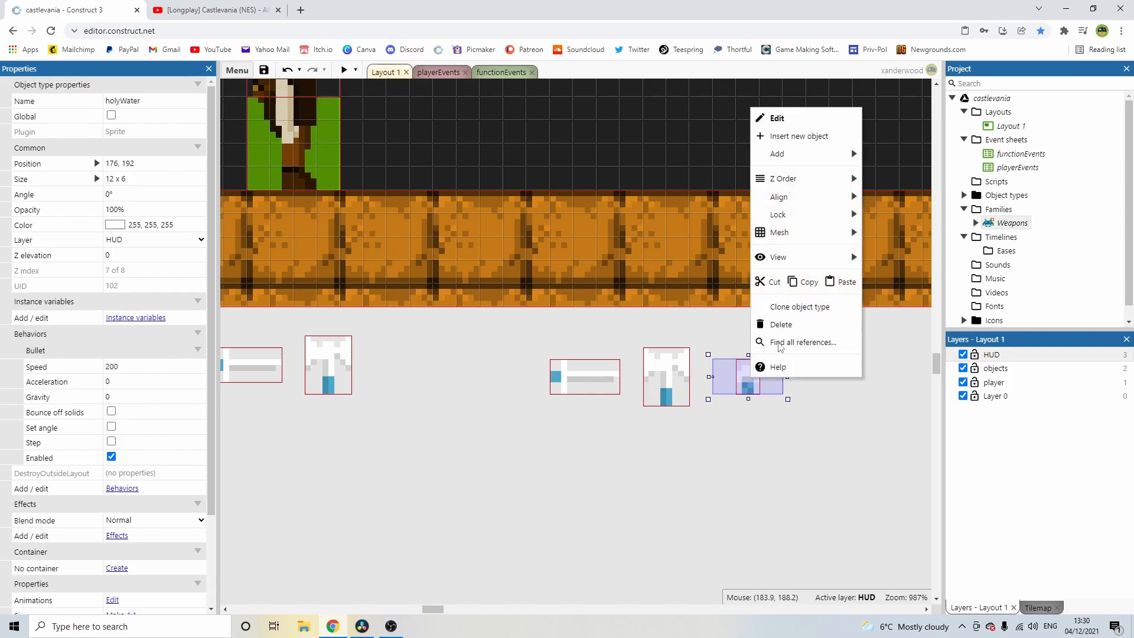
pyautogui.click(789, 307)
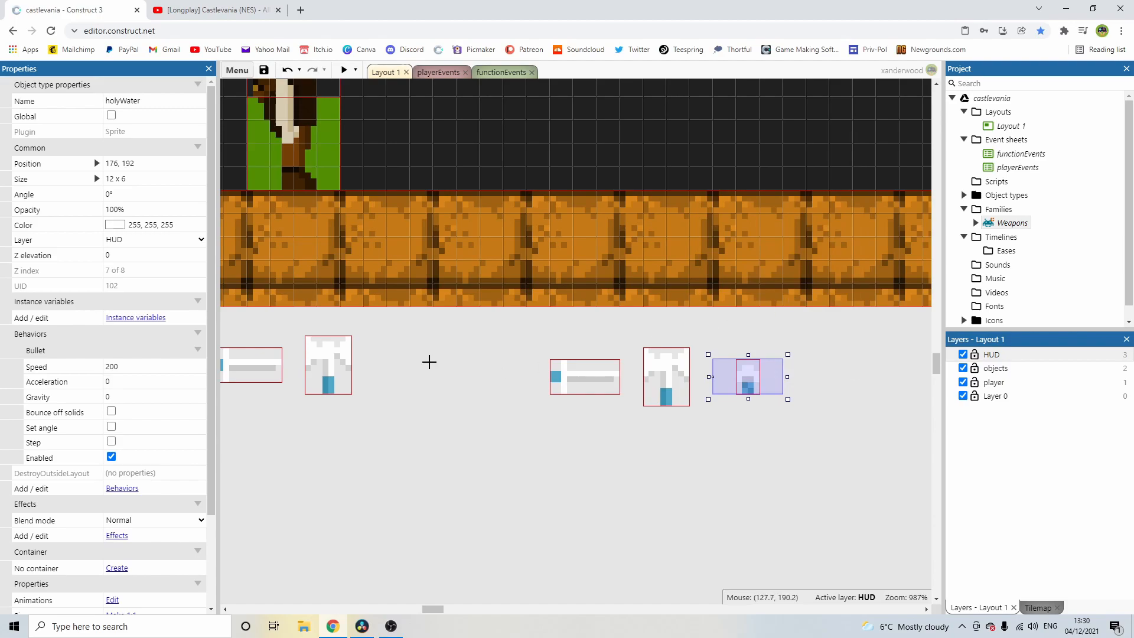
pyautogui.click(416, 361)
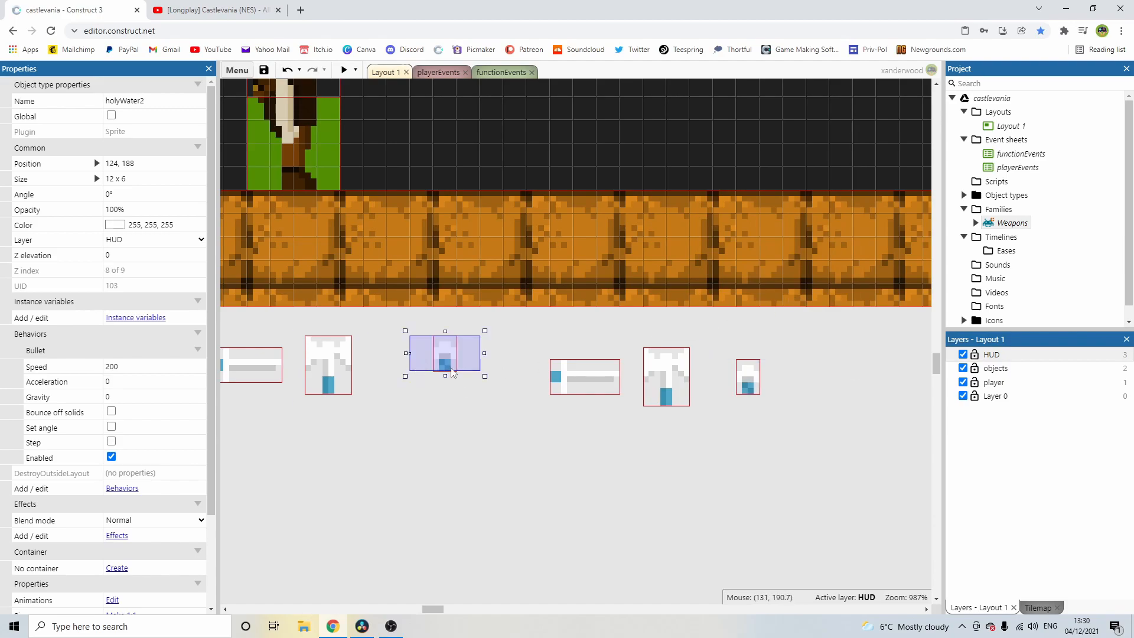
pyautogui.moveTo(446, 362); pyautogui.dragTo(432, 377)
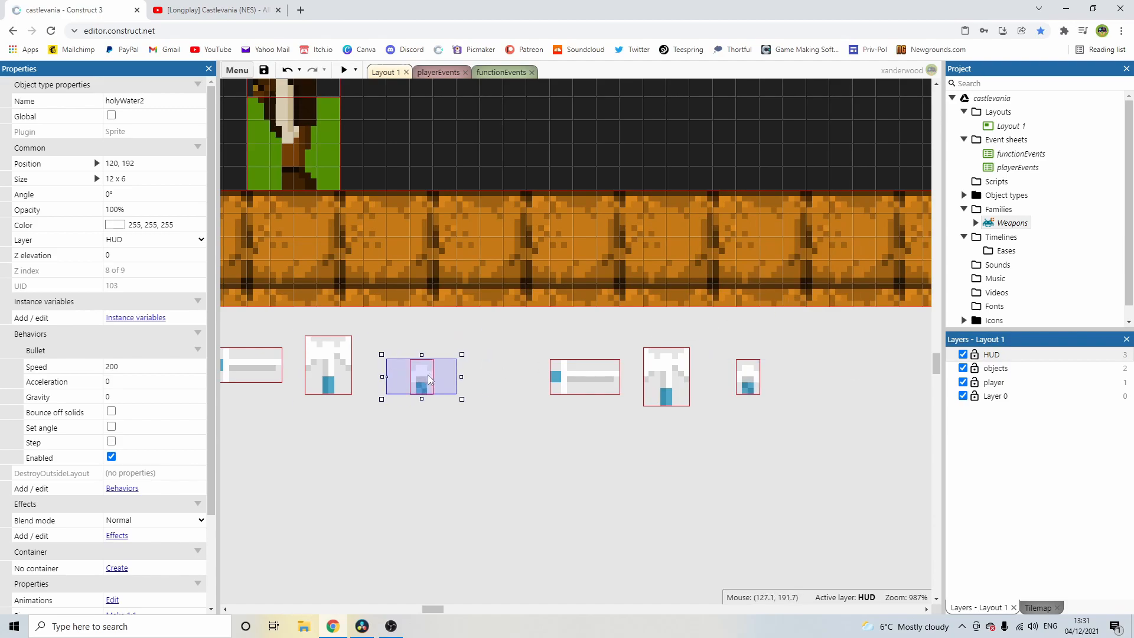
# Step: Rename the cloned holy water object as holyWaterPickup
pyautogui.click(165, 102)
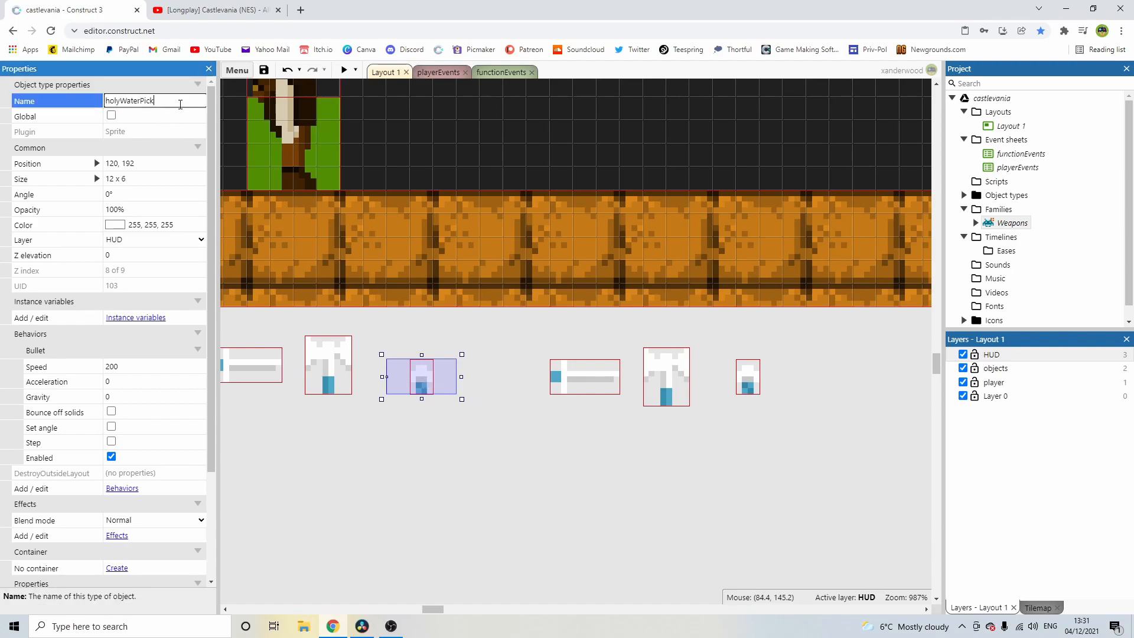
pyautogui.write('Pickup')
pyautogui.press('Return')
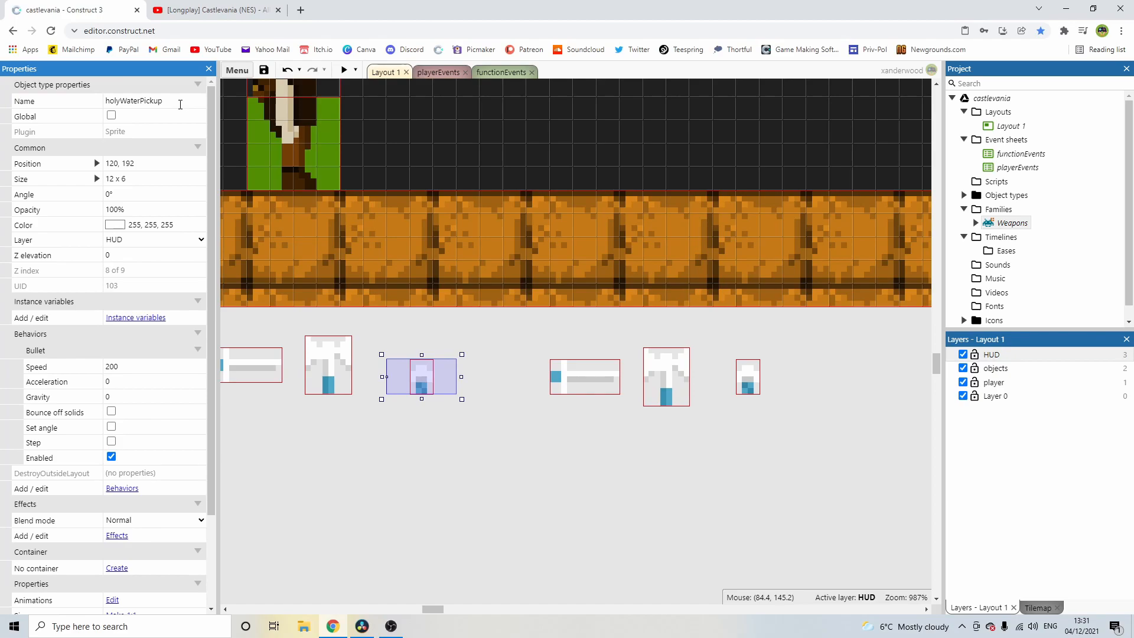
# Step: In the holyWaterPickup image, pencil blue outline columns along both sides of the bottle and a four-pixel blue row across its top, RGB 52, 136, 167
pyautogui.doubleClick(430, 376)
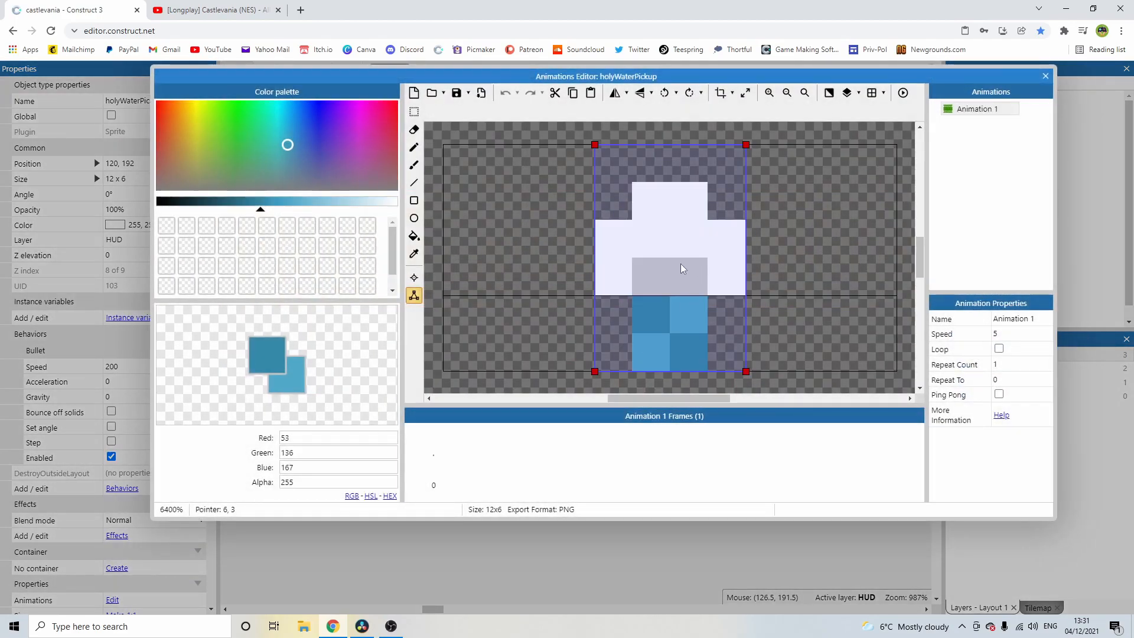
pyautogui.click(414, 147)
pyautogui.click(612, 353)
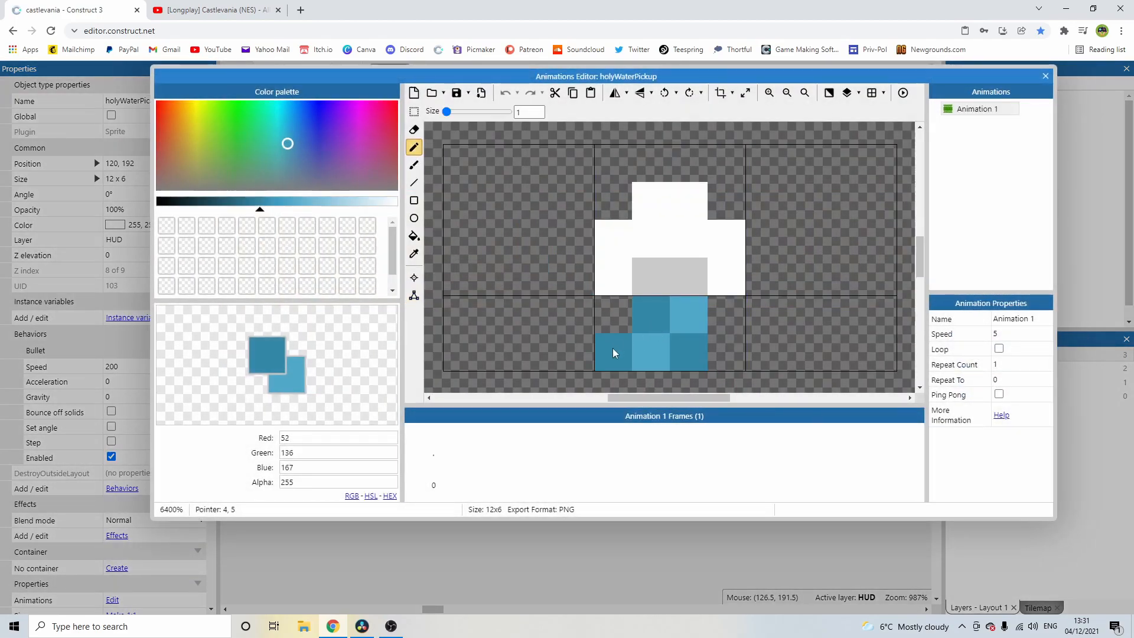
pyautogui.moveTo(613, 352); pyautogui.dragTo(614, 237)
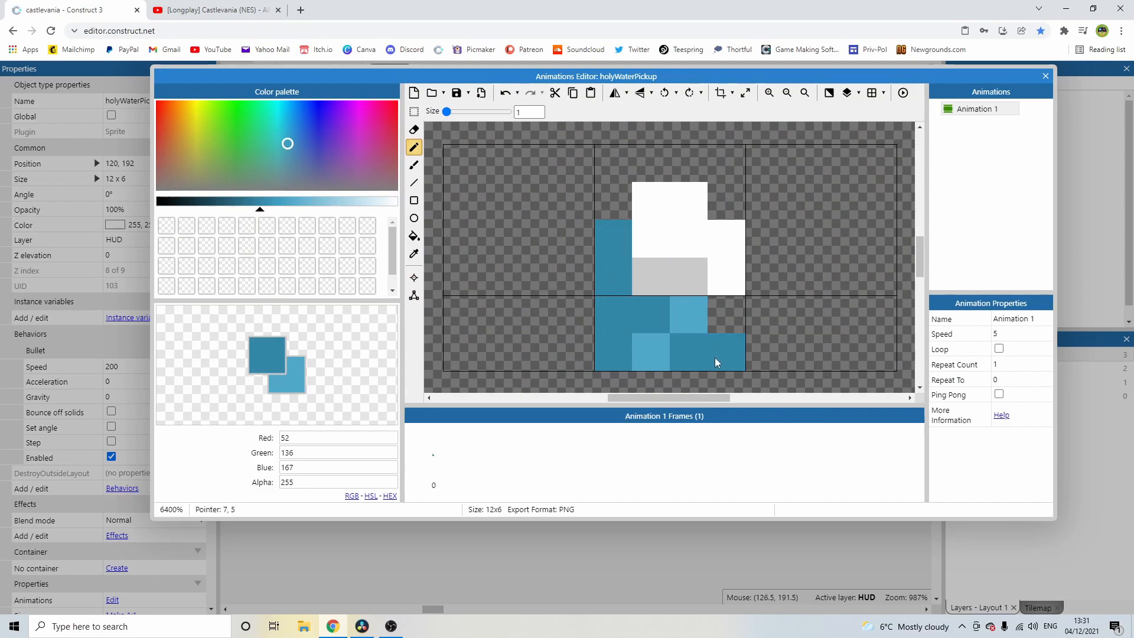
pyautogui.moveTo(762, 354); pyautogui.dragTo(761, 239)
pyautogui.moveTo(575, 237)
pyautogui.mouseDown()
pyautogui.moveTo(587, 331)
pyautogui.moveTo(575, 354)
pyautogui.mouseUp()
pyautogui.moveTo(575, 200); pyautogui.dragTo(765, 200)
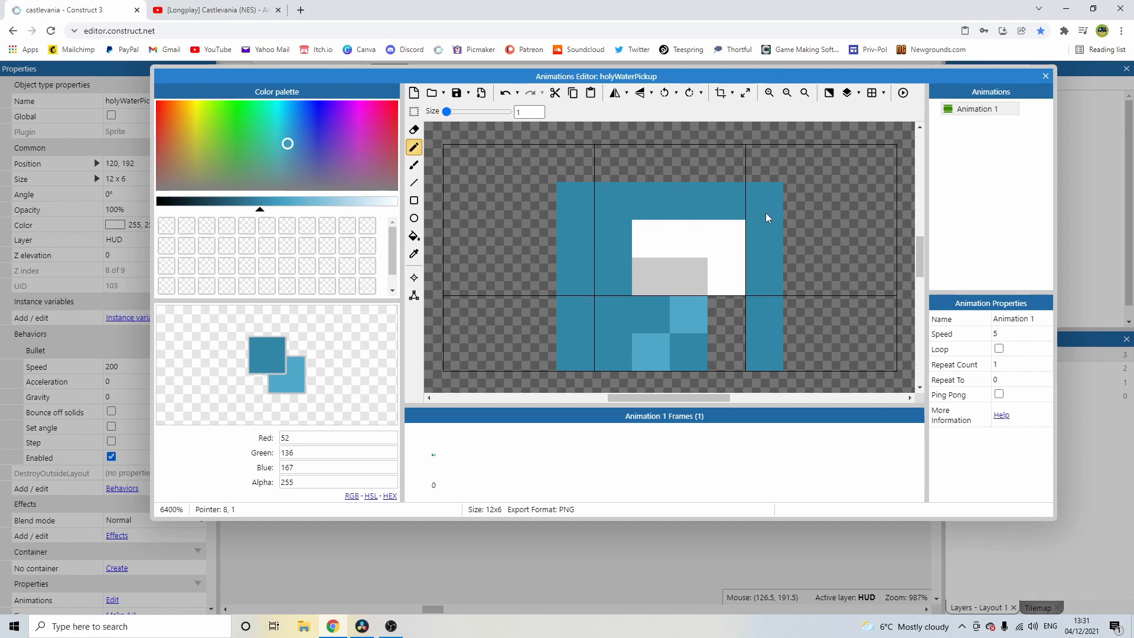
pyautogui.moveTo(690, 174); pyautogui.dragTo(643, 174)
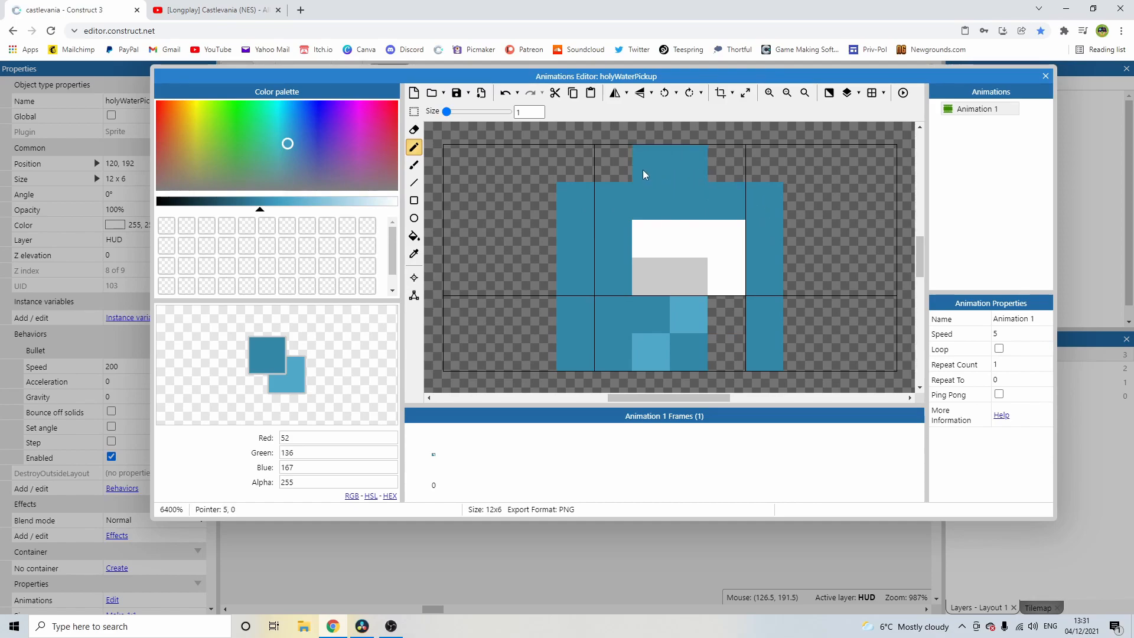
pyautogui.click(608, 174)
pyautogui.click(723, 171)
# Step: Fill the inside of the blue outline with white and shade its two outermost inner columns light blue, RGB 197, 226, 237
pyautogui.keyDown('alt'); pyautogui.click(726, 236); pyautogui.keyUp('alt')
pyautogui.moveTo(727, 201)
pyautogui.mouseDown()
pyautogui.moveTo(614, 200)
pyautogui.moveTo(614, 342)
pyautogui.moveTo(689, 328)
pyautogui.moveTo(664, 287)
pyautogui.moveTo(727, 313)
pyautogui.moveTo(653, 346)
pyautogui.mouseUp()
pyautogui.keyDown('alt'); pyautogui.click(761, 314); pyautogui.keyUp('alt')
pyautogui.click(726, 351)
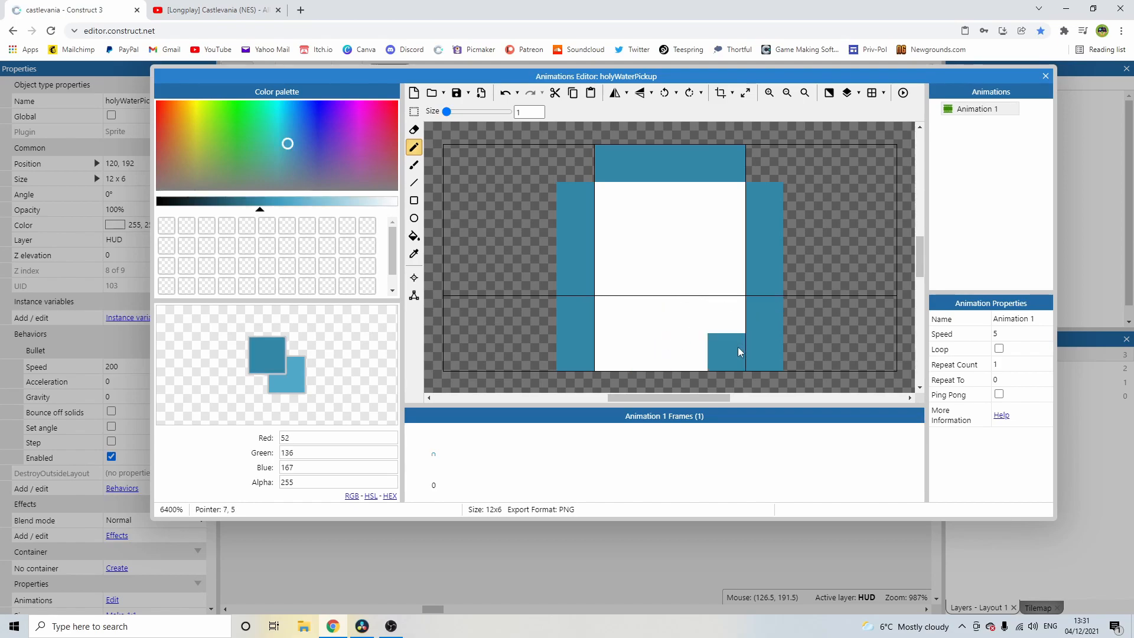
pyautogui.keyDown('alt'); pyautogui.click(723, 319); pyautogui.keyUp('alt')
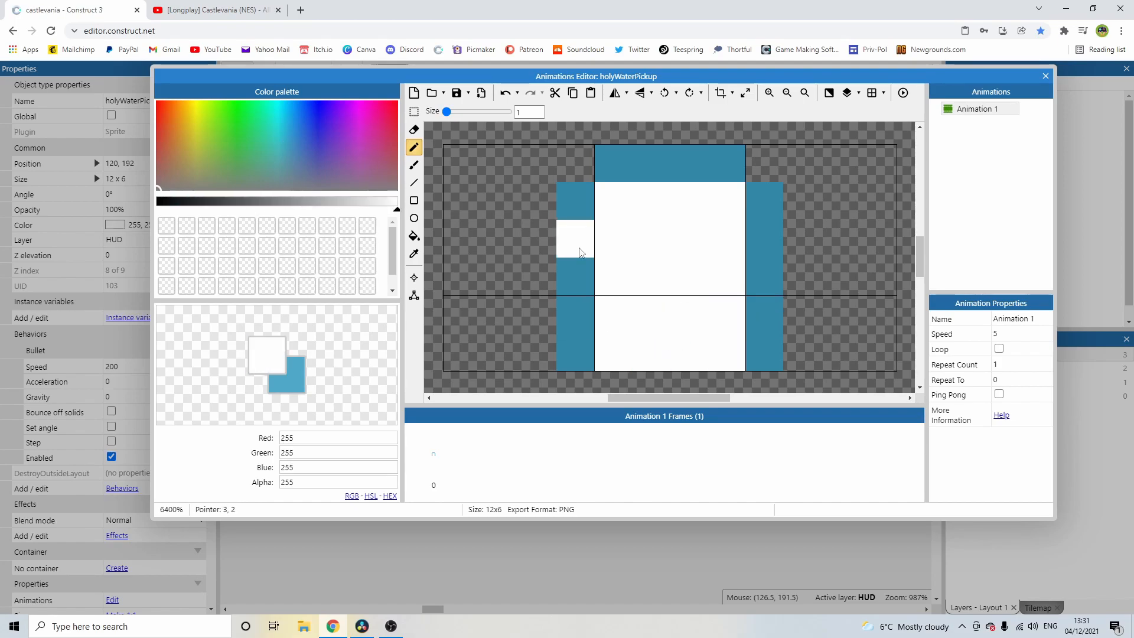
pyautogui.keyDown('alt'); pyautogui.click(581, 245); pyautogui.keyUp('alt')
pyautogui.click(362, 204)
pyautogui.moveTo(612, 198); pyautogui.dragTo(613, 354)
pyautogui.moveTo(725, 211)
pyautogui.mouseDown()
pyautogui.moveTo(739, 341)
pyautogui.moveTo(618, 356)
pyautogui.mouseUp()
# Step: Close the outline with a blue row along the bottom and erase its two bottom corner pixels
pyautogui.keyDown('alt'); pyautogui.click(754, 348); pyautogui.keyUp('alt')
pyautogui.keyDown('alt'); pyautogui.click(554, 360); pyautogui.keyUp('alt')
pyautogui.click(560, 362)
pyautogui.click(774, 354)
pyautogui.click(703, 216)
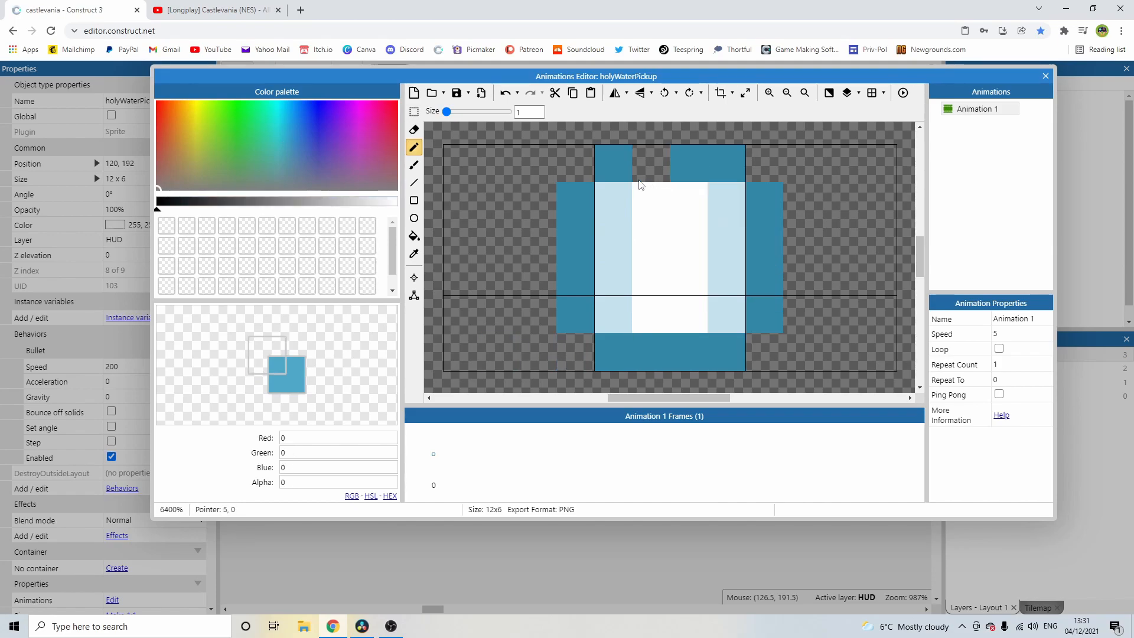
# Step: Select the upper two pixel rows of the bottle and move them down by one pixel
pyautogui.click(413, 112)
pyautogui.moveTo(480, 143); pyautogui.dragTo(859, 220)
pyautogui.moveTo(747, 212); pyautogui.dragTo(764, 236)
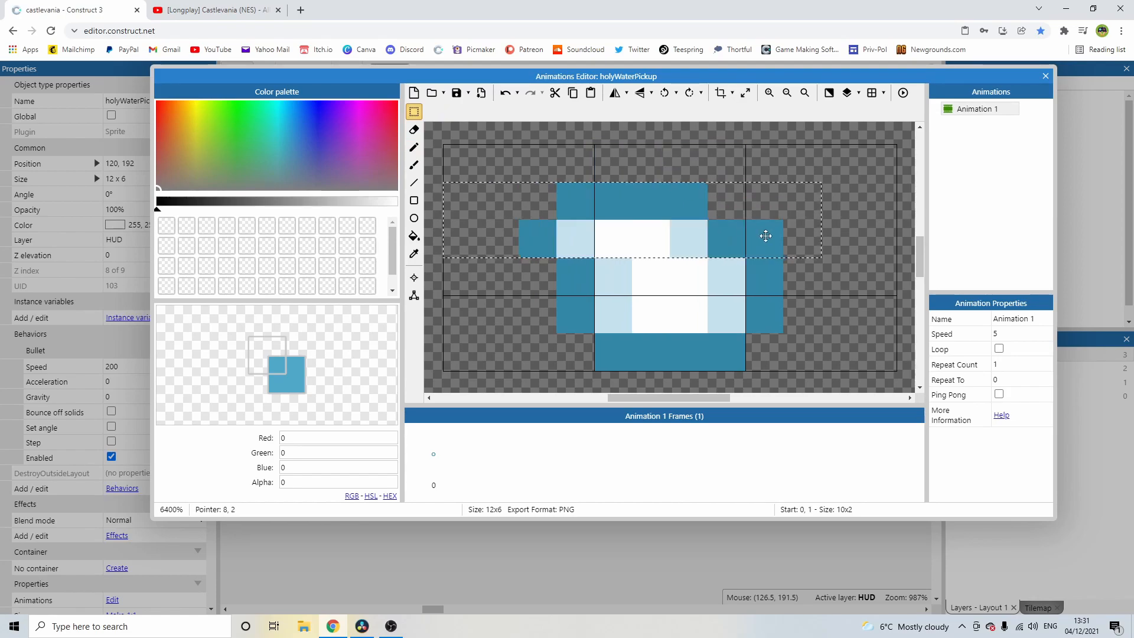
pyautogui.click(835, 278)
# Step: Add a blue stopper pixel on top, shade the pixel beneath it and the bottom row with RGB 35, 90, 111, and close the image editor
pyautogui.click(414, 147)
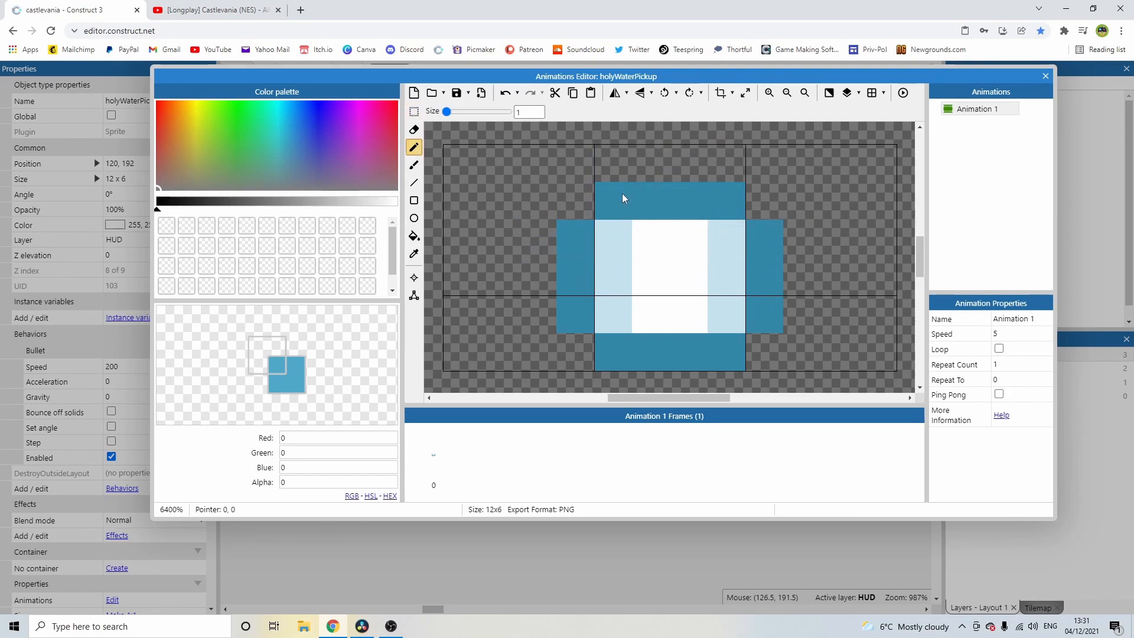
pyautogui.keyDown('alt'); pyautogui.click(650, 195); pyautogui.keyUp('alt')
pyautogui.click(679, 168)
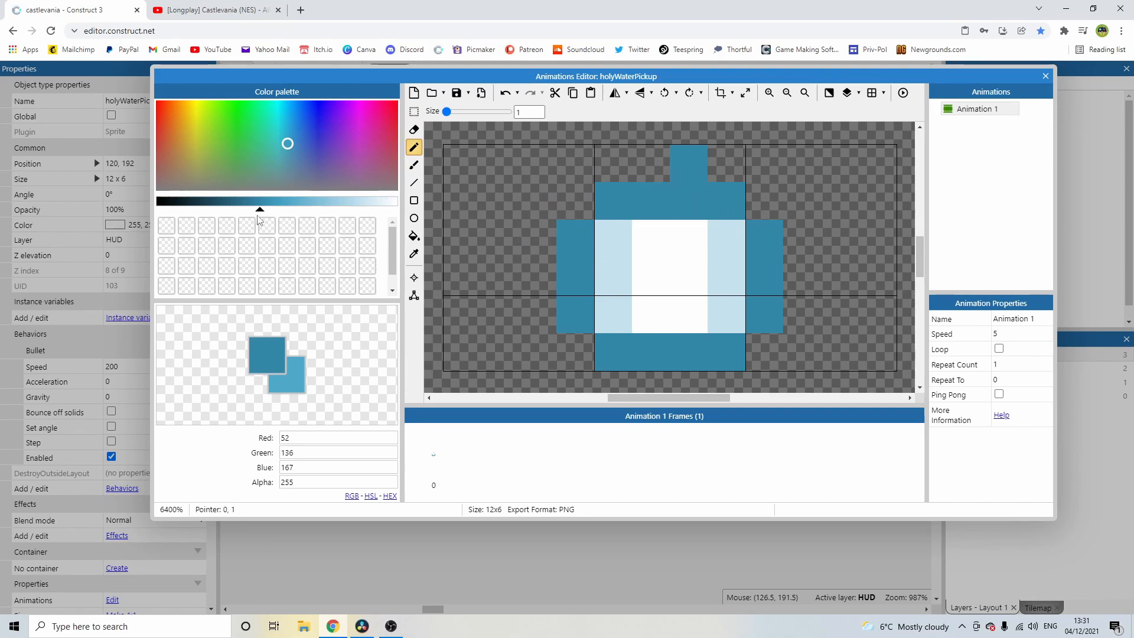
pyautogui.click(225, 201)
pyautogui.click(689, 201)
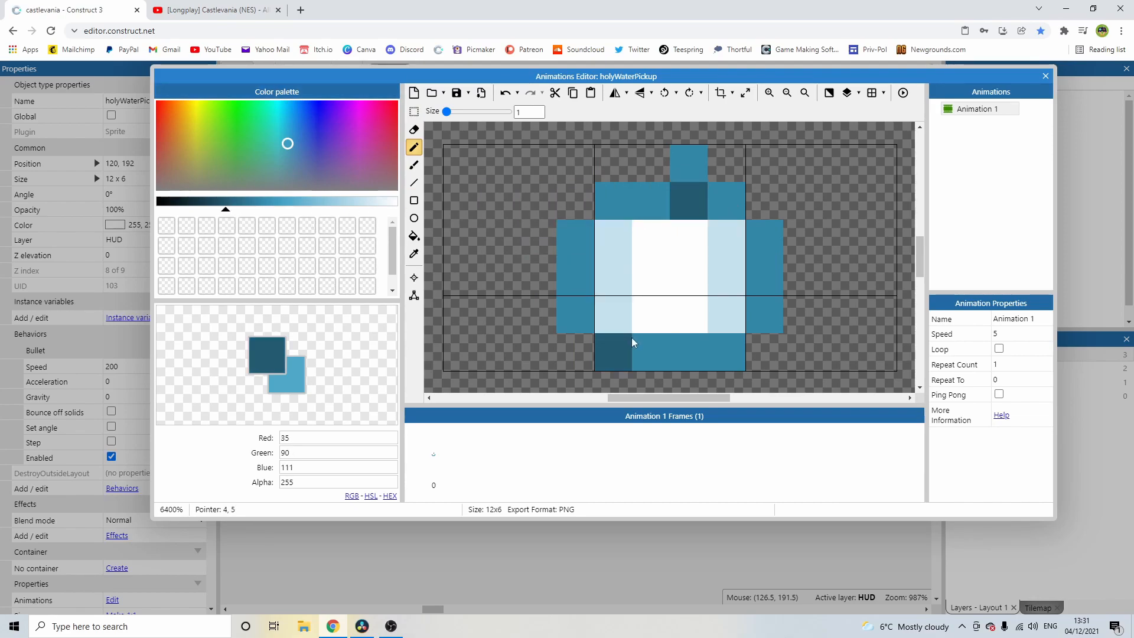
pyautogui.moveTo(633, 338); pyautogui.dragTo(713, 343)
pyautogui.scroll(-3, 725, 261)
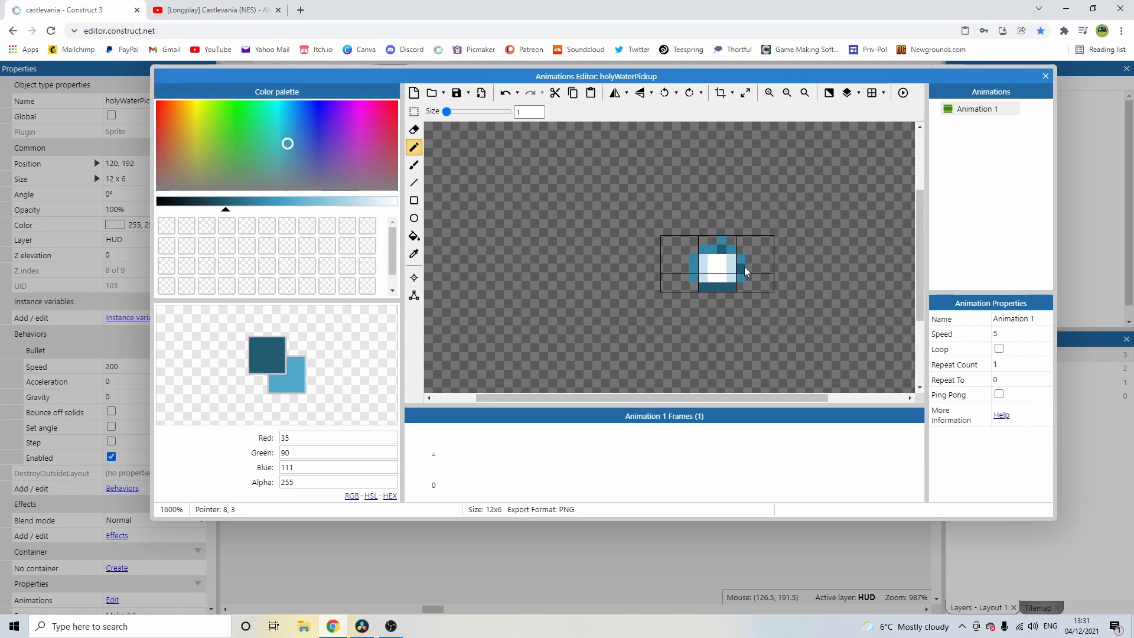
pyautogui.scroll(3, 732, 267)
pyautogui.keyDown('alt'); pyautogui.click(673, 264); pyautogui.keyUp('alt')
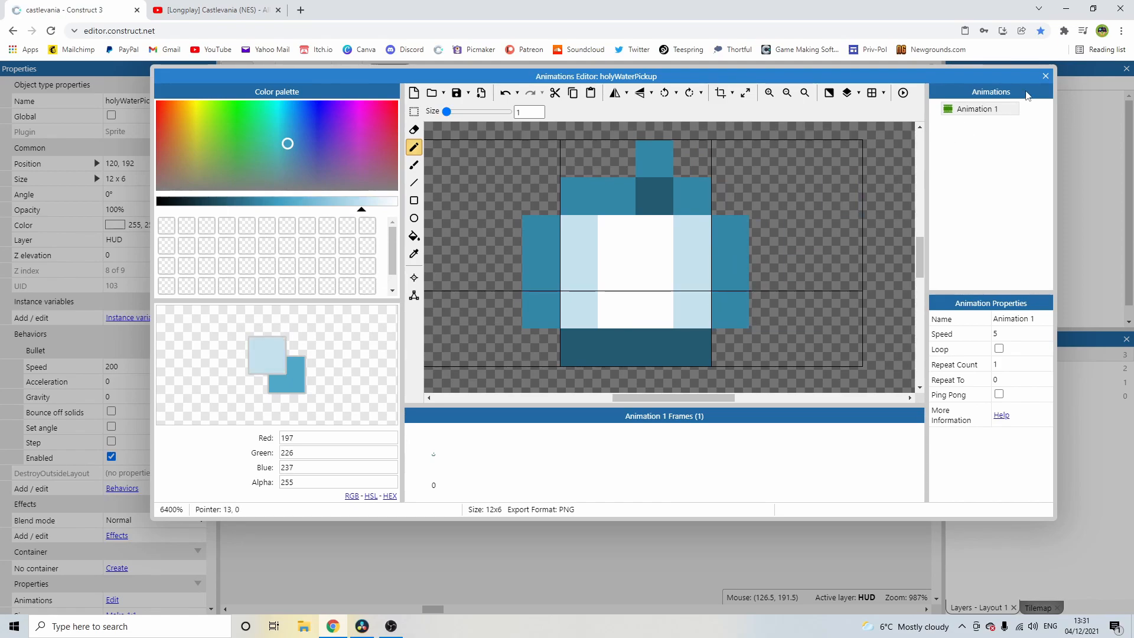
pyautogui.click(1045, 76)
# Step: Reopen the holyWaterPickup image and widen its collision polygon by one pixel on each side, starting at X 3
pyautogui.click(458, 414)
pyautogui.scroll(-2, 431, 407)
pyautogui.doubleClick(425, 381)
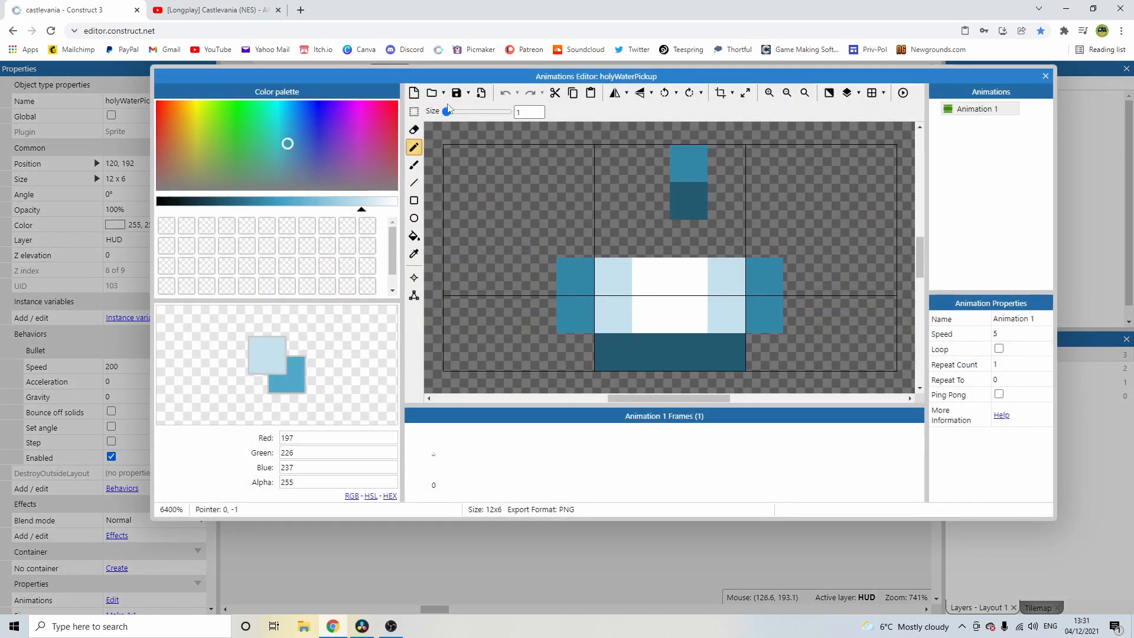
pyautogui.click(414, 295)
pyautogui.click(594, 145)
pyautogui.press('Left')
pyautogui.press('Left')
pyautogui.press('Left')
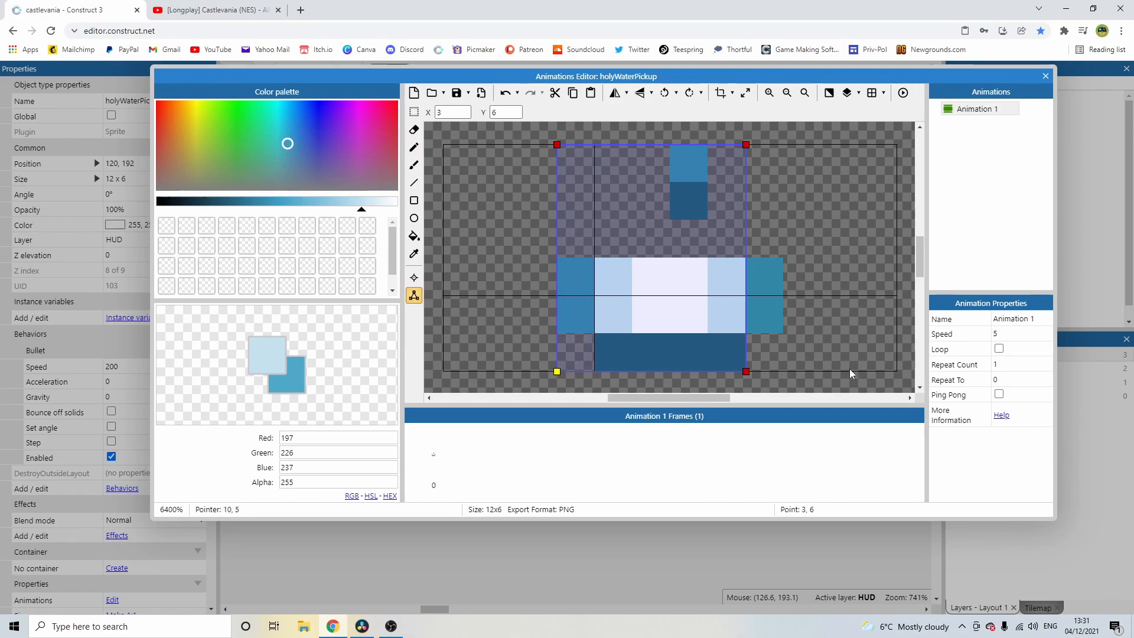
pyautogui.click(746, 372)
pyautogui.press('Right')
pyautogui.click(625, 252)
# Step: Extend the bottle's blue side outline up by one pixel and add blue shoulder pixels beside the stopper's base
pyautogui.click(414, 147)
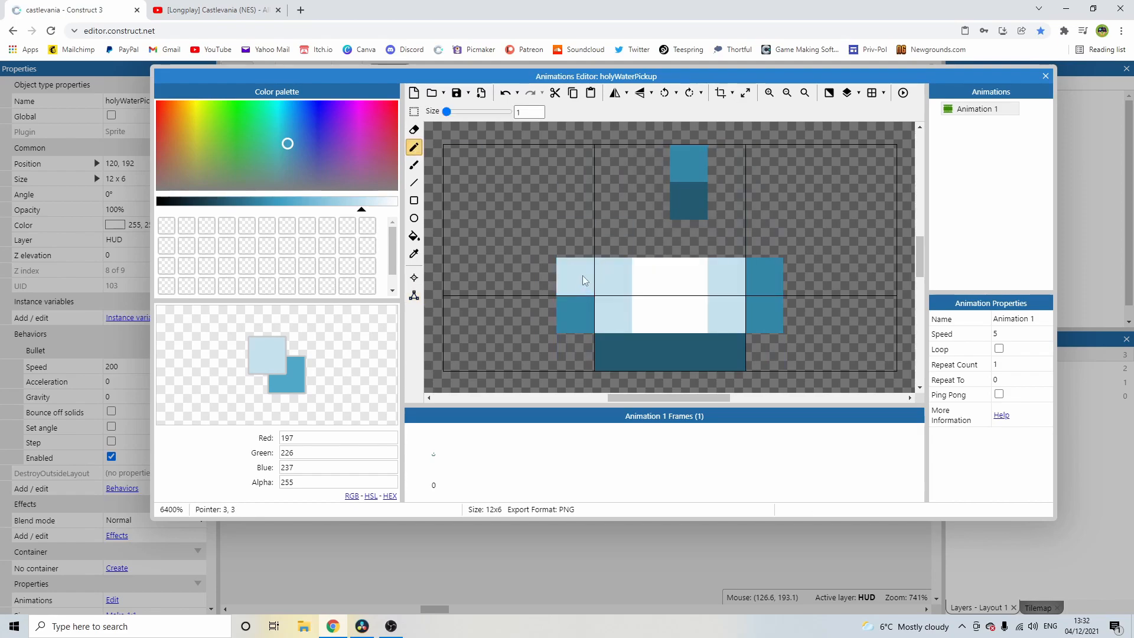
pyautogui.keyDown('alt'); pyautogui.click(575, 272); pyautogui.keyUp('alt')
pyautogui.click(569, 249)
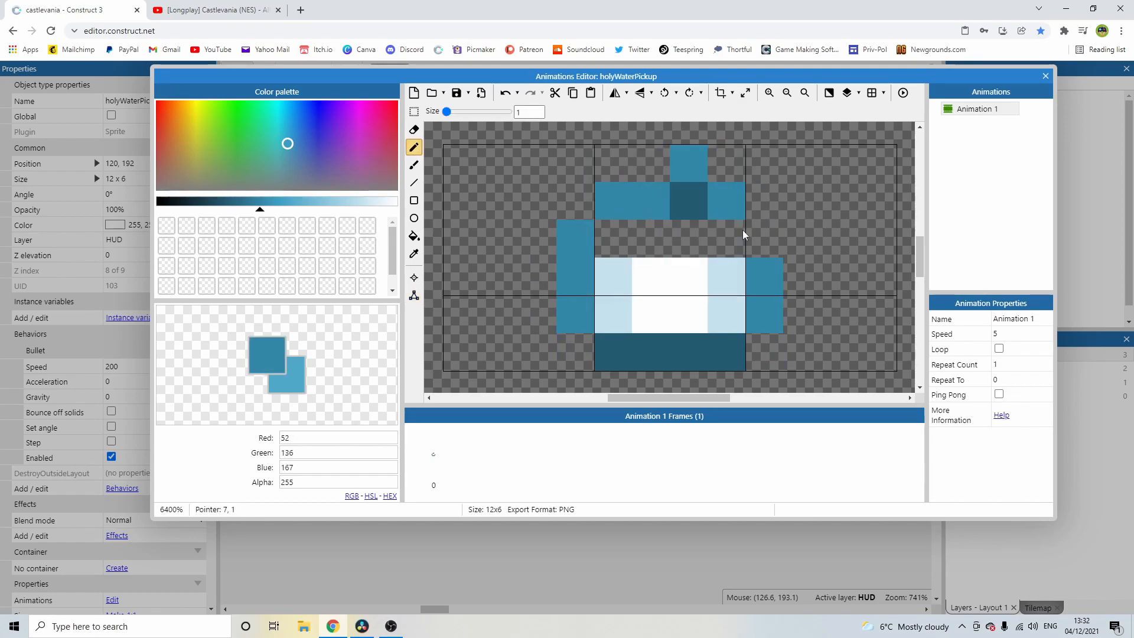
# Step: Fill the bottle's new interior row with light blue at both ends and white in the middle, and close the image editor
pyautogui.keyDown('alt'); pyautogui.click(732, 269); pyautogui.keyUp('alt')
pyautogui.click(724, 249)
pyautogui.click(614, 243)
pyautogui.keyDown('alt'); pyautogui.click(649, 267); pyautogui.keyUp('alt')
pyautogui.click(653, 245)
pyautogui.click(683, 241)
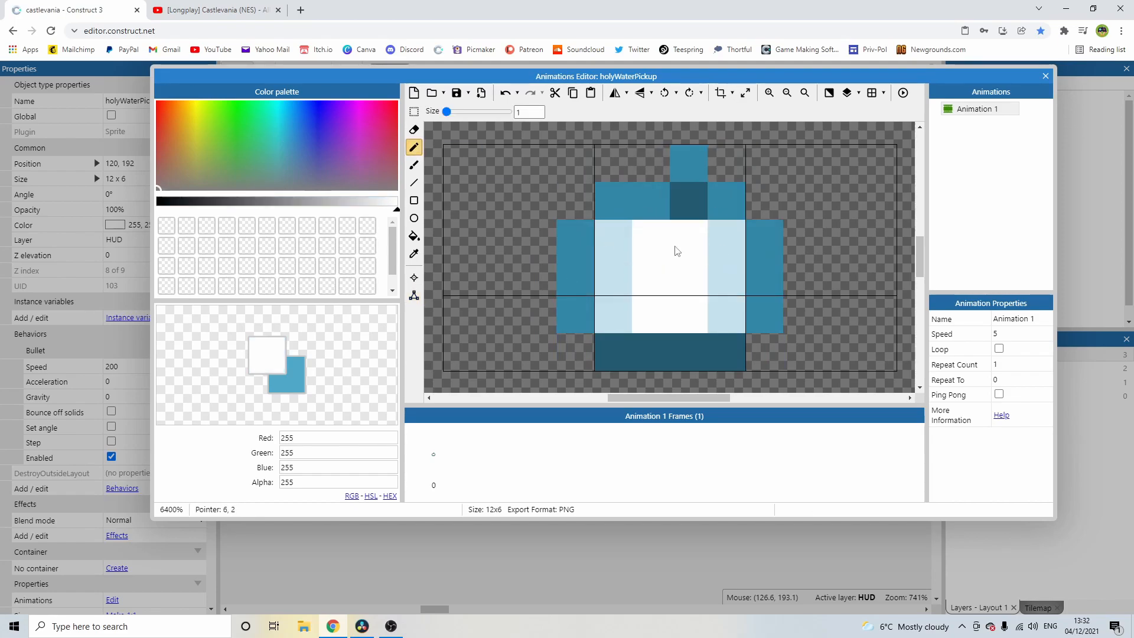
pyautogui.hotkey('ctrl', 'z')
pyautogui.click(1044, 77)
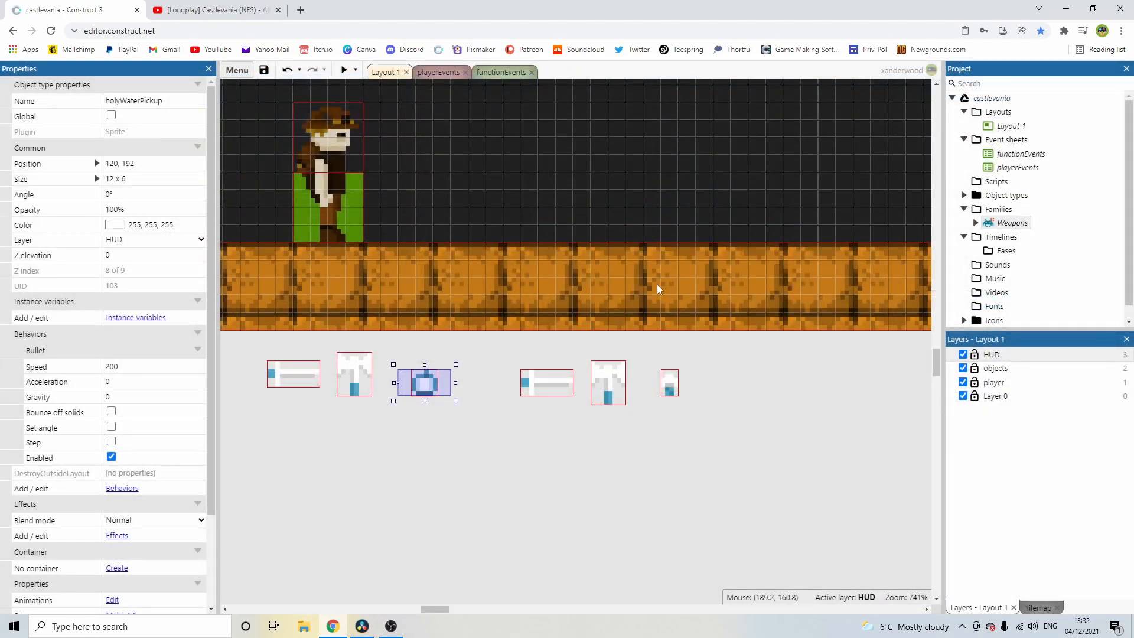
pyautogui.click(521, 428)
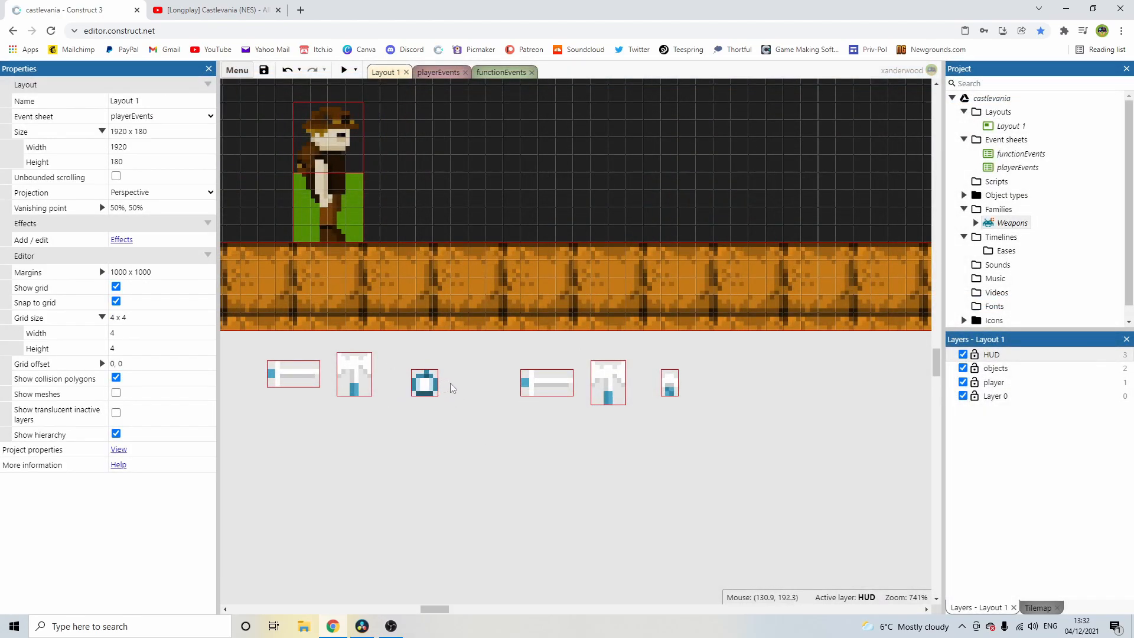
# Step: Reopen the holyWaterPickup image and widen the stopper to two pixels, blue on top and RGB 35, 90, 111 beneath, then close it
pyautogui.doubleClick(424, 383)
pyautogui.keyDown('ctrl'); pyautogui.click(680, 158); pyautogui.keyUp('ctrl')
pyautogui.click(652, 166)
pyautogui.keyDown('ctrl'); pyautogui.click(675, 190); pyautogui.keyUp('ctrl')
pyautogui.click(655, 196)
pyautogui.keyDown('ctrl'); pyautogui.scroll(-1, 738, 251); pyautogui.keyUp('ctrl')
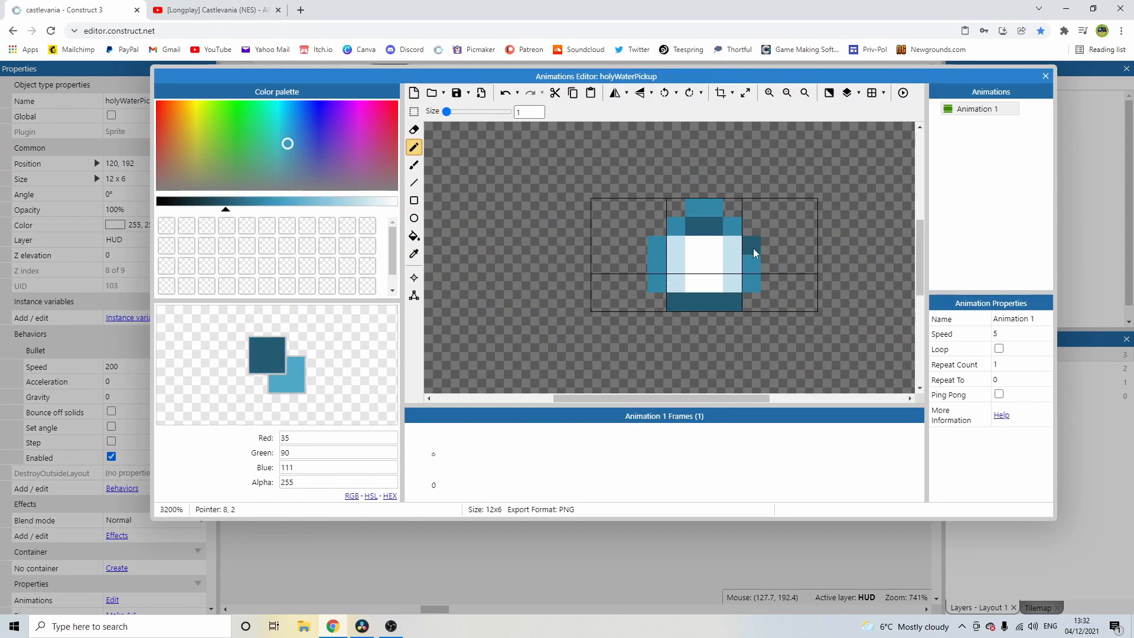
pyautogui.click(1045, 76)
pyautogui.click(467, 410)
# Step: Check the holy water icon in the Castlevania longplay's HUD on YouTube and return to Construct 3
pyautogui.moveTo(439, 416); pyautogui.dragTo(495, 397, button='middle')
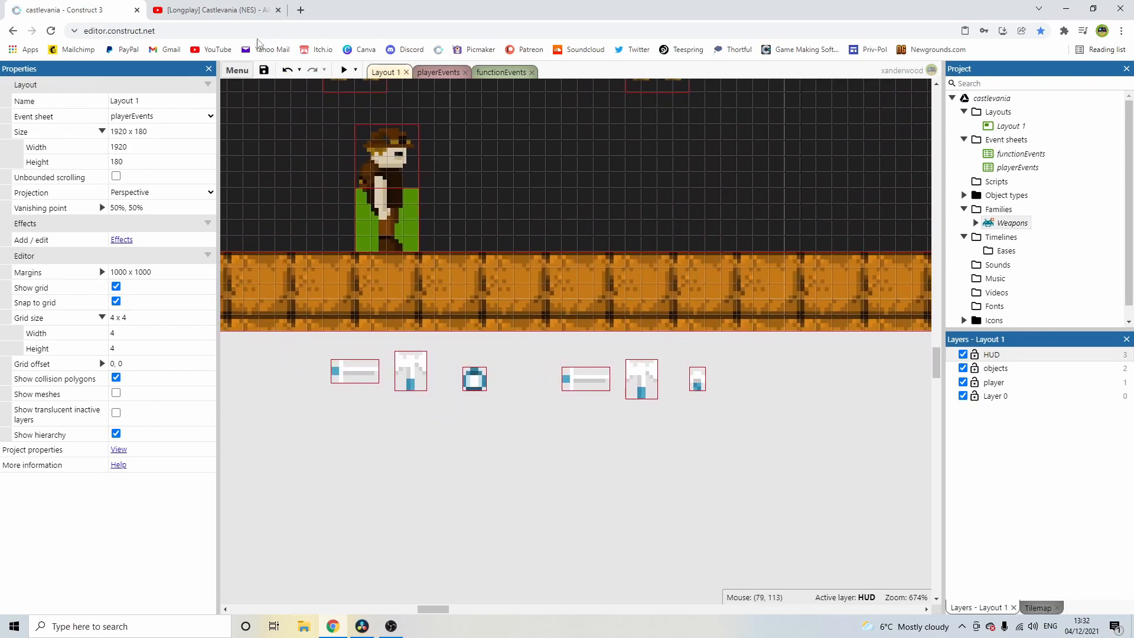
pyautogui.click(227, 9)
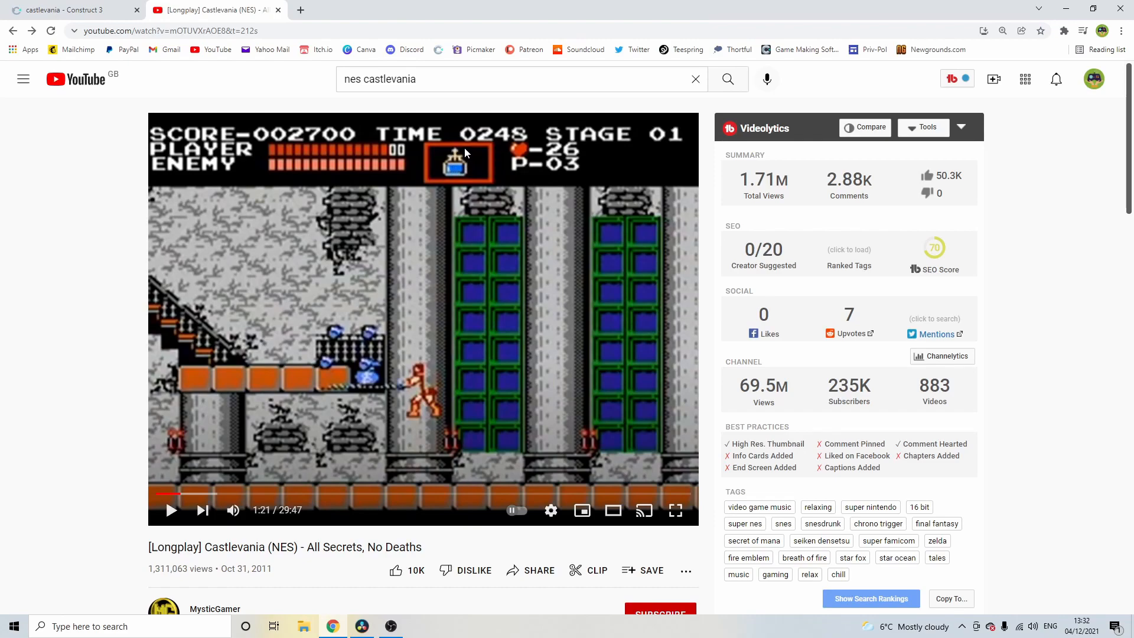
pyautogui.click(99, 11)
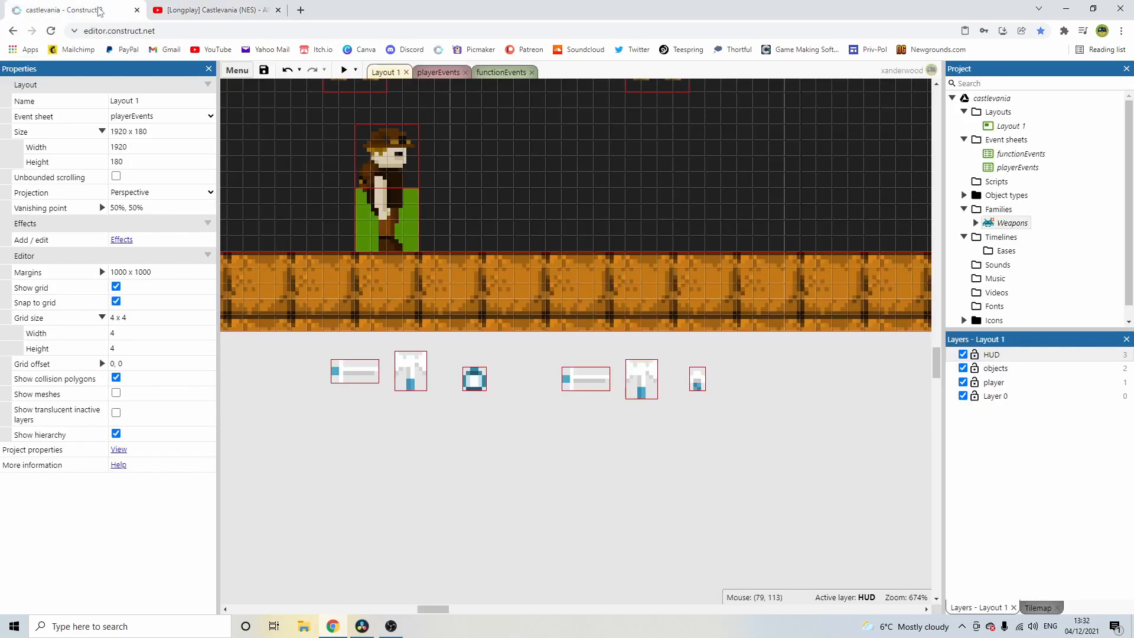
# Step: Reopen the holyWaterPickup image and repaint the bottle's side walls, shoulders and bottom row white
pyautogui.doubleClick(476, 381)
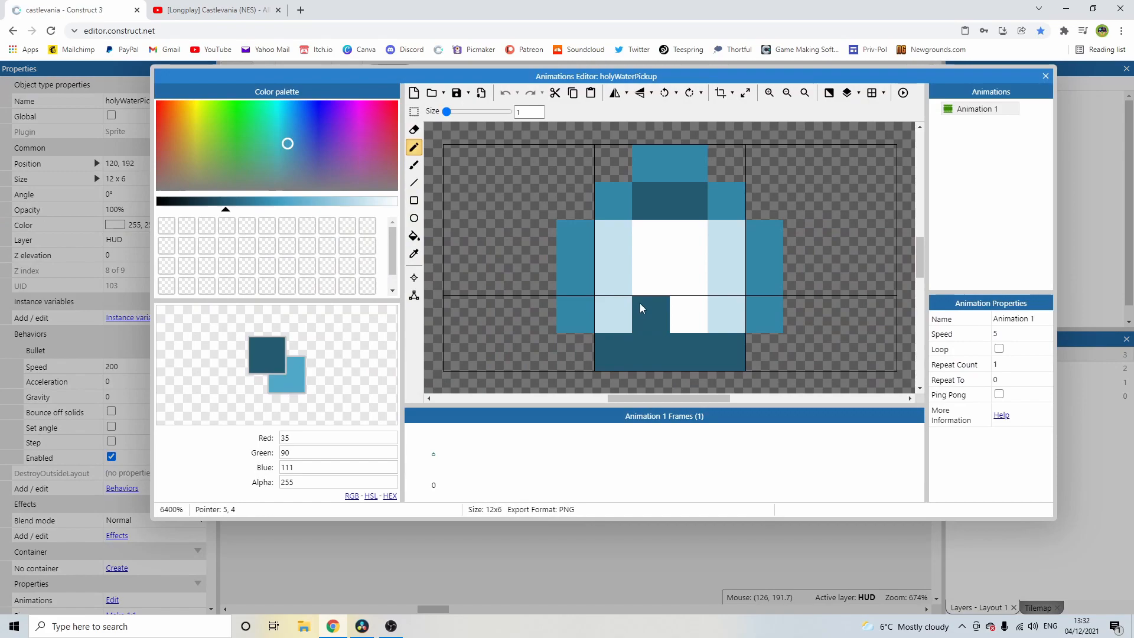
pyautogui.keyDown('alt'); pyautogui.click(639, 302); pyautogui.keyUp('alt')
pyautogui.click(583, 255)
pyautogui.moveTo(595, 313)
pyautogui.mouseDown()
pyautogui.moveTo(685, 342)
pyautogui.moveTo(767, 313)
pyautogui.moveTo(766, 254)
pyautogui.moveTo(728, 216)
pyautogui.mouseUp()
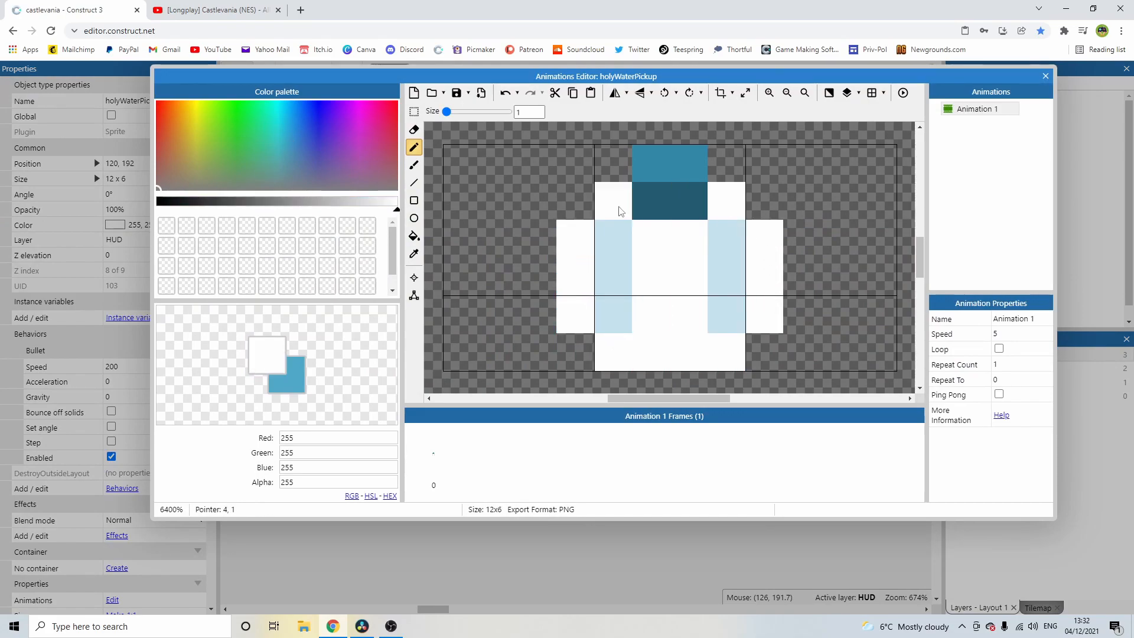
# Step: Raise both white side walls by one pixel, erase the old shoulders and stopper, and paint a two-pixel white cap in the top row
pyautogui.click(761, 214)
pyautogui.keyDown('ctrl'); pyautogui.click(736, 172); pyautogui.keyUp('ctrl')
pyautogui.click(730, 197)
pyautogui.moveTo(634, 201); pyautogui.dragTo(638, 179)
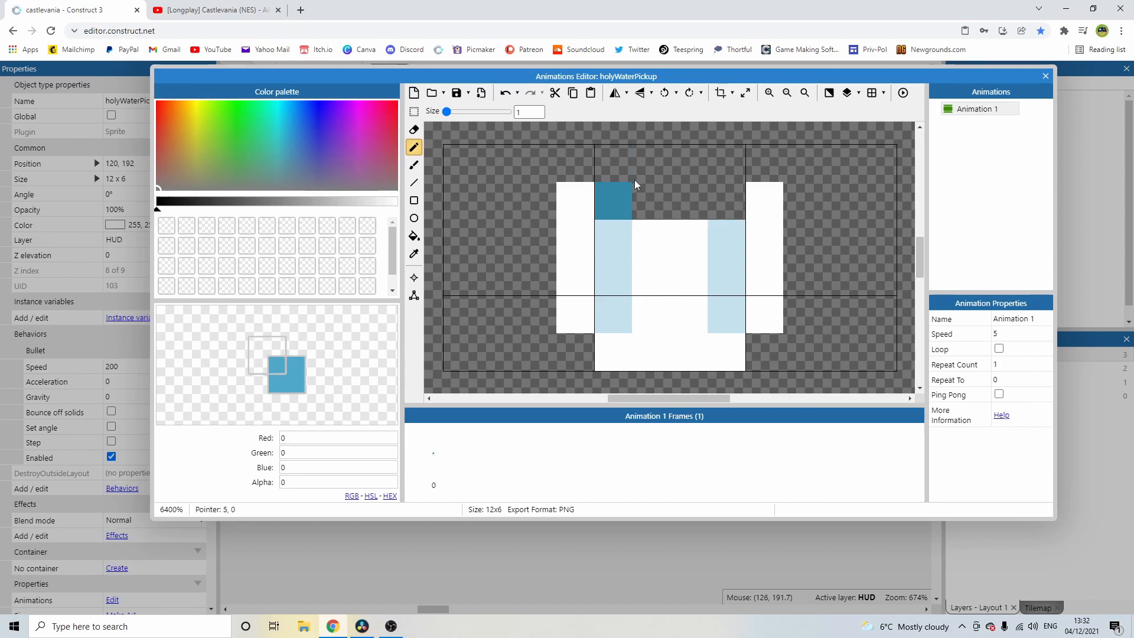
pyautogui.keyDown('ctrl'); pyautogui.click(568, 227); pyautogui.keyUp('ctrl')
pyautogui.click(568, 200)
pyautogui.click(687, 162)
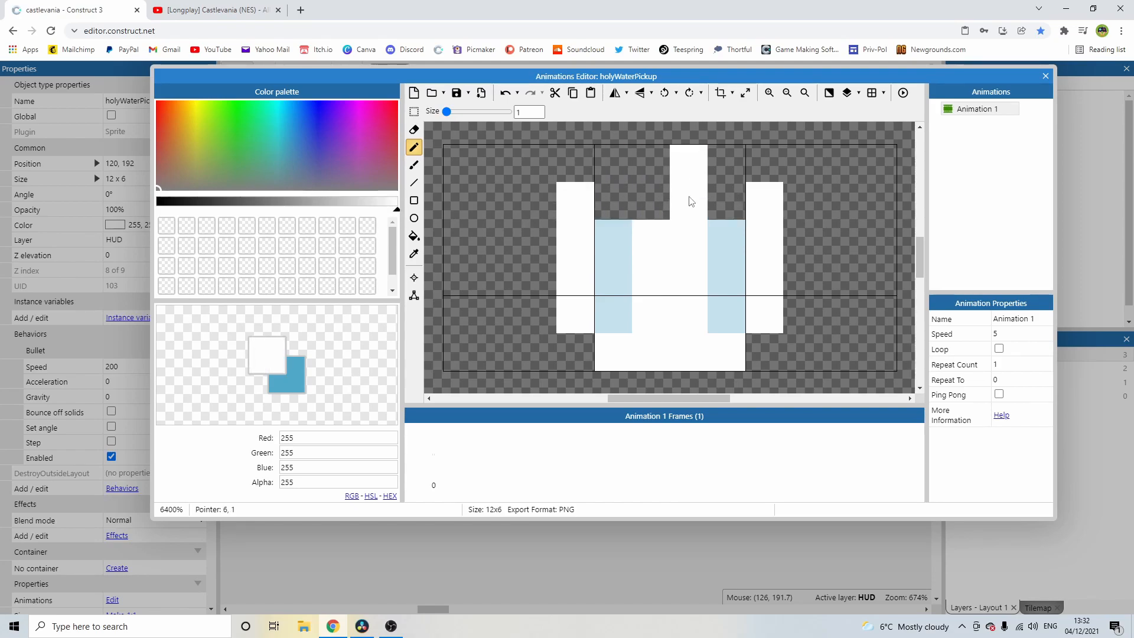
pyautogui.click(652, 167)
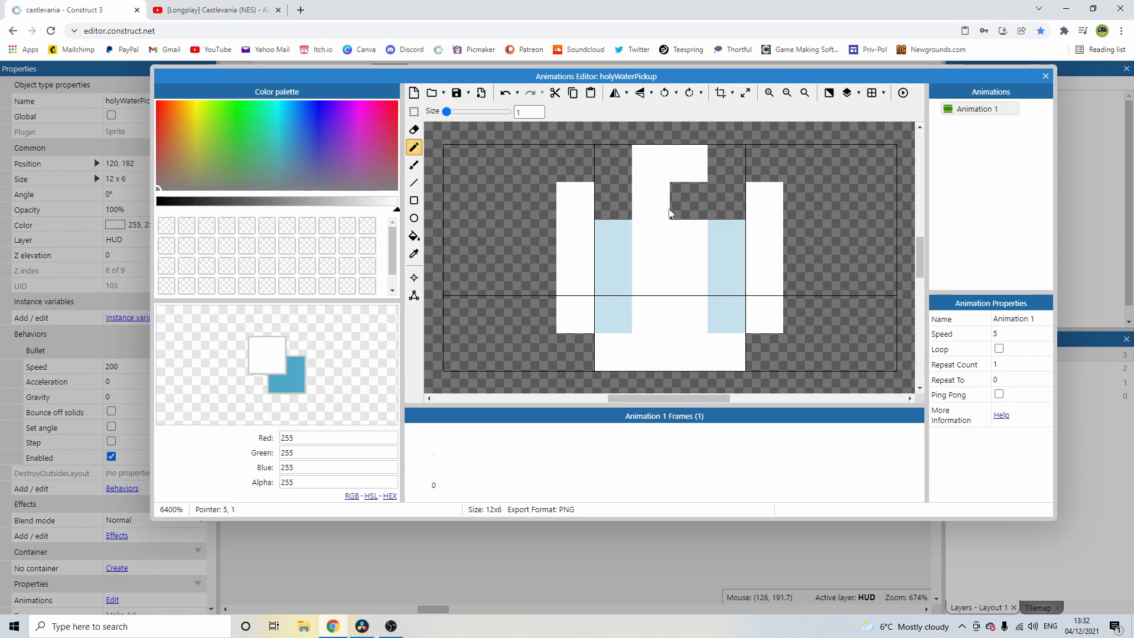
# Step: Paint the bottle interior's upper row pale blue and the two rows beneath it RGB 46, 123, 152
pyautogui.keyDown('ctrl'); pyautogui.click(724, 257); pyautogui.keyUp('ctrl')
pyautogui.moveTo(688, 239)
pyautogui.mouseDown()
pyautogui.moveTo(629, 264)
pyautogui.moveTo(661, 261)
pyautogui.moveTo(595, 272)
pyautogui.moveTo(701, 270)
pyautogui.moveTo(652, 306)
pyautogui.mouseUp()
pyautogui.click(252, 203)
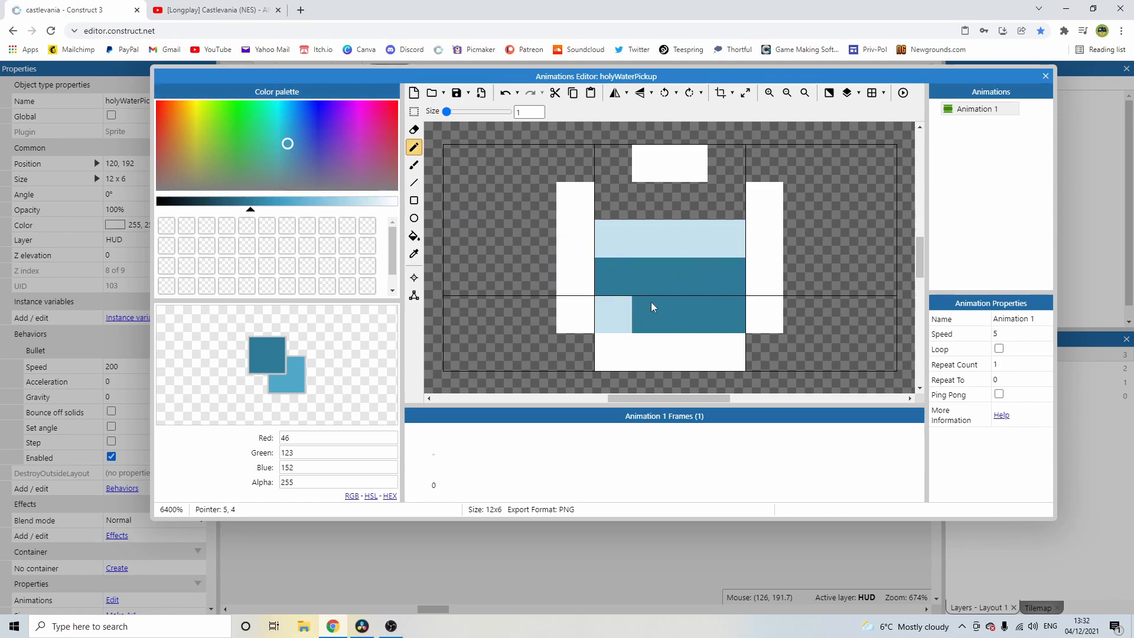
# Step: Recolor the interior's upper row RGB 58, 138, 184 and the two rows beneath it a darker teal
pyautogui.click(272, 204)
pyautogui.click(296, 142)
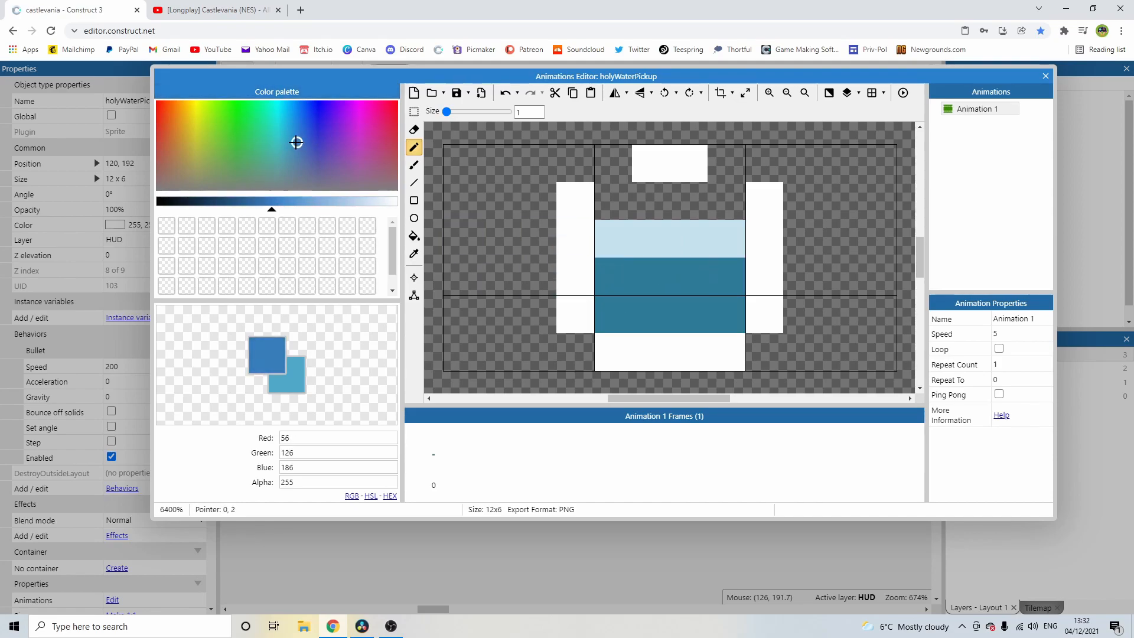
pyautogui.moveTo(596, 251); pyautogui.dragTo(706, 254)
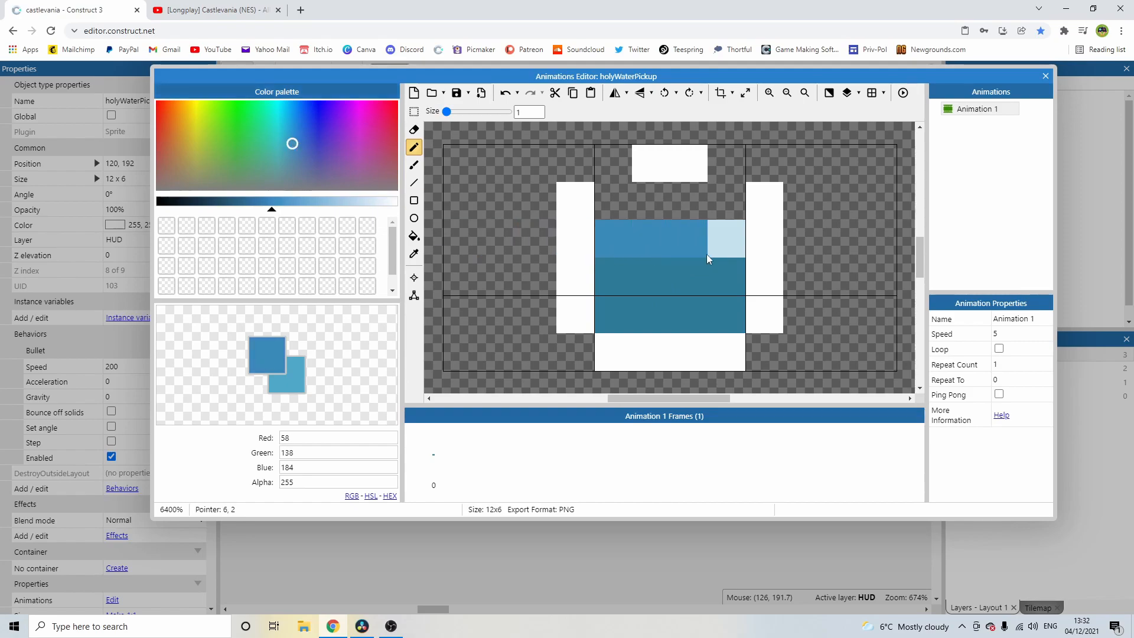
pyautogui.keyDown('alt'); pyautogui.click(703, 301); pyautogui.keyUp('alt')
pyautogui.click(231, 205)
pyautogui.moveTo(608, 277)
pyautogui.mouseDown()
pyautogui.moveTo(718, 298)
pyautogui.moveTo(615, 302)
pyautogui.moveTo(738, 255)
pyautogui.mouseUp()
# Step: Add white shoulder pixels diagonally below the cap, erase the topmost pixel of each side wall, and close the image editor
pyautogui.keyDown('ctrl'); pyautogui.scroll(-1, 738, 259); pyautogui.keyUp('ctrl')
pyautogui.keyDown('alt'); pyautogui.click(721, 215); pyautogui.keyUp('alt')
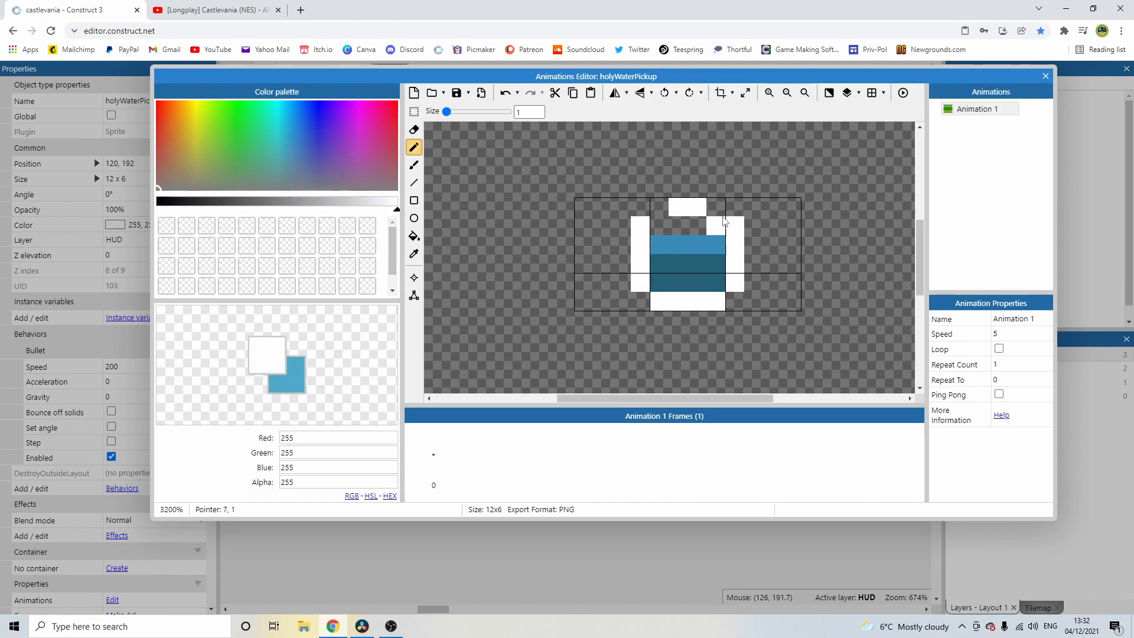
pyautogui.click(659, 223)
pyautogui.click(718, 221)
pyautogui.keyDown('alt'); pyautogui.click(732, 208); pyautogui.keyUp('alt')
pyautogui.click(715, 208)
pyautogui.click(742, 224)
pyautogui.click(643, 229)
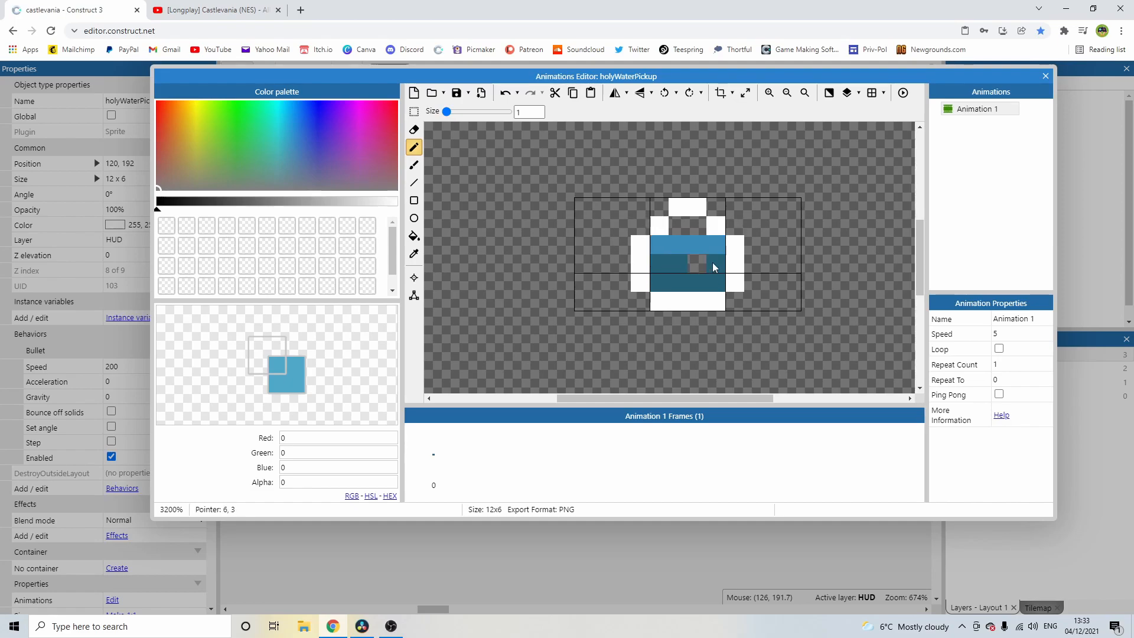
pyautogui.click(1045, 77)
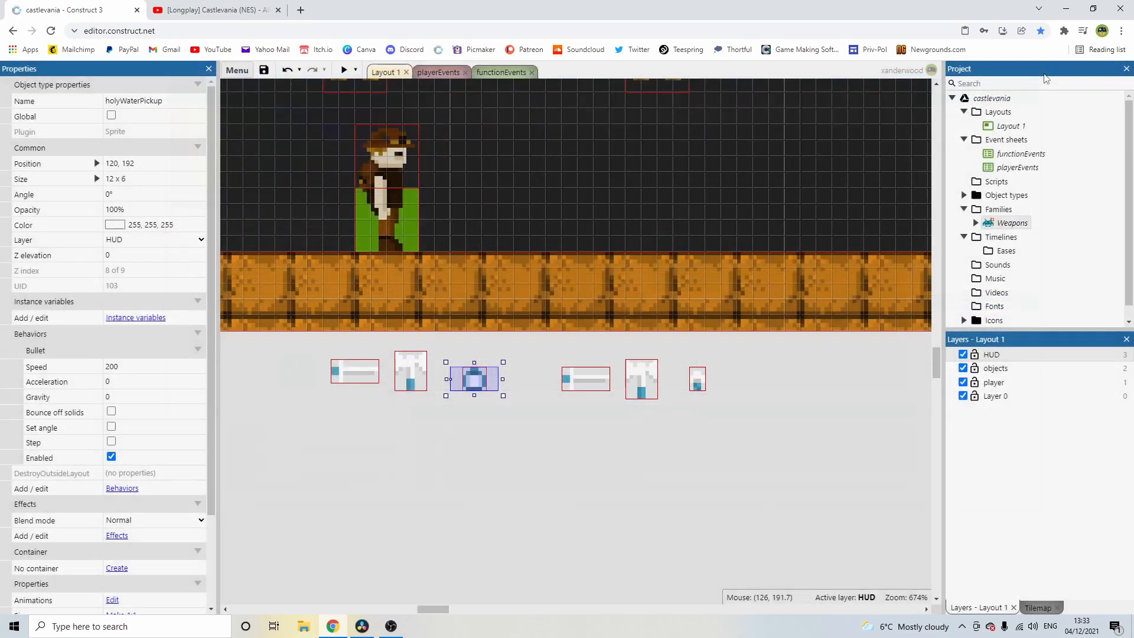
pyautogui.click(487, 397)
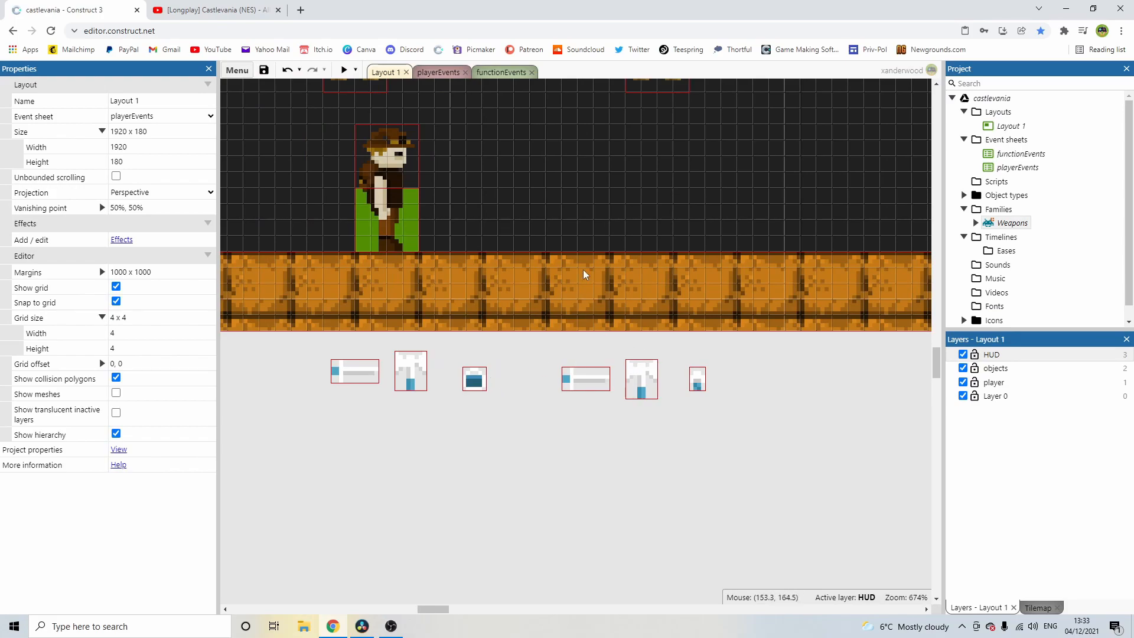
# Step: Examine the holyWaterPickup and holyWater sprites below the floor in the layout
pyautogui.keyDown('ctrl'); pyautogui.scroll(-2, 561, 254); pyautogui.keyUp('ctrl')
pyautogui.moveTo(565, 245); pyautogui.dragTo(567, 310, button='middle')
pyautogui.keyDown('ctrl'); pyautogui.scroll(3, 534, 398); pyautogui.keyUp('ctrl')
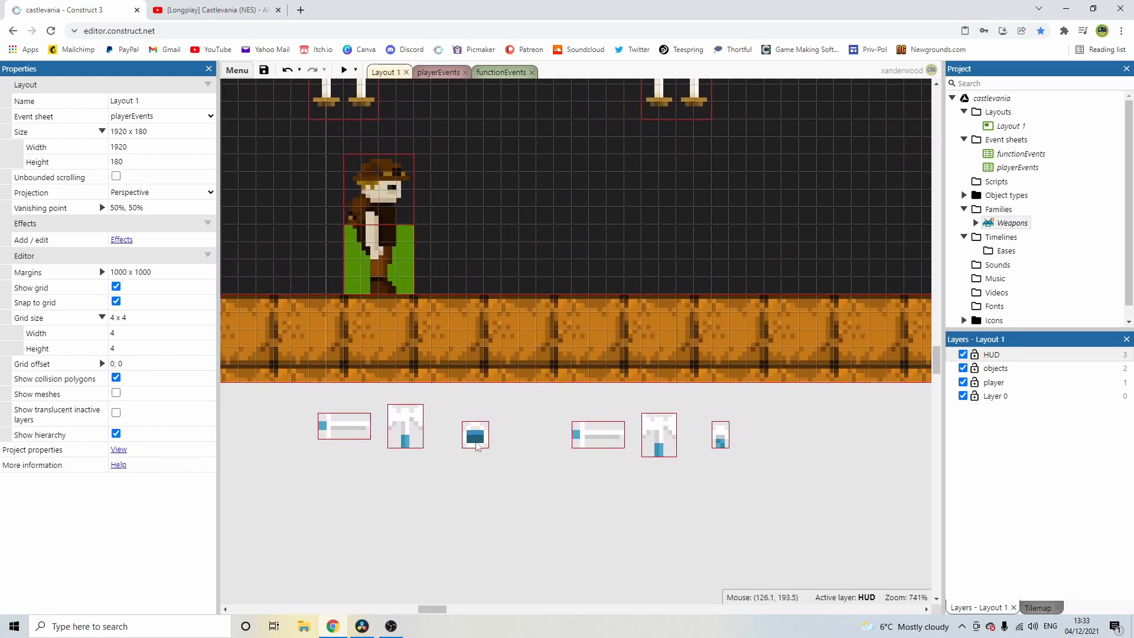
pyautogui.click(477, 440)
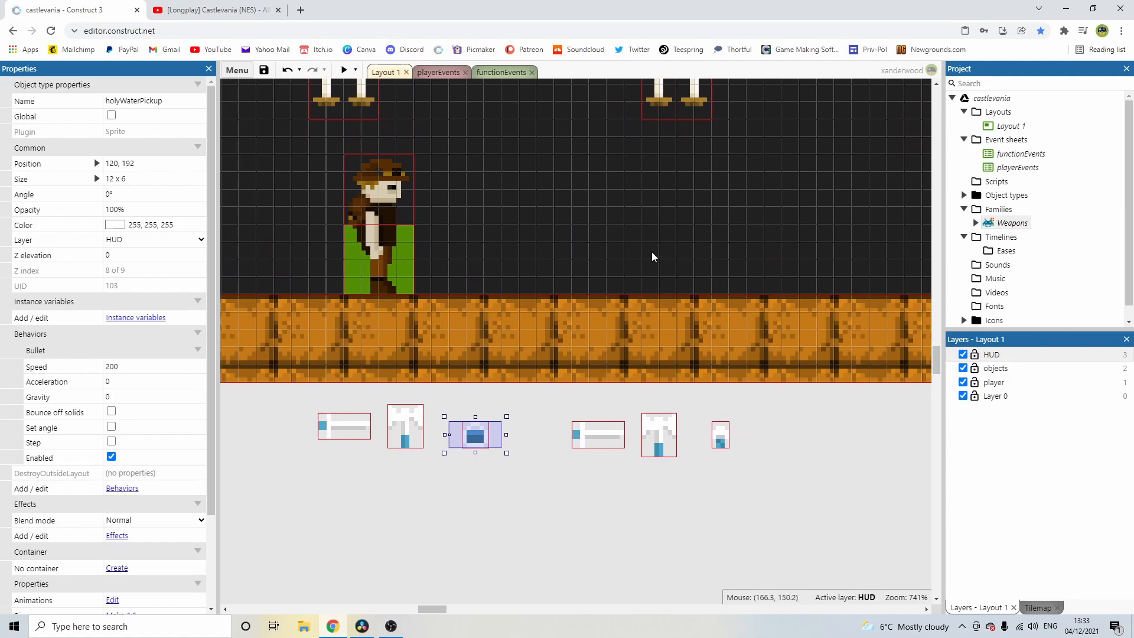
pyautogui.keyDown('ctrl'); pyautogui.scroll(-2, 597, 261); pyautogui.keyUp('ctrl')
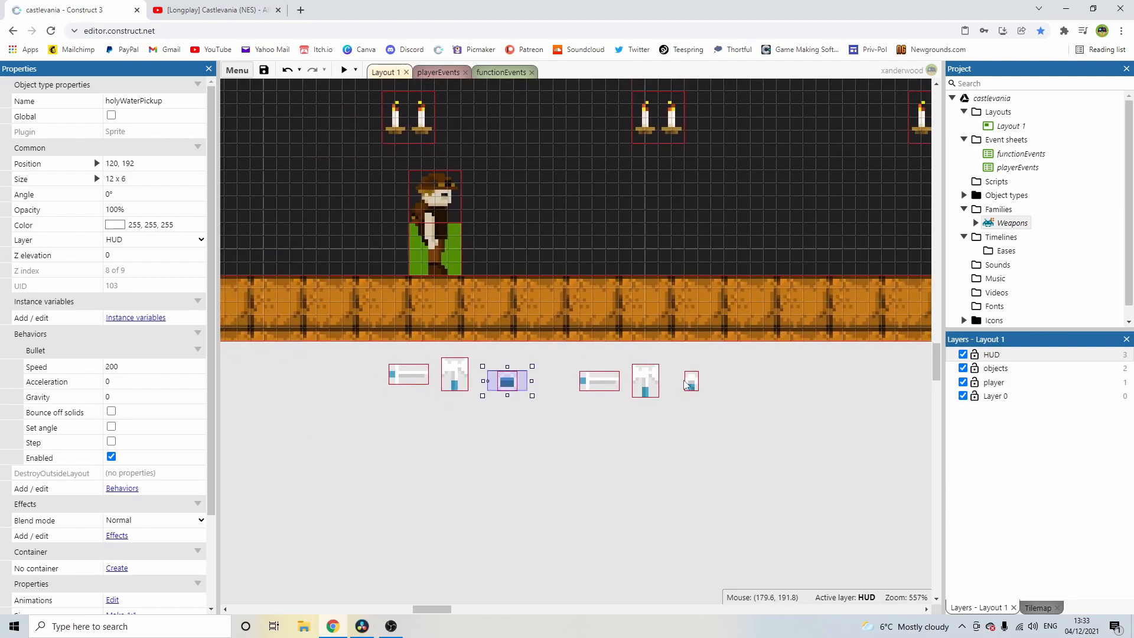
pyautogui.click(687, 382)
pyautogui.keyDown('ctrl'); pyautogui.scroll(3, 689, 381); pyautogui.keyUp('ctrl')
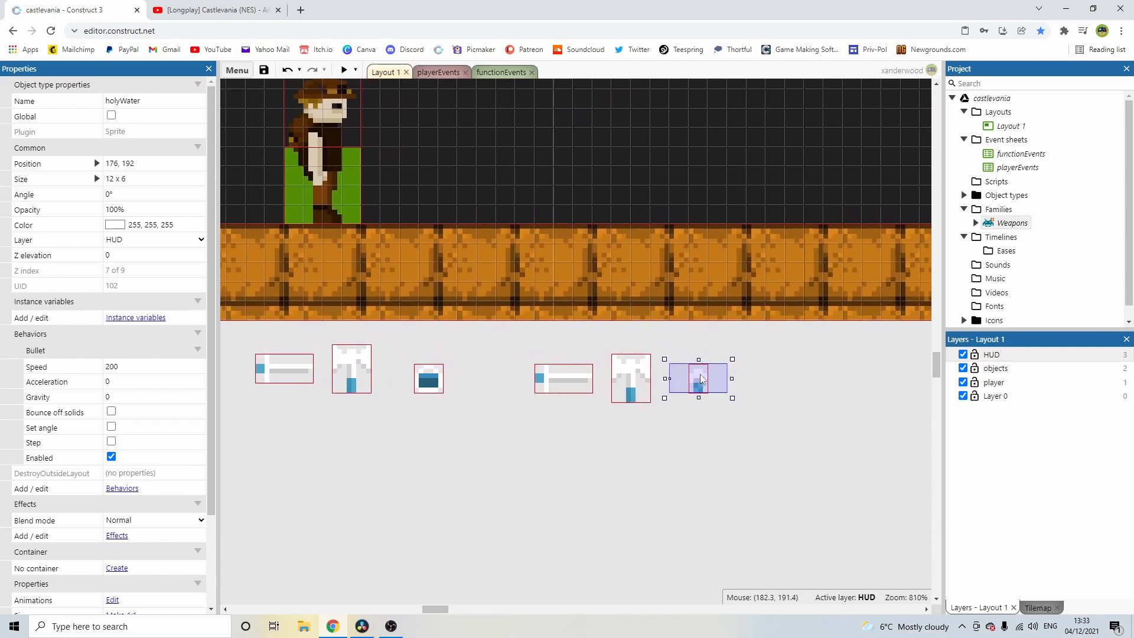
pyautogui.keyDown('ctrl'); pyautogui.scroll(-3, 701, 380); pyautogui.keyUp('ctrl')
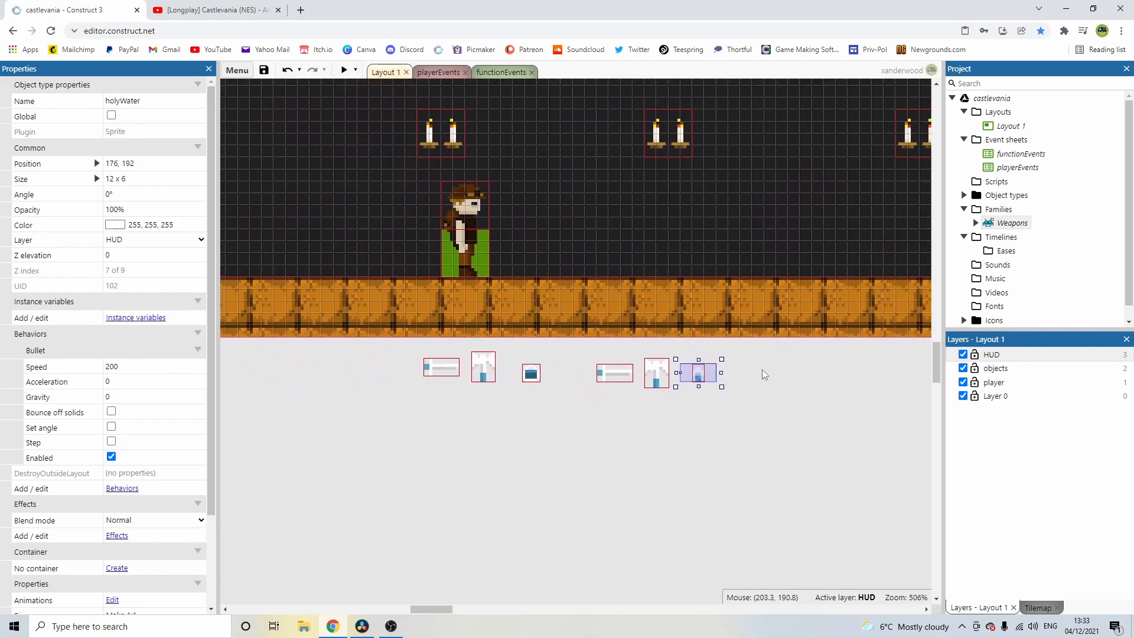
pyautogui.click(761, 370)
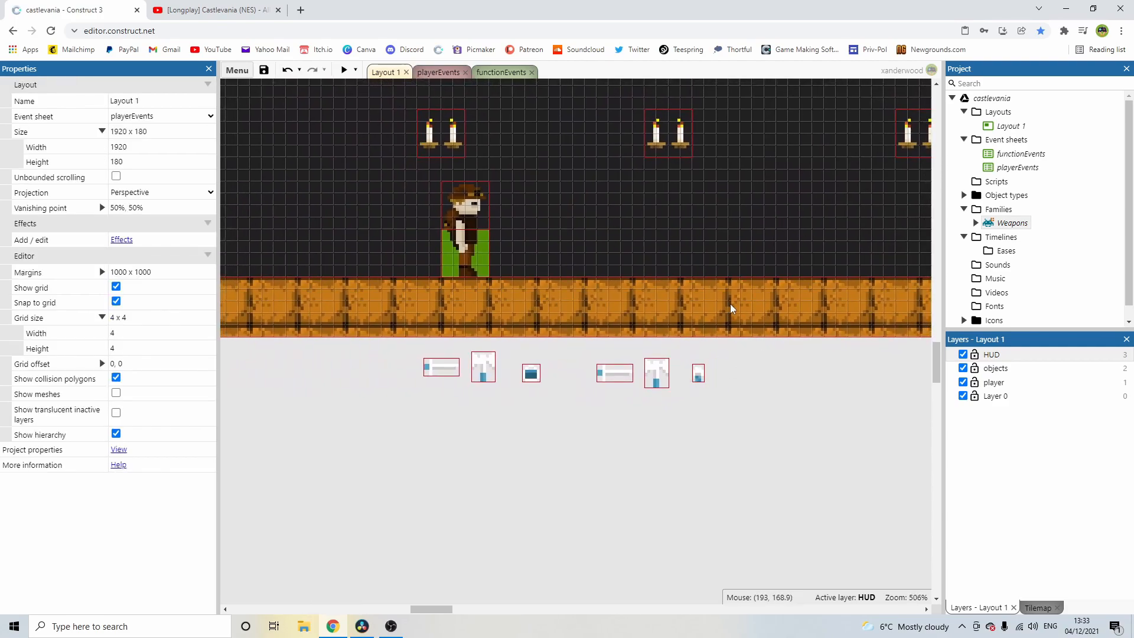
# Step: Make the objects layer active and move the holyWater and holyWaterPickup sprites from the HUD layer to it
pyautogui.click(696, 376)
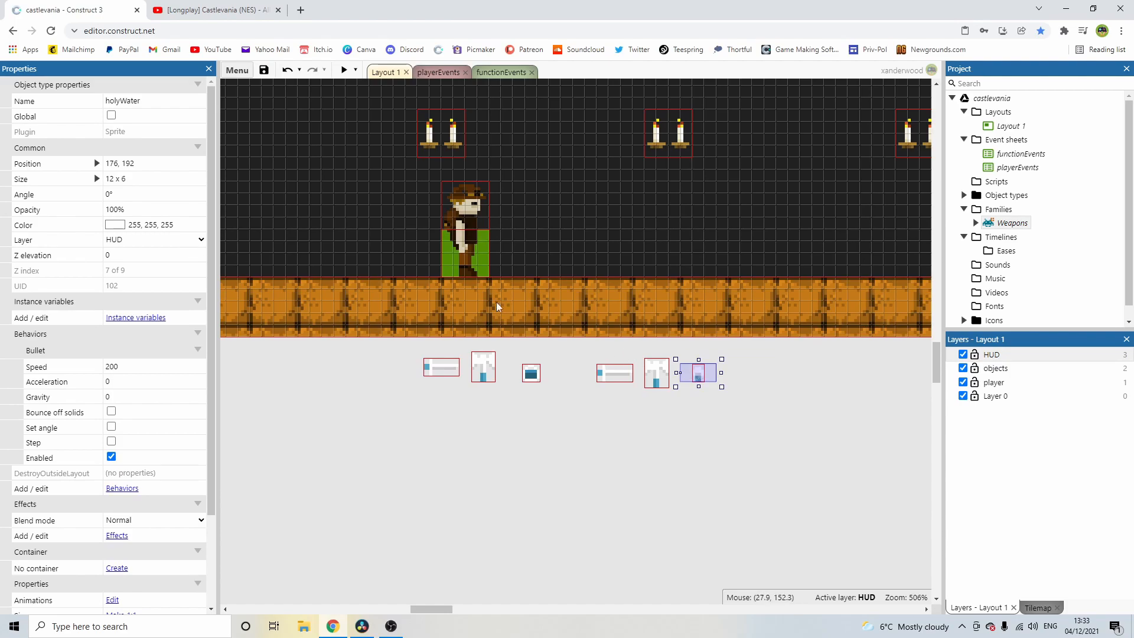
pyautogui.click(1004, 367)
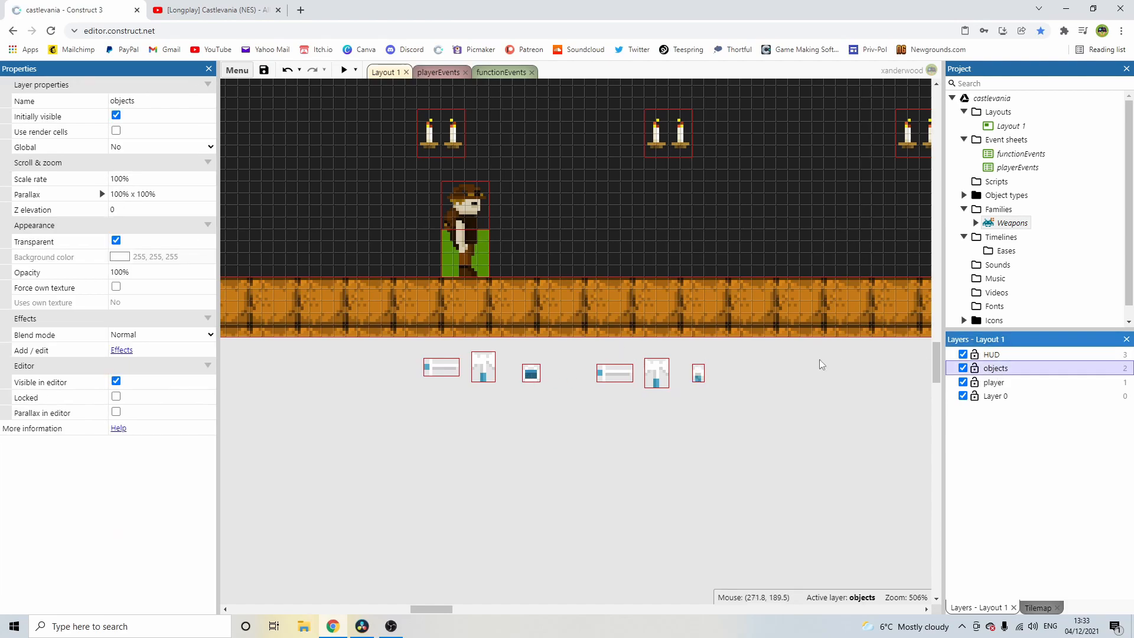
pyautogui.click(698, 380)
pyautogui.click(146, 243)
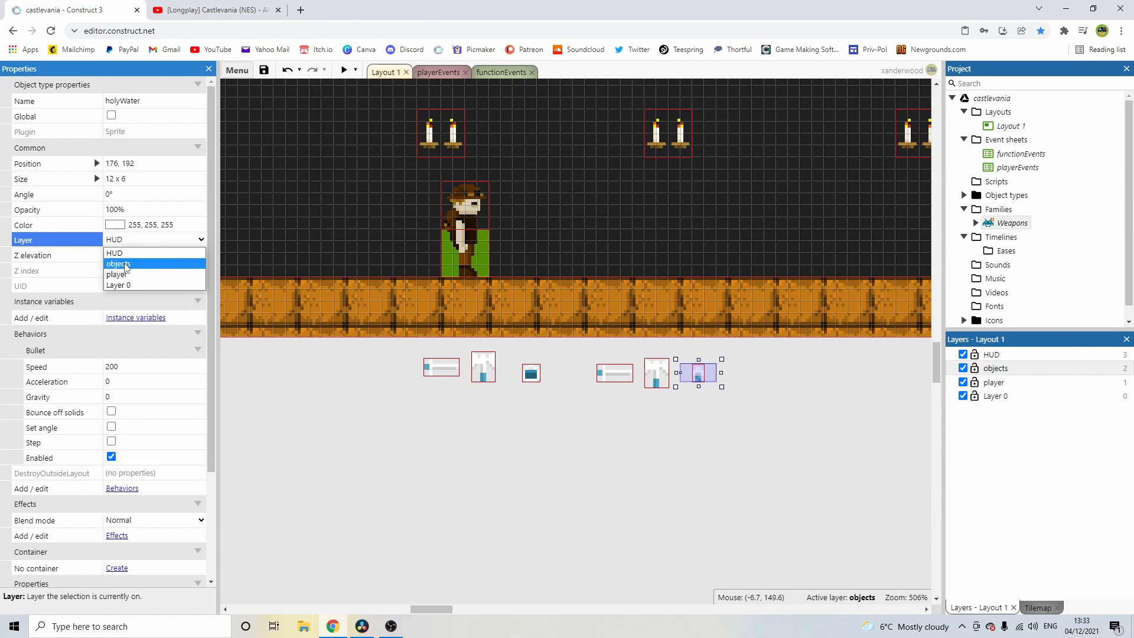
pyautogui.click(399, 438)
pyautogui.click(527, 373)
pyautogui.click(147, 245)
pyautogui.click(124, 264)
pyautogui.click(382, 450)
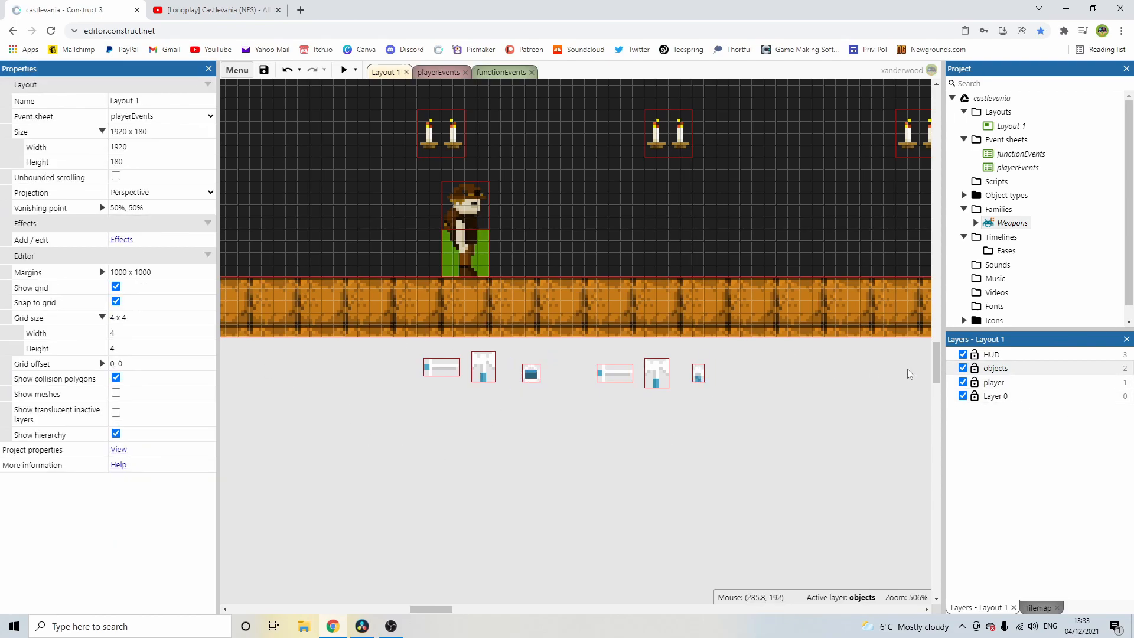
# Step: Insert a Particles object on the objects layer above the floor beside the player, at about 144, 152
pyautogui.doubleClick(608, 263)
pyautogui.scroll(-5, 532, 315)
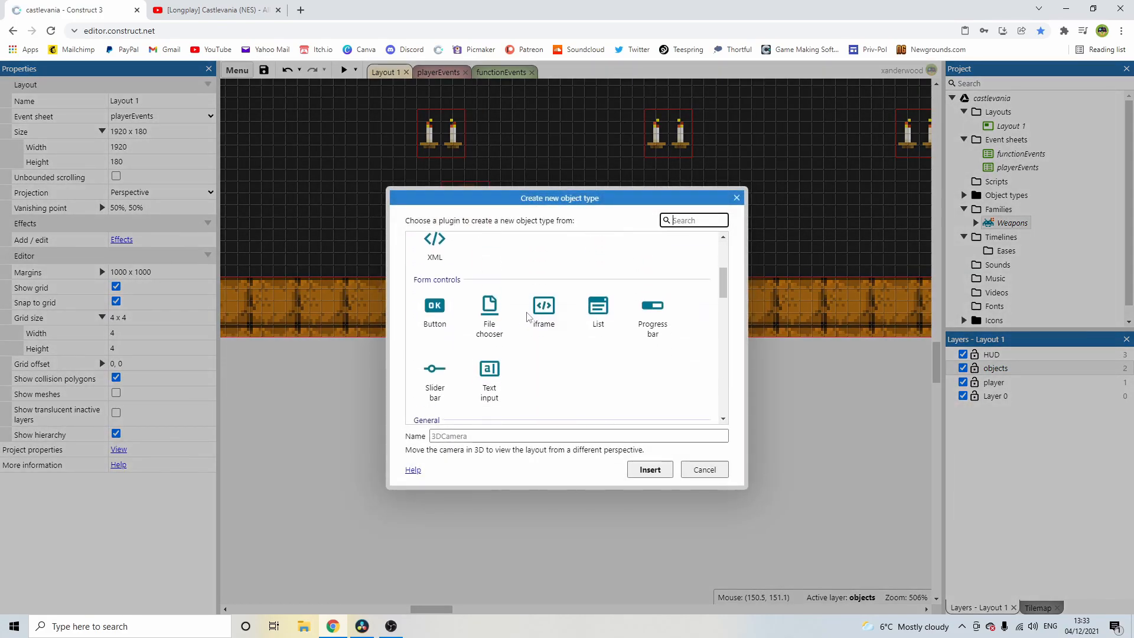
pyautogui.doubleClick(489, 331)
pyautogui.click(583, 230)
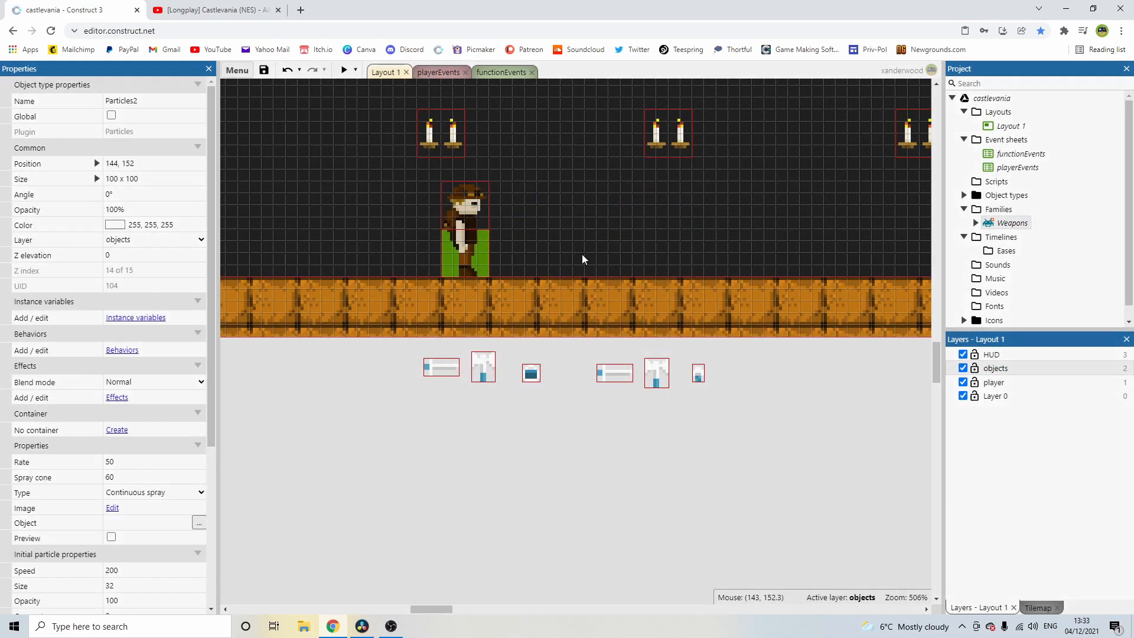
# Step: Resize the new particle image's canvas to 2 x 2 pixels
pyautogui.click(703, 93)
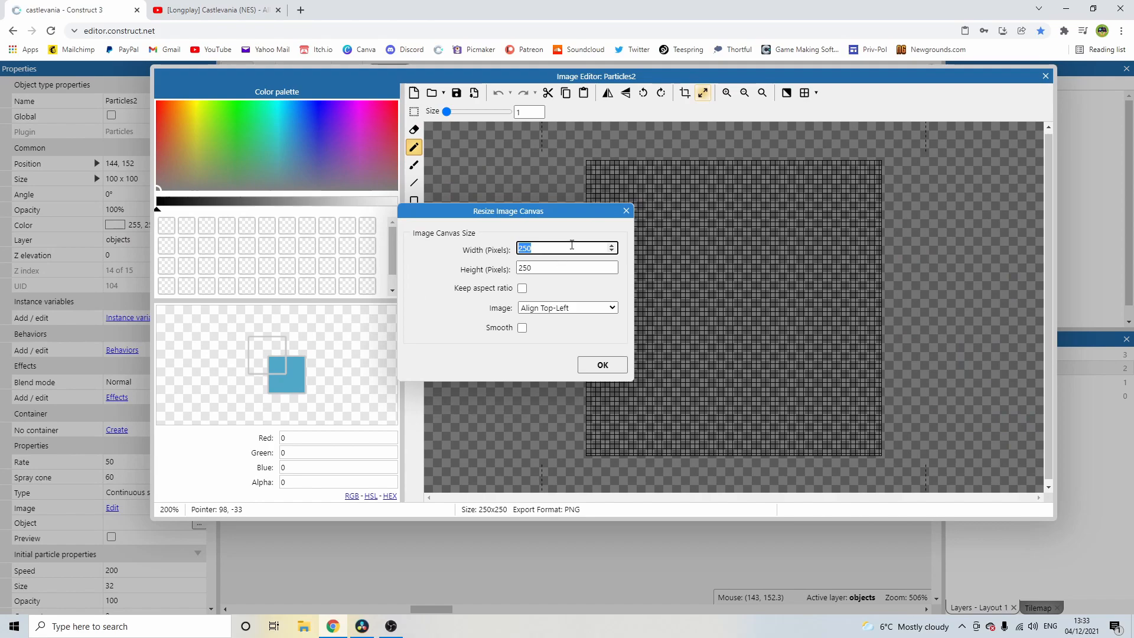
pyautogui.write('2')
pyautogui.press('Tab')
pyautogui.press('Return')
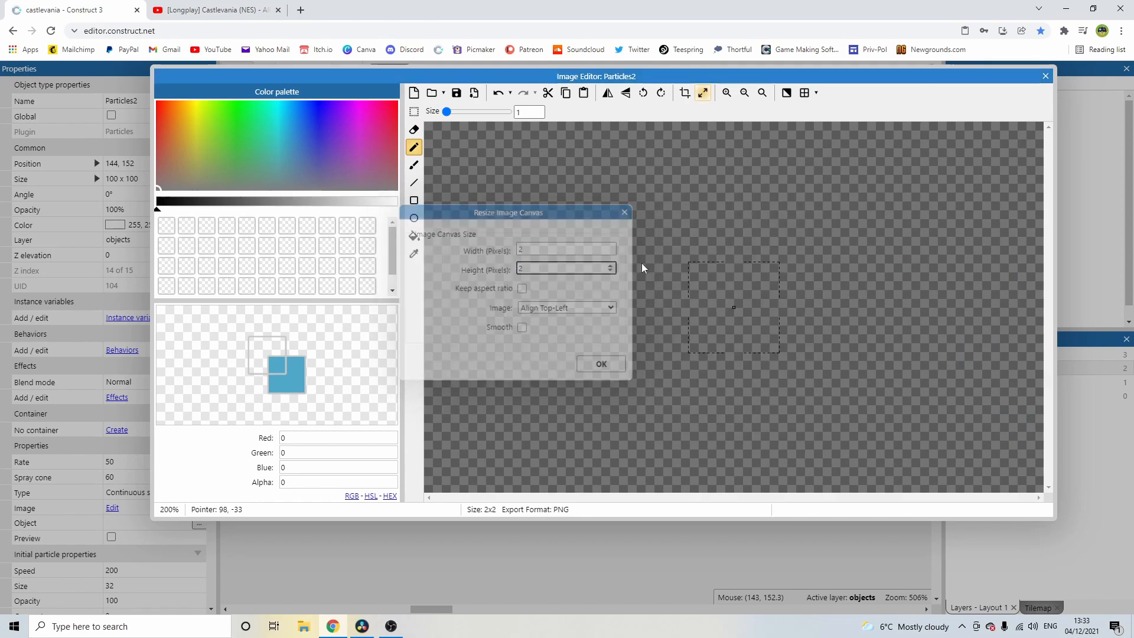
# Step: Paint the particle image's upper two pixels light blue and its lower two pixels darker blue, and finish editing the image
pyautogui.click(298, 374)
pyautogui.click(678, 382)
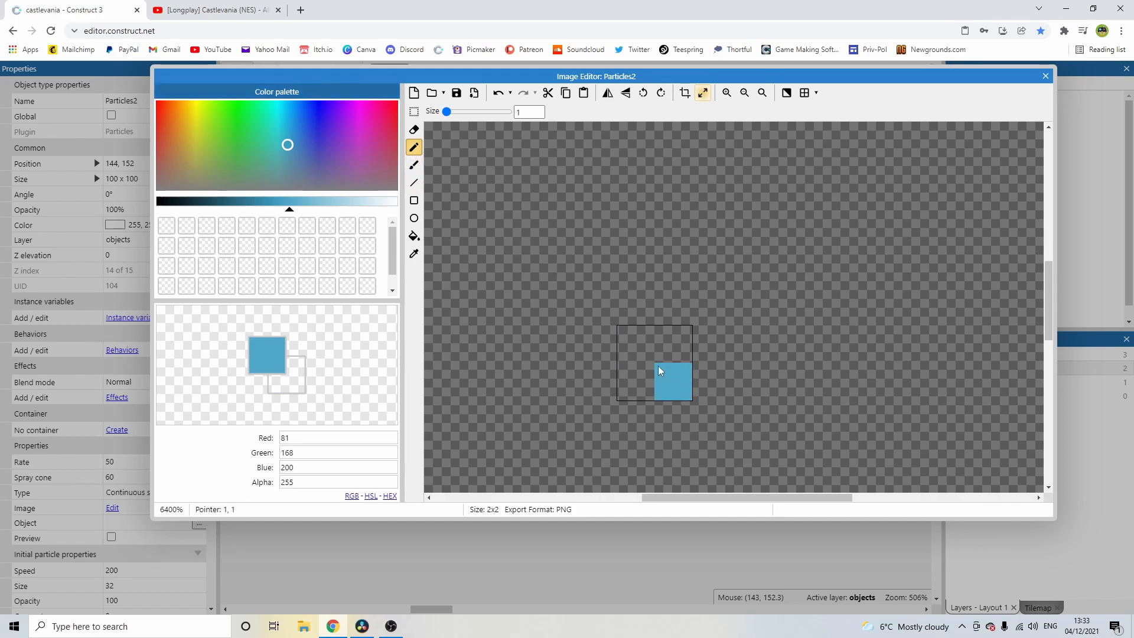
pyautogui.click(311, 201)
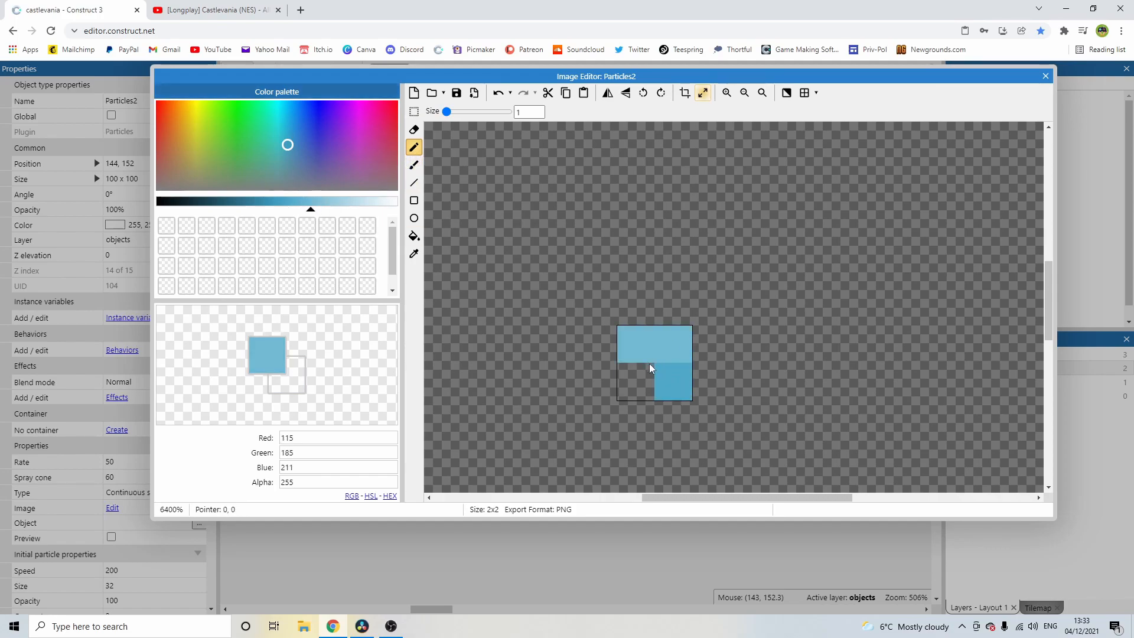
pyautogui.click(640, 372)
pyautogui.click(328, 201)
pyautogui.click(650, 384)
pyautogui.click(659, 343)
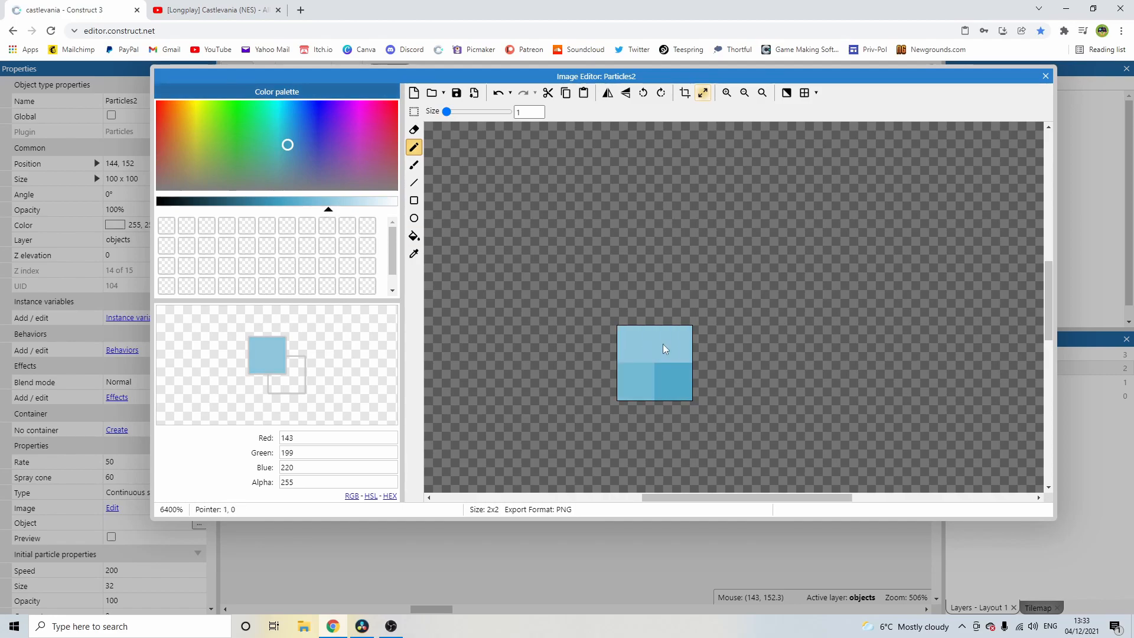
pyautogui.moveTo(677, 385); pyautogui.dragTo(661, 383)
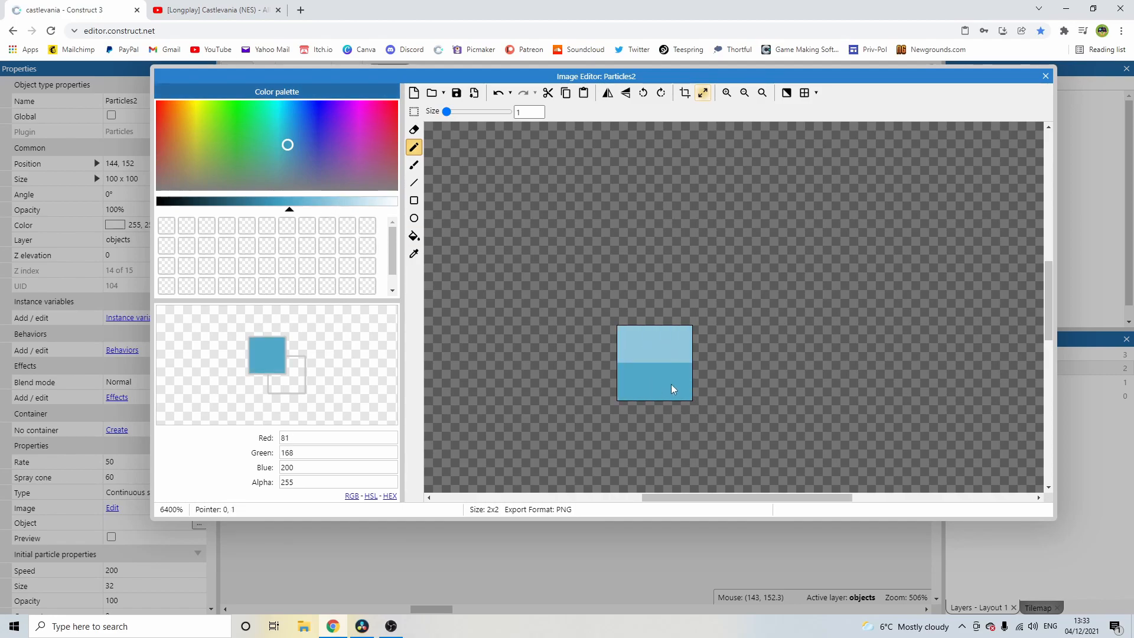
pyautogui.scroll(-2, 699, 371)
pyautogui.scroll(1, 712, 356)
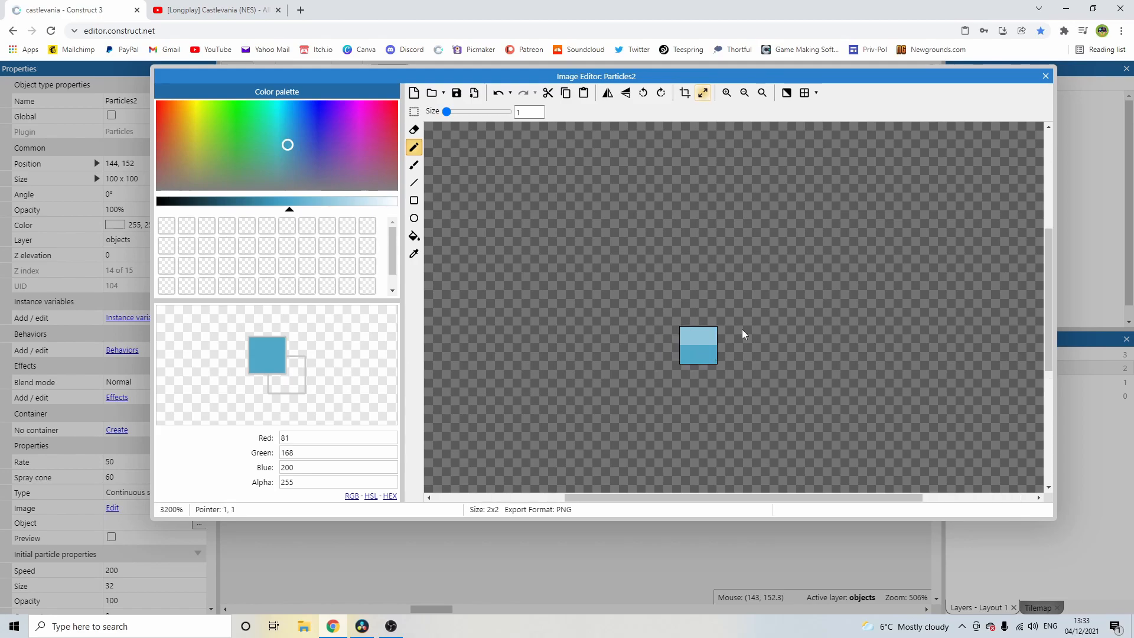
pyautogui.click(1045, 76)
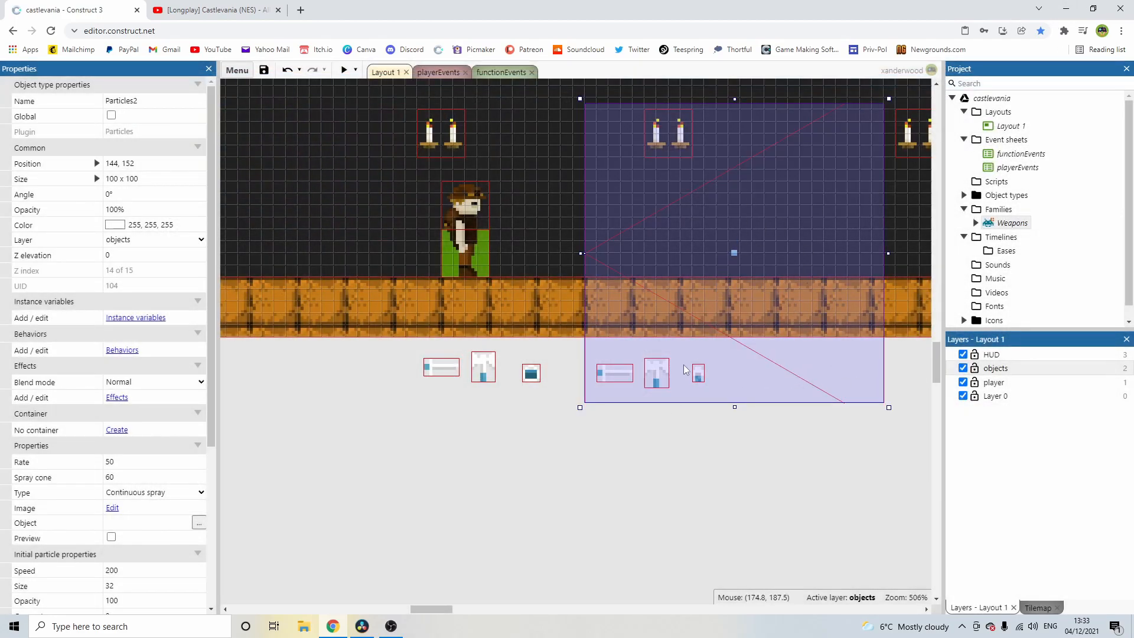
# Step: Rotate the Particles object to 270°, resize it to 28 x 40 and place it on the floor beside the player at 140, 160
pyautogui.moveTo(578, 410); pyautogui.dragTo(713, 204)
pyautogui.scroll(3, 732, 142)
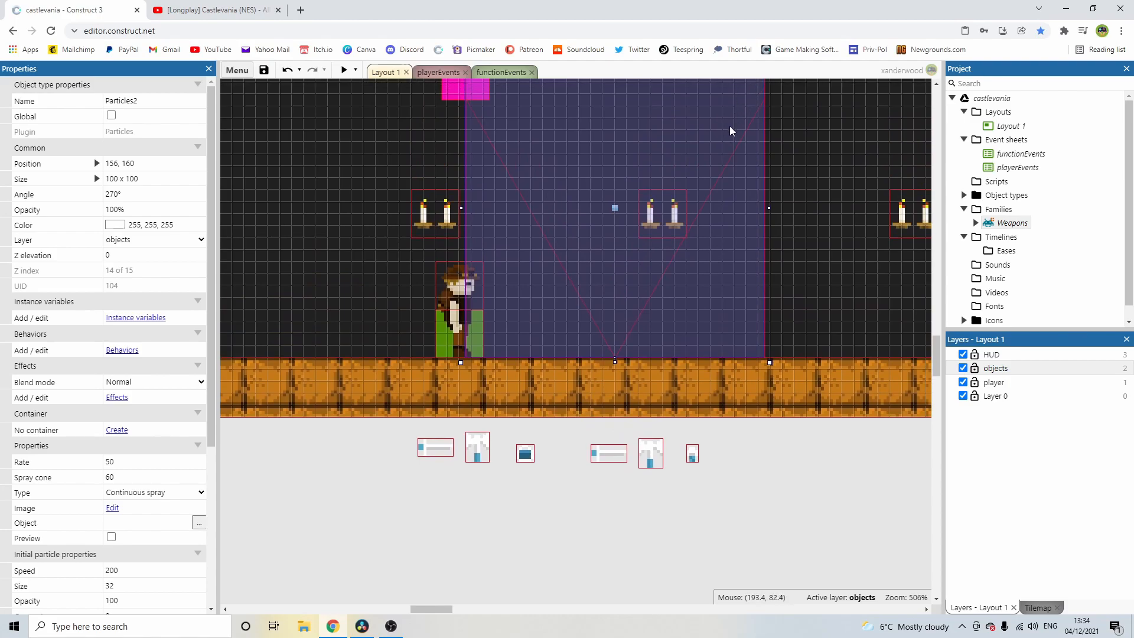
pyautogui.moveTo(728, 125); pyautogui.dragTo(764, 155)
pyautogui.moveTo(792, 92); pyautogui.dragTo(657, 281)
pyautogui.moveTo(679, 242); pyautogui.dragTo(631, 268)
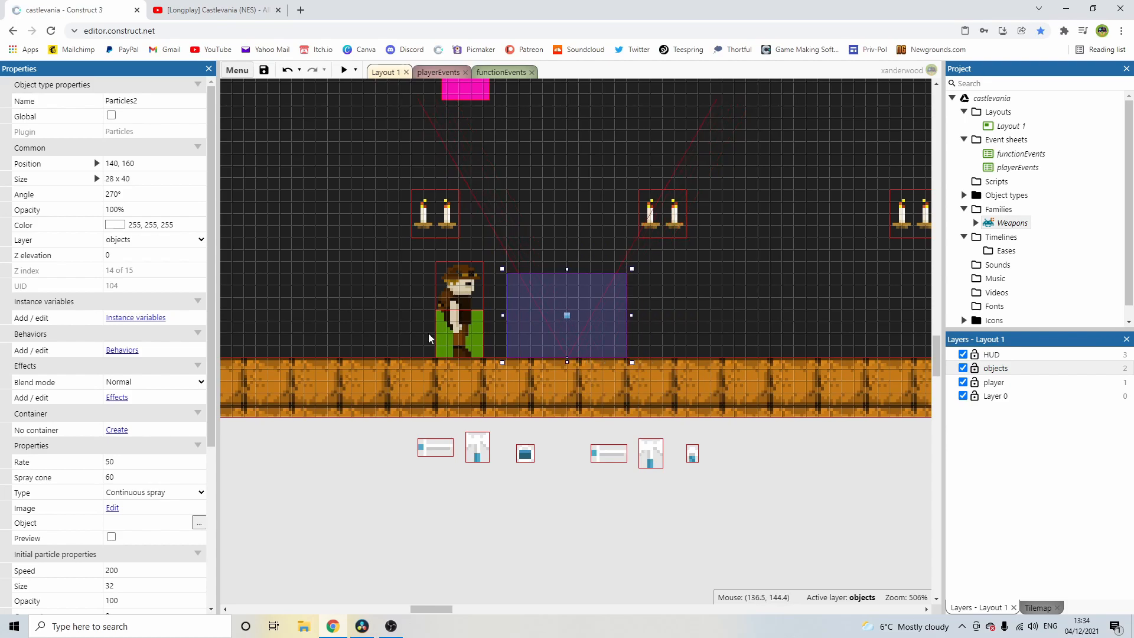
# Step: Turn on the live preview of the Particles object
pyautogui.click(111, 537)
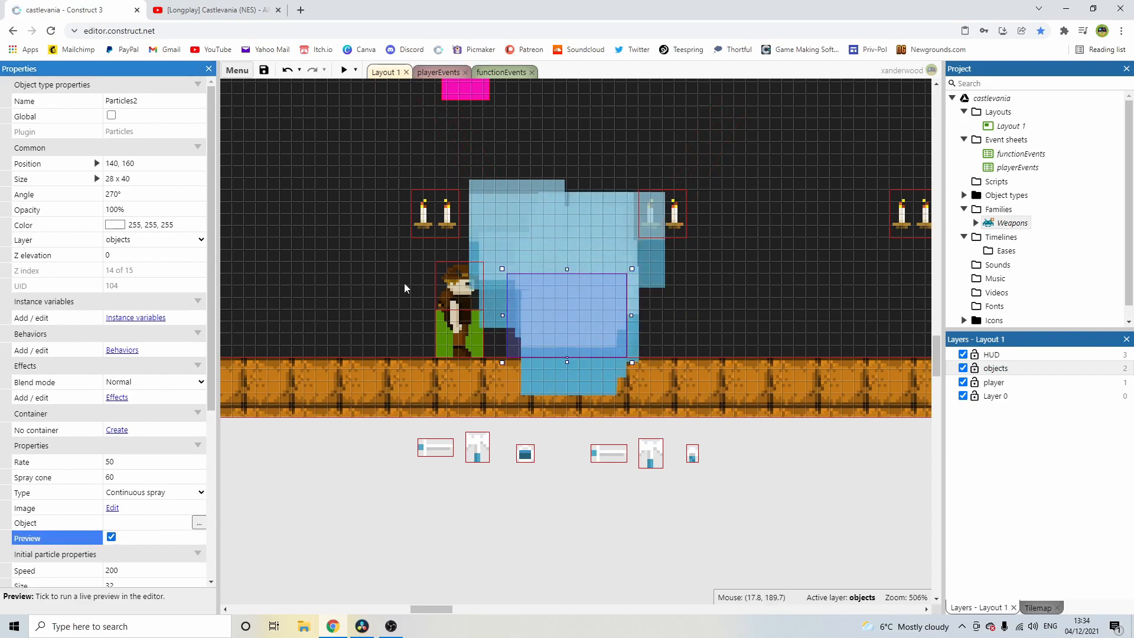
pyautogui.scroll(-1, 137, 412)
pyautogui.scroll(-1, 138, 412)
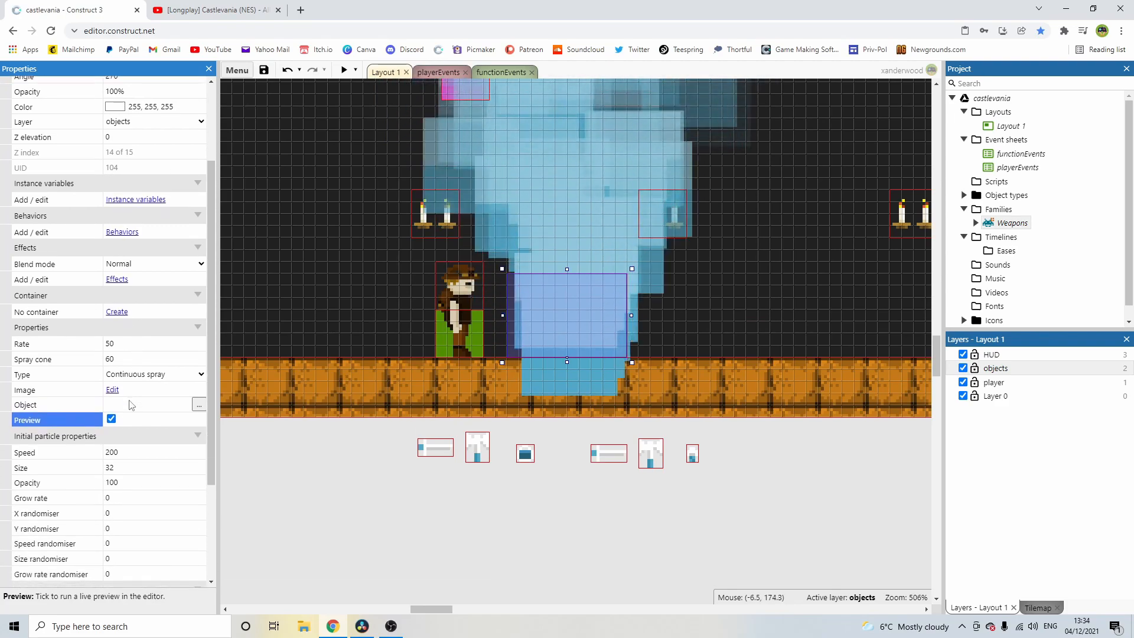
# Step: Try the One-shot particle type, return to Continuous spray and re-enable the live preview
pyautogui.click(133, 374)
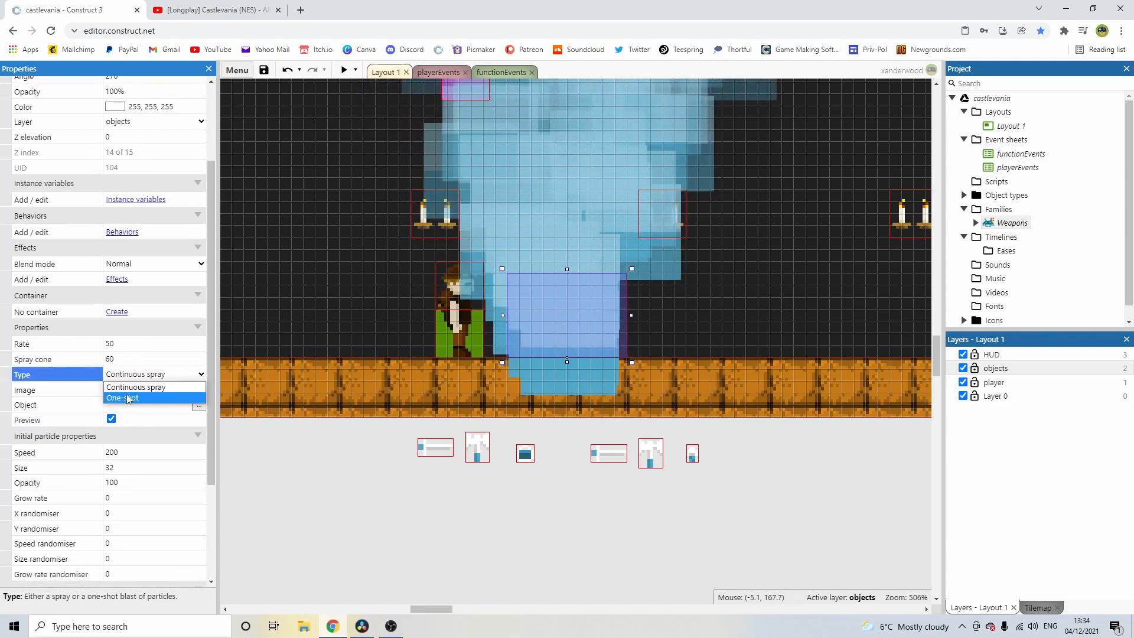
pyautogui.click(128, 398)
pyautogui.click(134, 373)
pyautogui.click(137, 387)
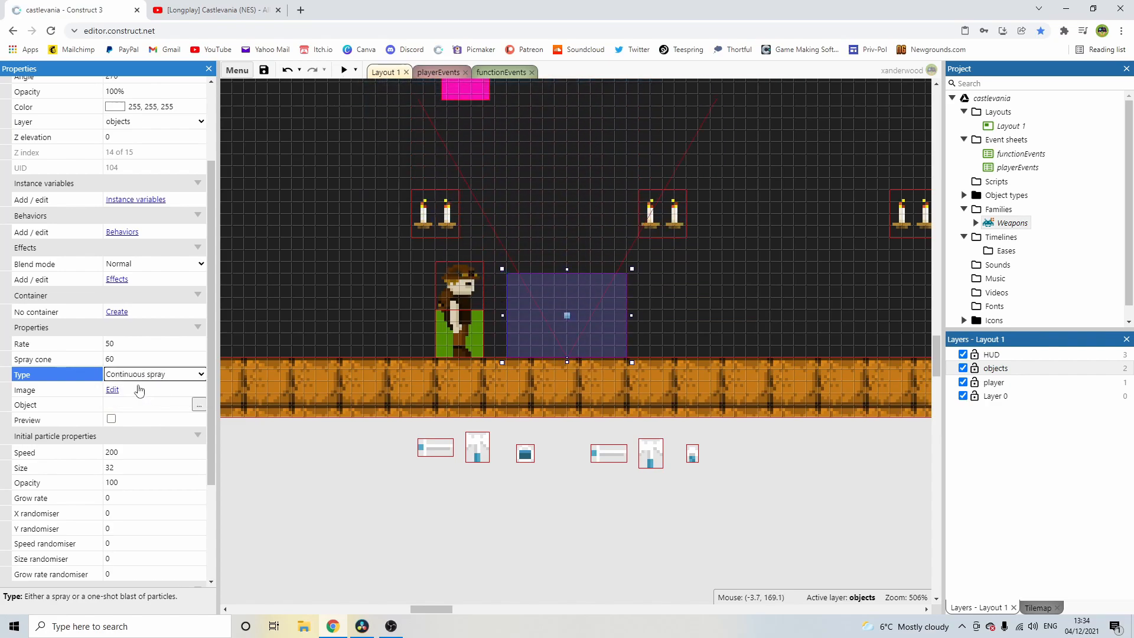
pyautogui.click(111, 419)
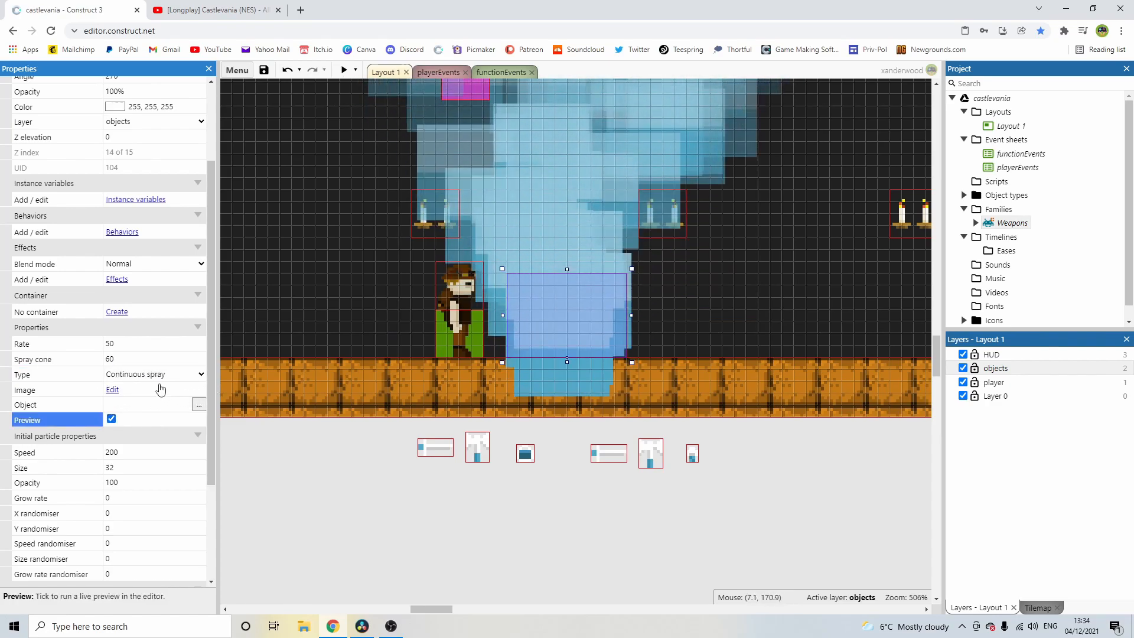
# Step: Set the particles' rate to 10 and the spray cone to 180
pyautogui.click(125, 344)
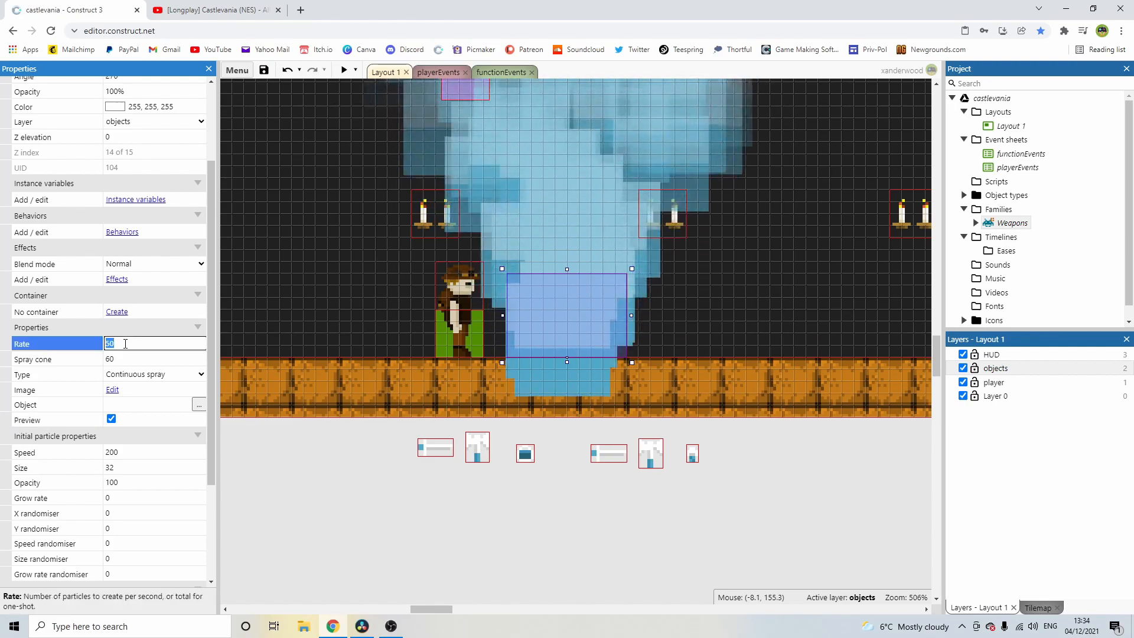
pyautogui.write('10')
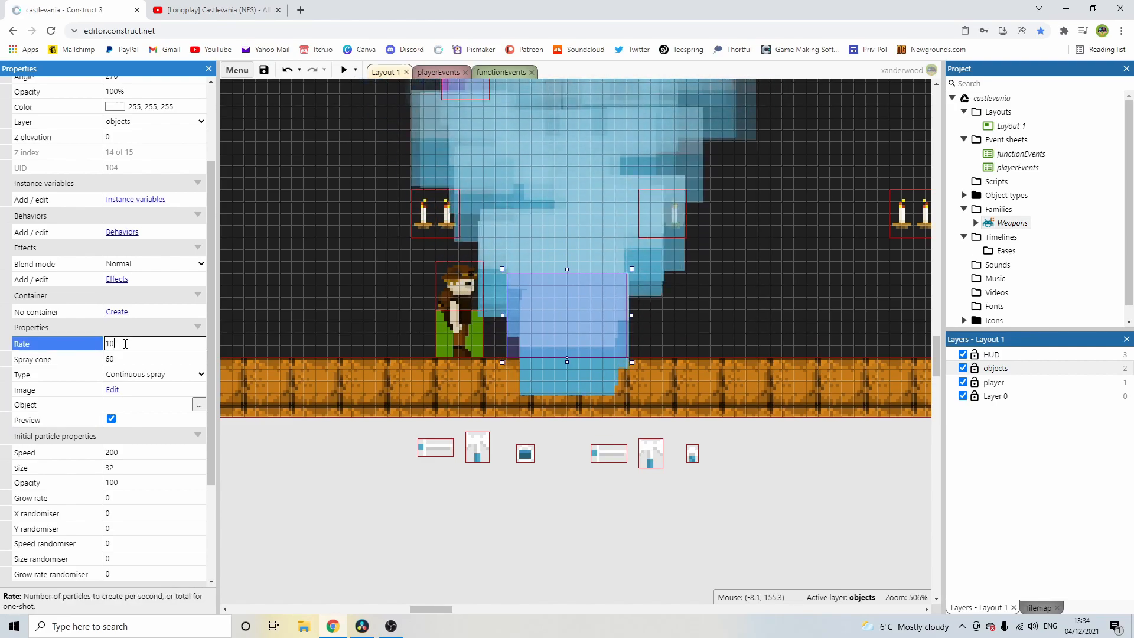
pyautogui.press('Tab')
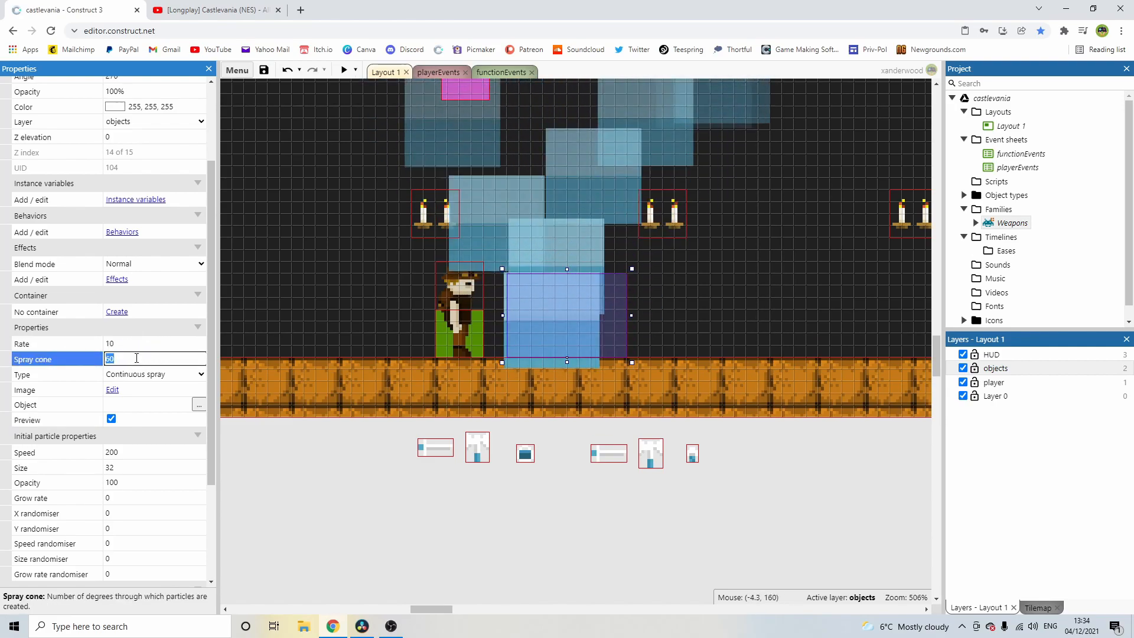
pyautogui.write('180')
pyautogui.press('Tab')
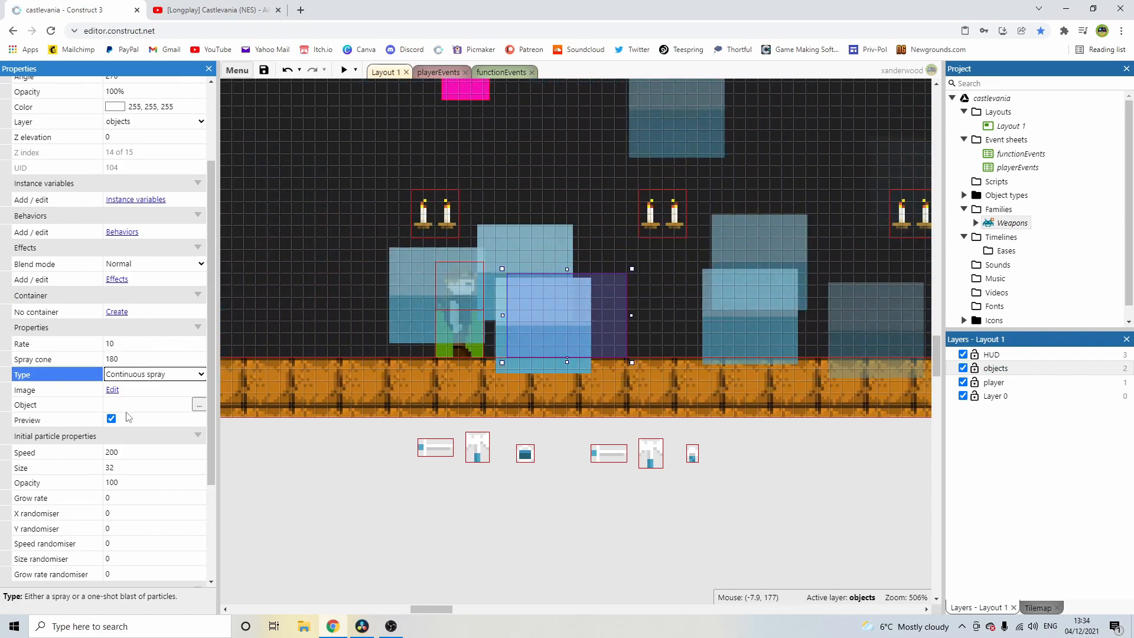
# Step: Set the particles' initial speed to 50 and initial opacity to 80
pyautogui.click(134, 451)
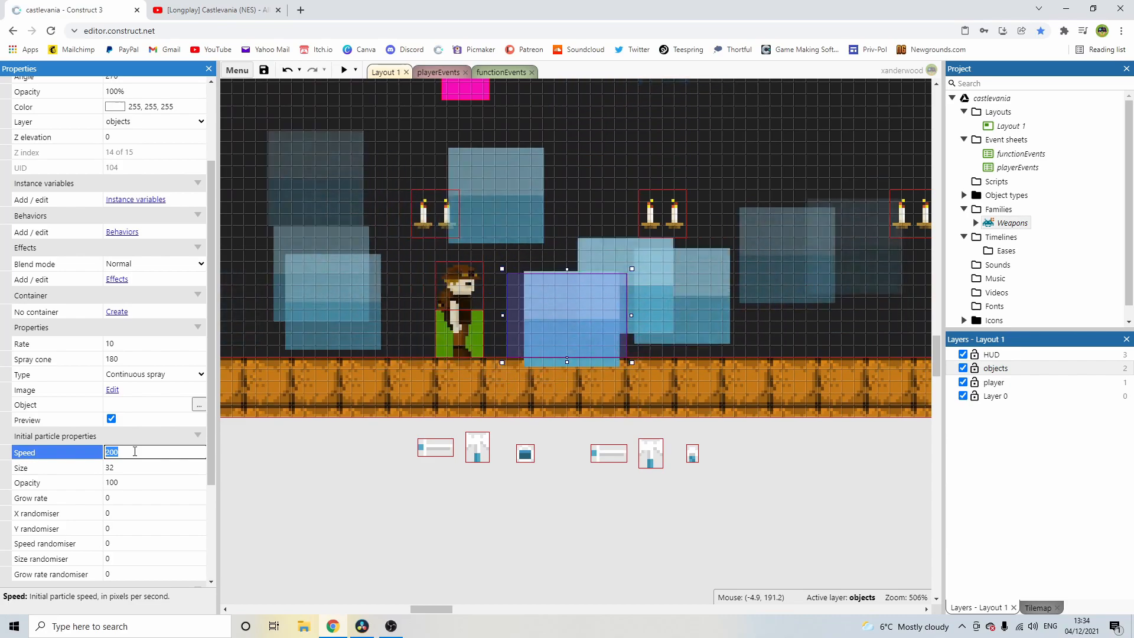
pyautogui.write('50')
pyautogui.press('Tab')
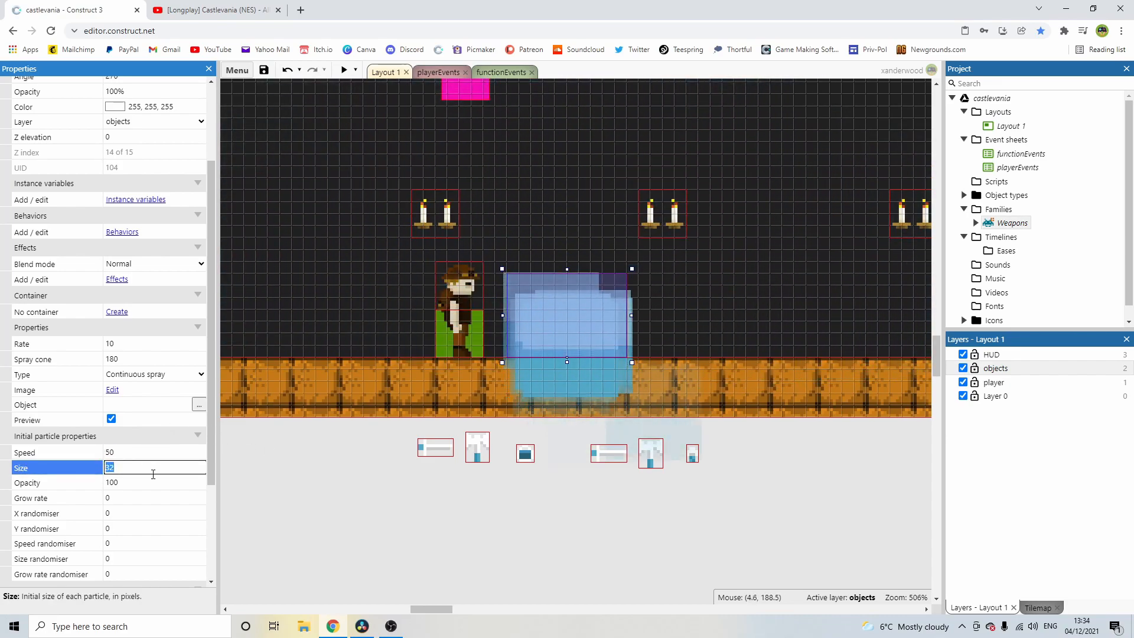
pyautogui.click(131, 481)
pyautogui.write('80')
pyautogui.press('Tab')
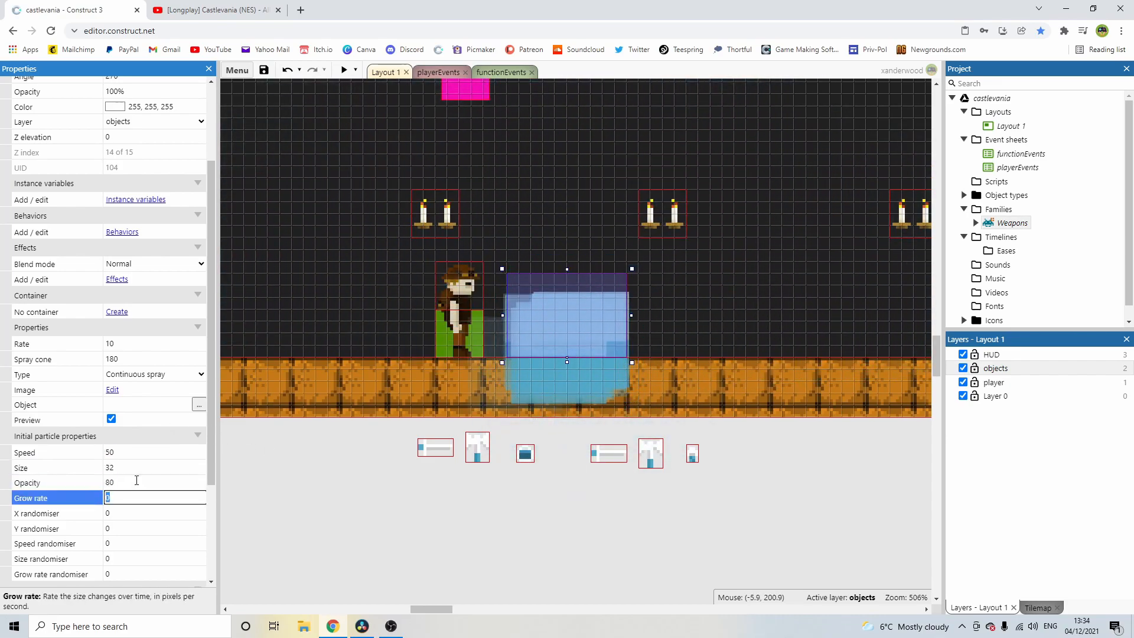
# Step: Set the particles' X randomiser to 48 and Y randomiser to 4
pyautogui.scroll(-2, 129, 451)
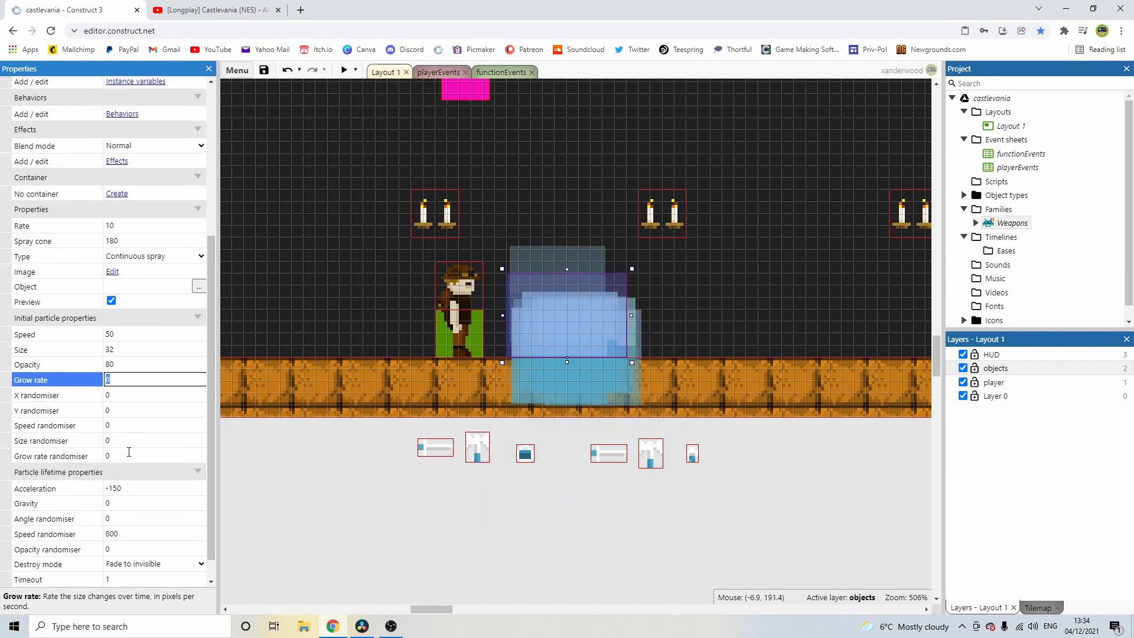
pyautogui.click(121, 396)
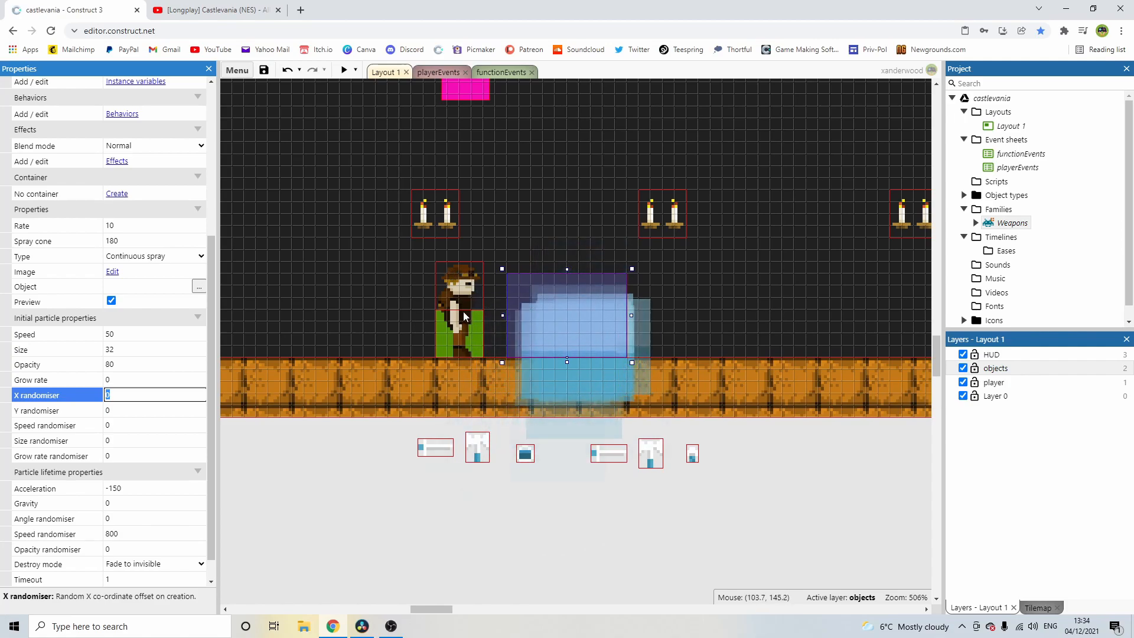
pyautogui.write('48')
pyautogui.click(139, 409)
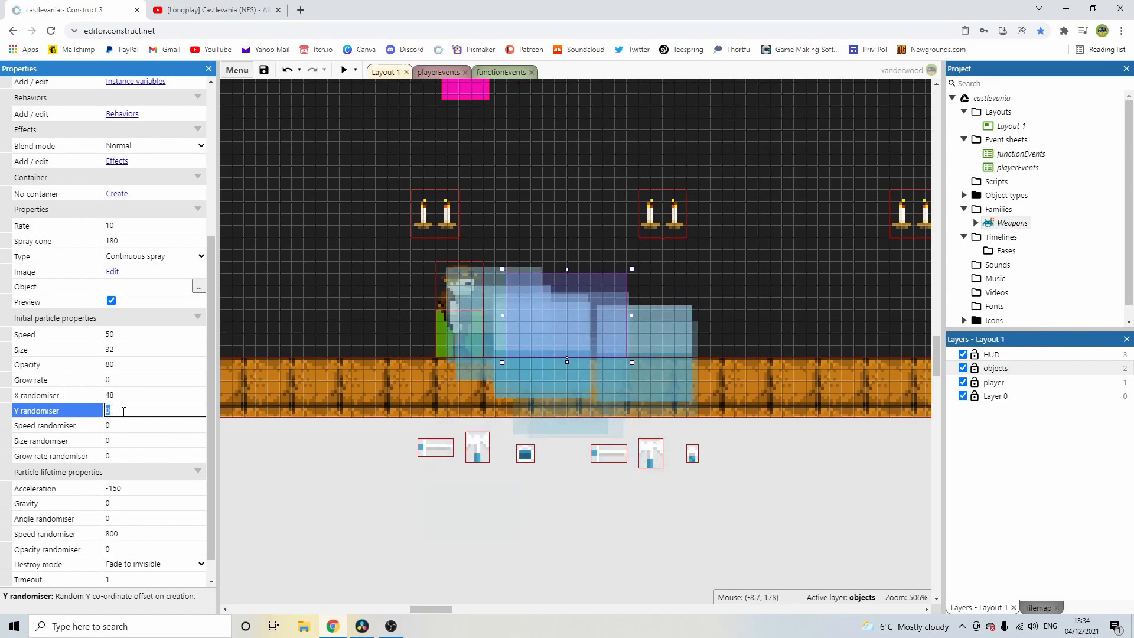
pyautogui.write('4')
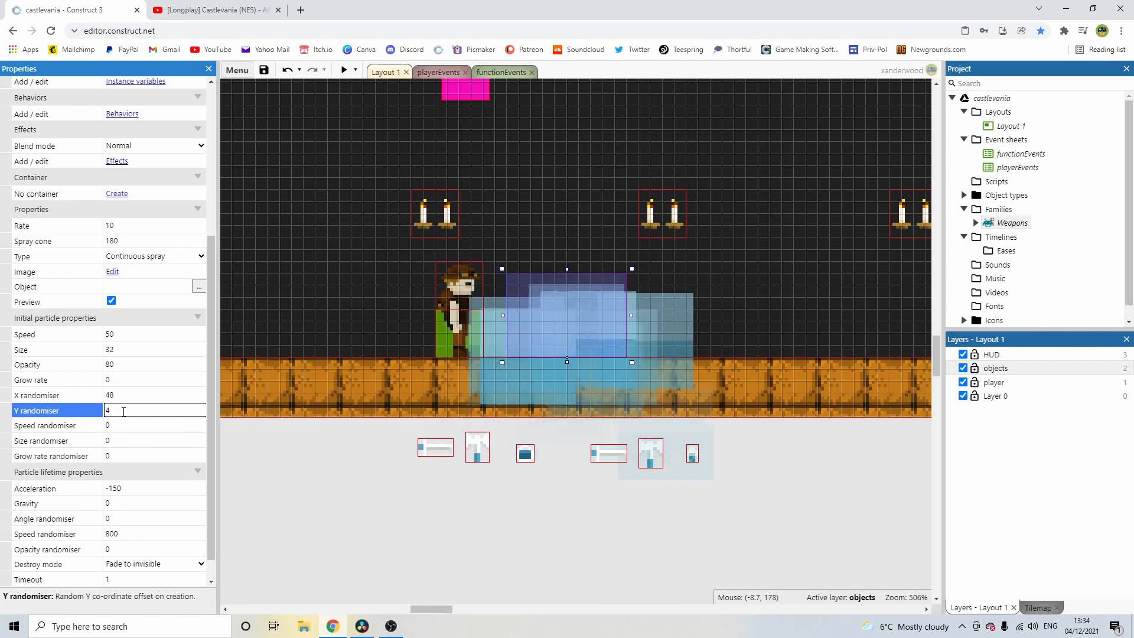
# Step: Set the initial speed randomiser to 10 and the size randomiser to 4
pyautogui.click(129, 424)
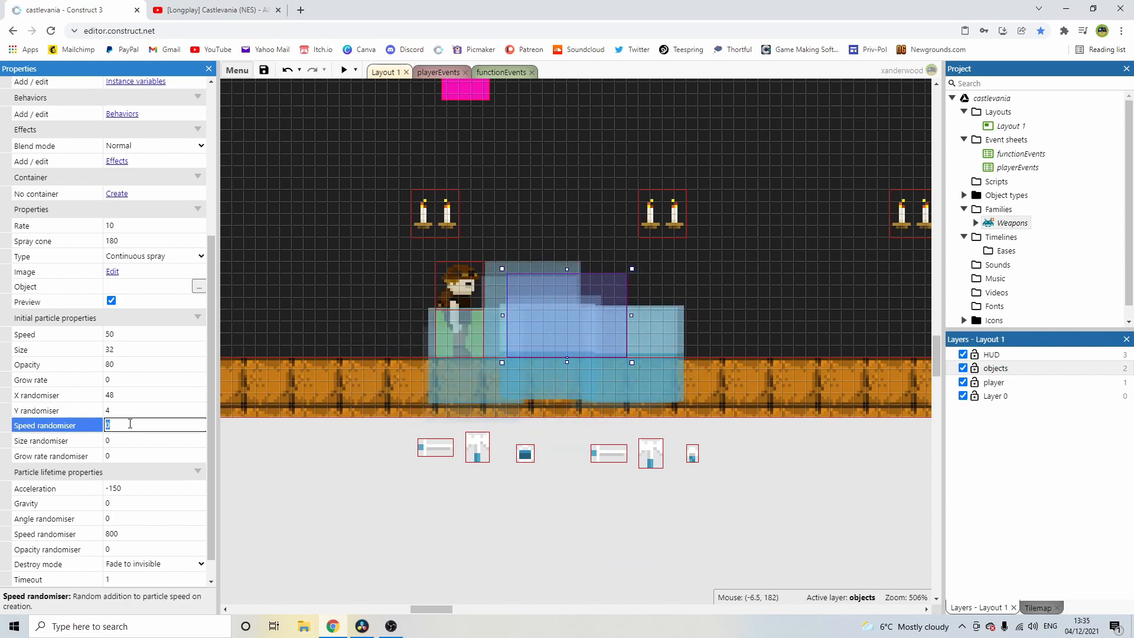
pyautogui.write('10')
pyautogui.click(126, 441)
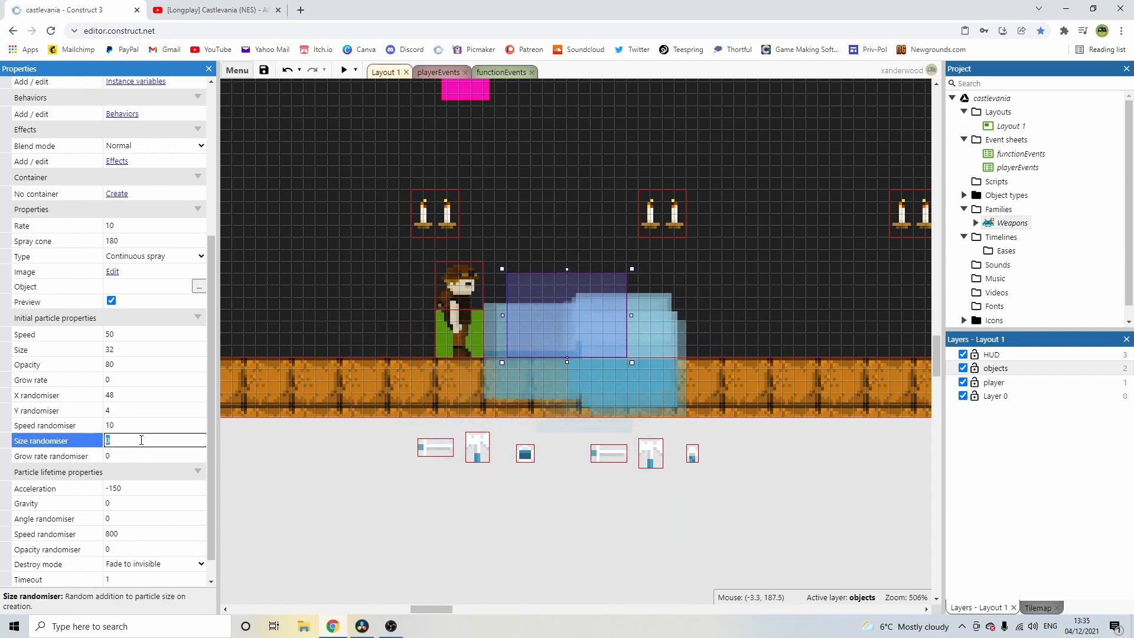
pyautogui.scroll(-1, 127, 426)
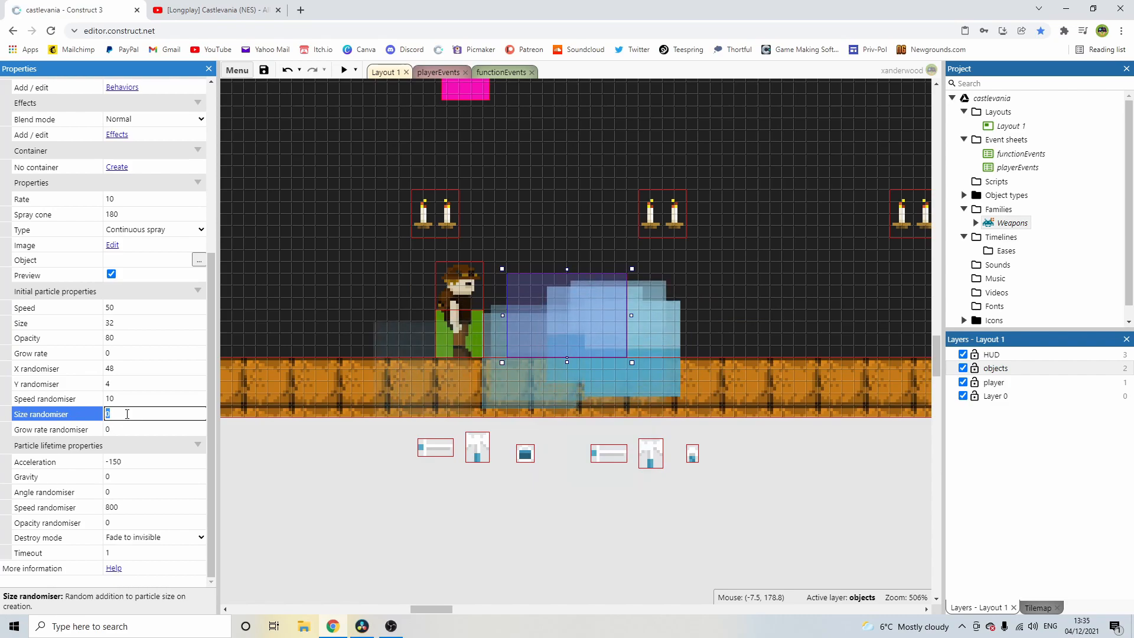
pyautogui.write('4')
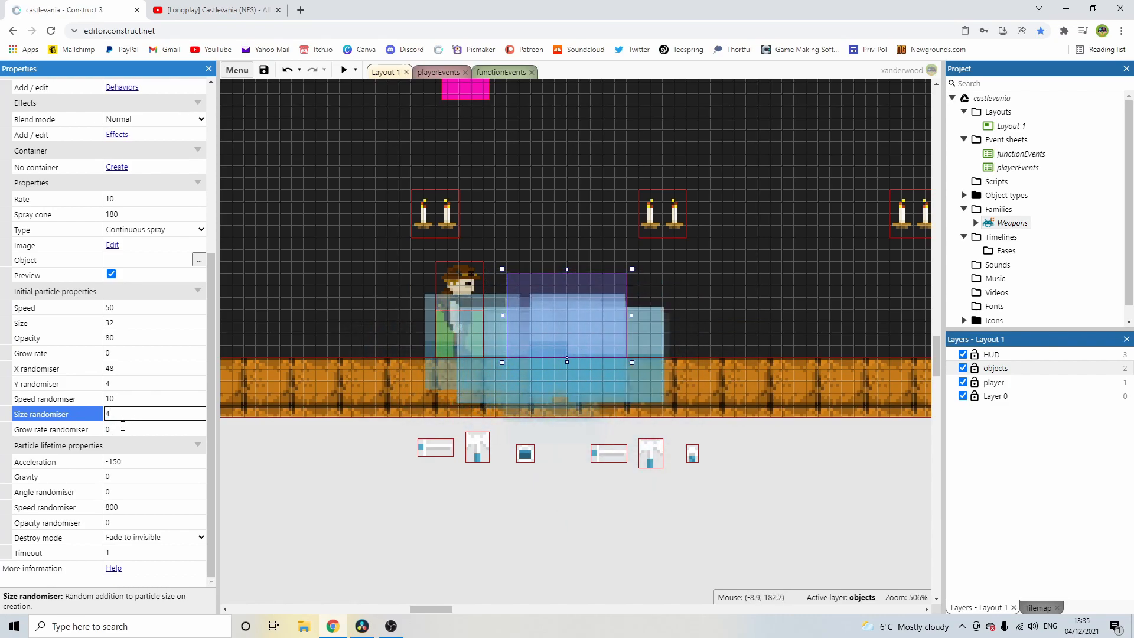
pyautogui.click(150, 424)
# Step: Set the particles' grow rate to -2
pyautogui.click(134, 353)
pyautogui.write('-2')
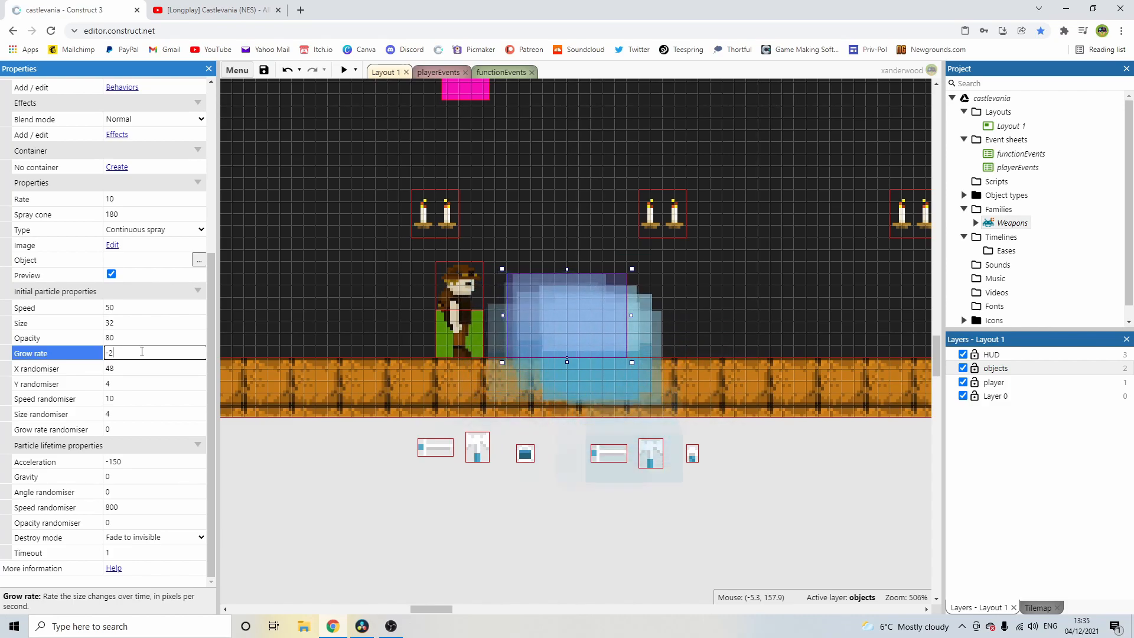
pyautogui.press('Tab')
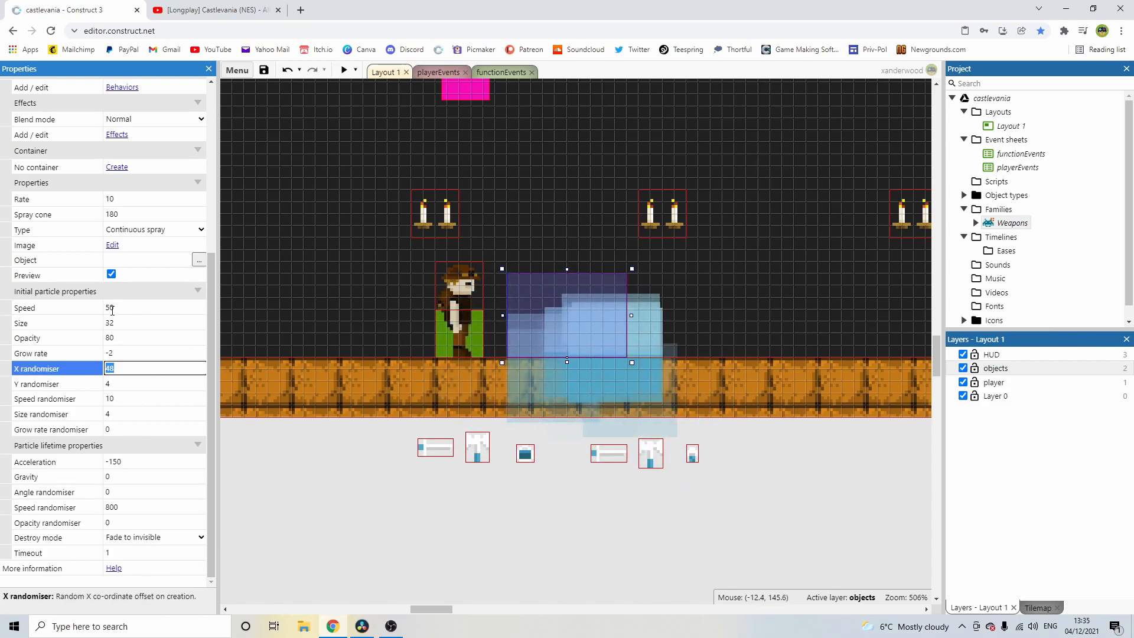
# Step: Try an initial particle size of 2 and settle on 4
pyautogui.click(128, 321)
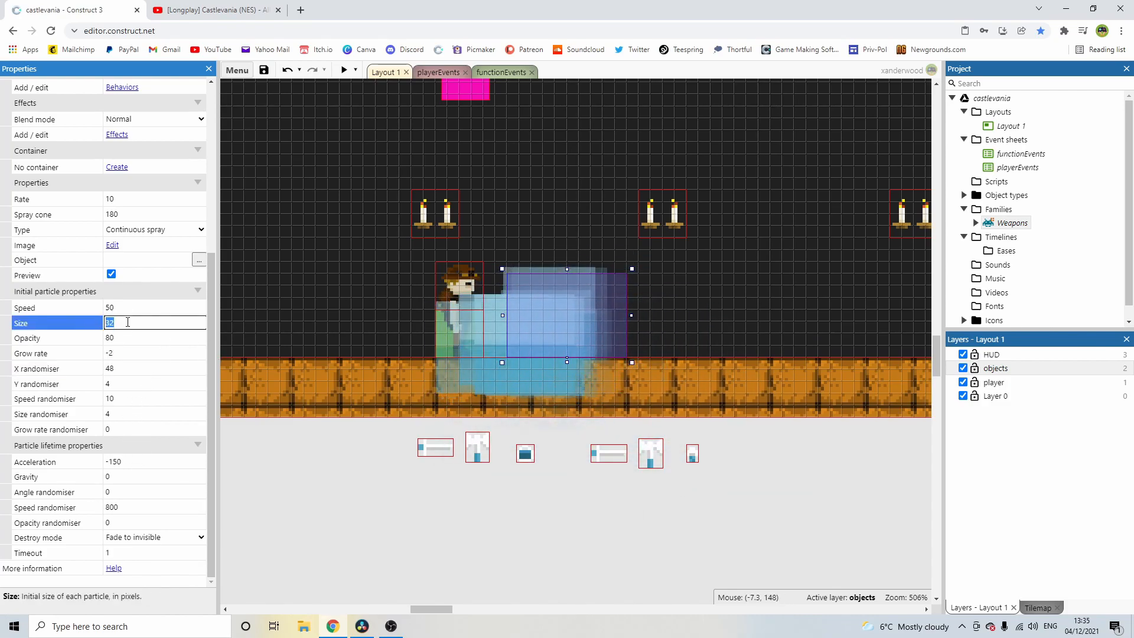
pyautogui.write('2')
pyautogui.press('Tab')
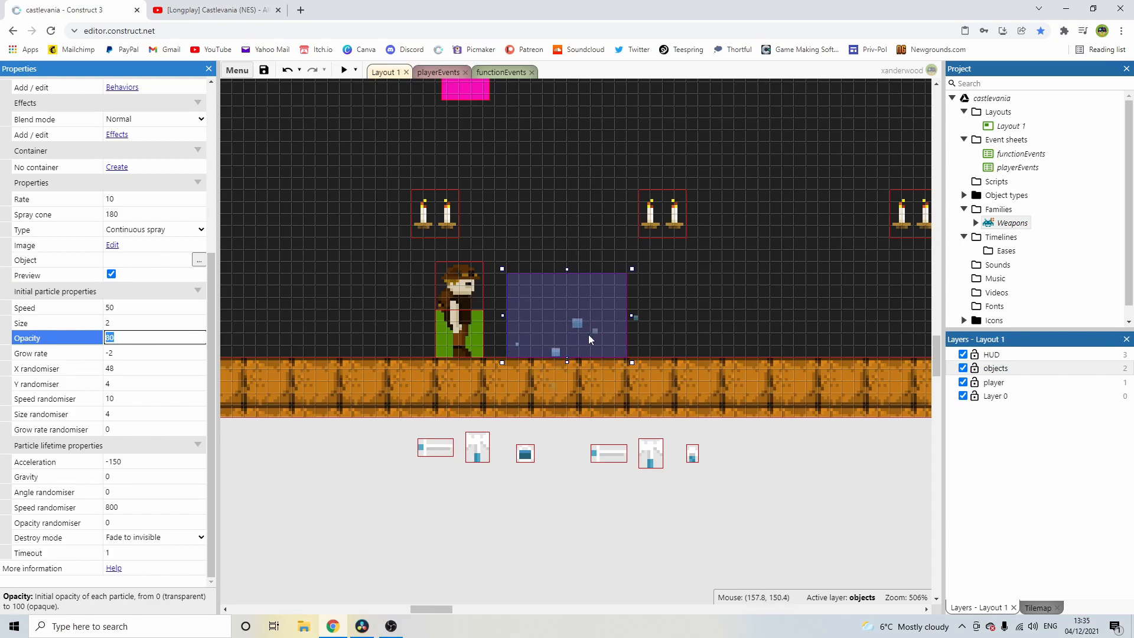
pyautogui.click(126, 321)
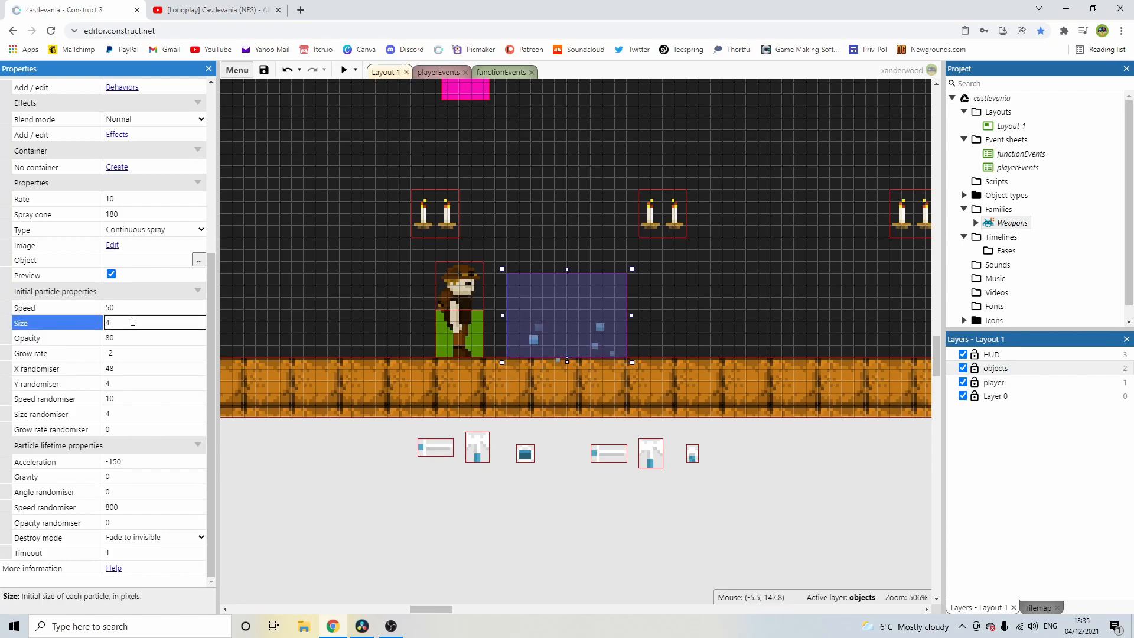
pyautogui.press('Tab')
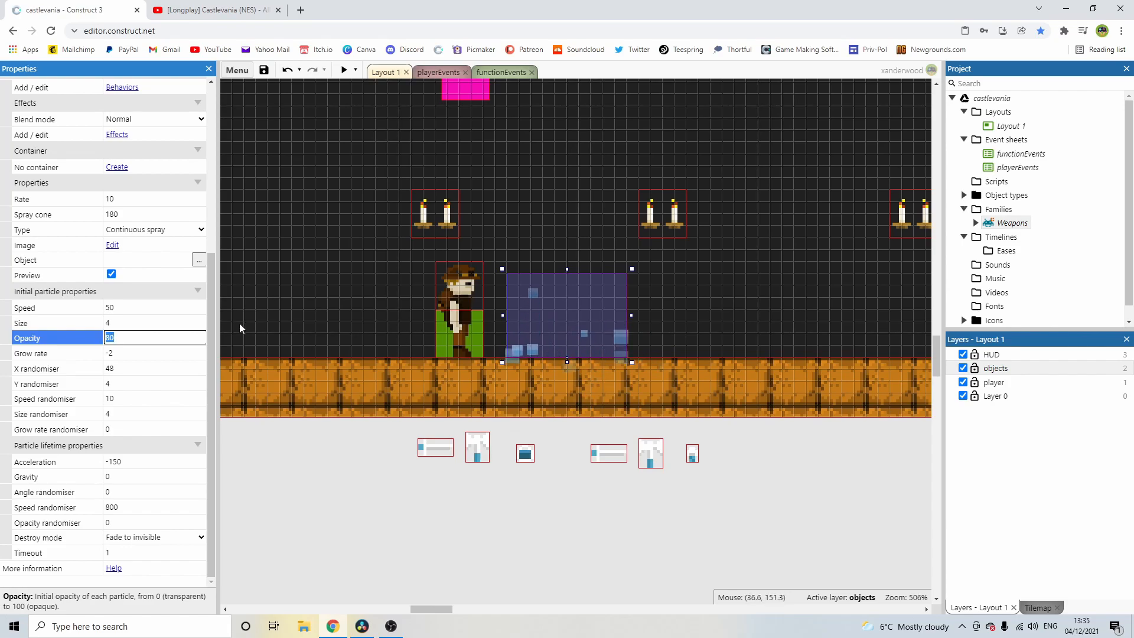
# Step: Set the particle rate to 50 and the Y randomiser to 0
pyautogui.click(134, 195)
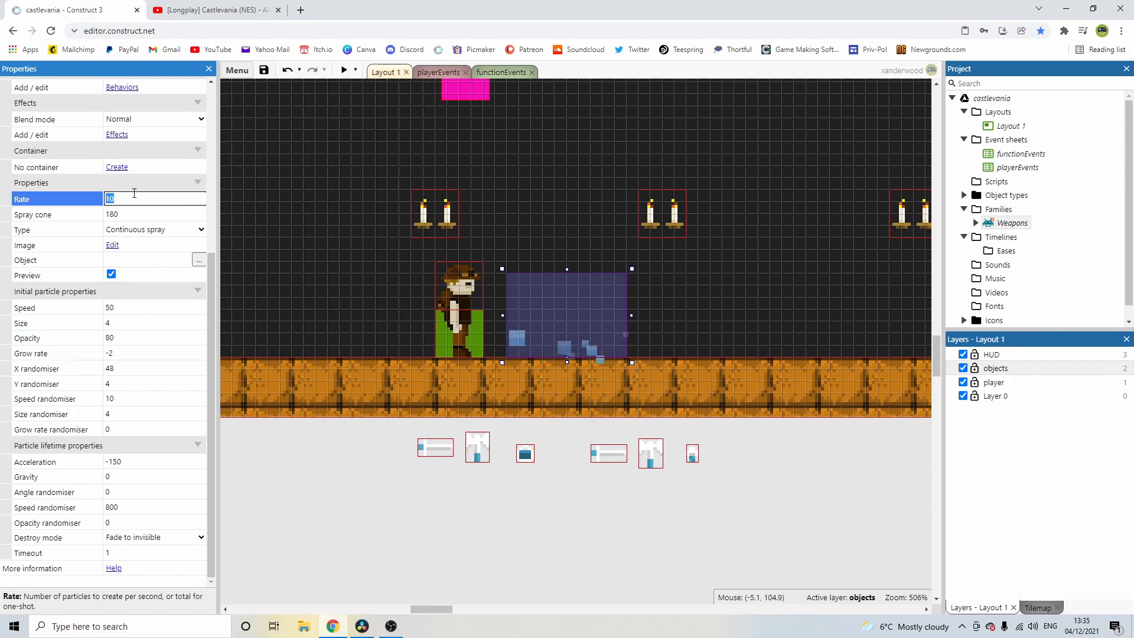
pyautogui.press('Tab')
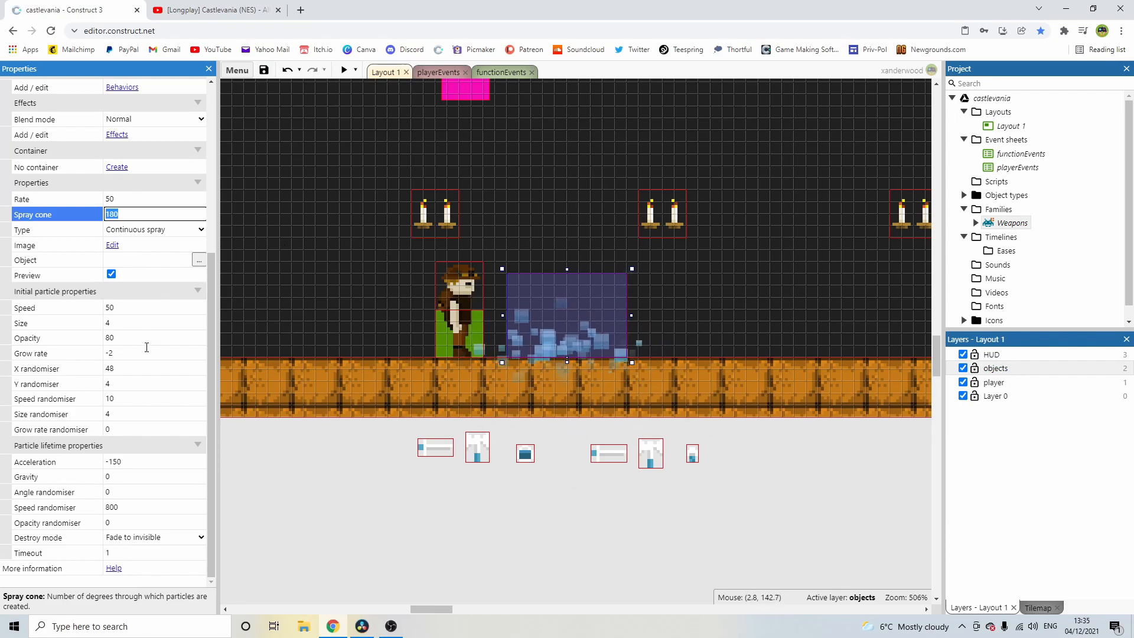
pyautogui.click(130, 384)
pyautogui.write('0')
pyautogui.press('Tab')
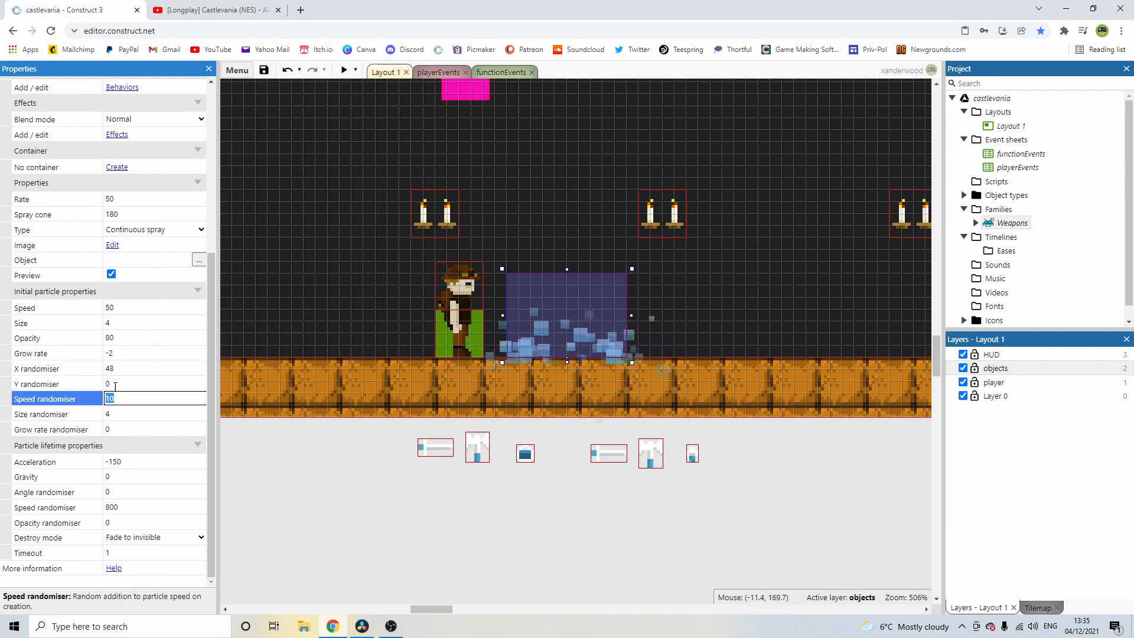
# Step: Set the particles' acceleration to 0 and the lifetime speed randomiser to 400
pyautogui.click(150, 459)
pyautogui.press('Tab')
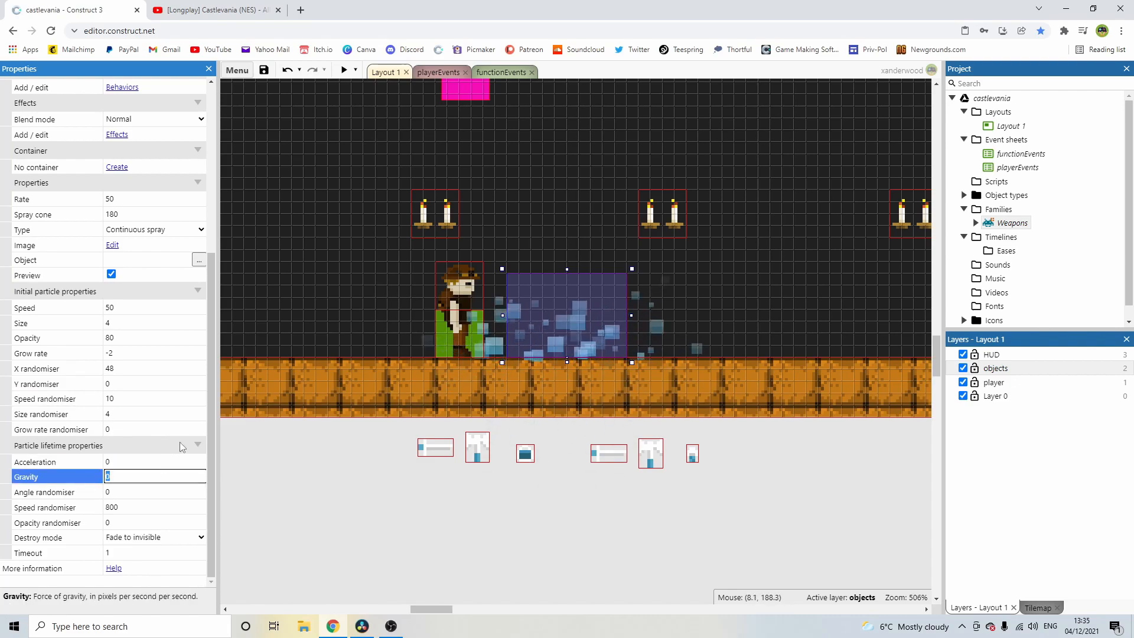
pyautogui.click(131, 506)
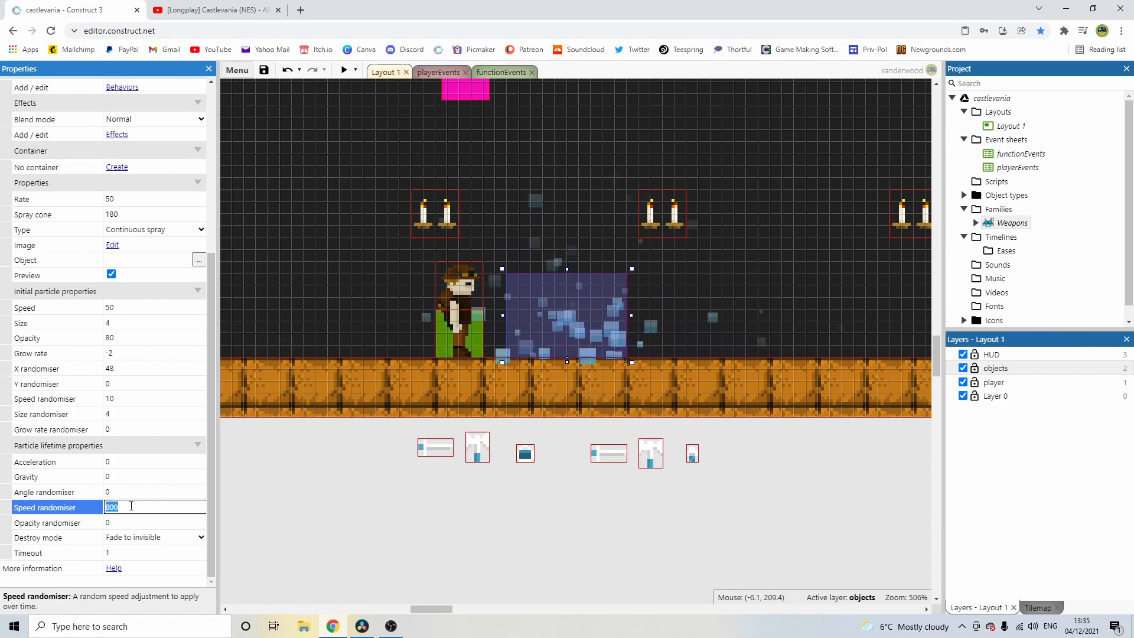
pyautogui.write('400')
pyautogui.press('Tab')
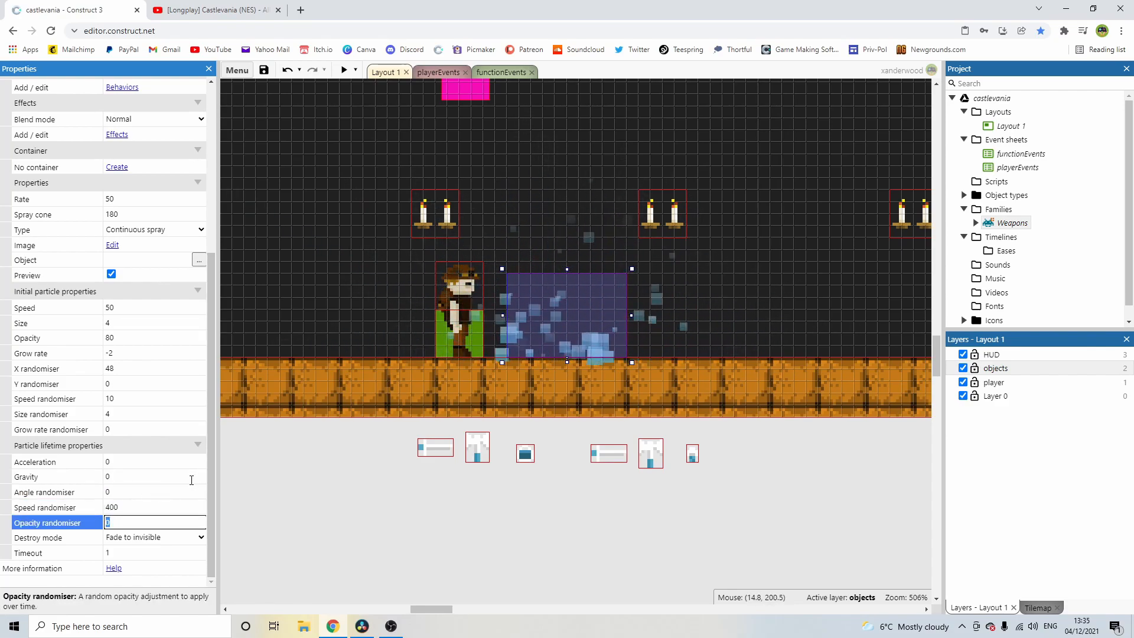
# Step: Try an angle randomiser of 25 for the particles
pyautogui.click(123, 492)
pyautogui.write('25')
pyautogui.press('Tab')
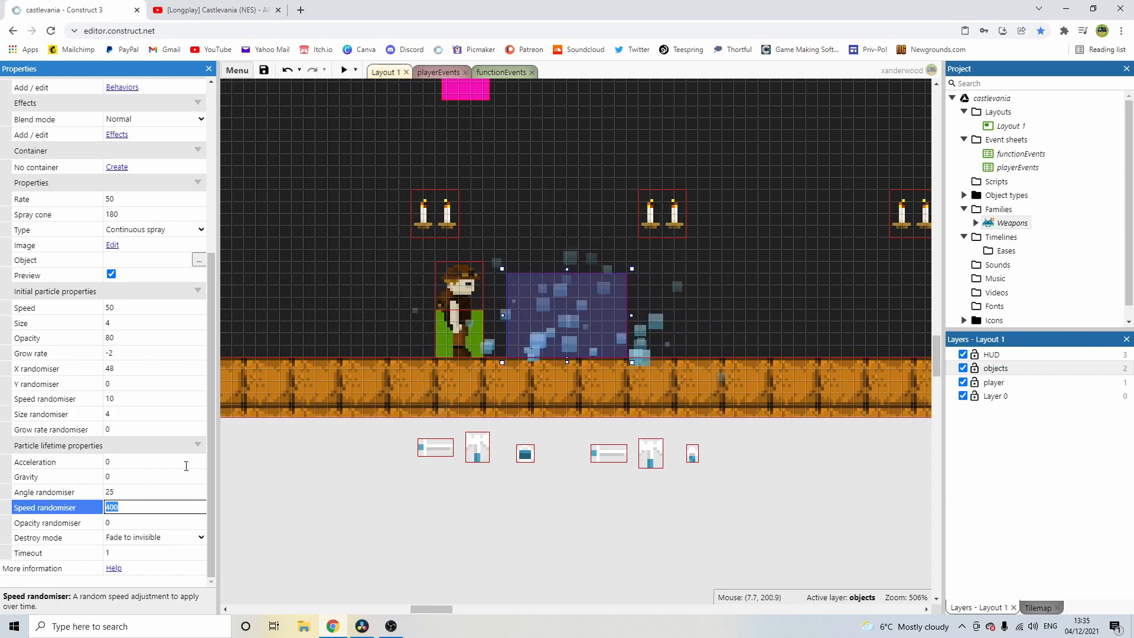
# Step: Set the particles' initial opacity to 60
pyautogui.click(124, 339)
pyautogui.write('7')
pyautogui.press('BackSpace')
pyautogui.write('60')
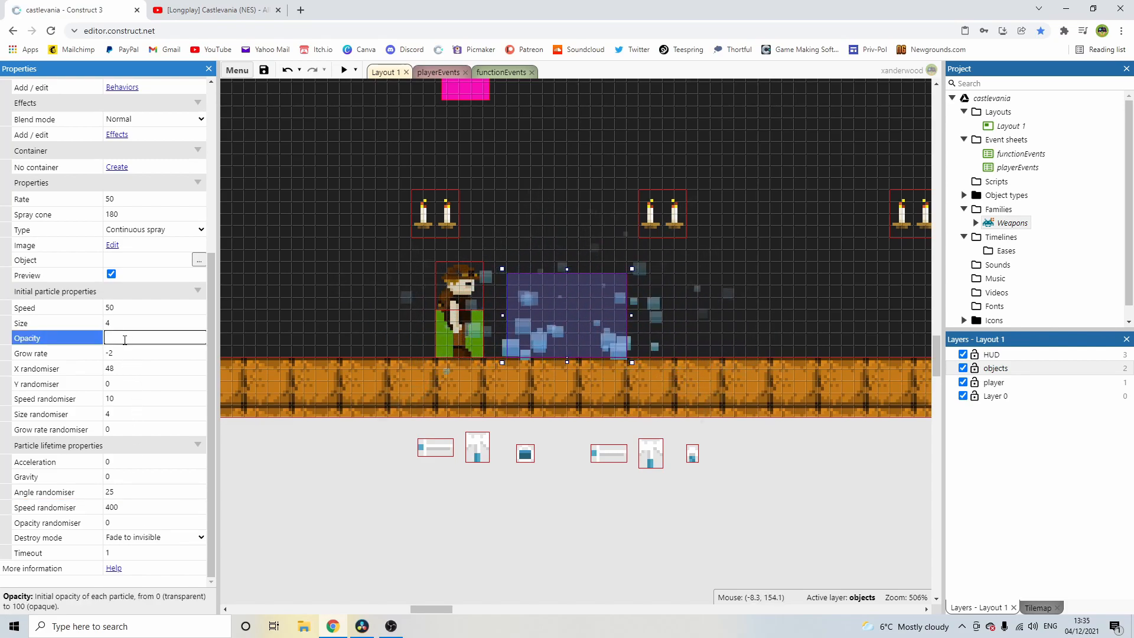
pyautogui.press('Tab')
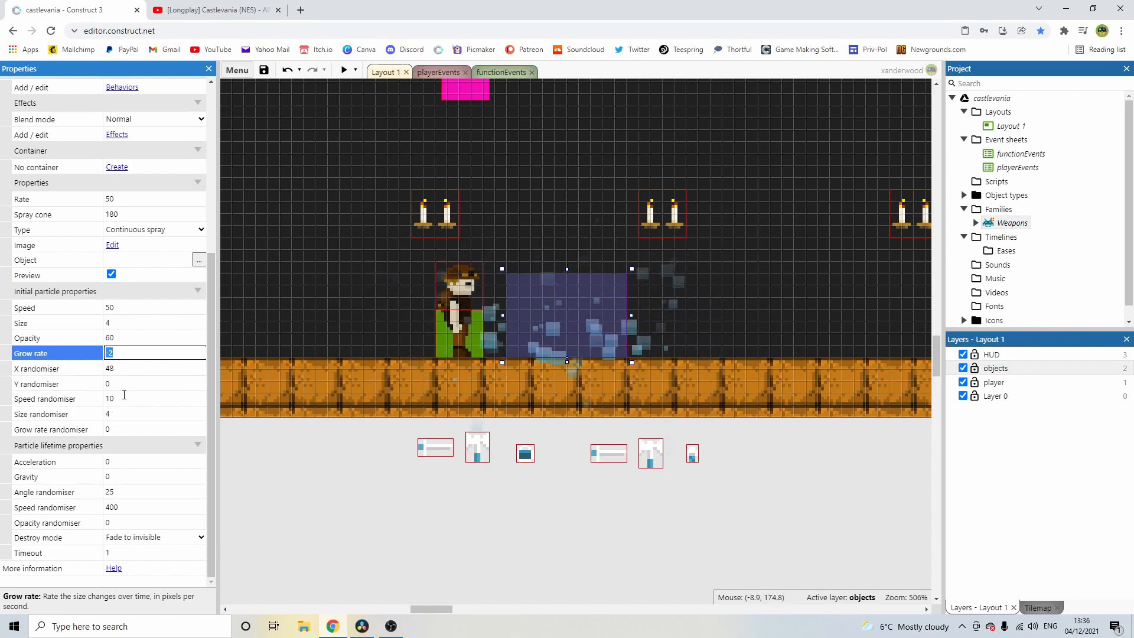
# Step: Set the particles' grow rate to -4
pyautogui.click(130, 354)
pyautogui.press('BackSpace')
pyautogui.write('4')
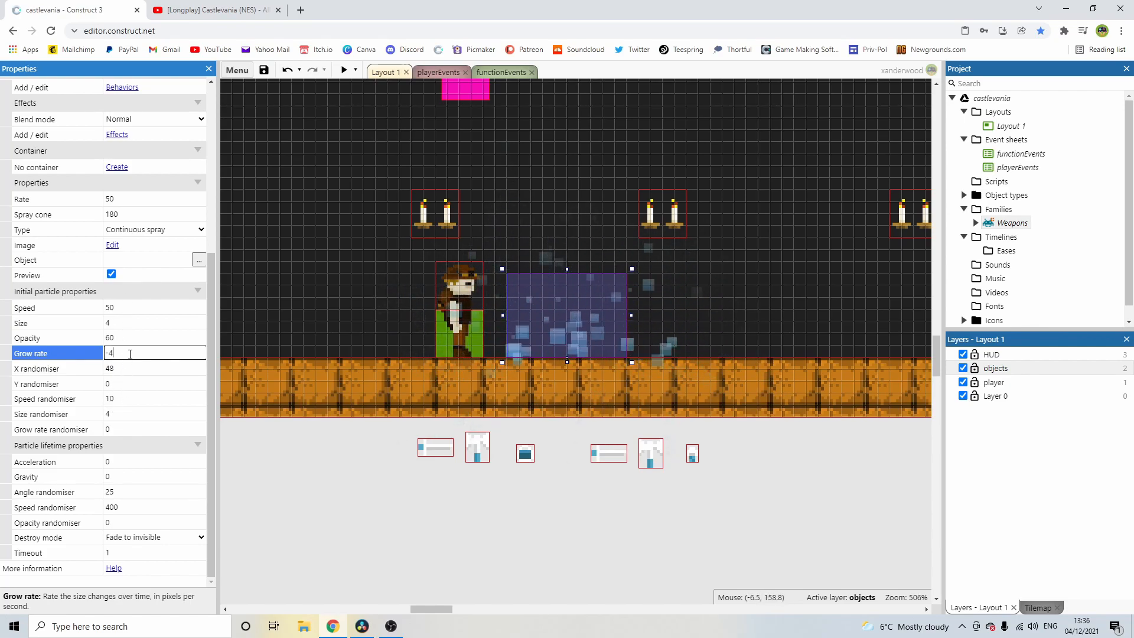
pyautogui.press('Tab')
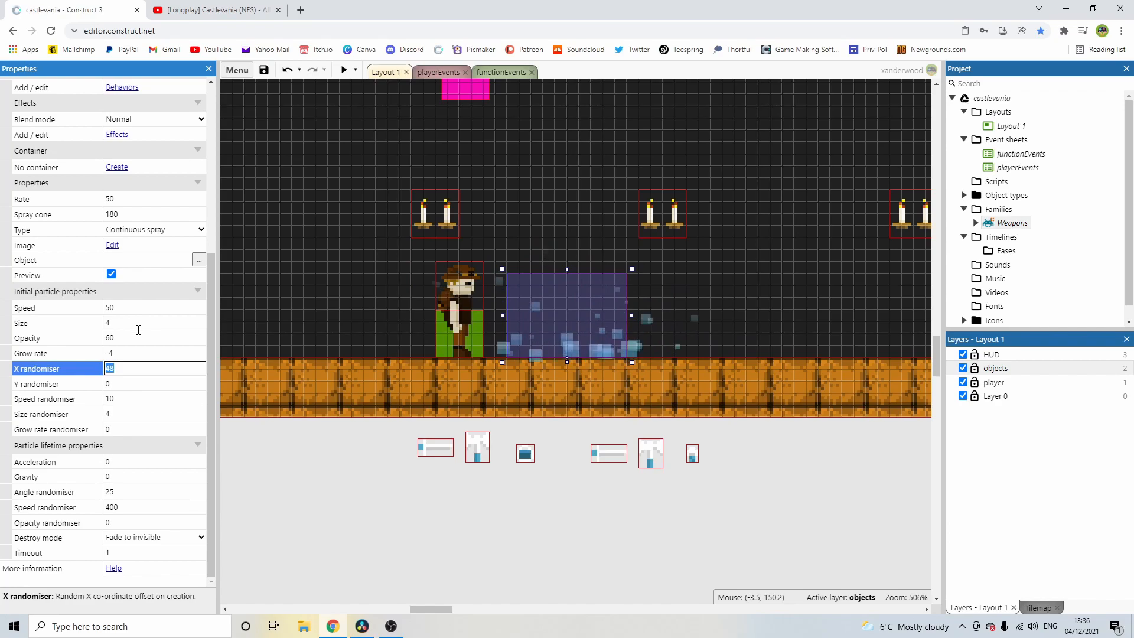
pyautogui.press('Right')
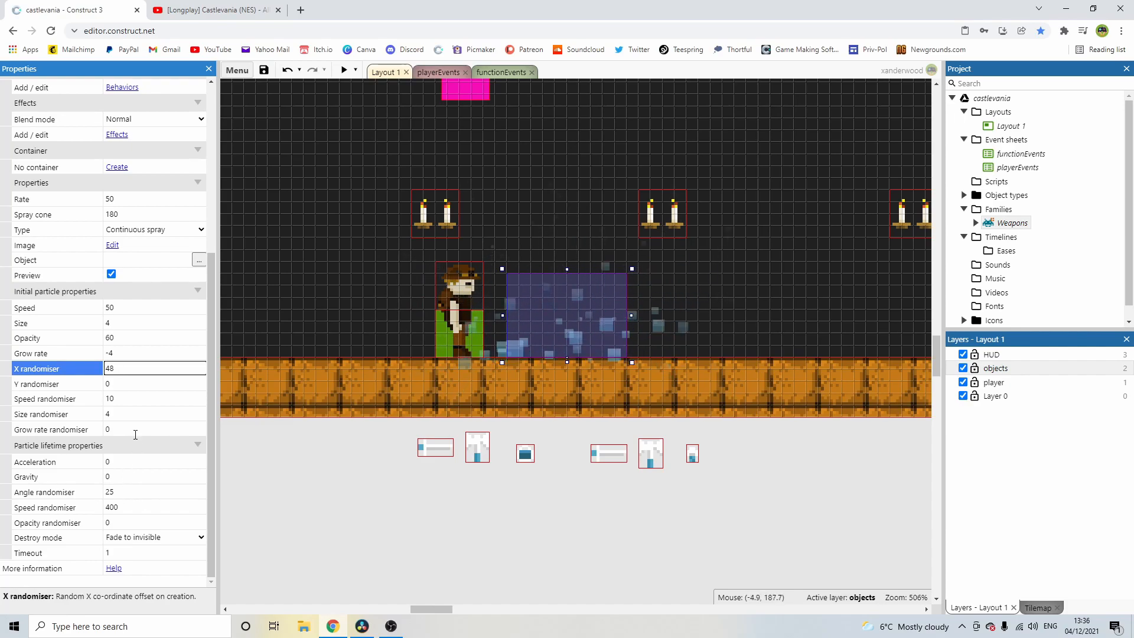
# Step: Set the particle lifetime timeout to 0.5, keeping the Fade to invisible destroy mode
pyautogui.click(163, 537)
pyautogui.click(148, 547)
pyautogui.click(133, 555)
pyautogui.write('0.5')
pyautogui.press('Tab')
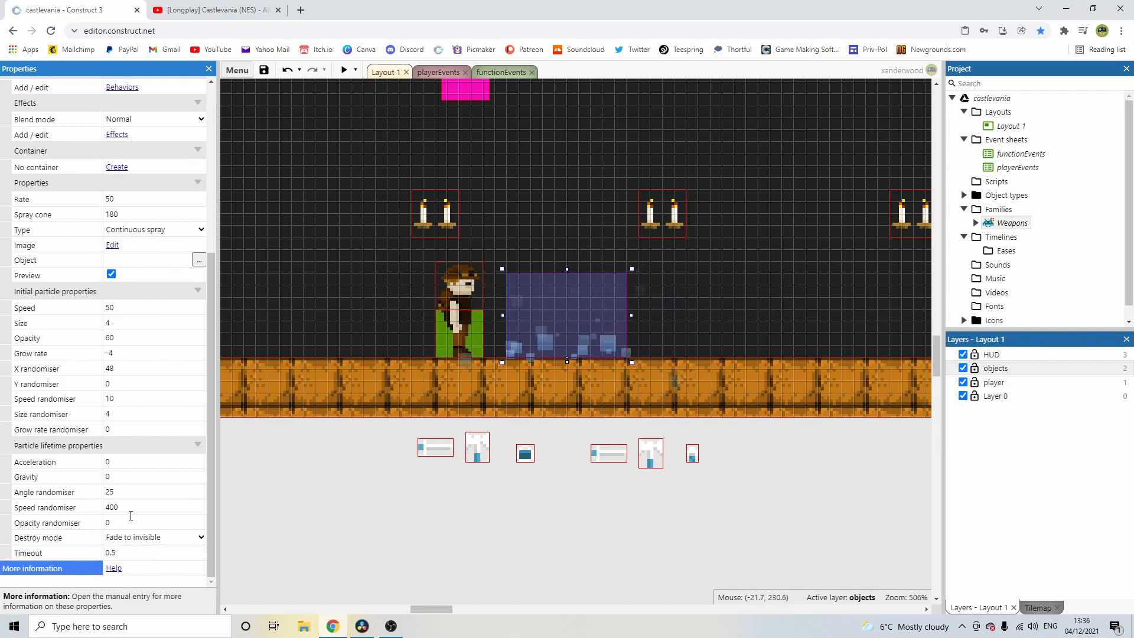
# Step: Set the particles' gravity to -100 and the X randomiser to 32
pyautogui.click(125, 474)
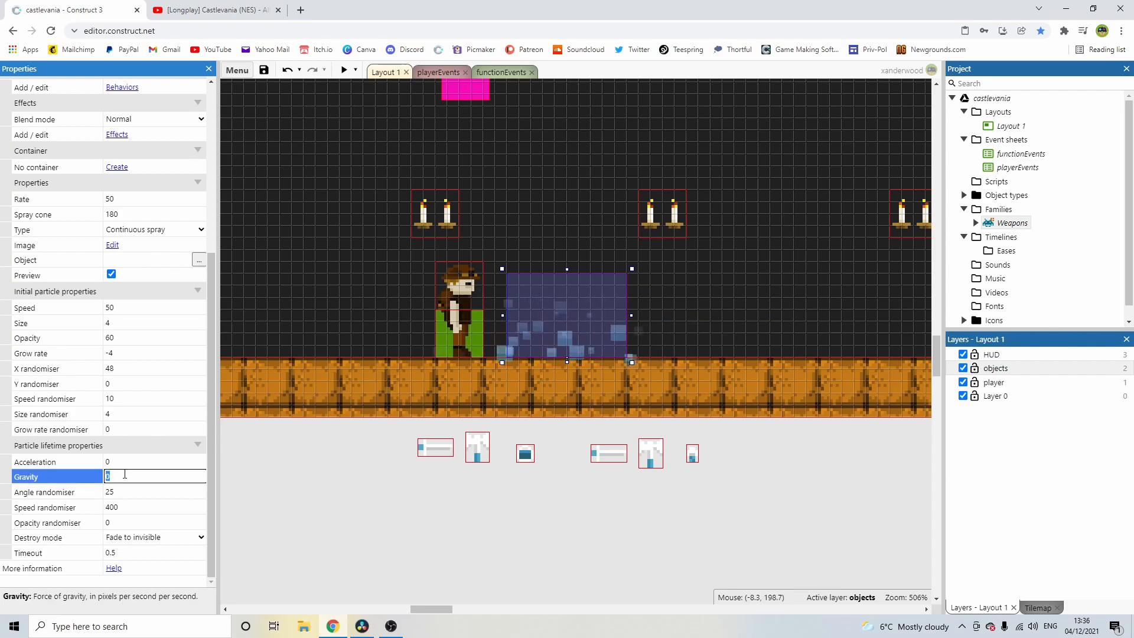
pyautogui.write('-100')
pyautogui.press('Tab')
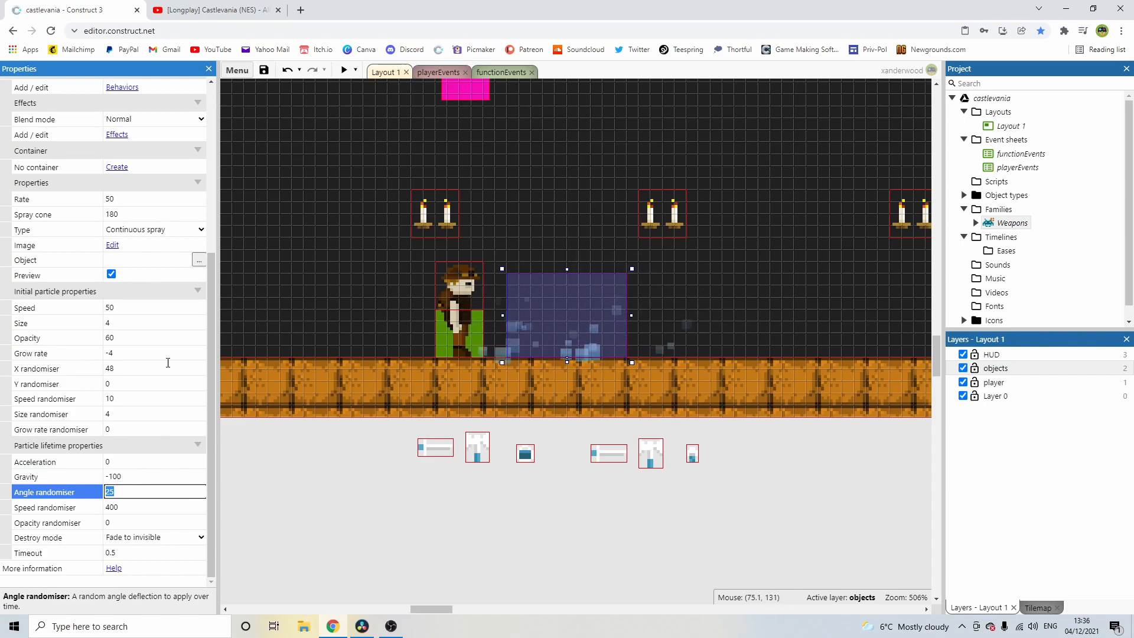
pyautogui.click(124, 368)
pyautogui.write('32')
pyautogui.press('Tab')
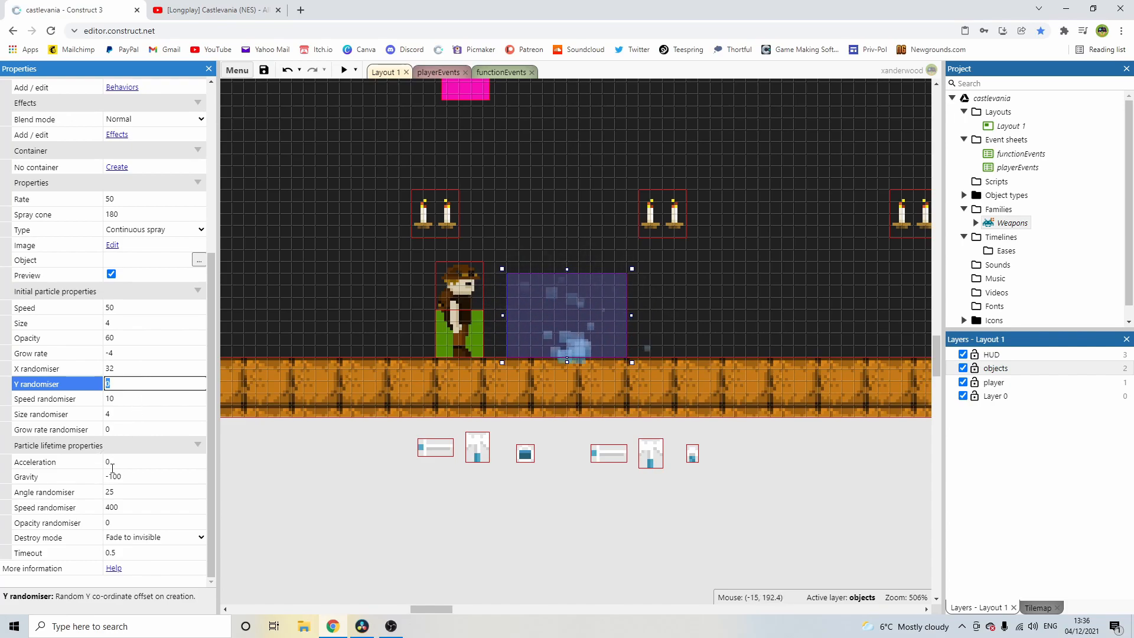
# Step: Set the angle randomiser to 0 and the opacity randomiser to 30
pyautogui.click(122, 494)
pyautogui.write('0')
pyautogui.press('Tab')
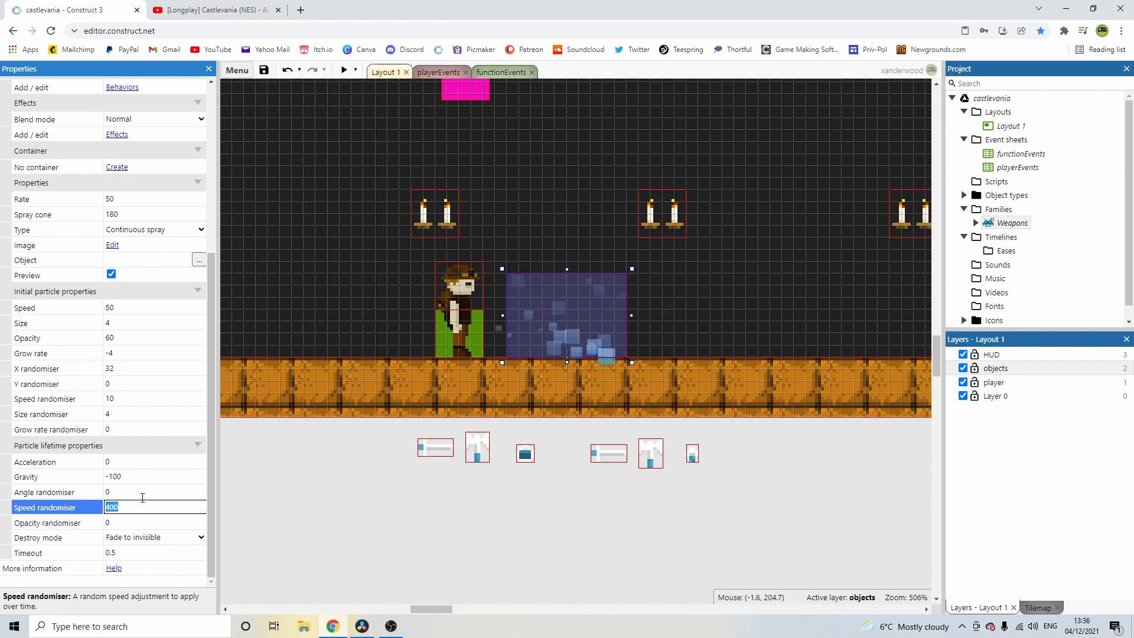
pyautogui.click(119, 522)
pyautogui.write('30')
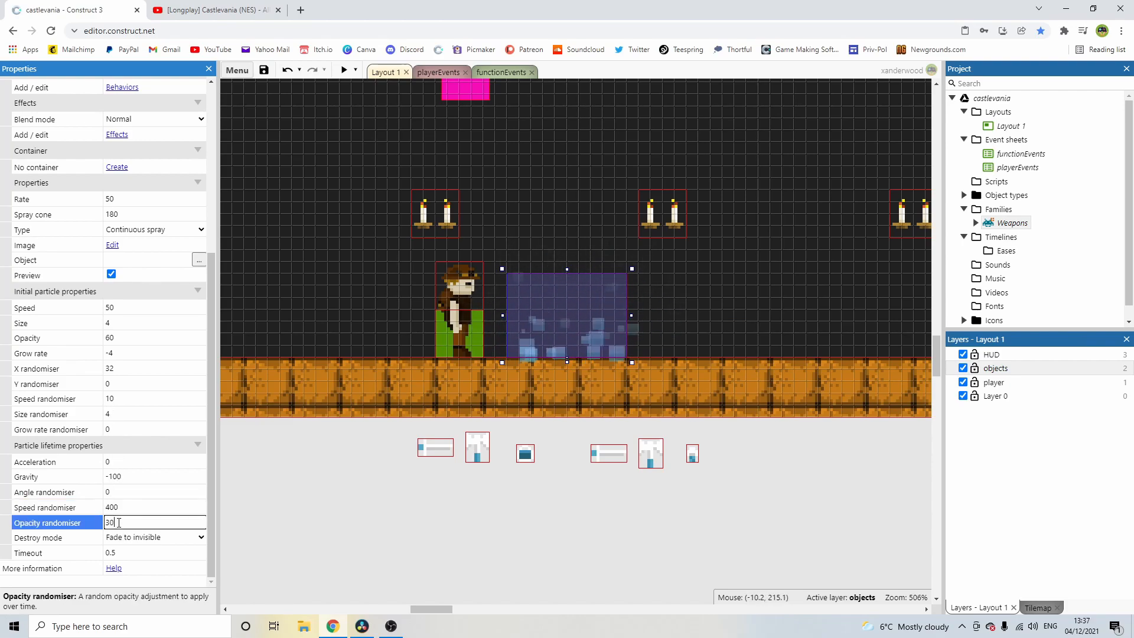
pyautogui.press('Tab')
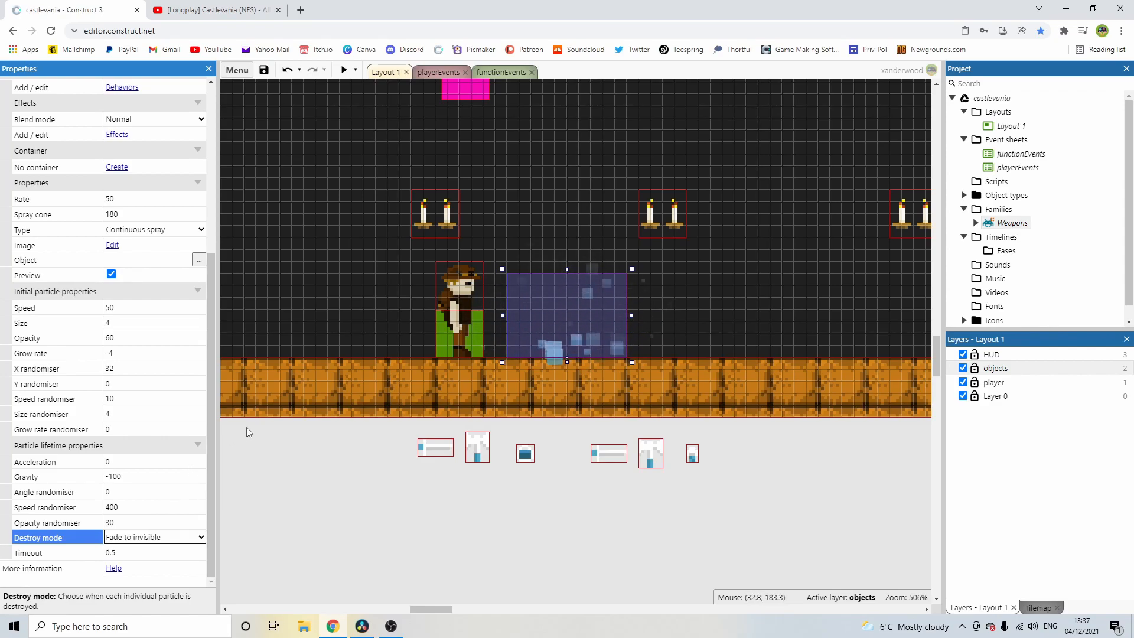
# Step: Set the particles' initial speed to 30
pyautogui.click(117, 307)
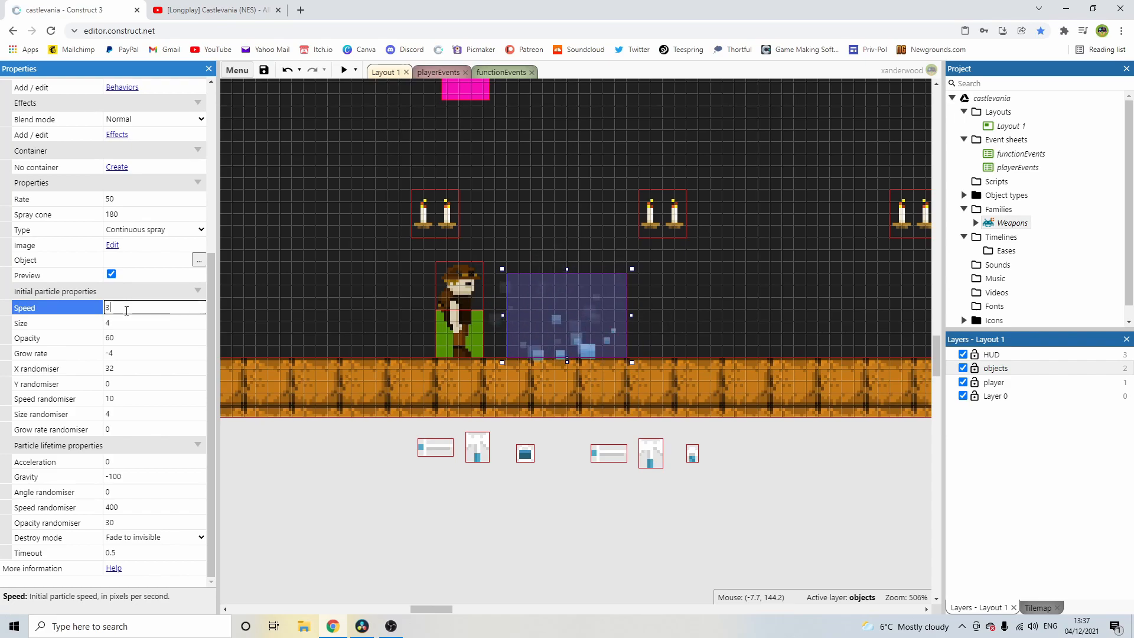
pyautogui.write('30')
pyautogui.press('Tab')
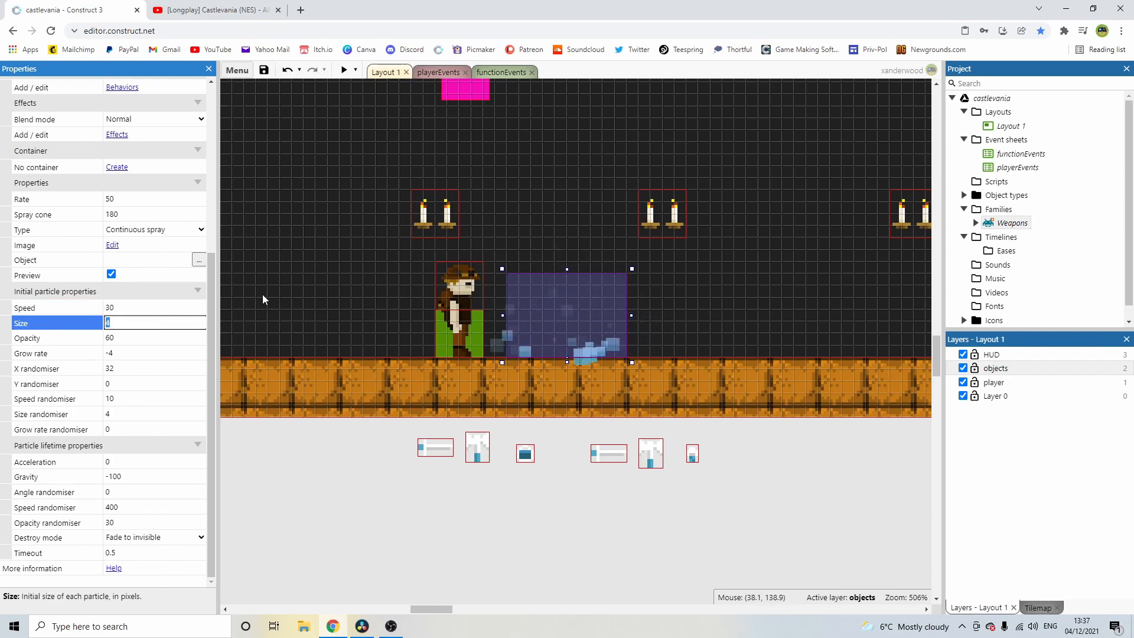
# Step: Set the particle rate to 60
pyautogui.scroll(1, 130, 229)
pyautogui.scroll(1, 130, 229)
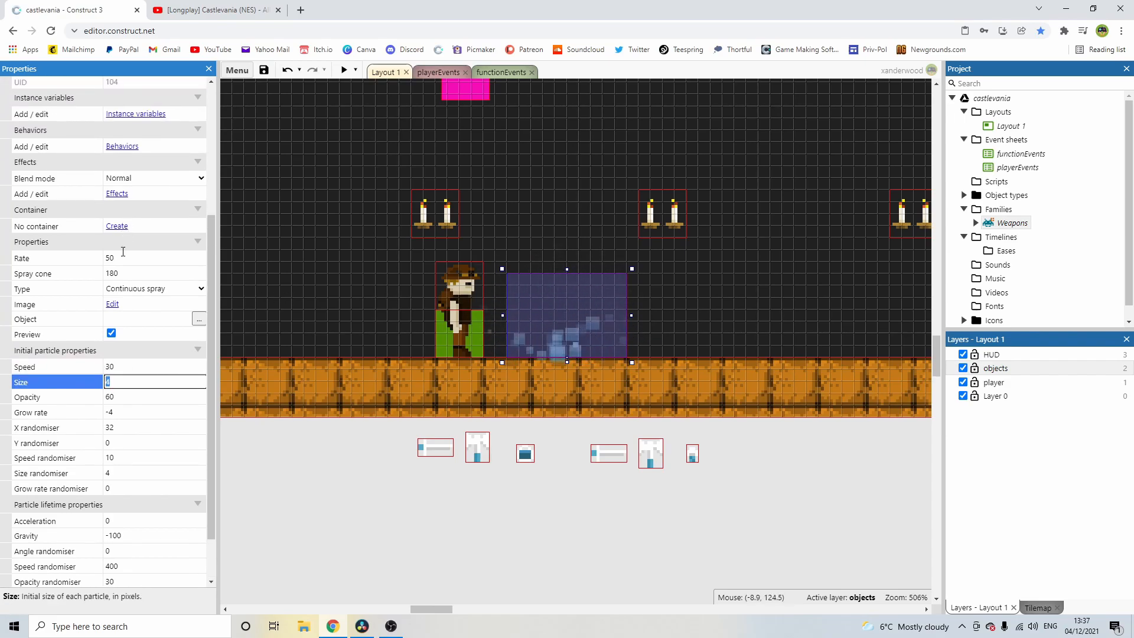
pyautogui.click(136, 263)
pyautogui.write('60')
pyautogui.press('Tab')
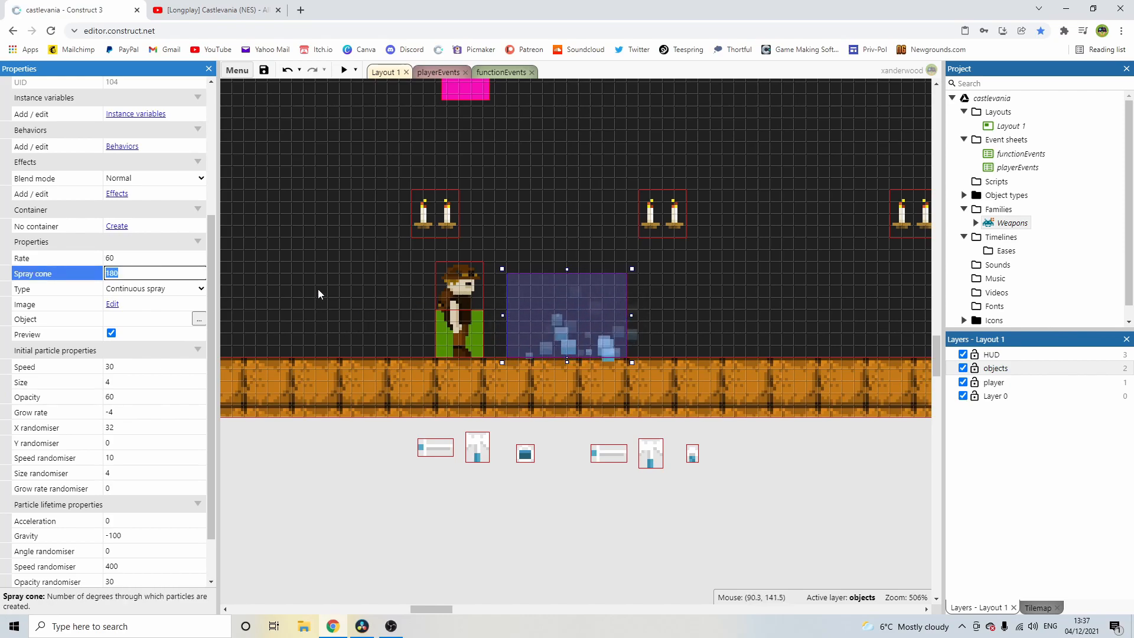
pyautogui.scroll(-1, 118, 346)
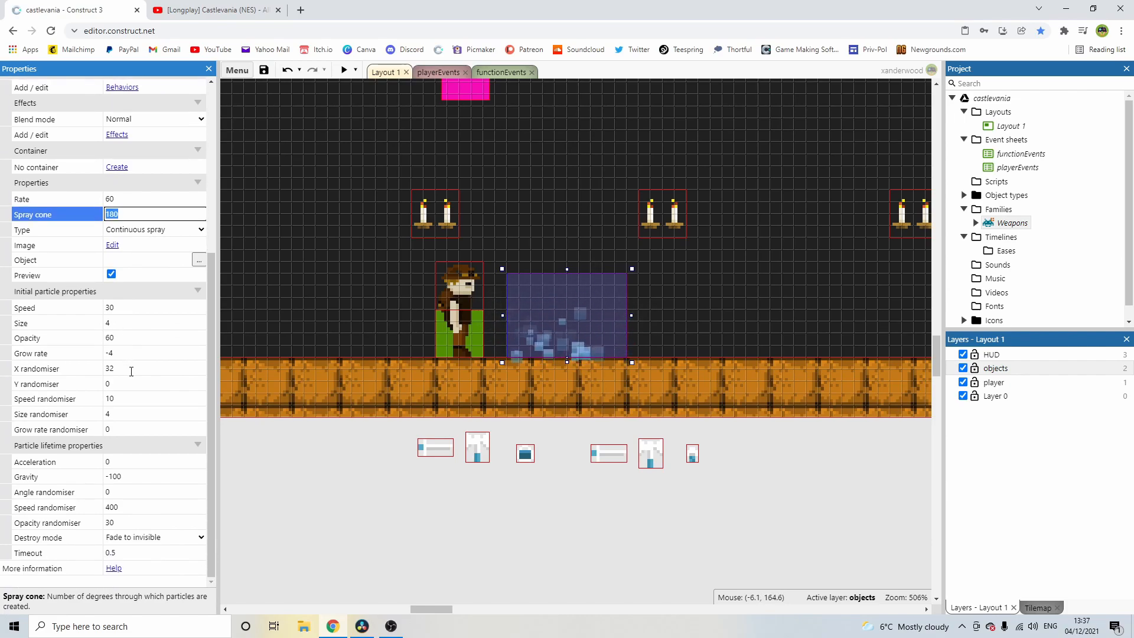
# Step: Turn off the particle preview and move the particle object below the layout beside the spare sprites, at about 212, 212
pyautogui.click(342, 488)
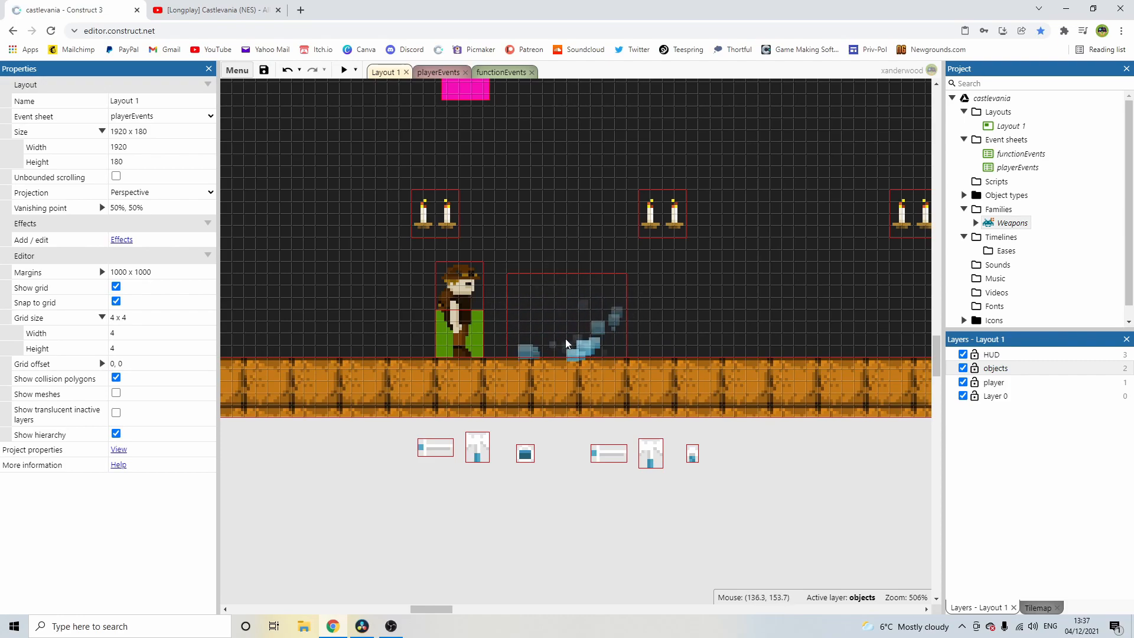
pyautogui.click(588, 336)
pyautogui.click(112, 538)
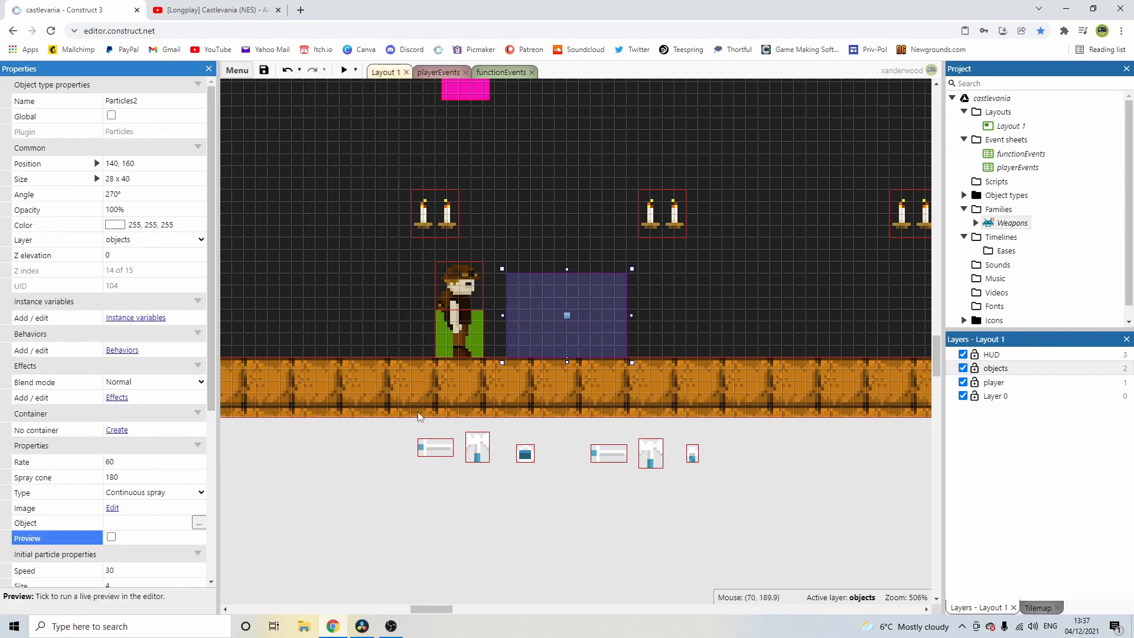
pyautogui.moveTo(581, 311); pyautogui.dragTo(796, 466)
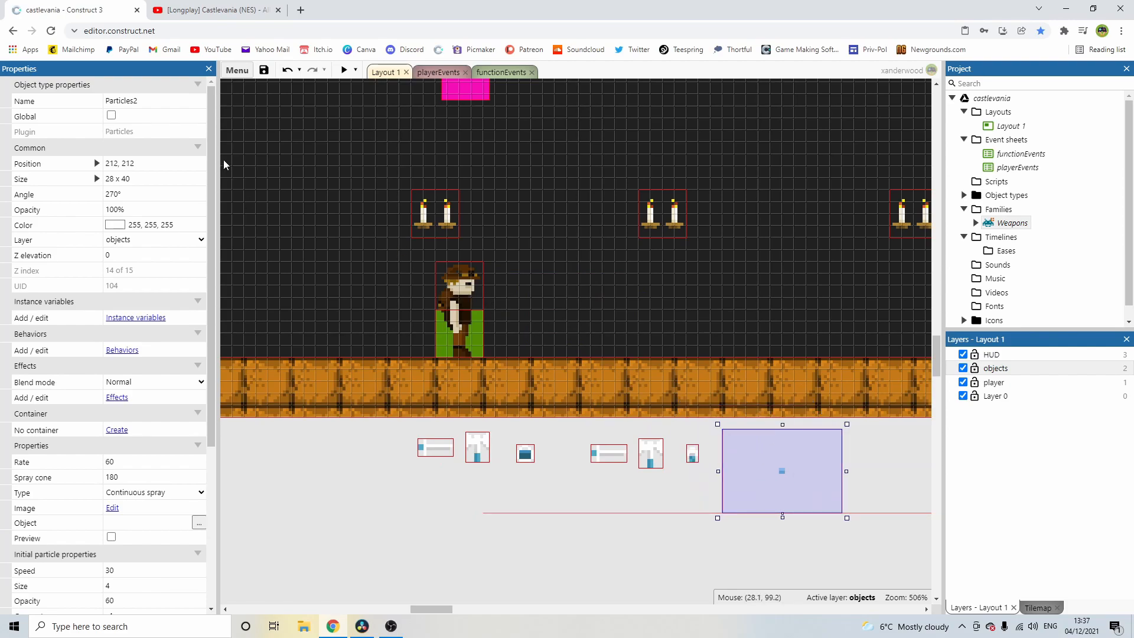
# Step: Rename the particle object to holyWaterParticles
pyautogui.click(154, 101)
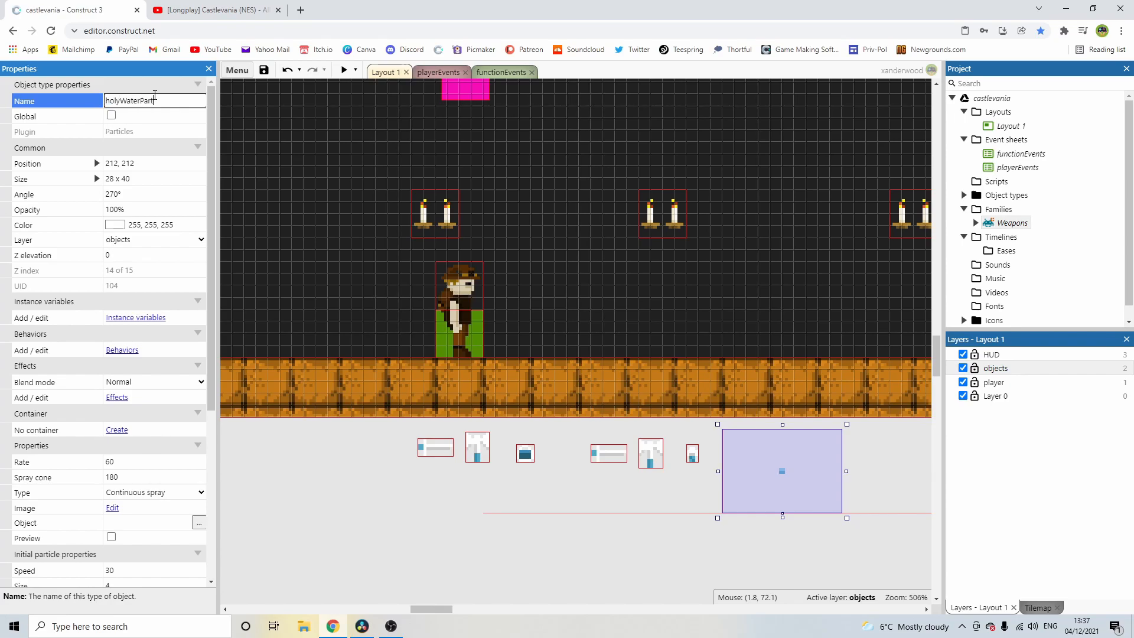
pyautogui.press('Return')
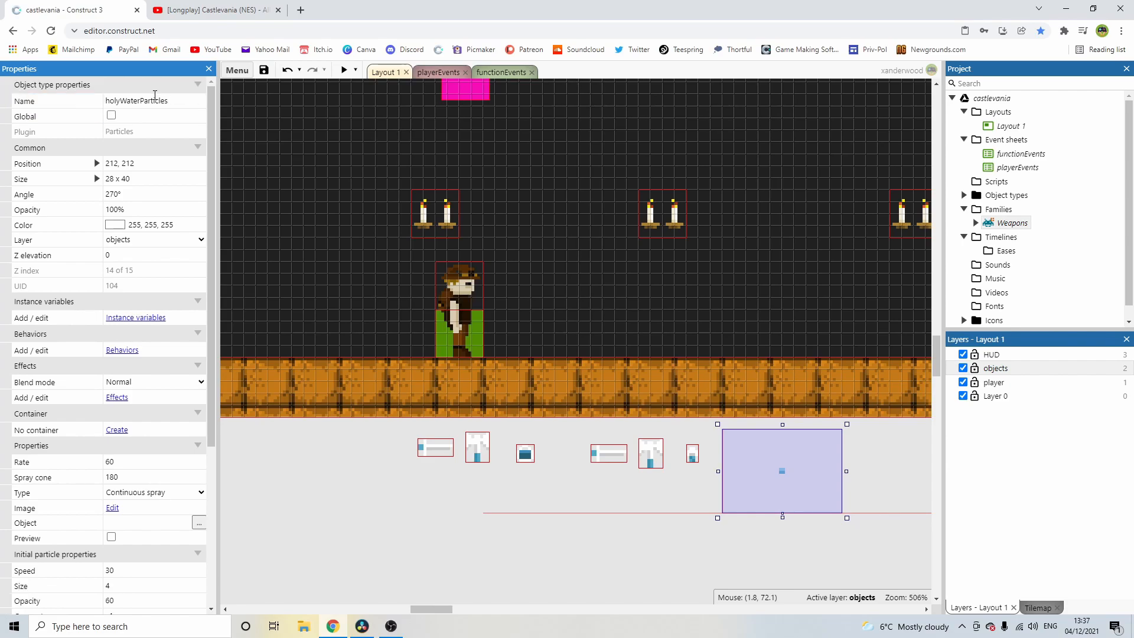
pyautogui.click(341, 432)
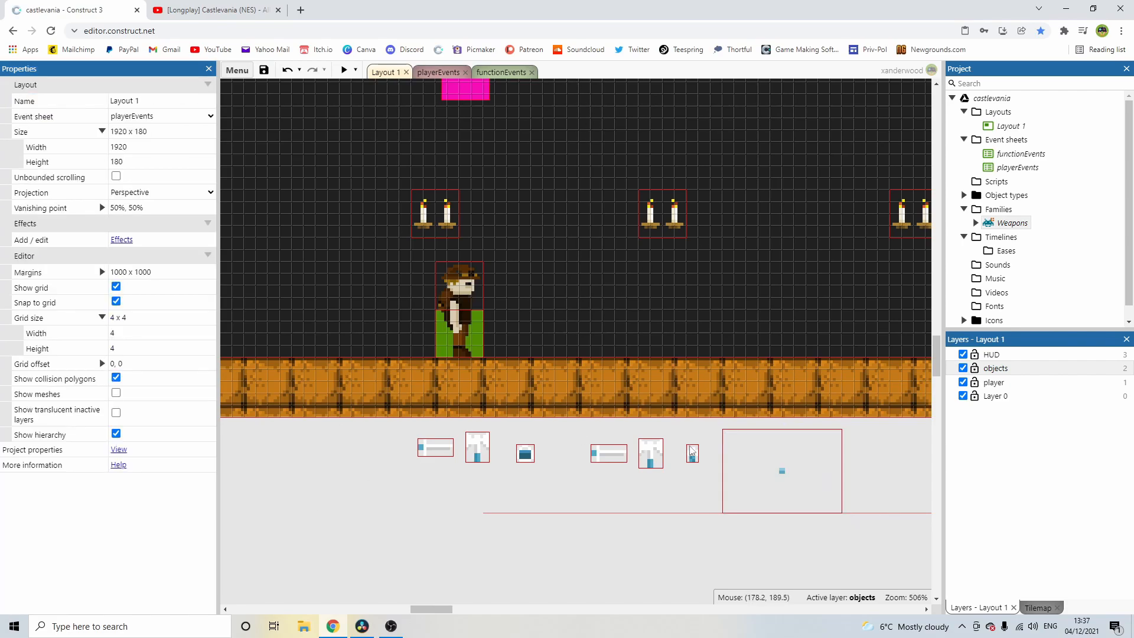
# Step: Open the playerEvents event sheet and collapse its Destructible and PickUps groups
pyautogui.moveTo(794, 442); pyautogui.dragTo(748, 447, button='middle')
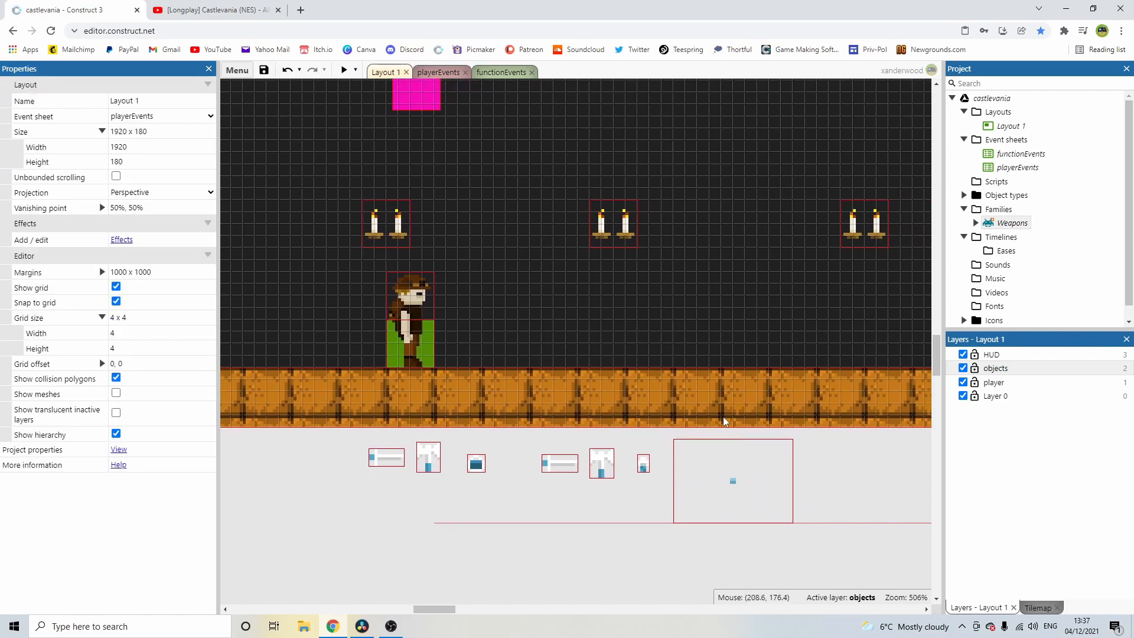
pyautogui.keyDown('ctrl'); pyautogui.scroll(-3, 678, 327); pyautogui.keyUp('ctrl')
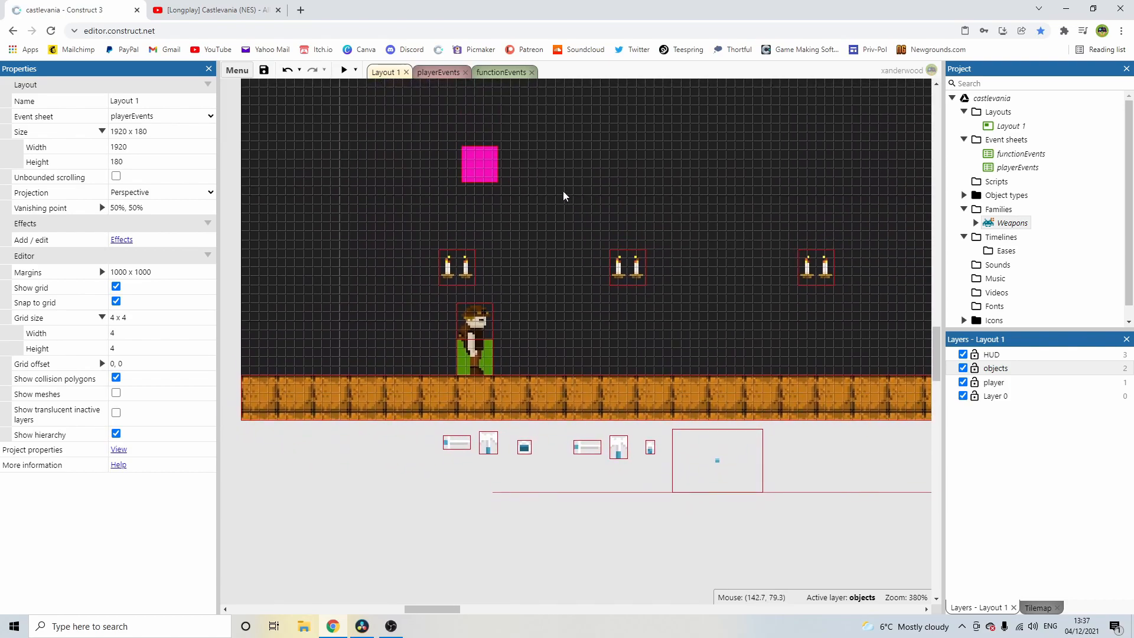
pyautogui.click(438, 73)
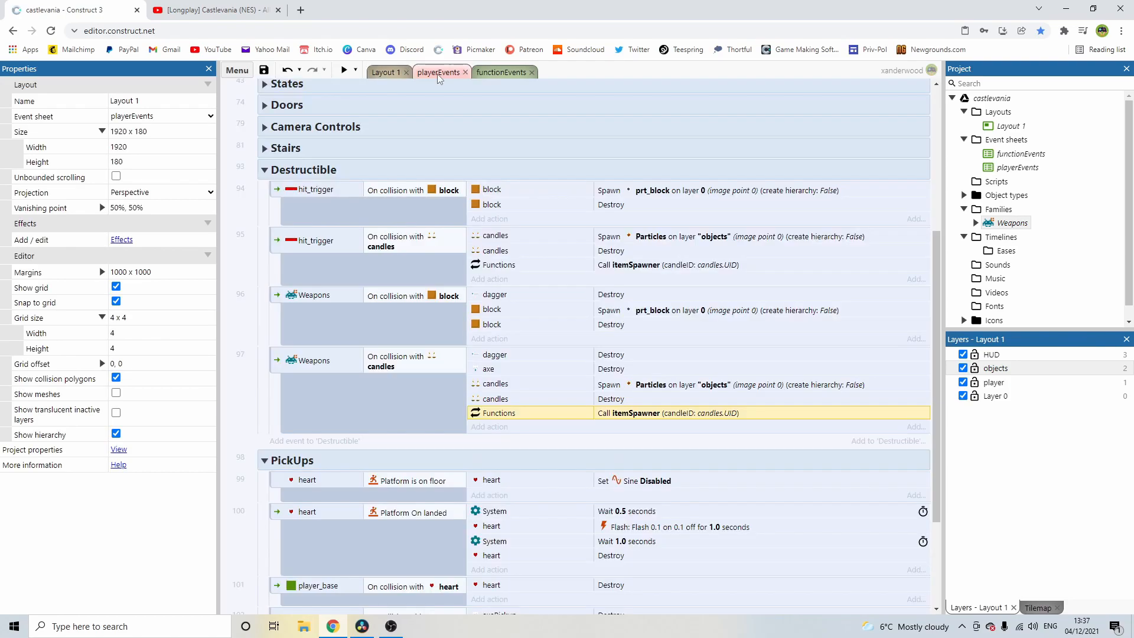
pyautogui.click(264, 171)
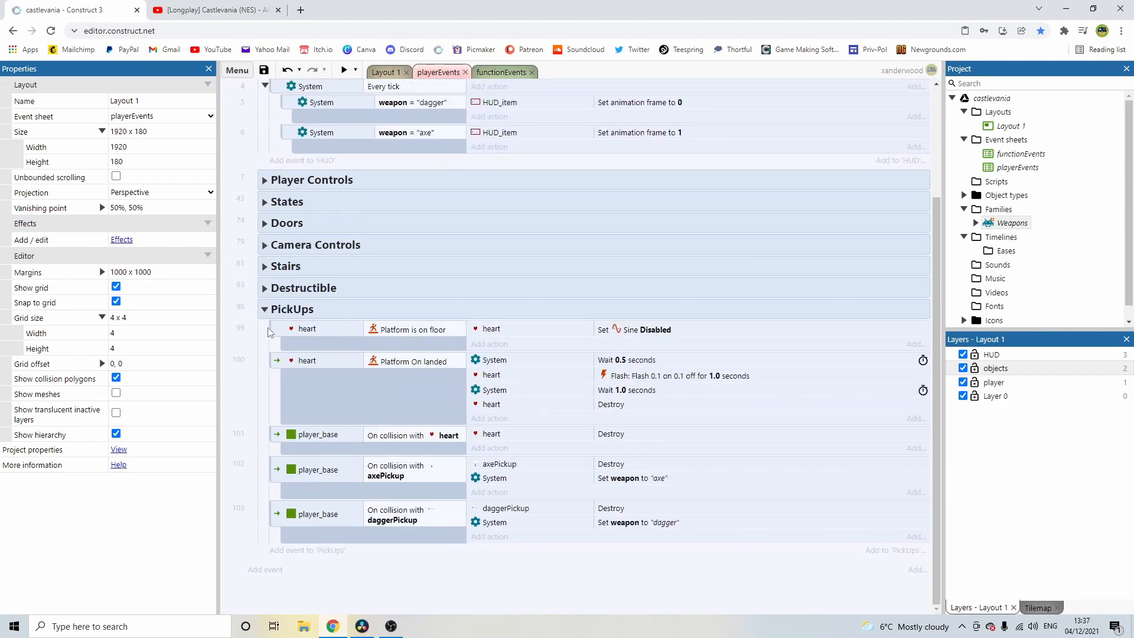
pyautogui.click(265, 310)
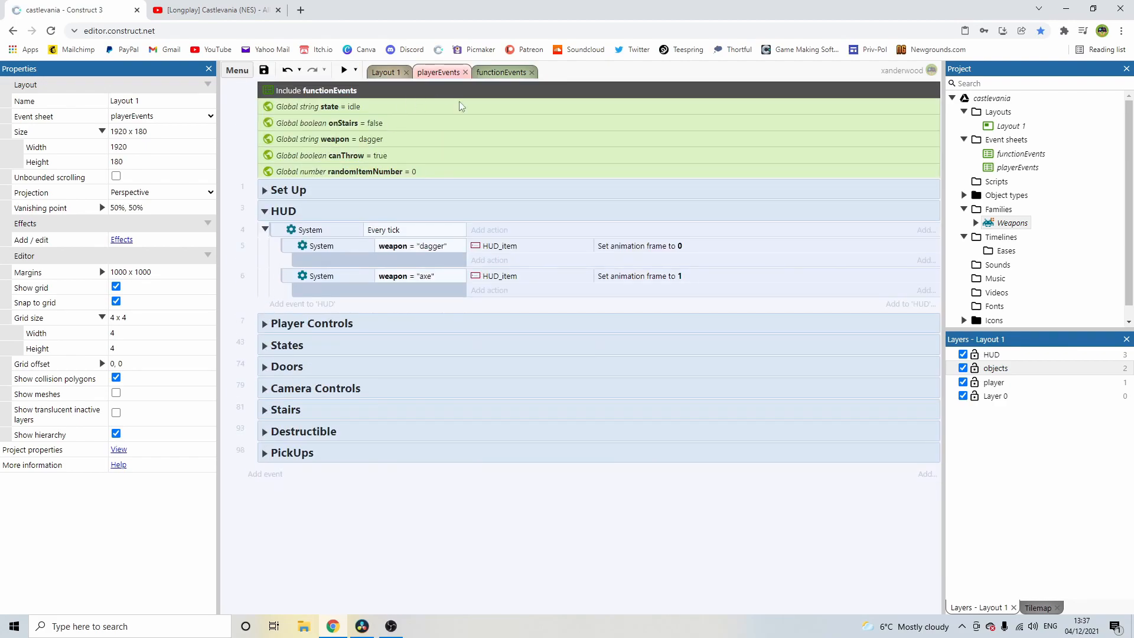
# Step: Duplicate the daggerSpawner function in the functionEvents sheet and rename the copy to waterSpawner
pyautogui.click(500, 72)
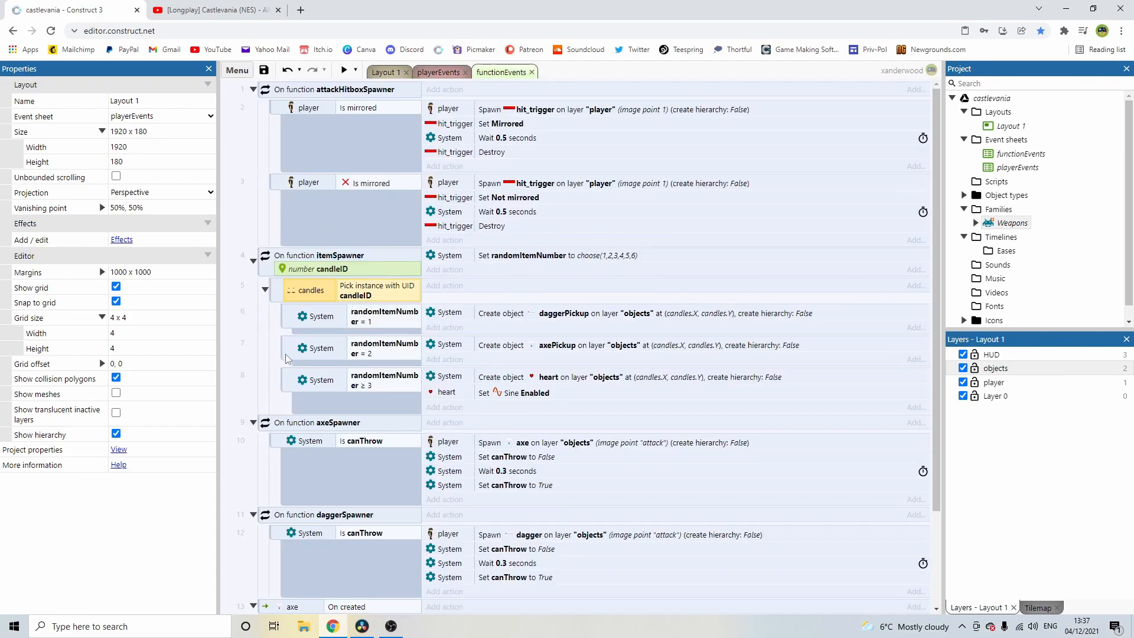
pyautogui.scroll(-3, 324, 354)
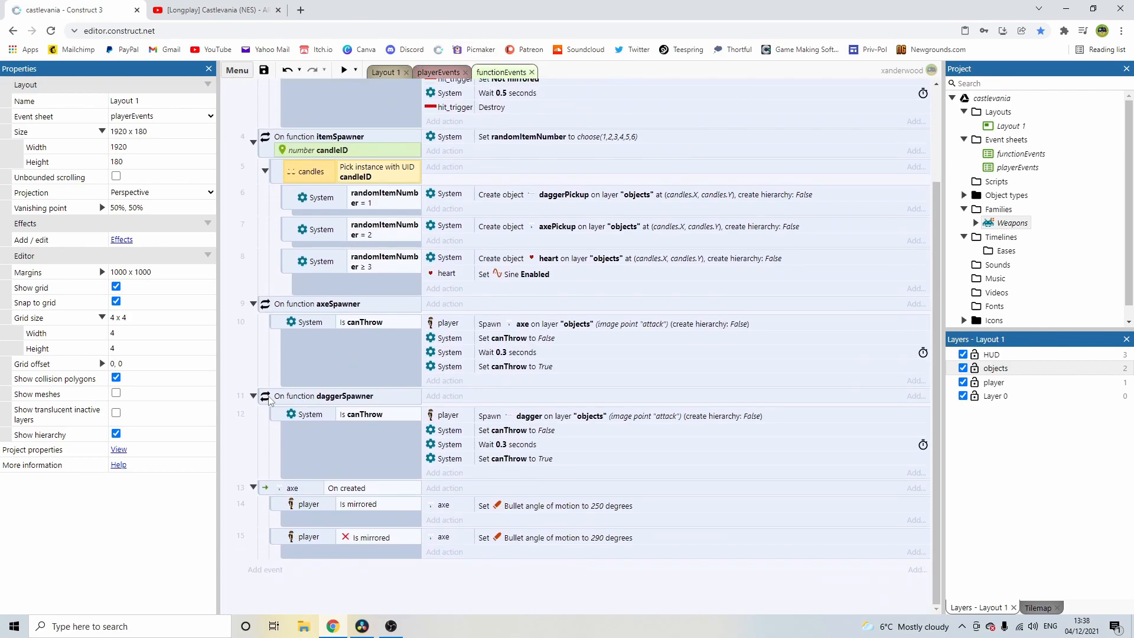
pyautogui.click(265, 397)
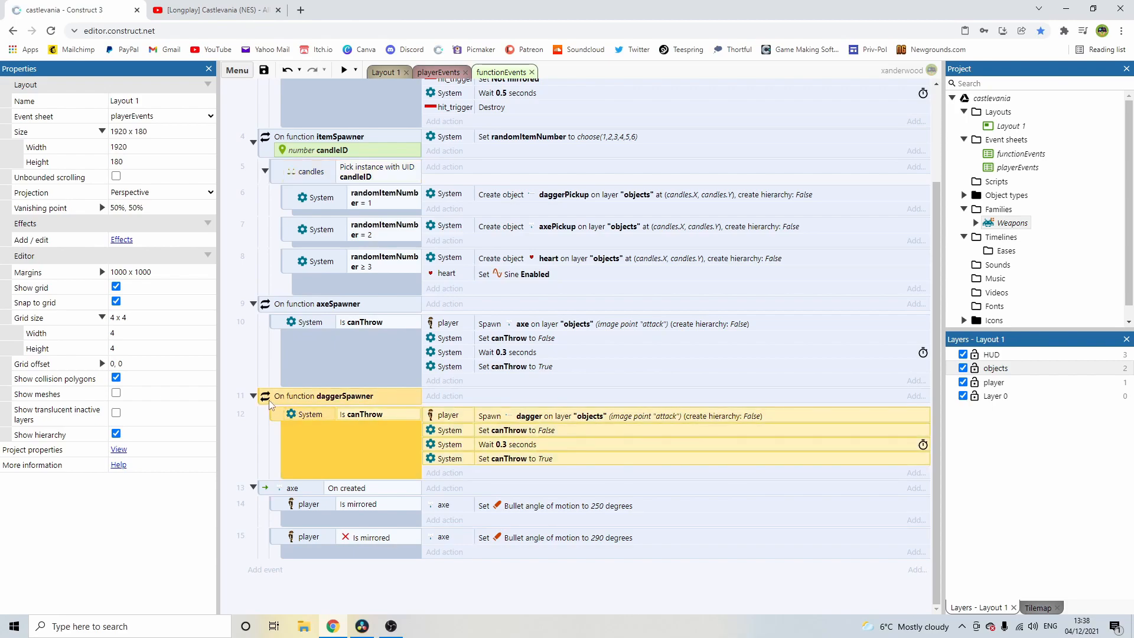
pyautogui.hotkey('ctrl', 'v')
pyautogui.doubleClick(366, 490)
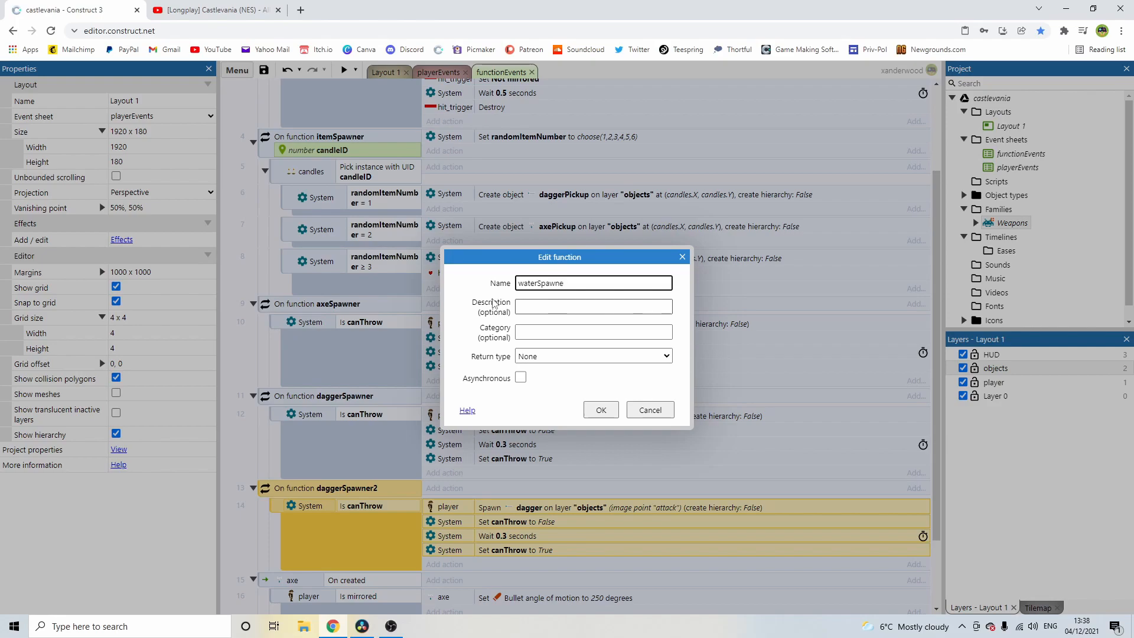
pyautogui.press('Return')
# Step: Change the spawn action in the waterSpawner function to spawn holyWater, keeping the "objects" layer and "attack" image point
pyautogui.scroll(-2, 236, 367)
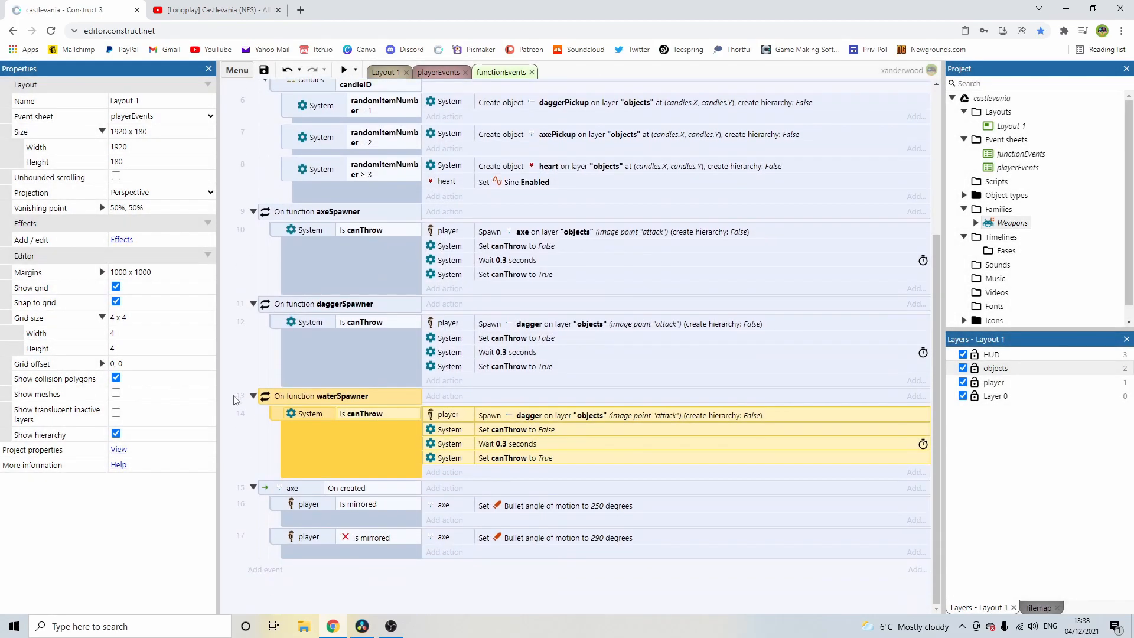
pyautogui.click(371, 413)
pyautogui.doubleClick(533, 416)
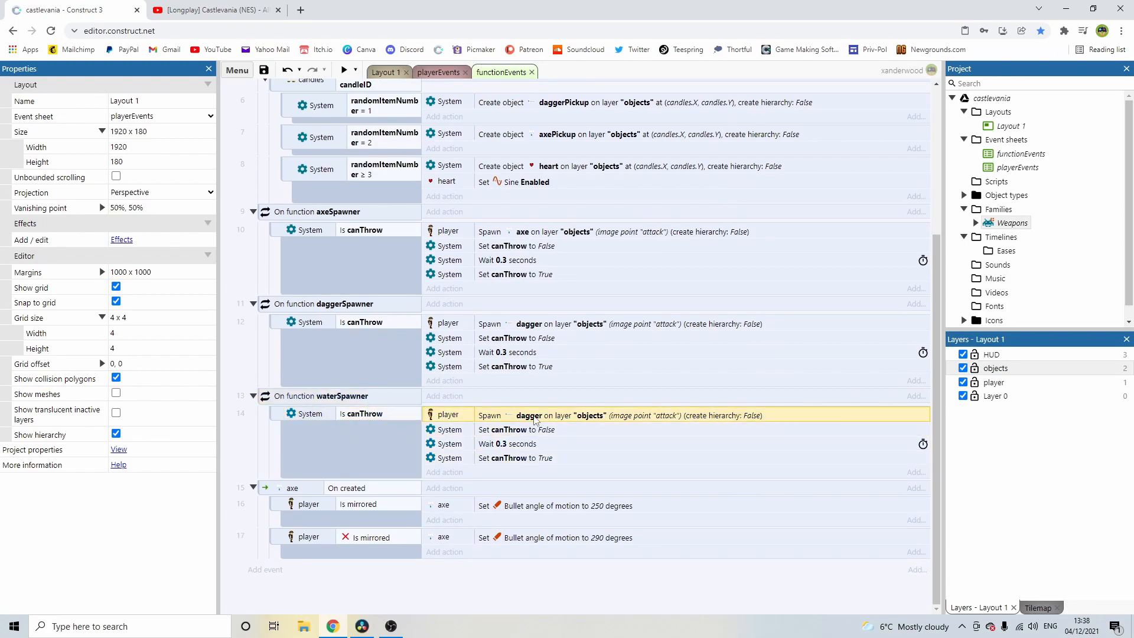
pyautogui.click(786, 367)
pyautogui.scroll(-1, 564, 378)
pyautogui.scroll(-1, 568, 384)
pyautogui.doubleClick(568, 416)
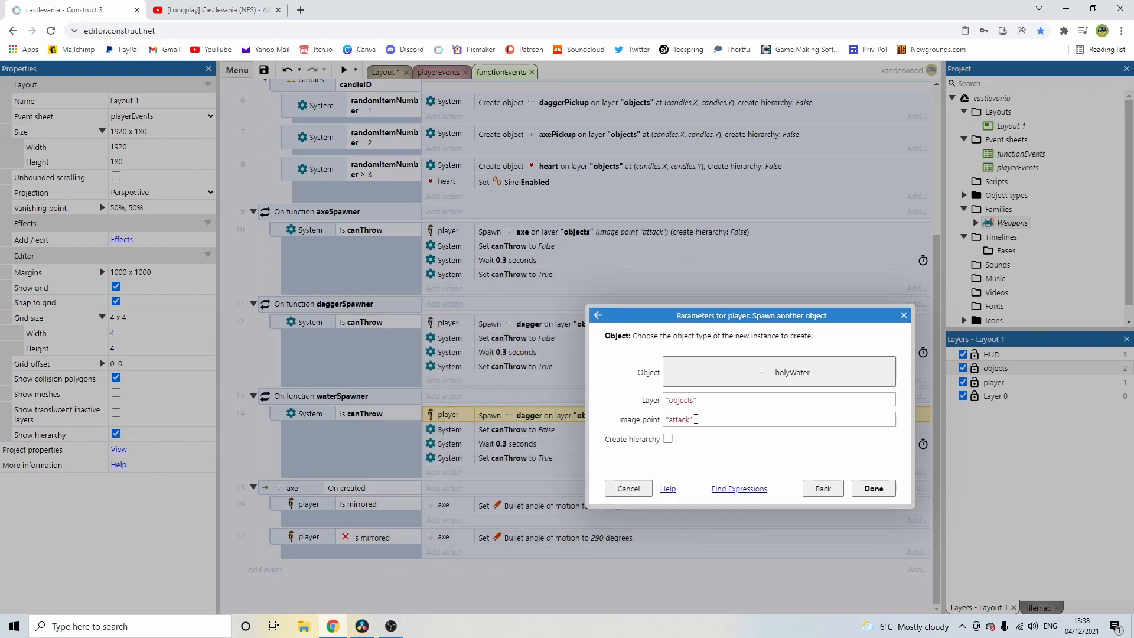
pyautogui.click(873, 488)
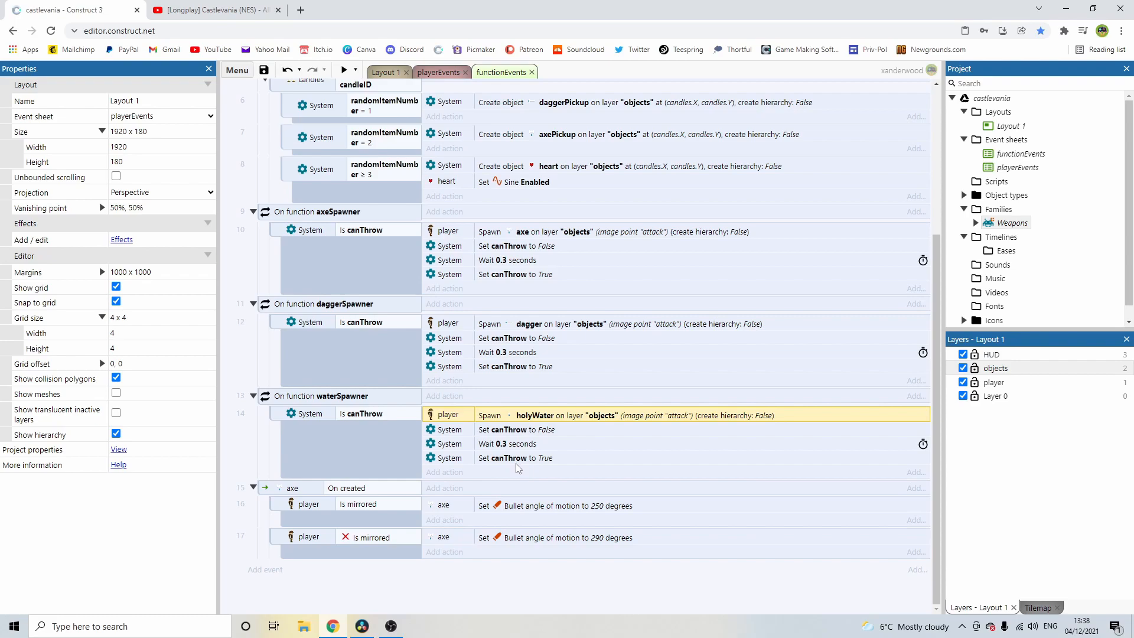
pyautogui.click(520, 575)
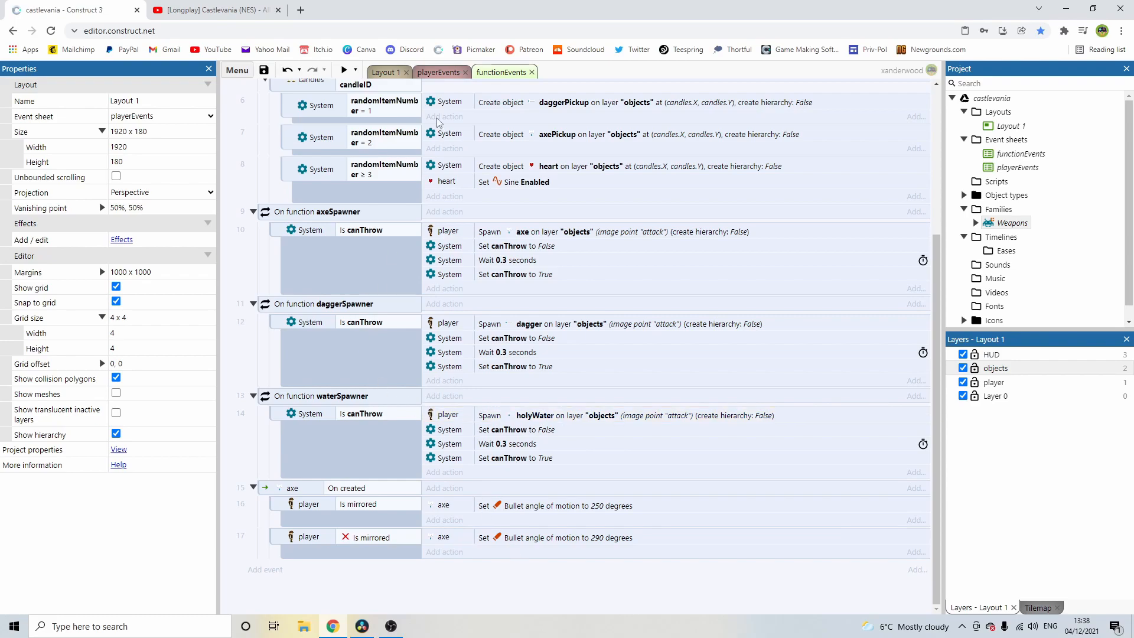
# Step: Duplicate the weapon = "axe" sub-event under the attacking events in the Player Controls group of playerEvents
pyautogui.click(437, 72)
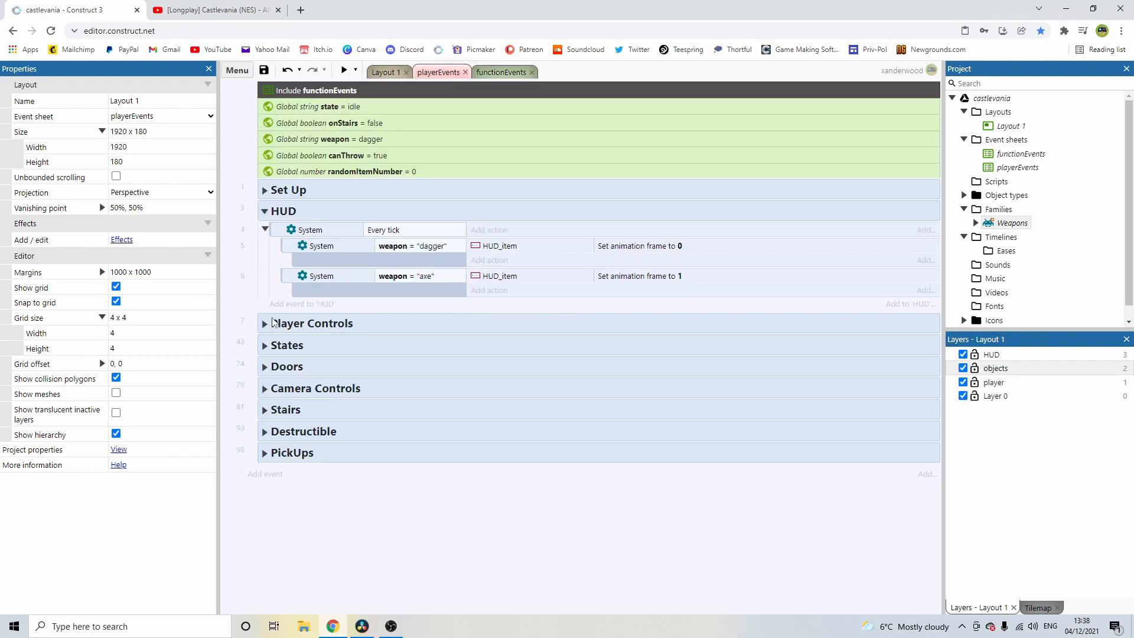
pyautogui.click(267, 326)
pyautogui.scroll(-10, 393, 356)
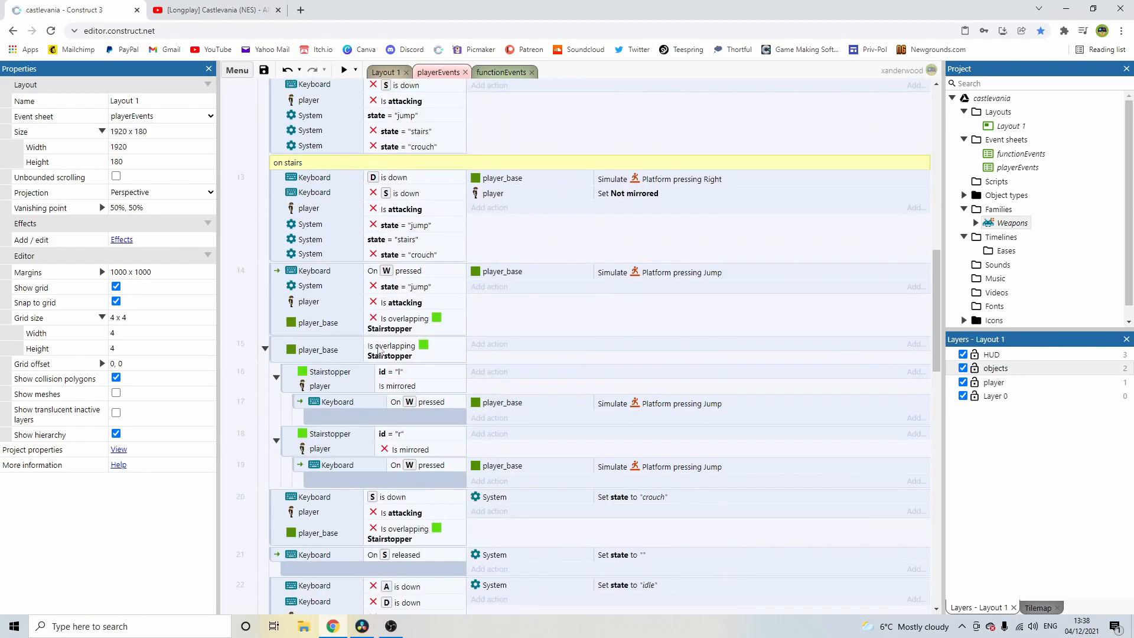
pyautogui.scroll(-3, 393, 356)
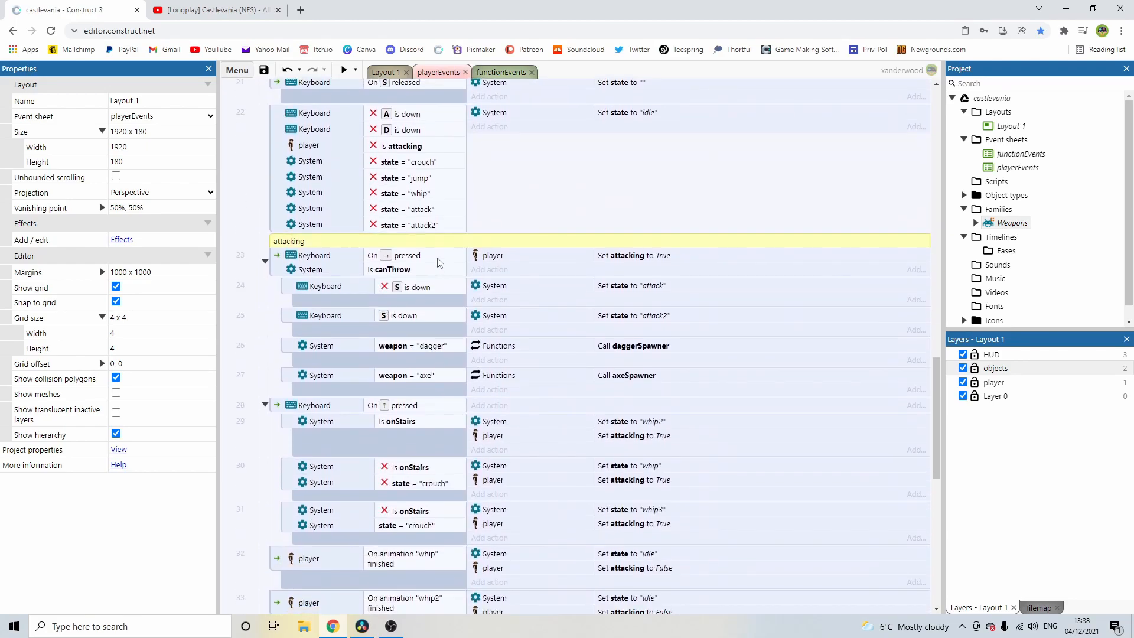
pyautogui.click(419, 260)
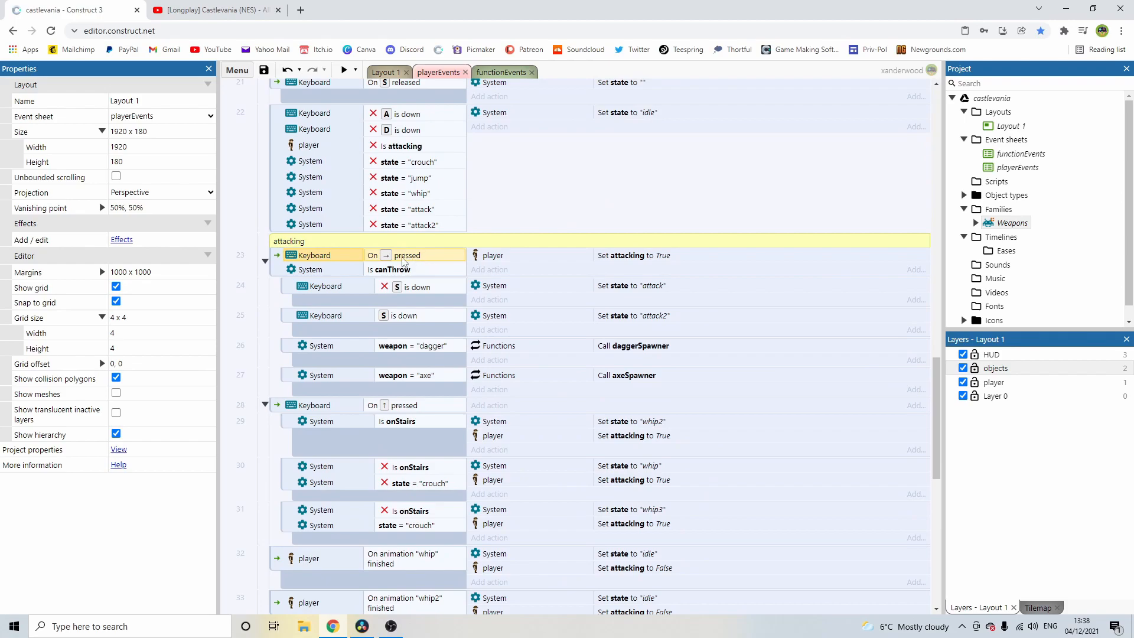
pyautogui.scroll(-1, 387, 275)
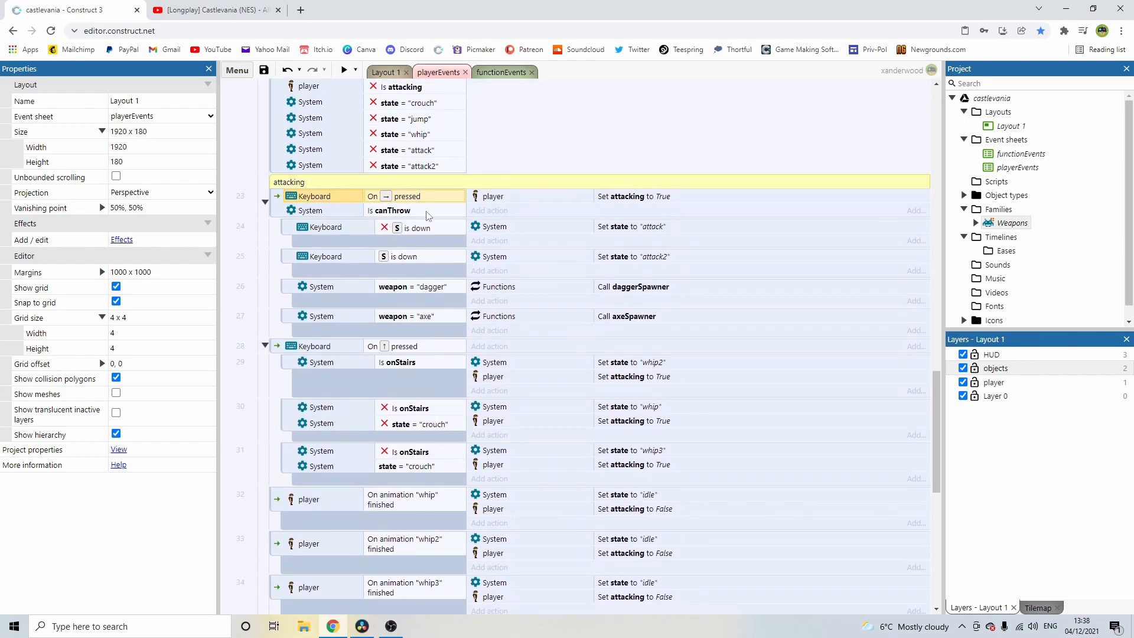
pyautogui.click(285, 320)
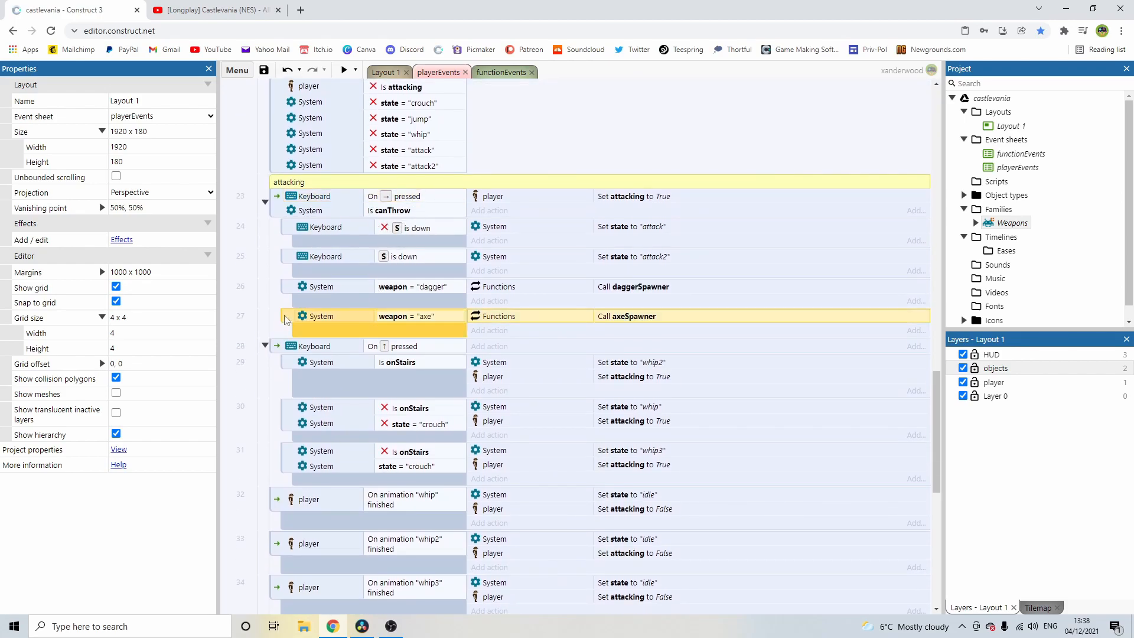
pyautogui.hotkey('ctrl', 'c')
pyautogui.hotkey('ctrl', 'v')
# Step: Set the copied sub-event's condition to weapon = "water" and make its action call waterSpawner
pyautogui.doubleClick(427, 348)
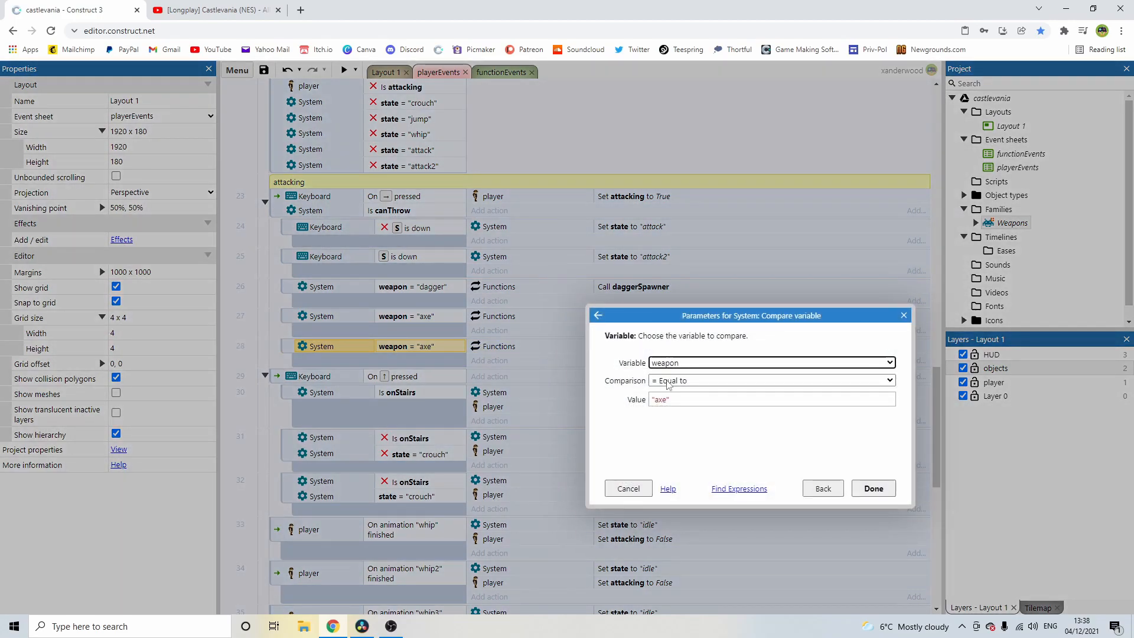
pyautogui.click(665, 399)
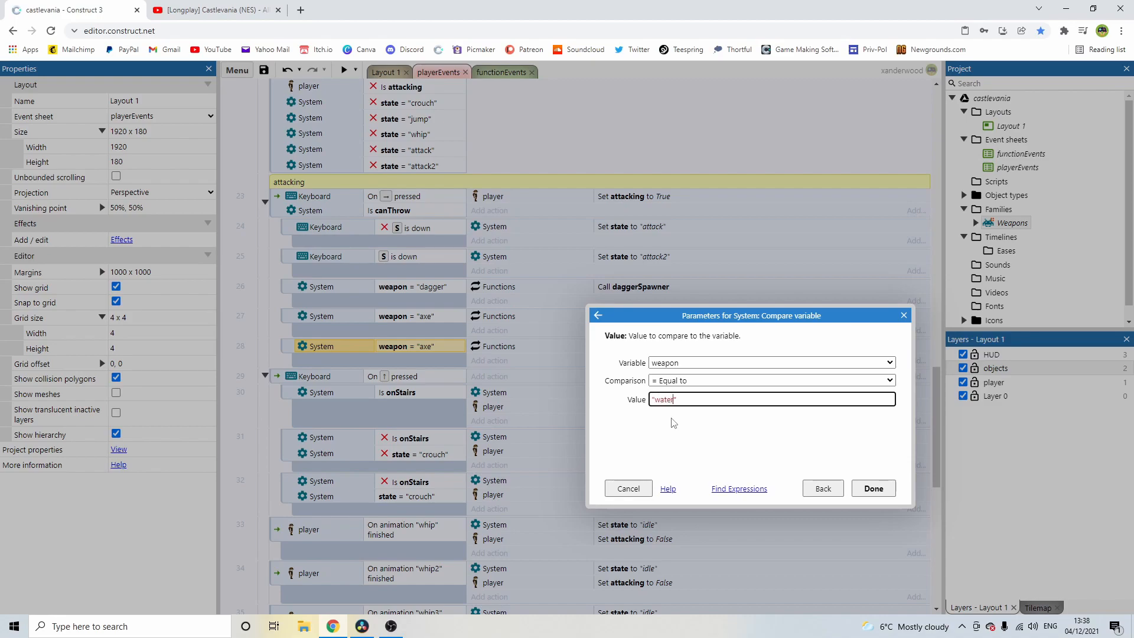
pyautogui.press('Return')
pyautogui.doubleClick(643, 346)
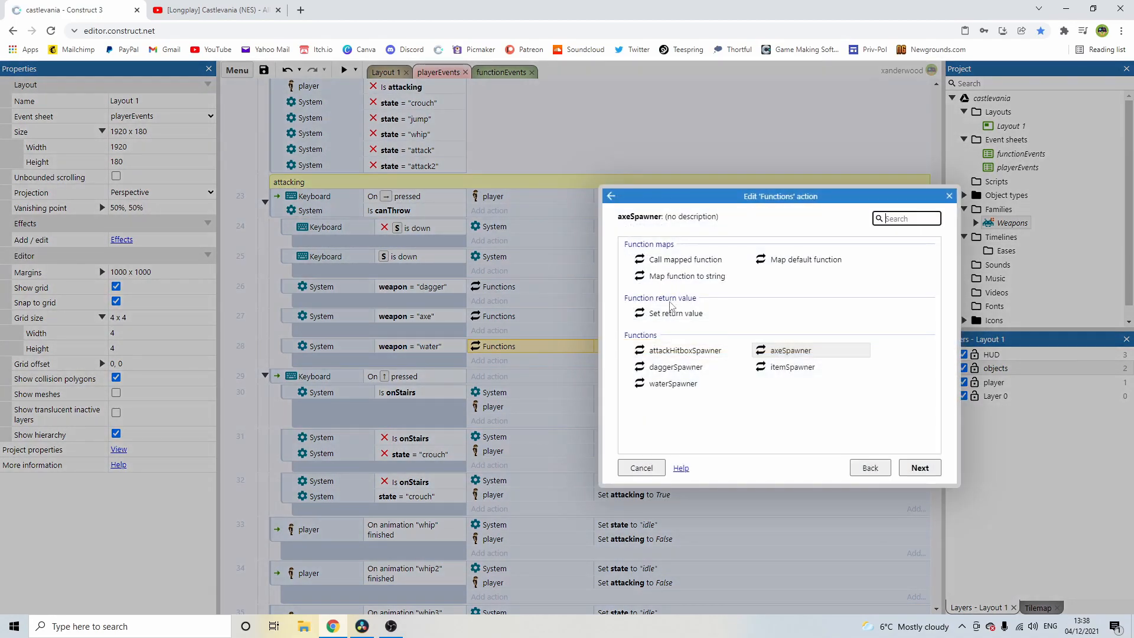
pyautogui.doubleClick(673, 383)
# Step: Expand the PickUps group and duplicate the event for player_base colliding with daggerPickup
pyautogui.scroll(-10, 494, 319)
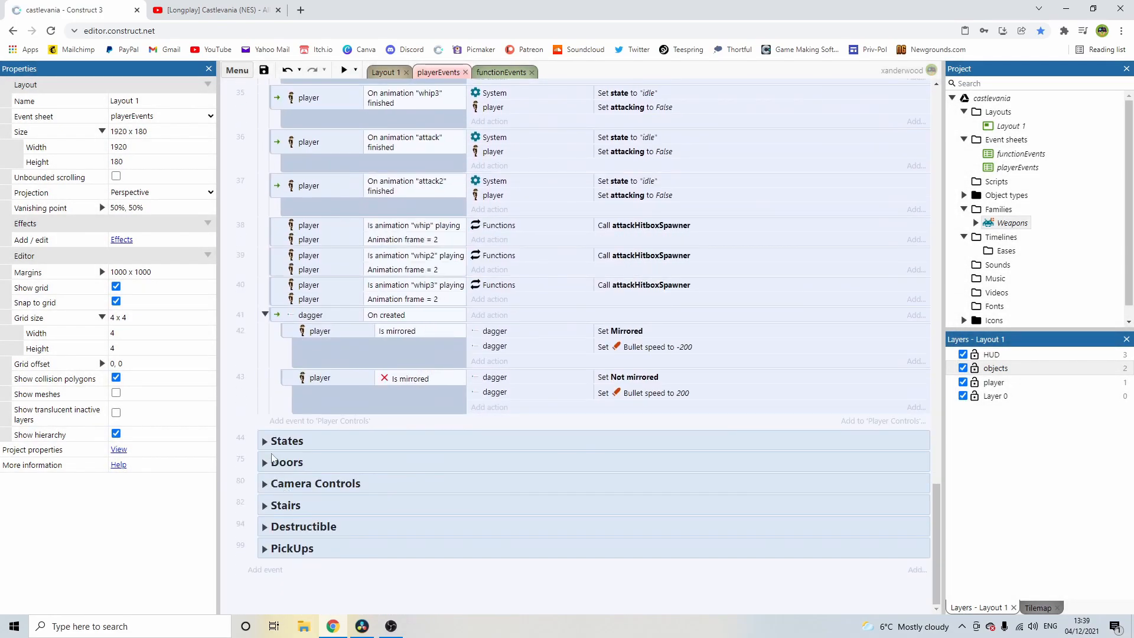
pyautogui.click(265, 549)
pyautogui.scroll(-4, 337, 486)
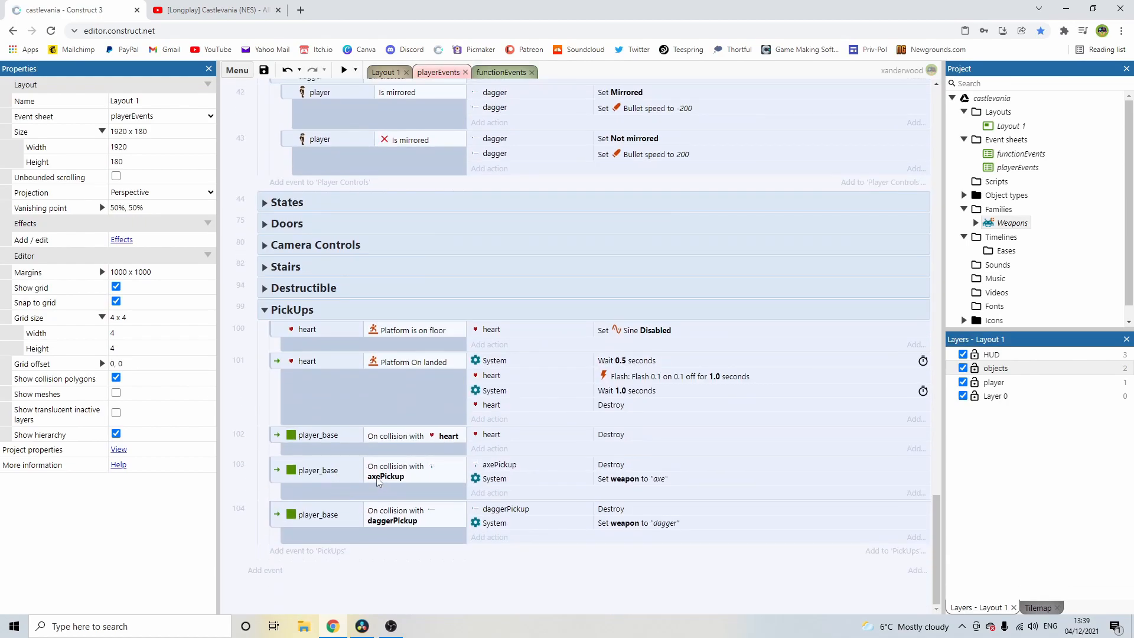
pyautogui.click(276, 517)
pyautogui.hotkey('ctrl', 'c')
pyautogui.hotkey('ctrl', 'v')
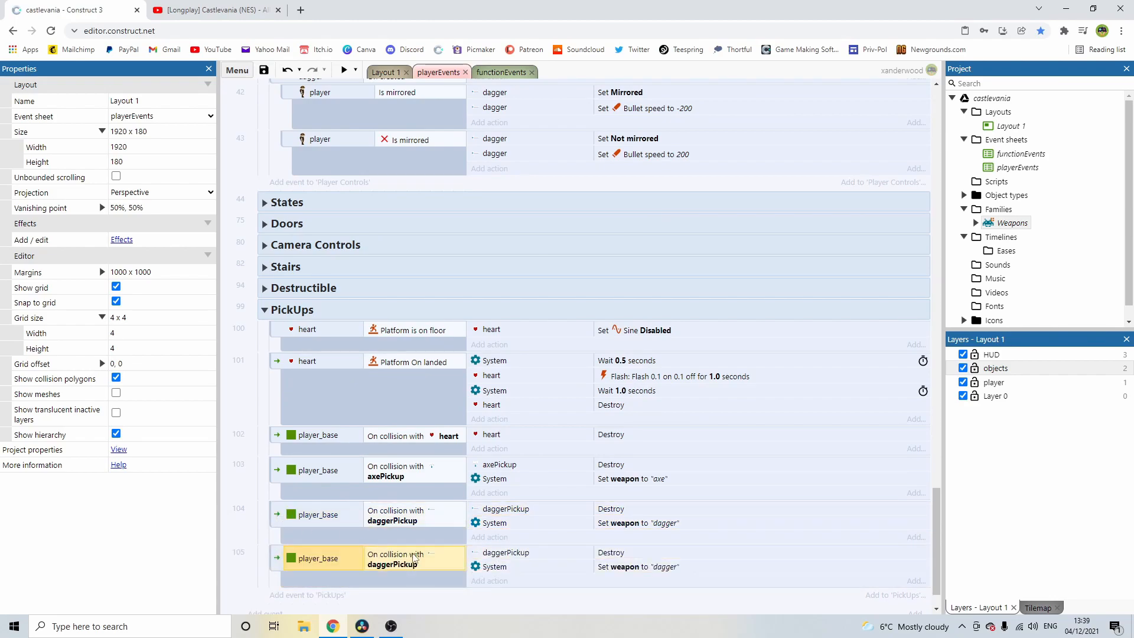
# Step: Change the collision object in the copied pickup event's condition to holyWaterPickup
pyautogui.doubleClick(413, 558)
pyautogui.click(741, 372)
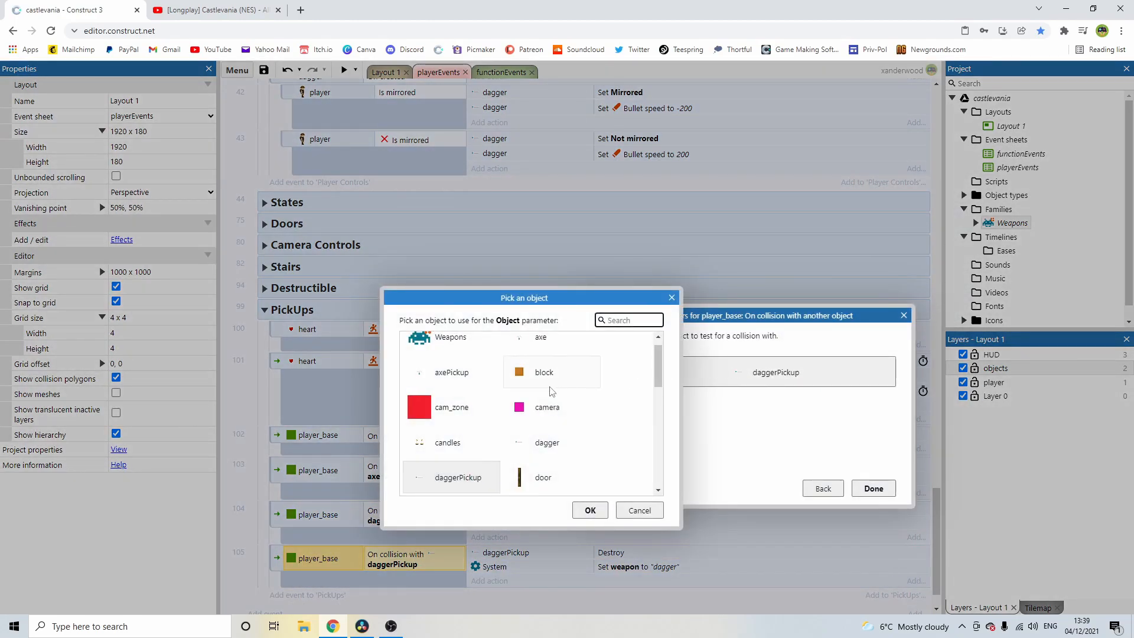
pyautogui.scroll(-3, 554, 383)
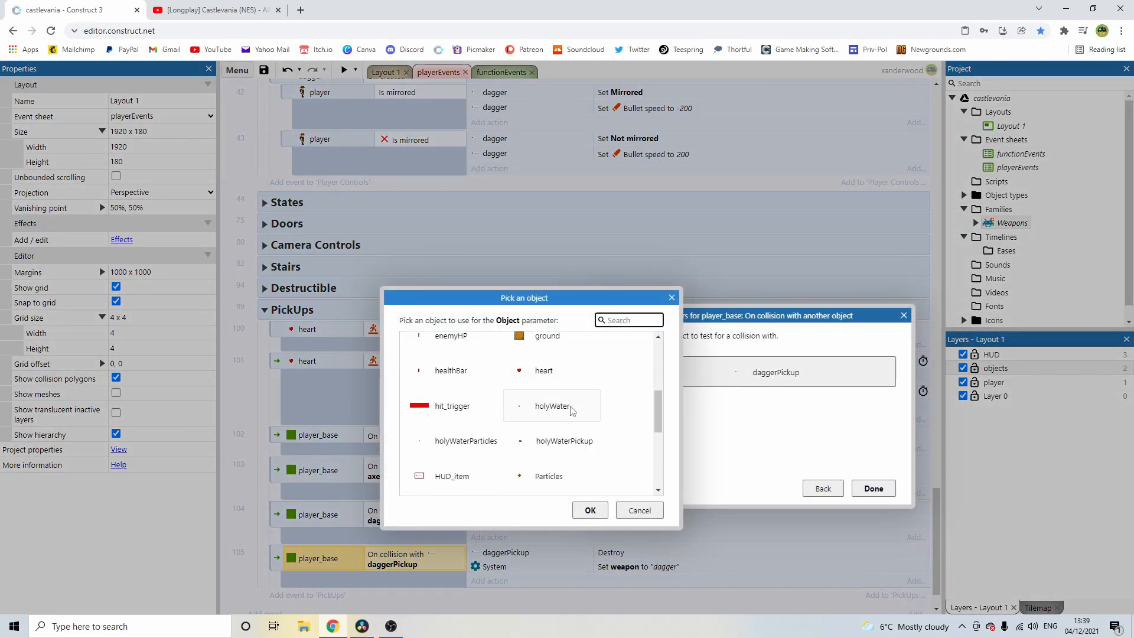
pyautogui.doubleClick(564, 441)
pyautogui.click(873, 488)
# Step: Replace the copied pickup event's Destroy action so it destroys holyWaterPickup
pyautogui.scroll(-1, 516, 483)
pyautogui.doubleClick(525, 511)
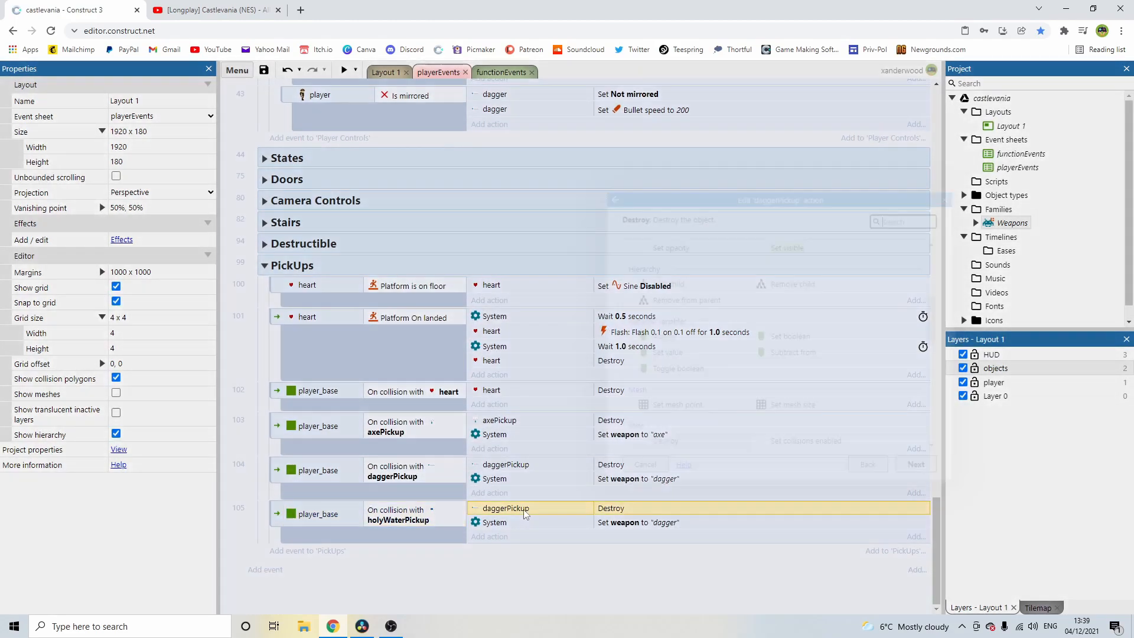
pyautogui.scroll(-3, 792, 393)
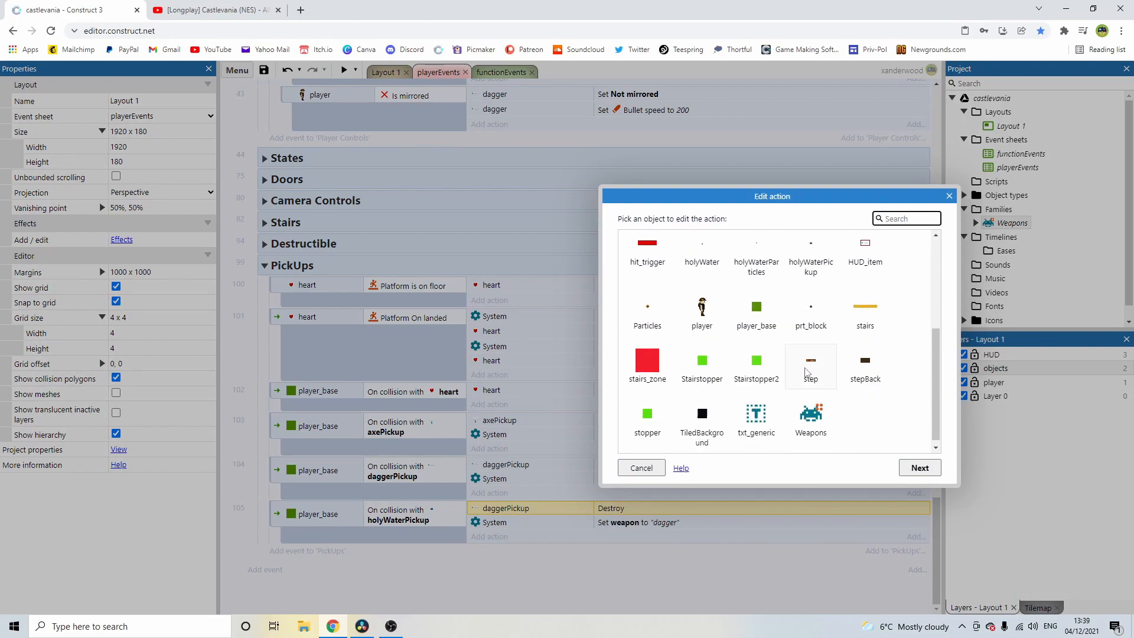
pyautogui.click(806, 262)
pyautogui.doubleClick(807, 261)
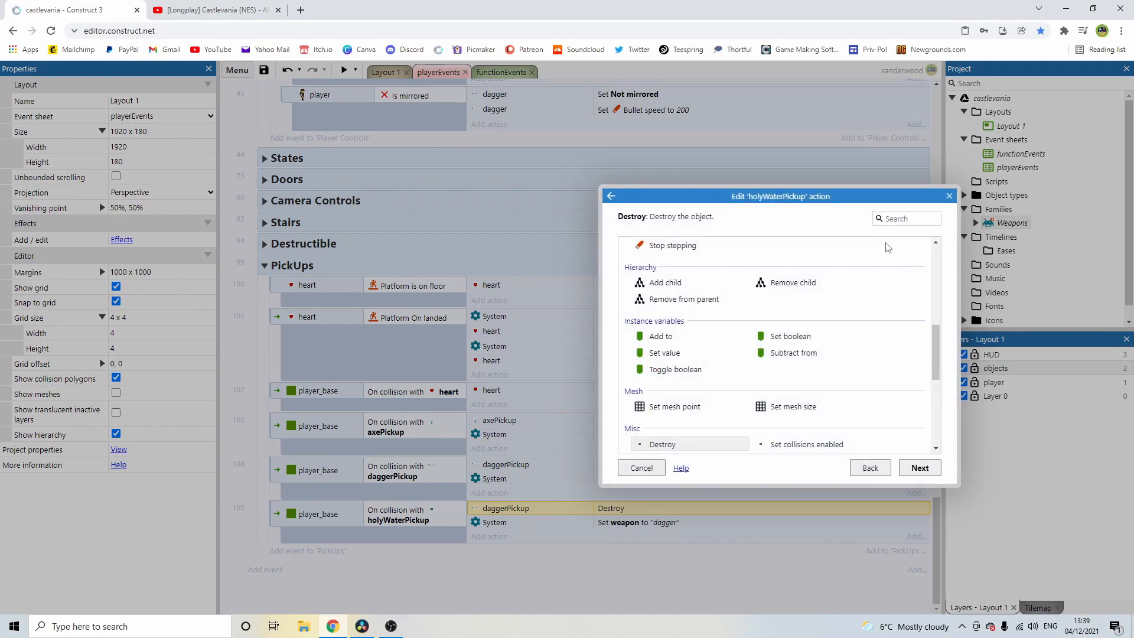
pyautogui.click(904, 218)
pyautogui.write('des')
pyautogui.doubleClick(673, 297)
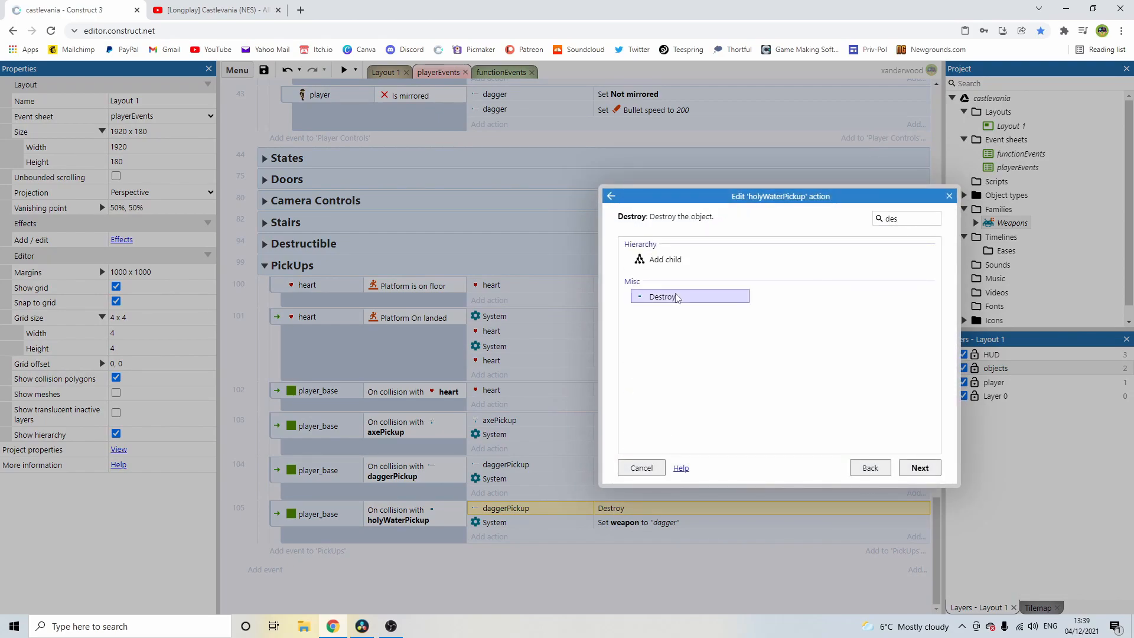
# Step: Make the holyWaterPickup collision event set the weapon variable to "water"
pyautogui.doubleClick(636, 524)
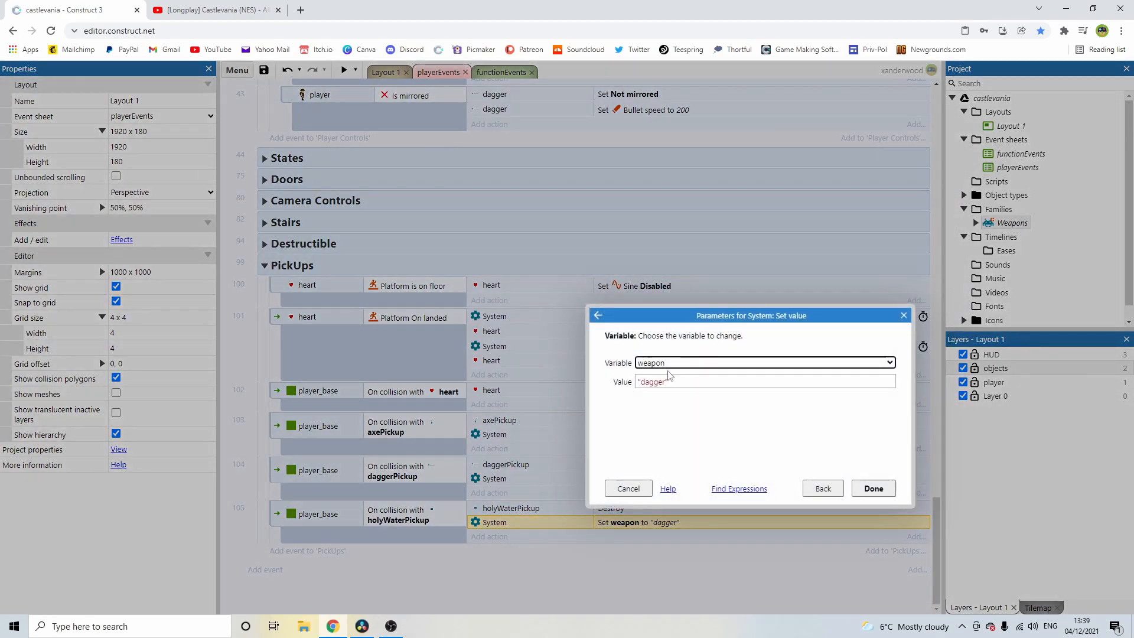
pyautogui.write('wat')
pyautogui.press('Return')
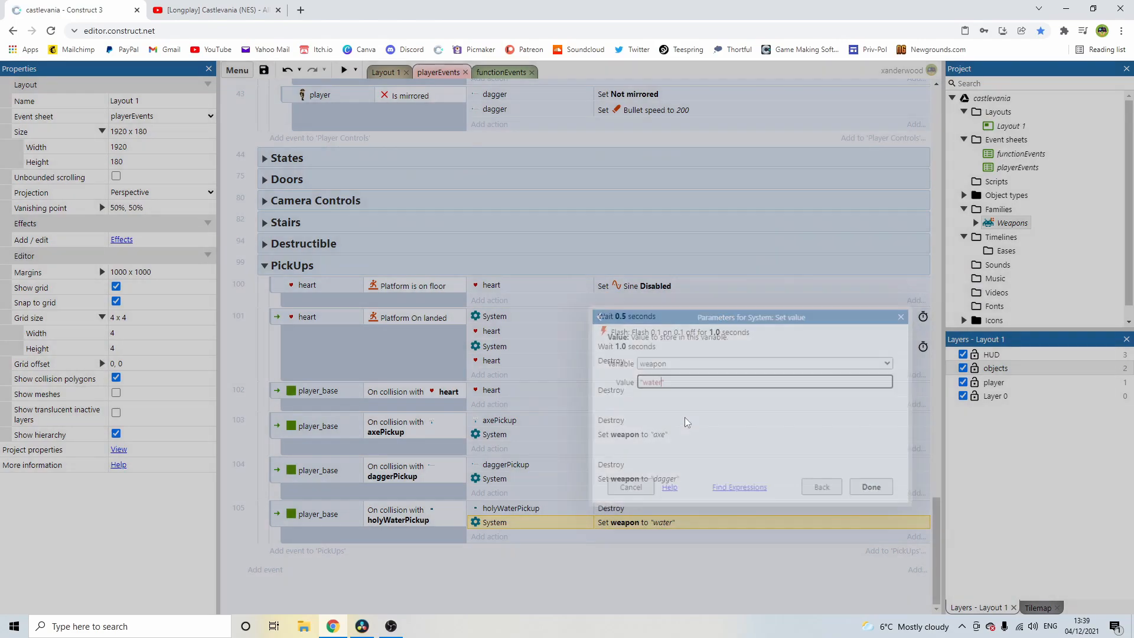
pyautogui.click(500, 73)
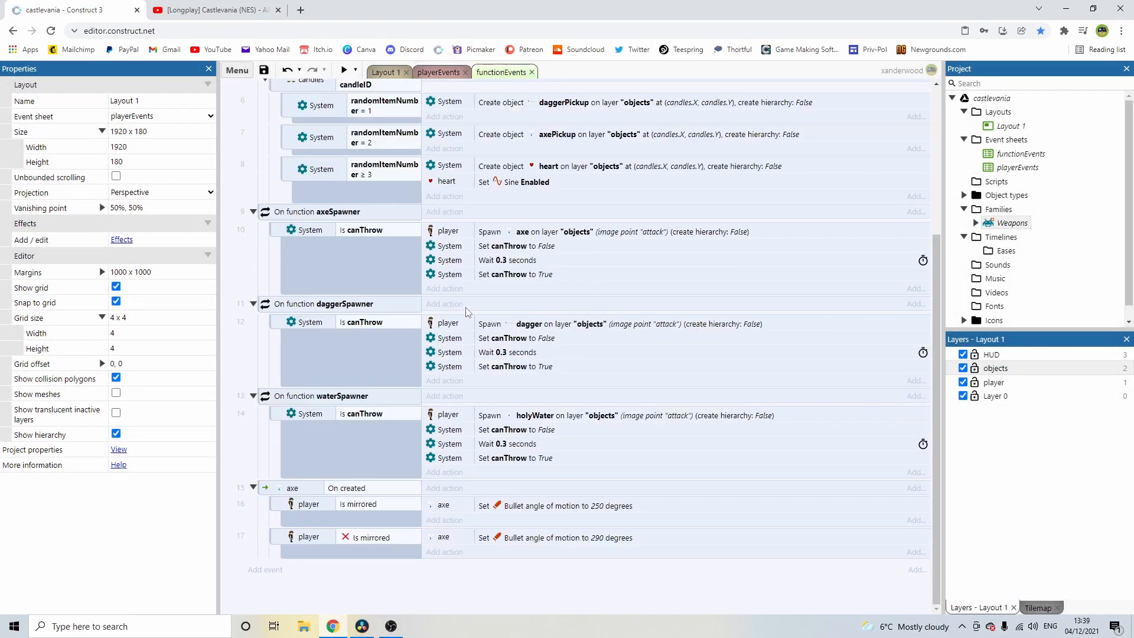
pyautogui.click(509, 420)
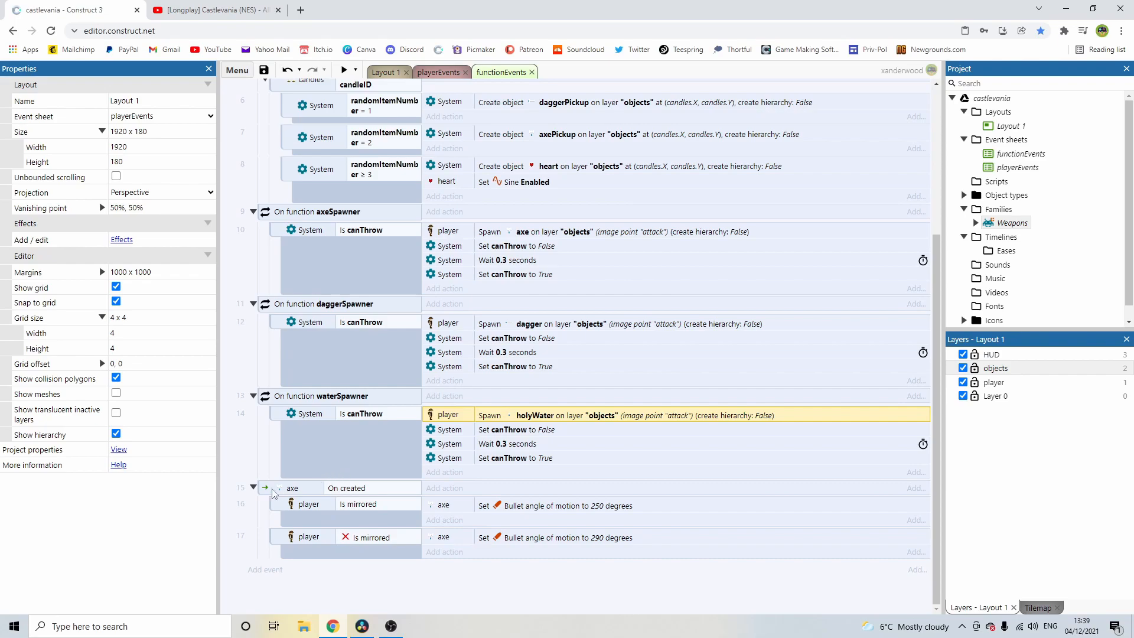
pyautogui.scroll(5, 366, 446)
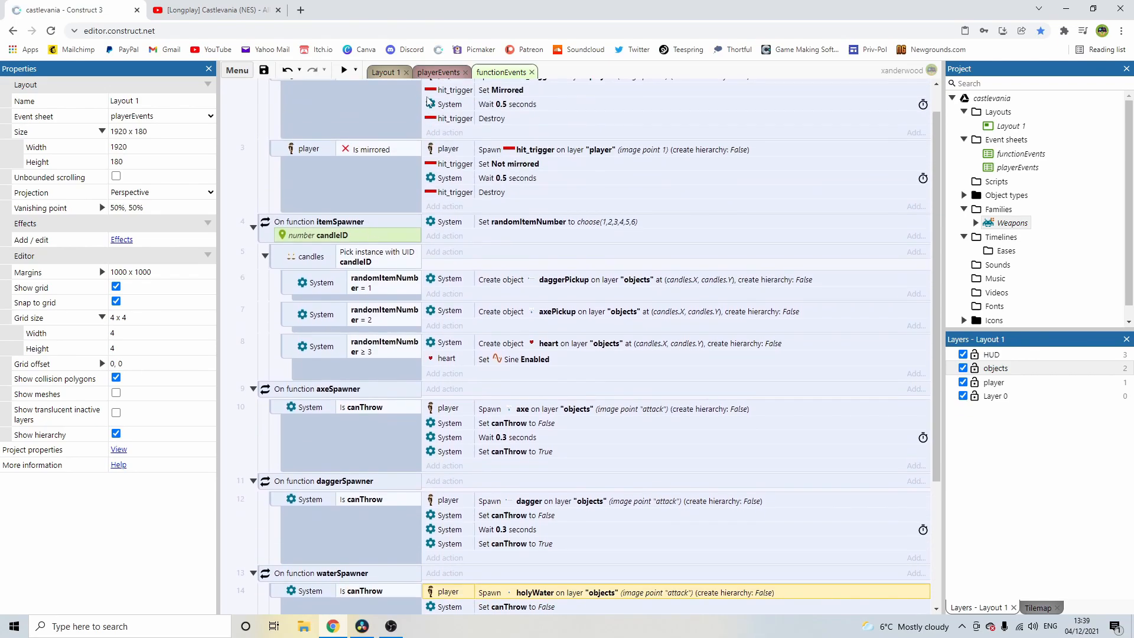
# Step: Add an event to the PickUps group of playerEvents for holyWater on collision with ground
pyautogui.click(438, 72)
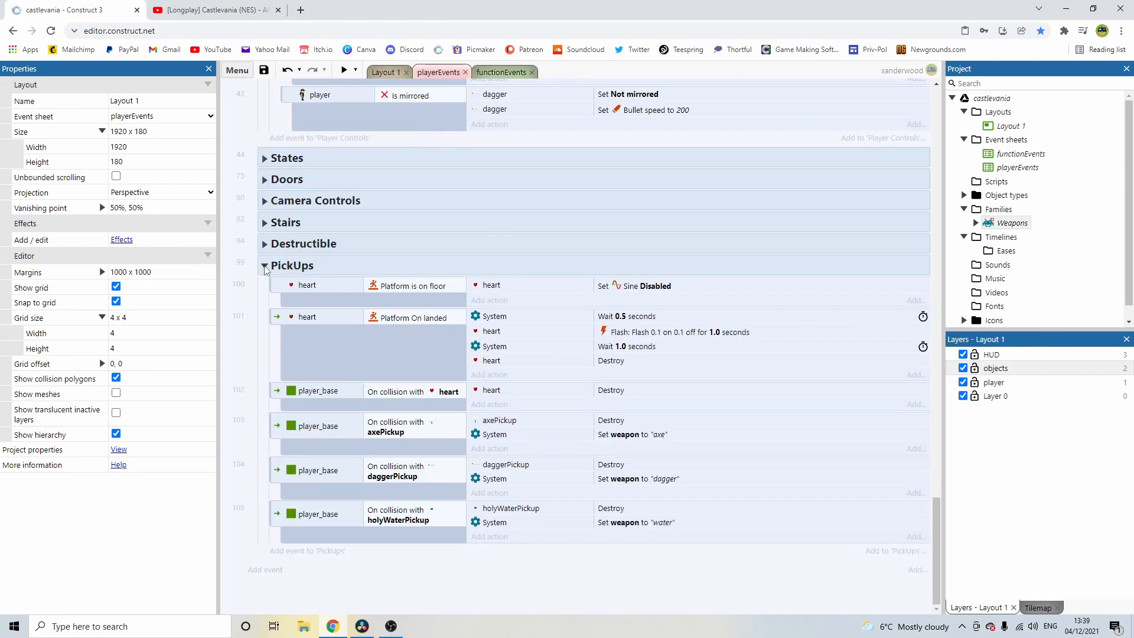
pyautogui.click(316, 550)
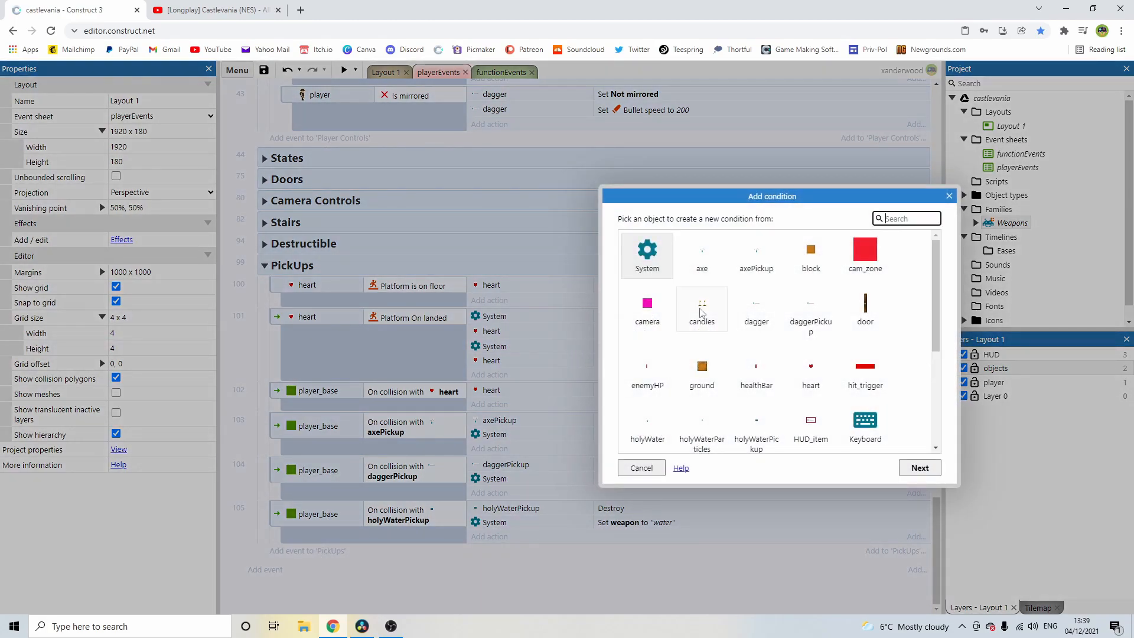
pyautogui.scroll(-2, 785, 332)
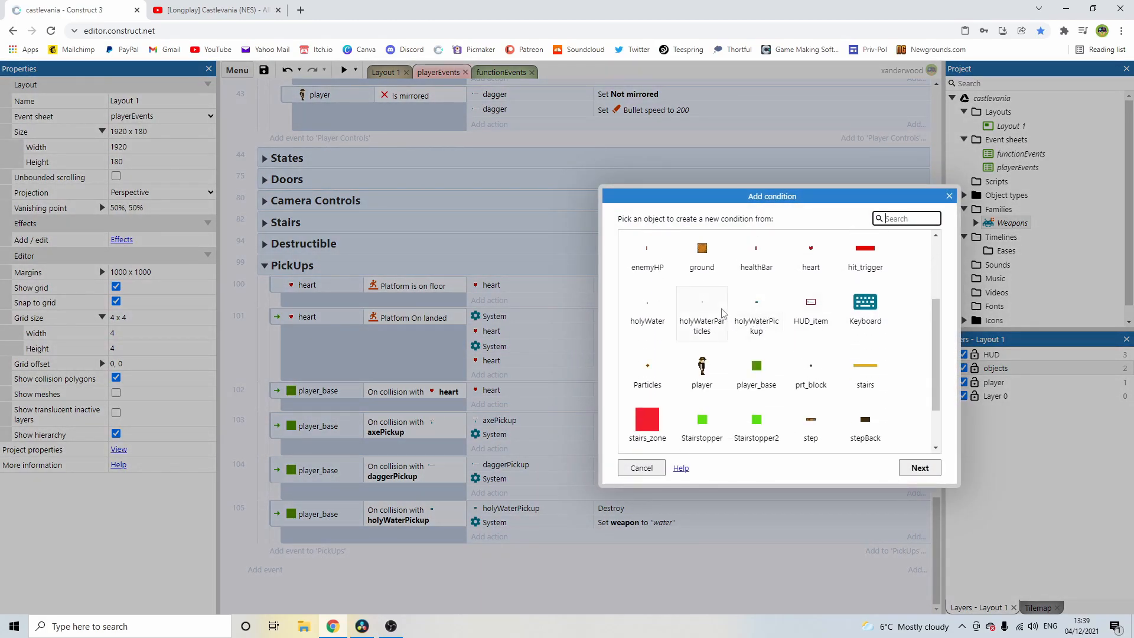
pyautogui.doubleClick(647, 308)
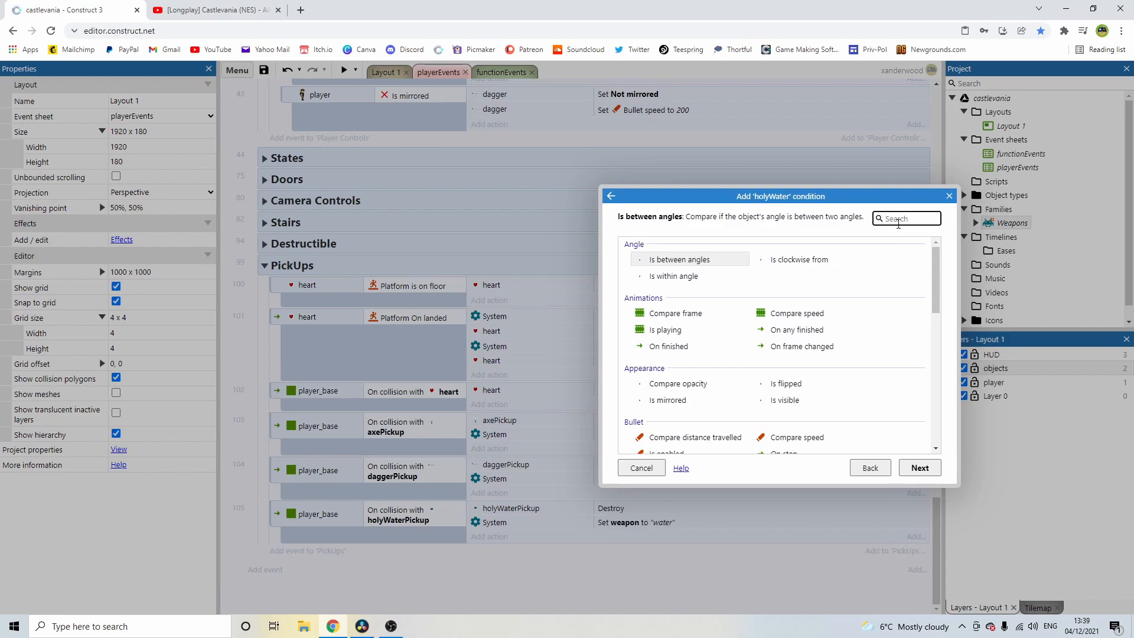
pyautogui.scroll(-3, 773, 319)
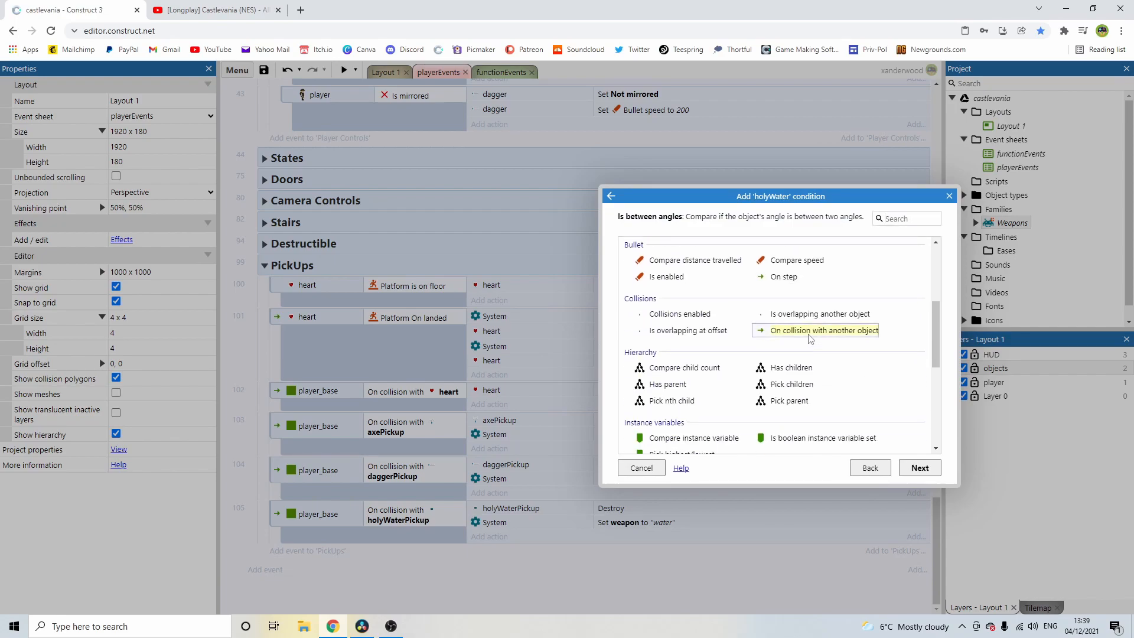
pyautogui.doubleClick(809, 331)
pyautogui.click(738, 367)
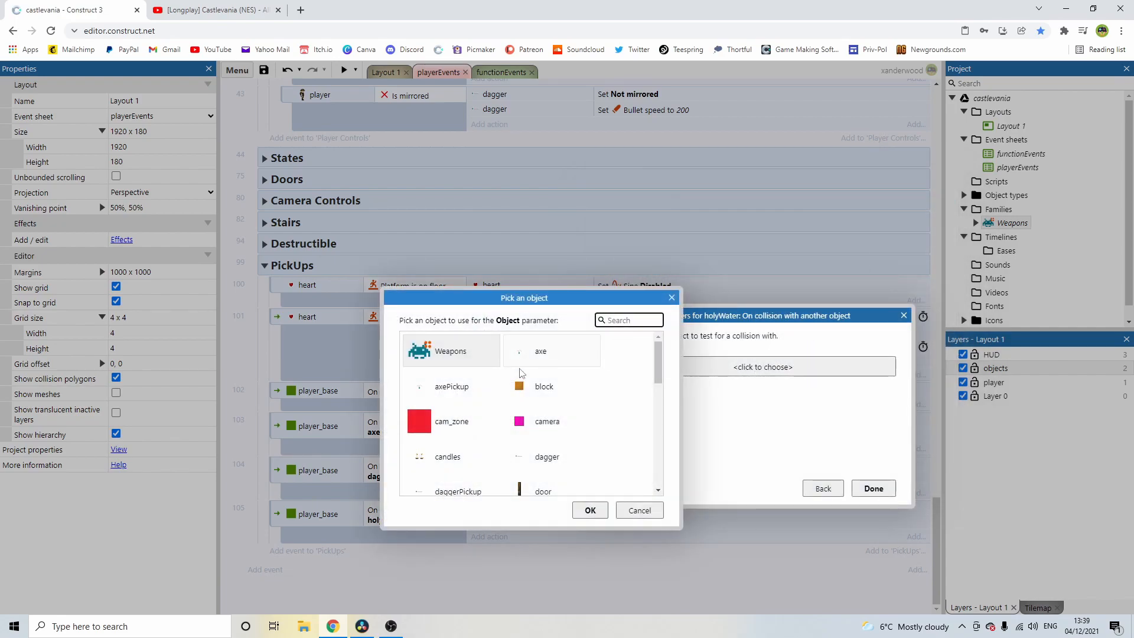
pyautogui.scroll(-3, 530, 367)
pyautogui.doubleClick(545, 407)
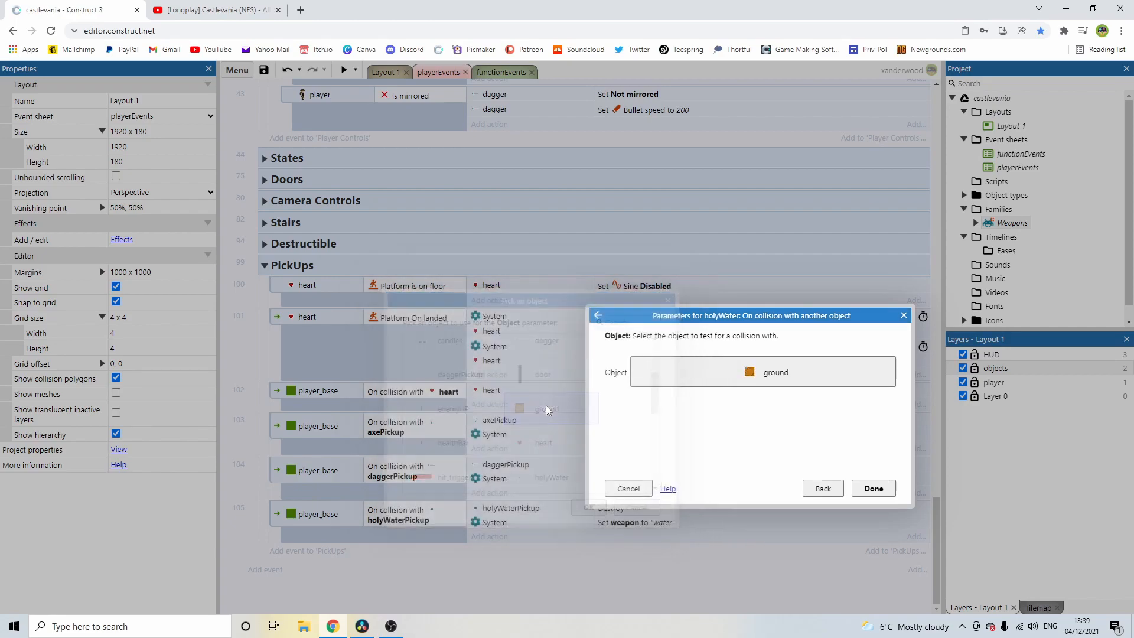
pyautogui.click(868, 489)
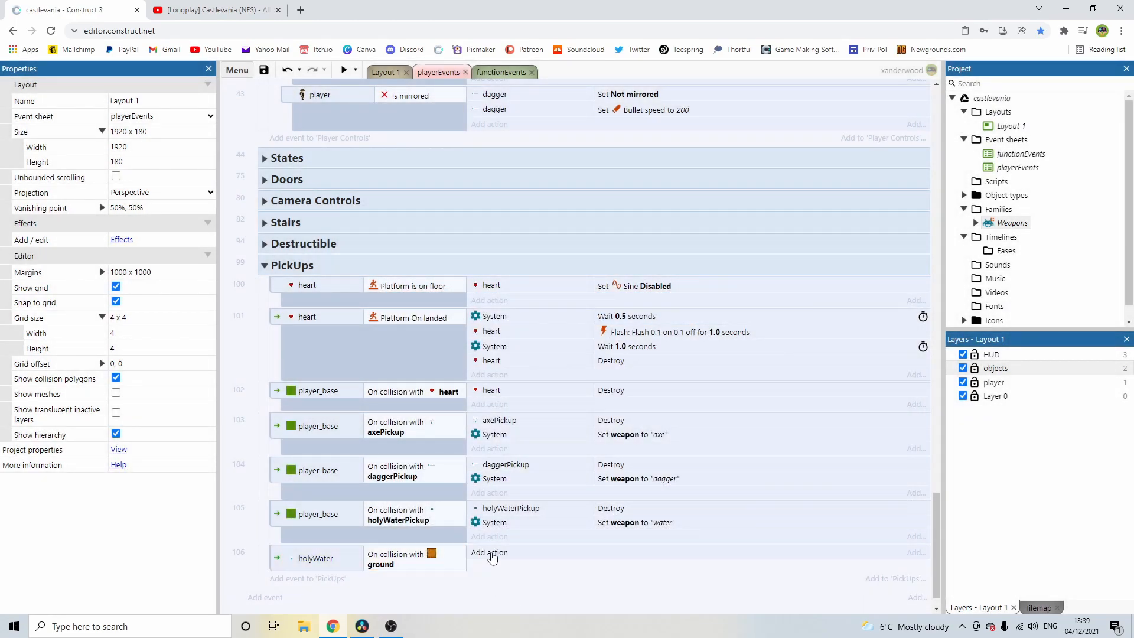
# Step: Add a Destroy action for holyWater to the ground collision event
pyautogui.click(491, 553)
pyautogui.write('ho')
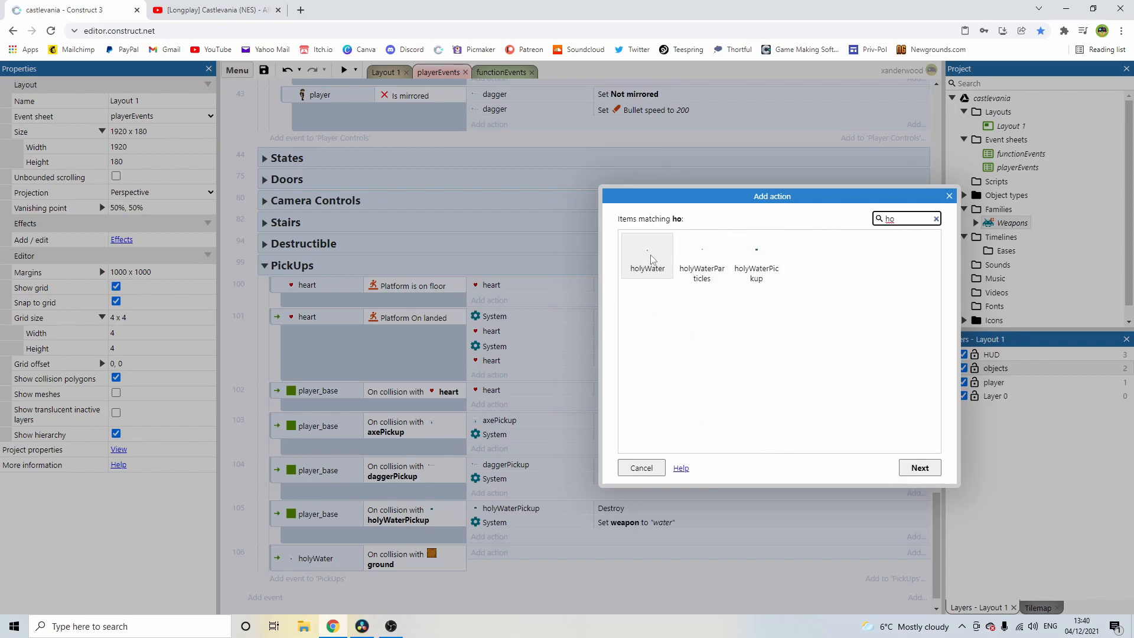
pyautogui.doubleClick(649, 257)
pyautogui.write('des')
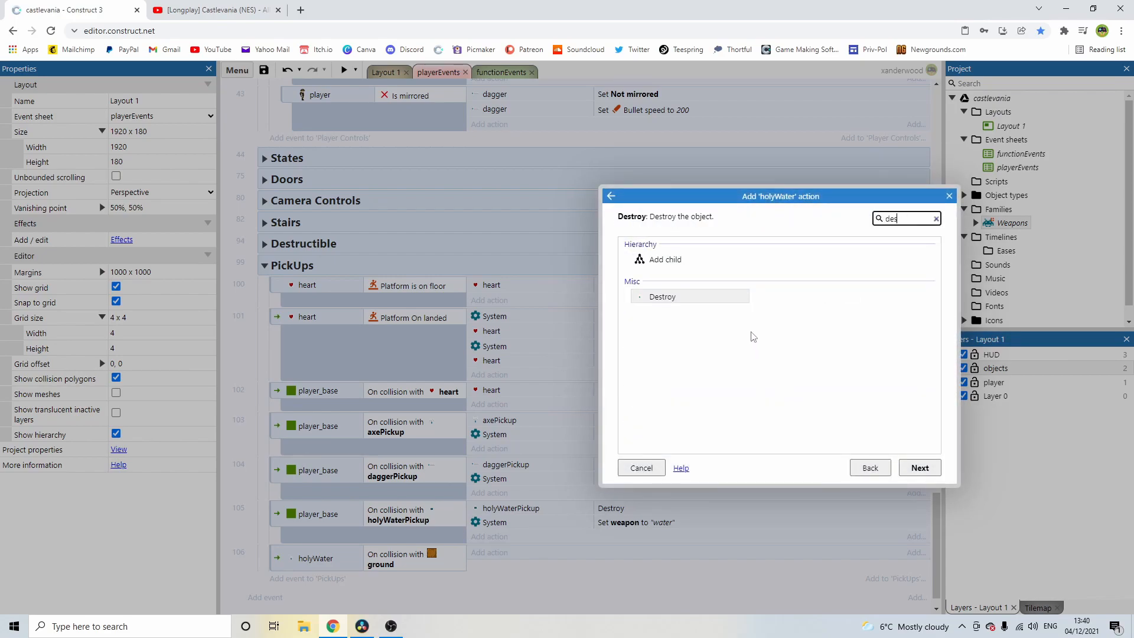
pyautogui.doubleClick(661, 297)
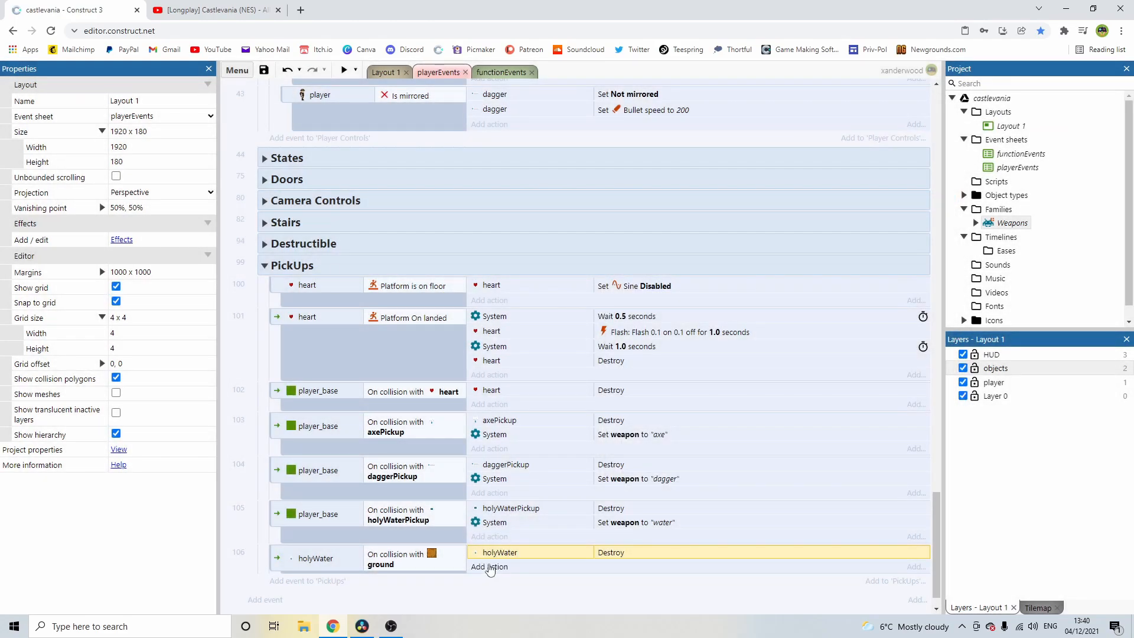
# Step: Add a Spawn another object action for holyWater to the ground collision event, choosing holyWaterParticles as the object
pyautogui.click(490, 567)
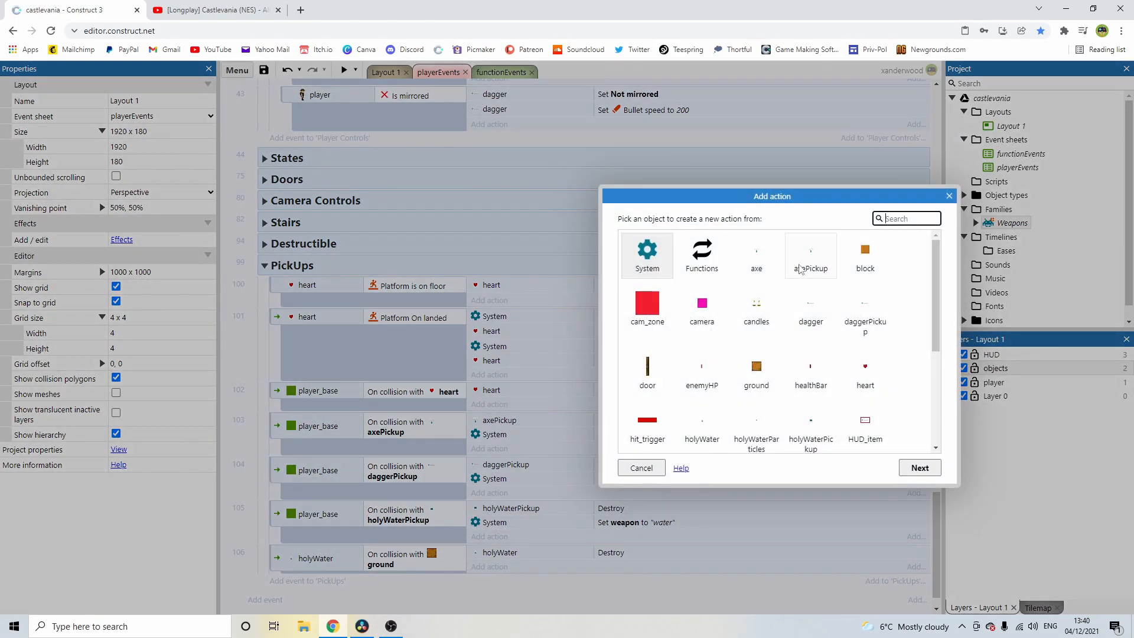
pyautogui.scroll(-1, 797, 414)
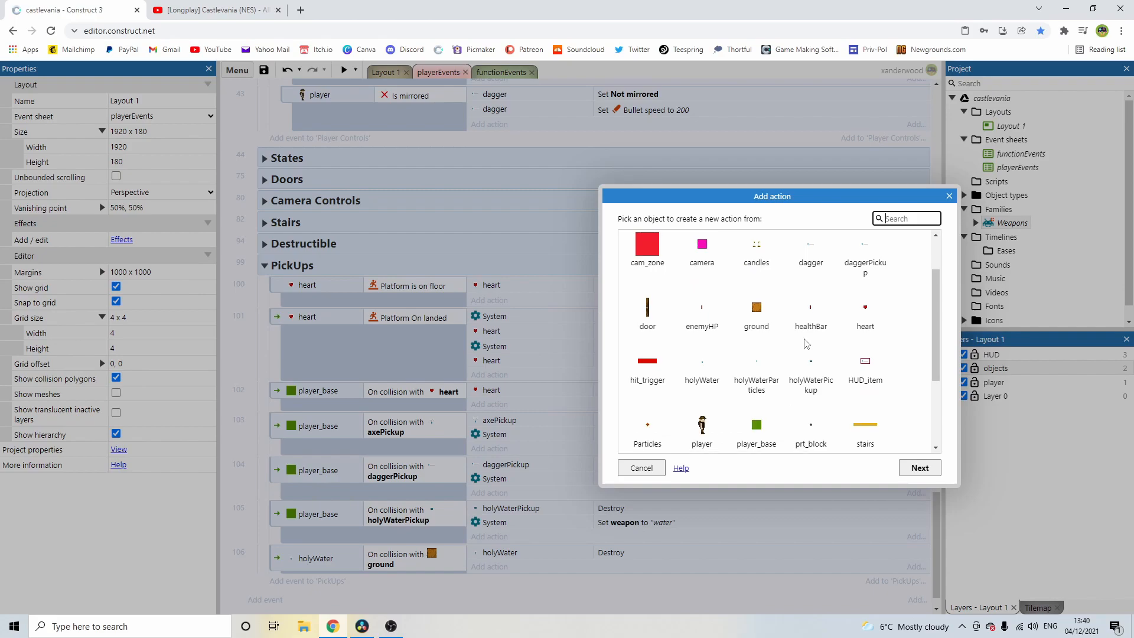
pyautogui.doubleClick(702, 367)
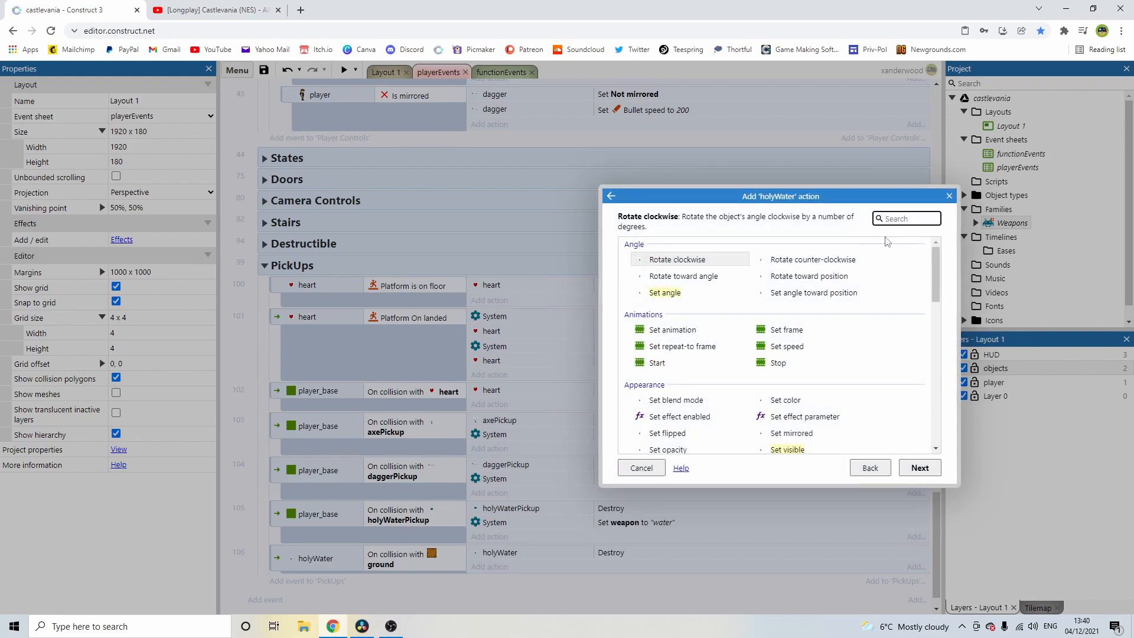
pyautogui.write('spaw')
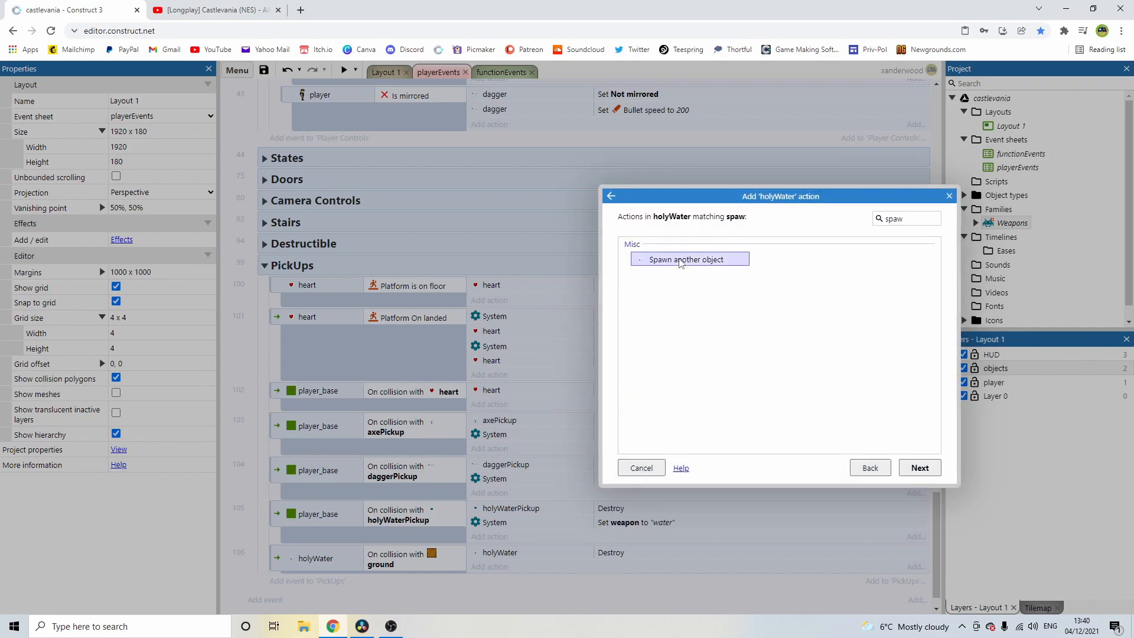
pyautogui.doubleClick(680, 260)
pyautogui.click(783, 369)
pyautogui.scroll(-5, 572, 376)
pyautogui.doubleClick(558, 402)
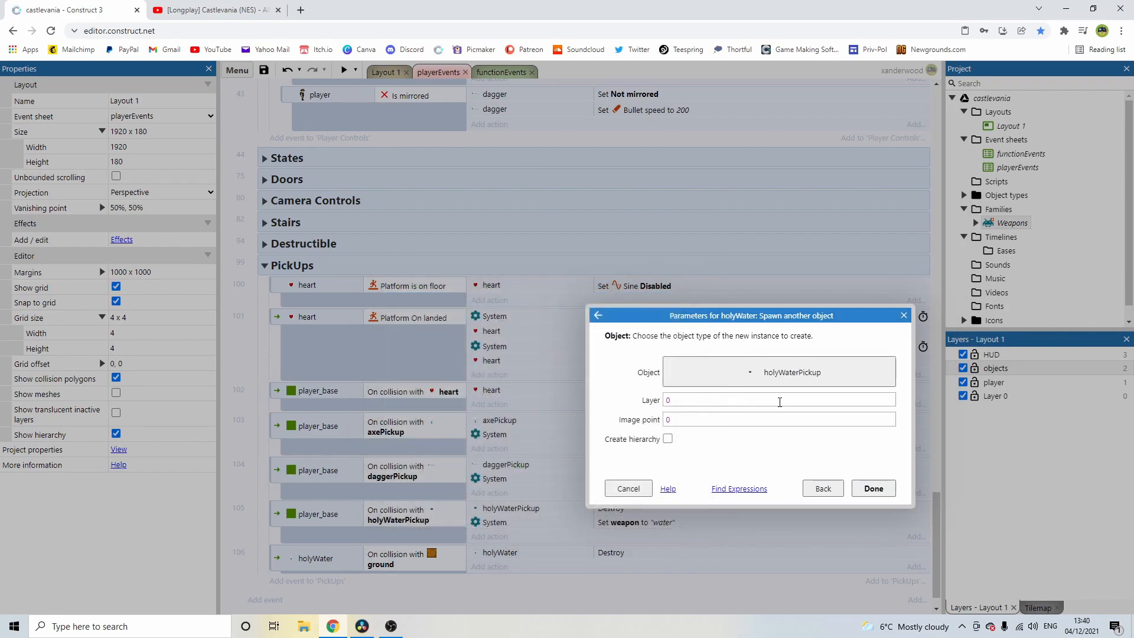
pyautogui.click(767, 371)
pyautogui.scroll(-1, 530, 413)
pyautogui.doubleClick(466, 418)
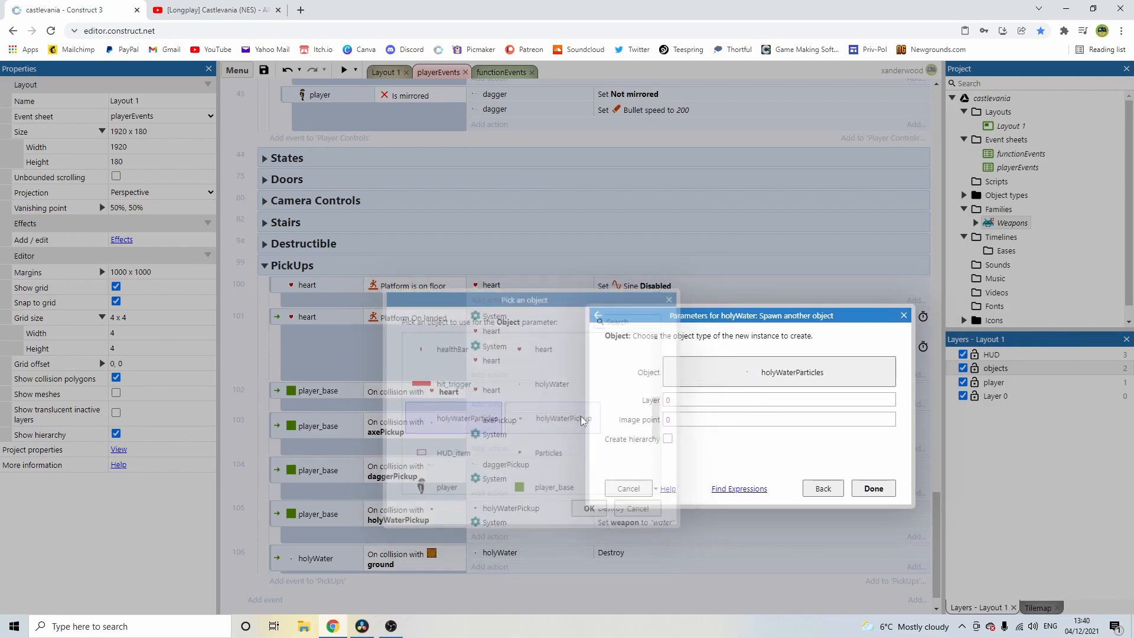
# Step: Set the spawn layer to "objects", finish the action and place it above holyWater's Destroy action
pyautogui.click(680, 400)
pyautogui.write('"')
pyautogui.click(698, 444)
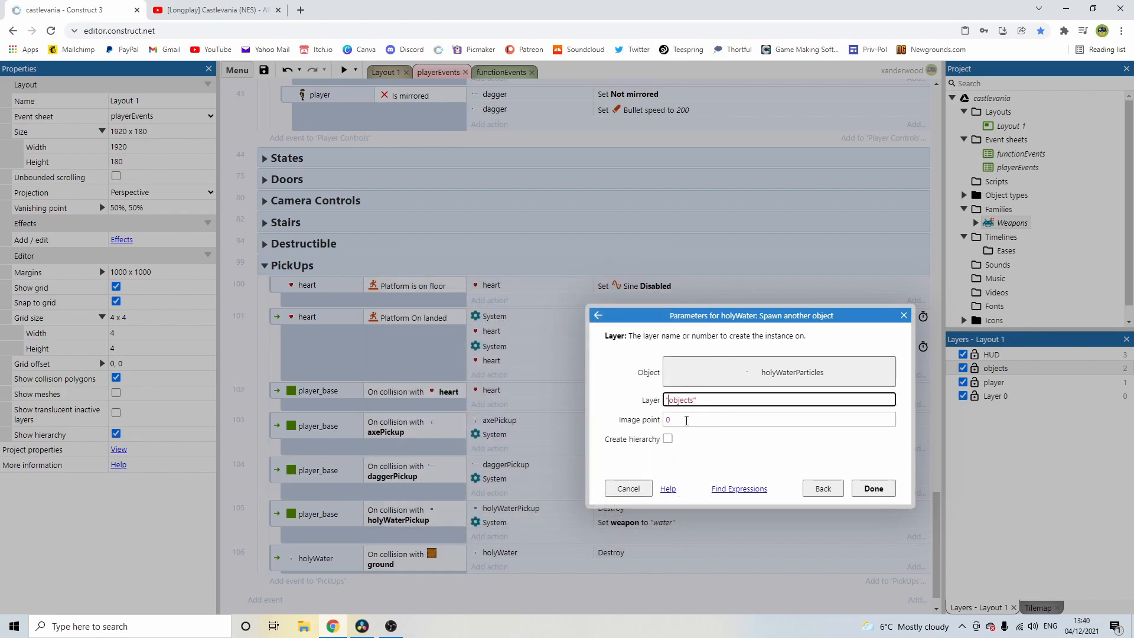
pyautogui.click(873, 488)
pyautogui.moveTo(609, 557); pyautogui.dragTo(613, 572)
pyautogui.scroll(-1, 613, 567)
pyautogui.click(564, 577)
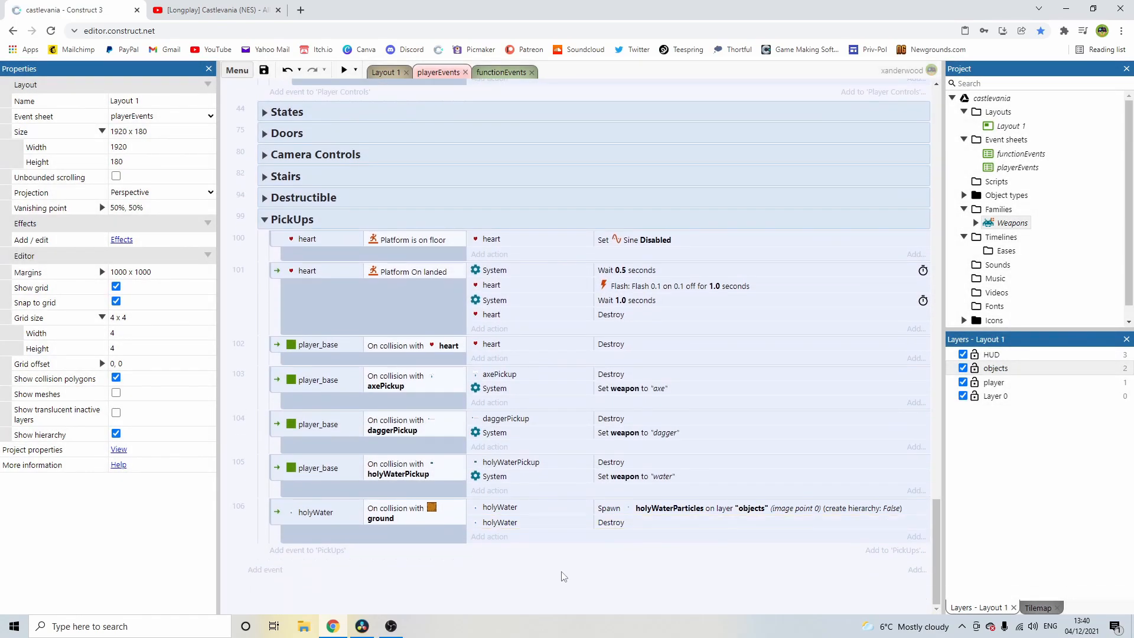
# Step: Preview the game briefly by walking the player to the right, and close the preview
pyautogui.click(342, 71)
pyautogui.press('Right')
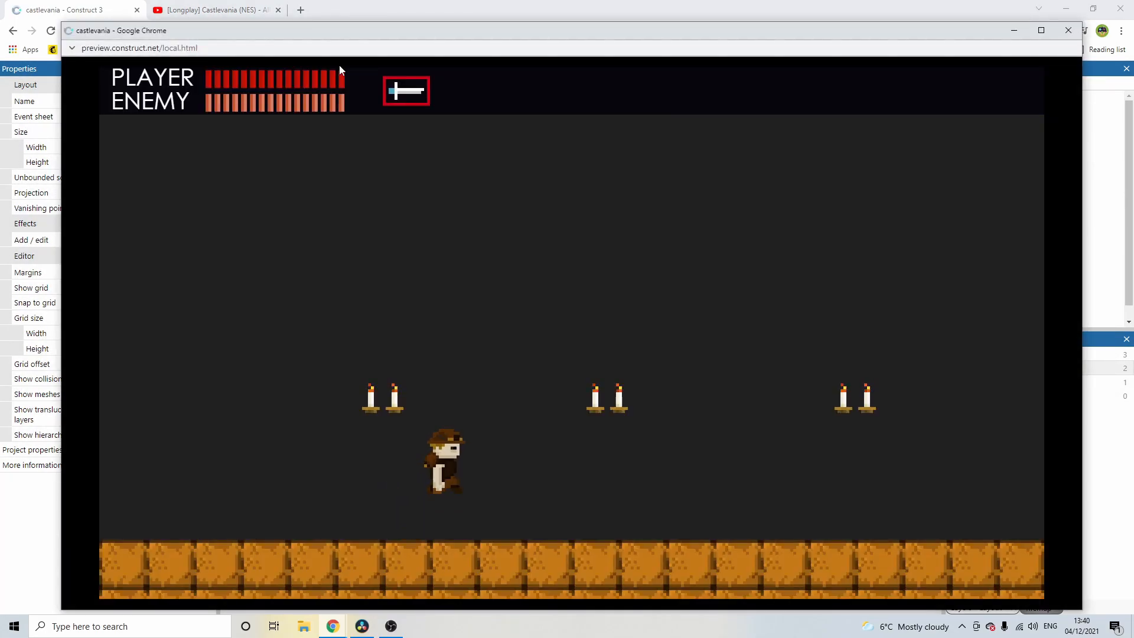
pyautogui.click(1067, 31)
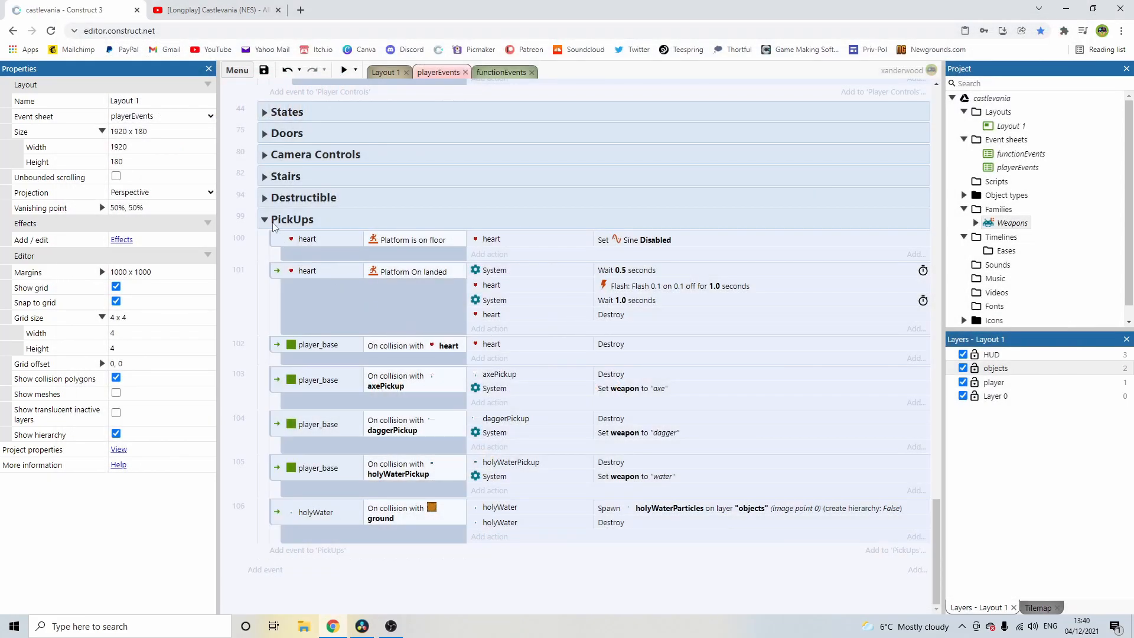
# Step: Duplicate the heart sub-event with randomItemNumber ≥ 3 under the itemSpawner function in functionEvents
pyautogui.click(491, 73)
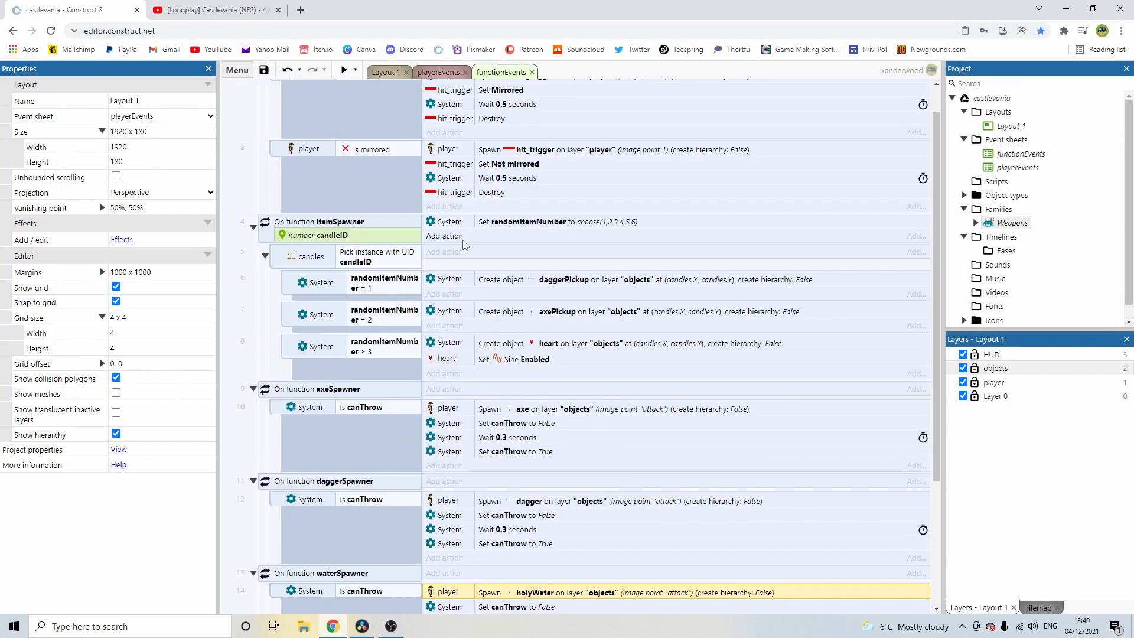
pyautogui.click(288, 347)
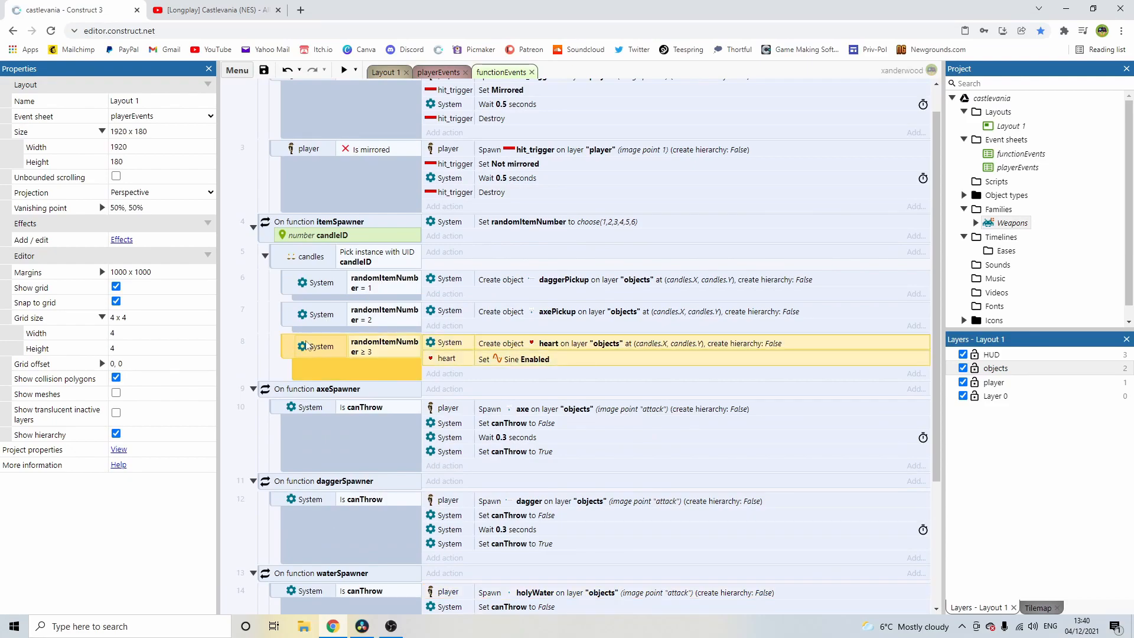
pyautogui.hotkey('ctrl', 'c')
pyautogui.hotkey('ctrl', 'v')
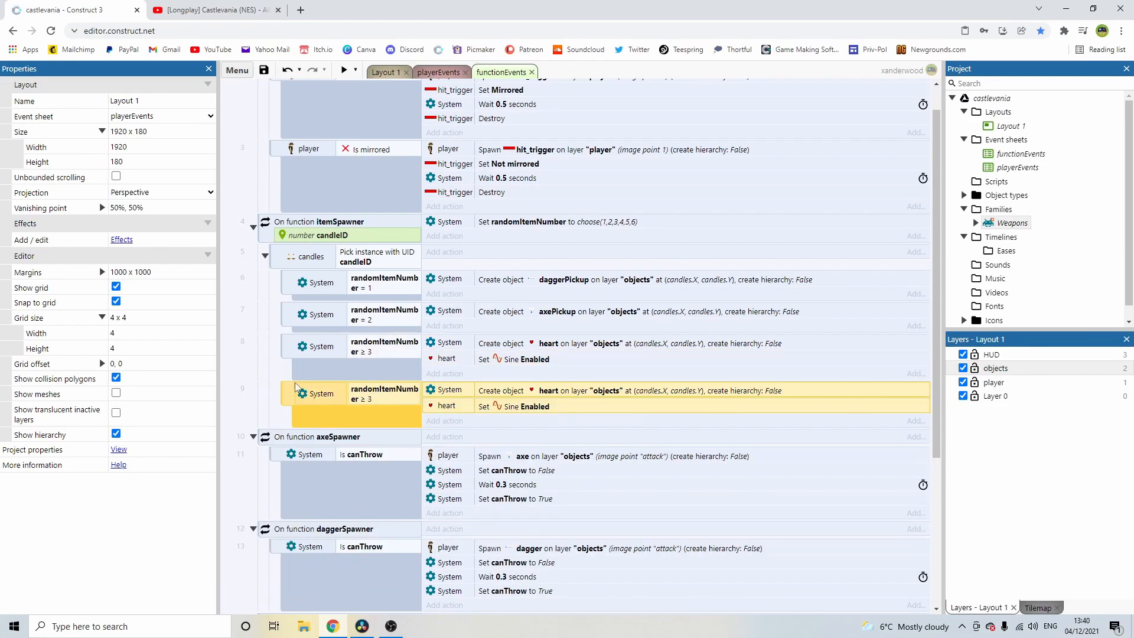
pyautogui.click(313, 223)
# Step: Change the comparison of the original heart sub-event's condition so that it tests randomItemNumber = 3
pyautogui.click(375, 353)
pyautogui.click(367, 399)
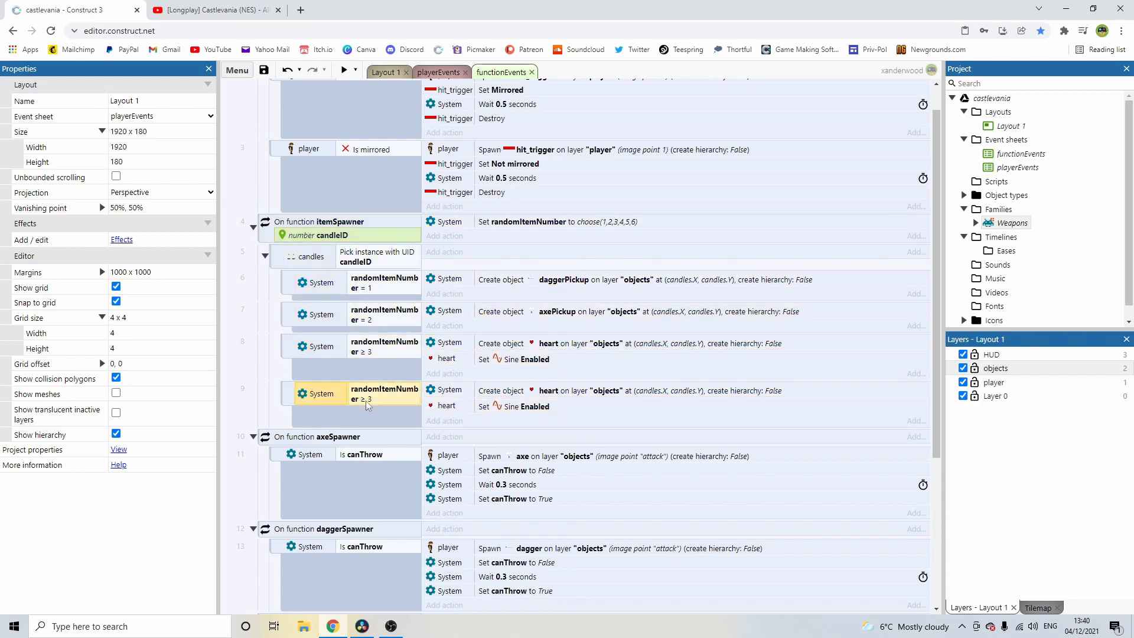
pyautogui.doubleClick(371, 352)
pyautogui.click(682, 381)
pyautogui.click(673, 392)
pyautogui.click(873, 488)
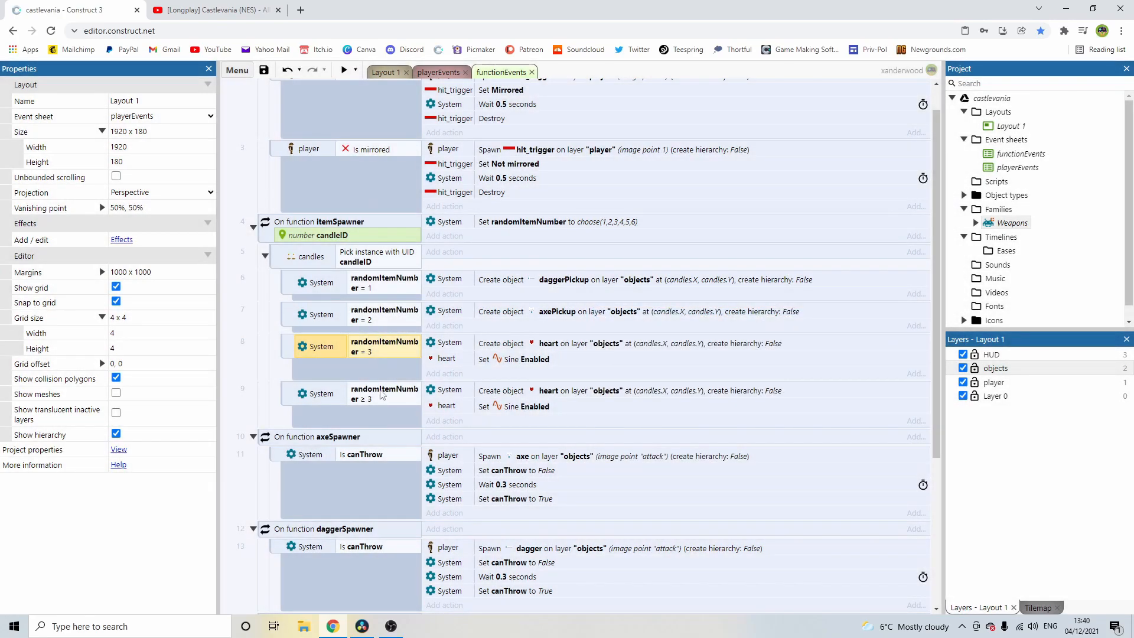
# Step: Set the compared value in the duplicated heart sub-event's condition to 4, so it tests randomItemNumber ≥ 4
pyautogui.doubleClick(381, 395)
pyautogui.click(635, 400)
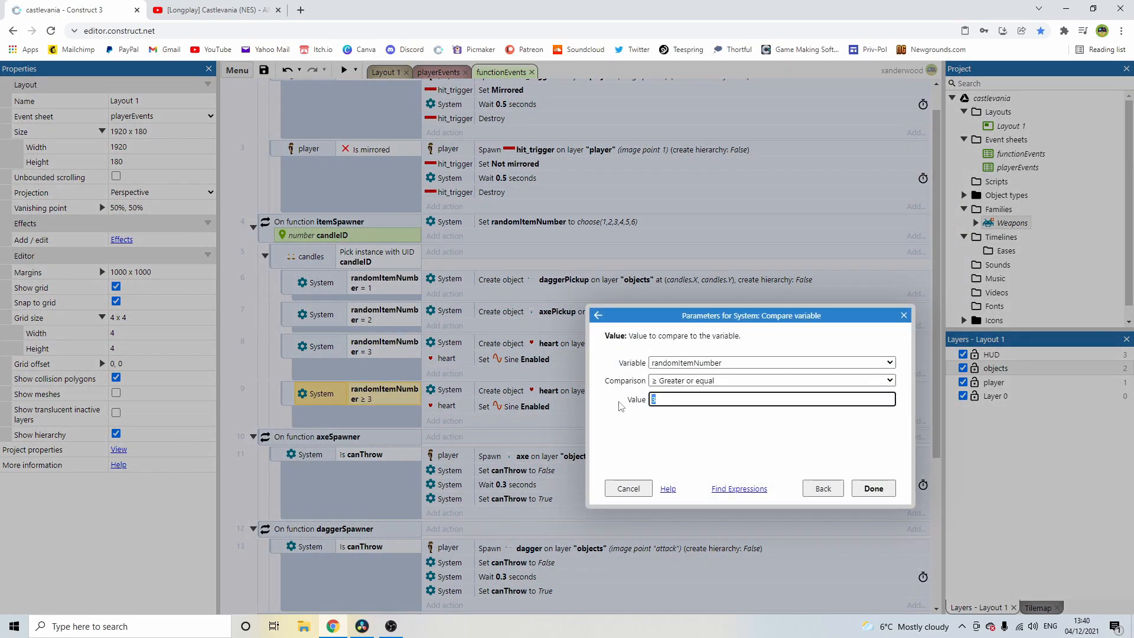
pyautogui.press('Return')
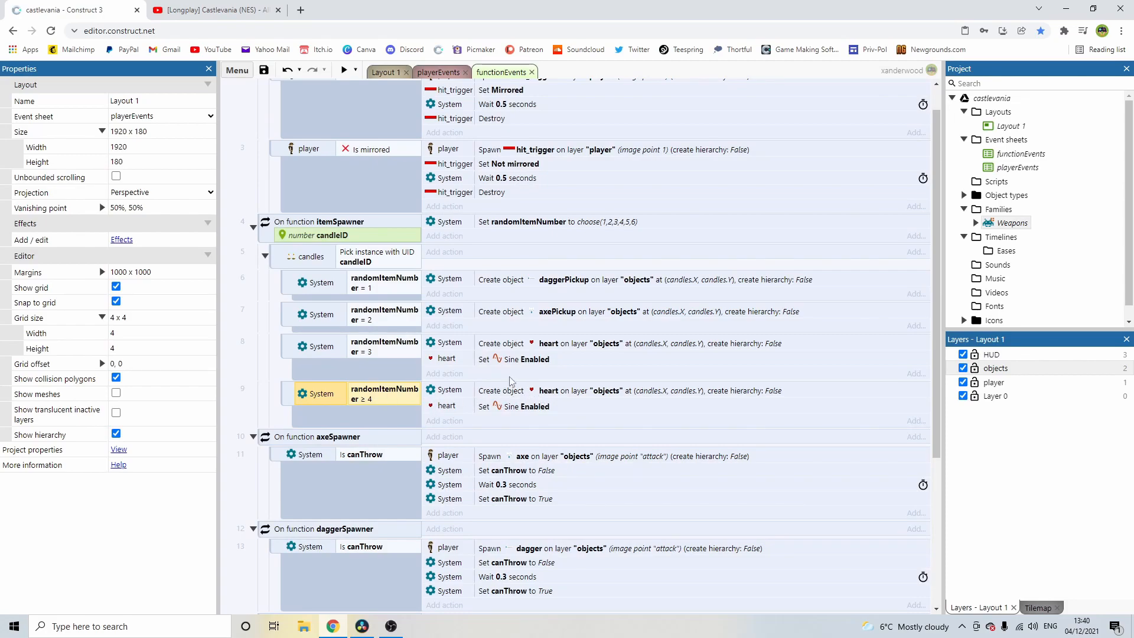
# Step: Make the randomItemNumber = 3 sub-event create holyWaterPickup instead of heart, and delete its heart Sine action
pyautogui.doubleClick(541, 344)
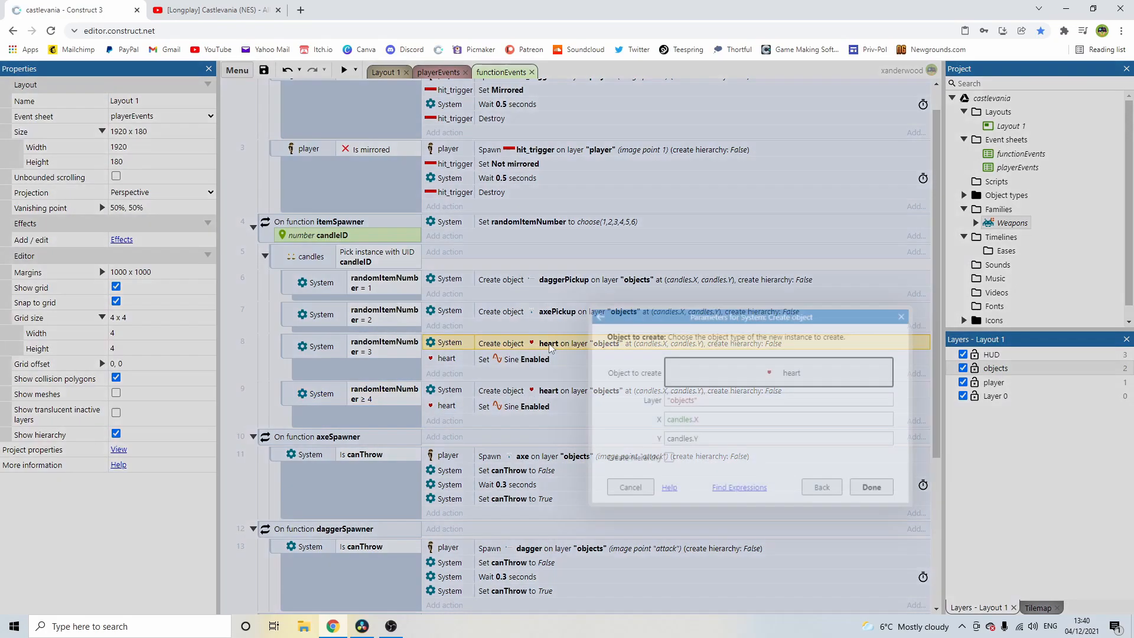
pyautogui.click(779, 371)
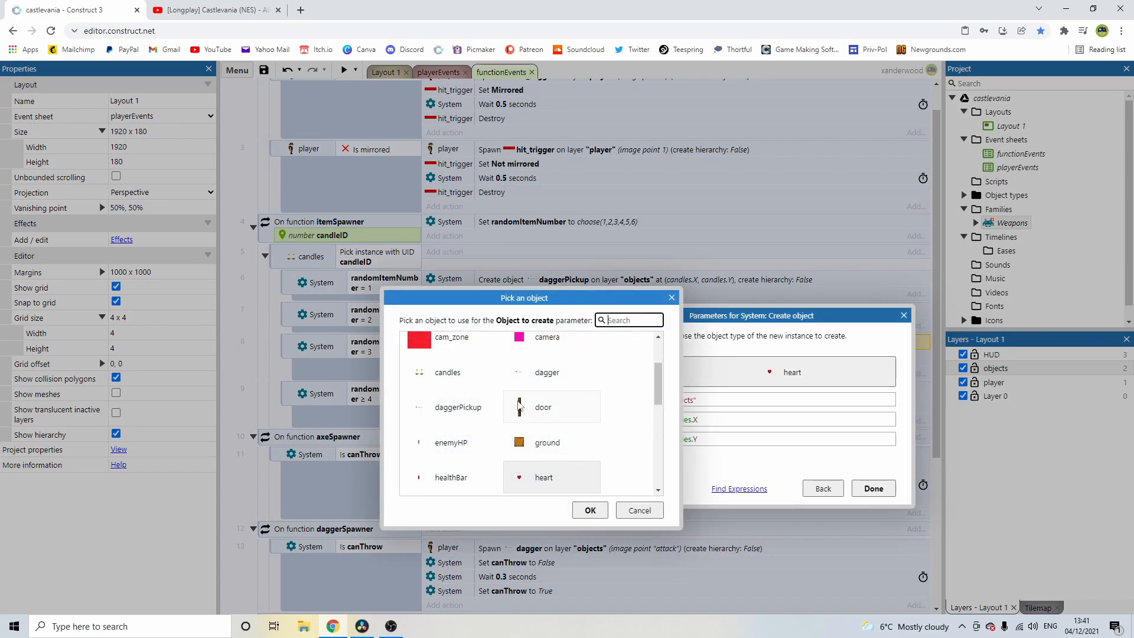
pyautogui.scroll(1, 549, 422)
pyautogui.scroll(-3, 552, 425)
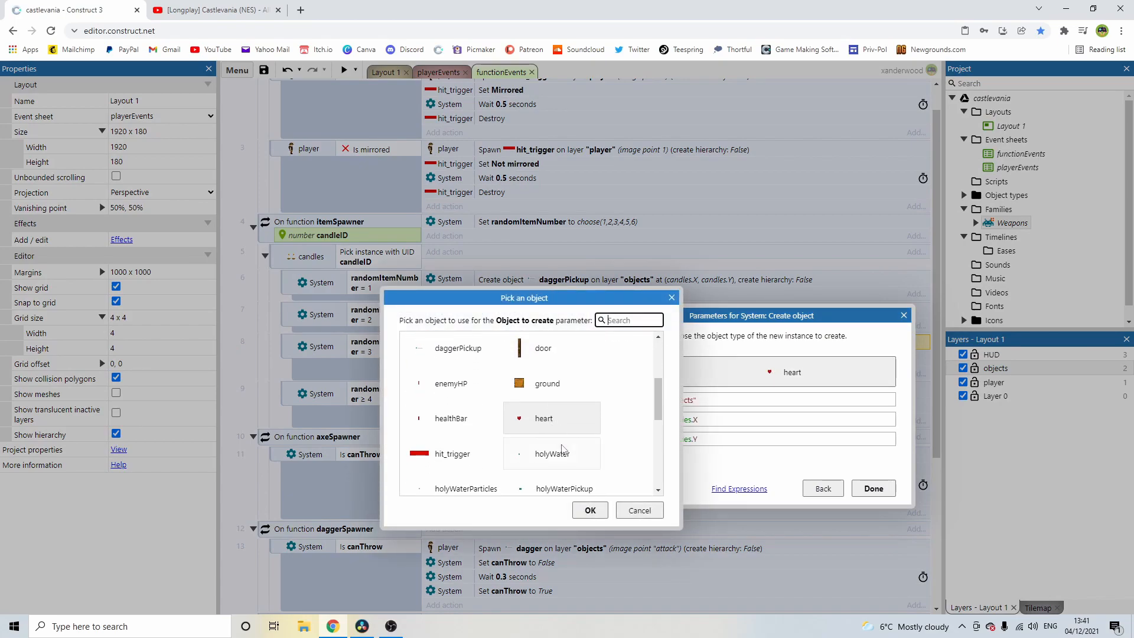
pyautogui.scroll(-3, 560, 458)
pyautogui.doubleClick(558, 370)
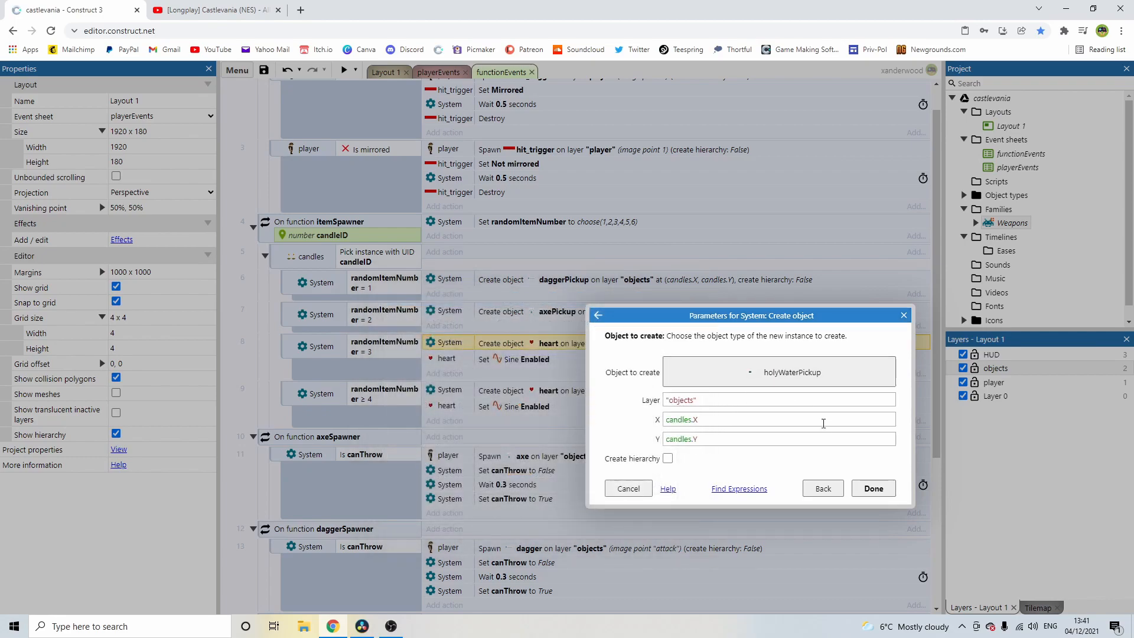
pyautogui.click(869, 487)
pyautogui.click(482, 360)
pyautogui.press('Delete')
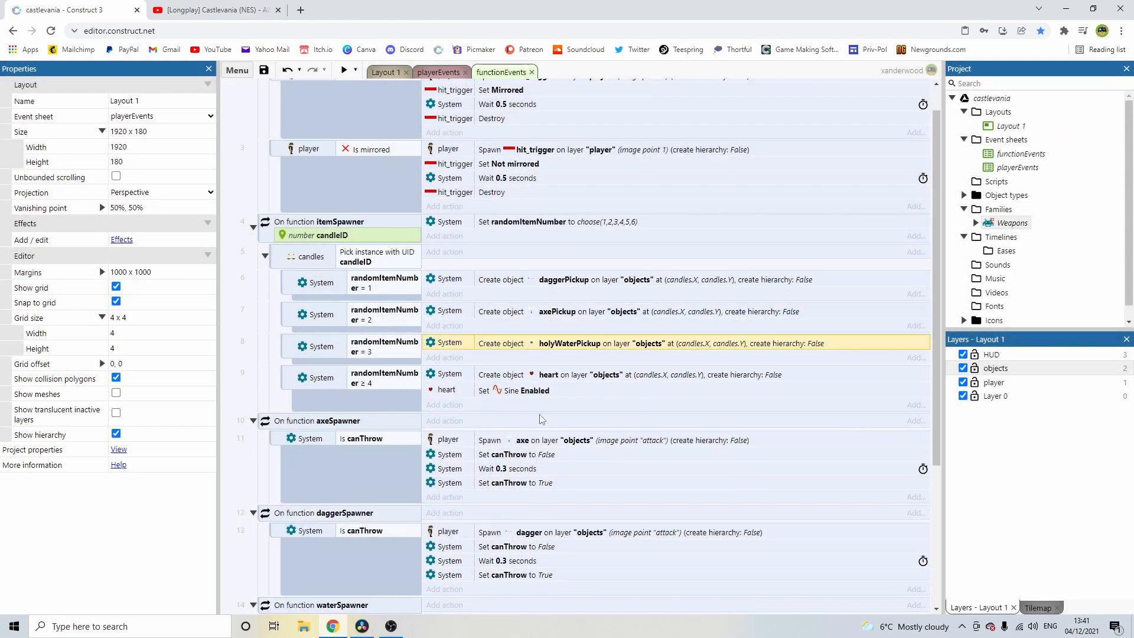
# Step: Run a preview of Layout 1 and throw daggers at the candles to check which items drop and can be collected
pyautogui.click(343, 70)
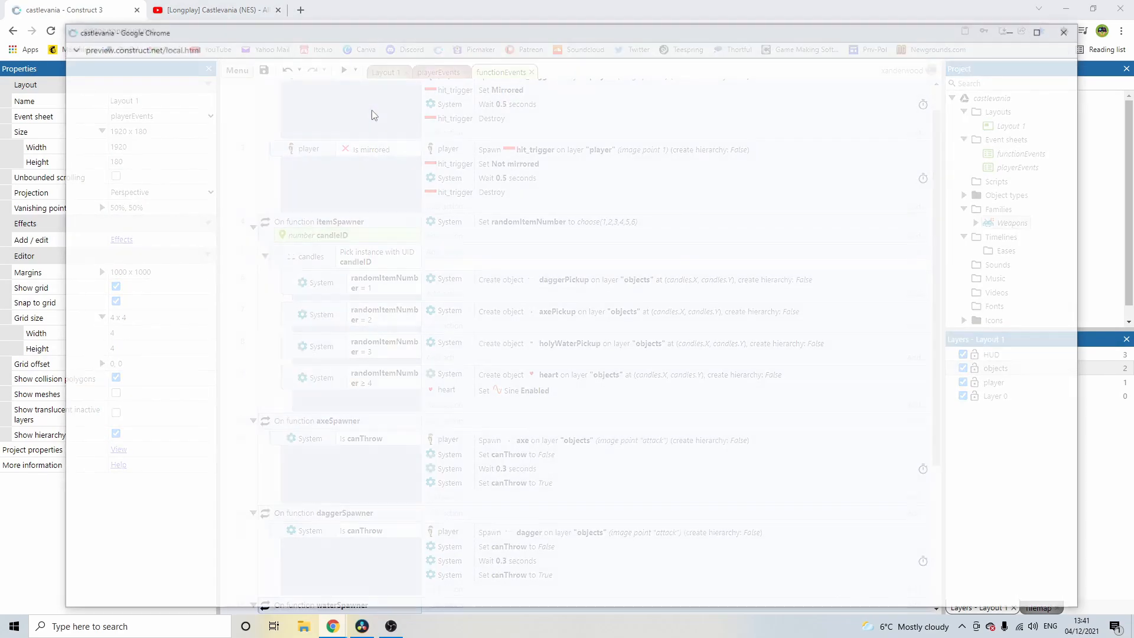
pyautogui.press('Right')
pyautogui.press('Up')
pyautogui.press('x')
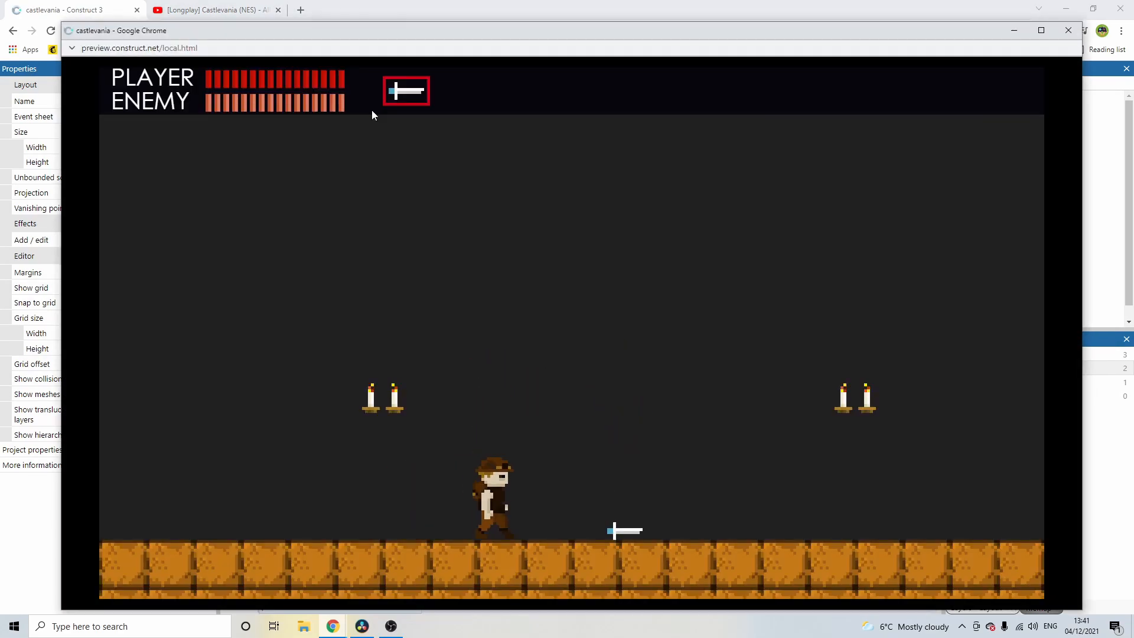
pyautogui.press('Left')
pyautogui.press('Up')
pyautogui.press('x')
pyautogui.press('Right')
pyautogui.press('x')
pyautogui.press('Up')
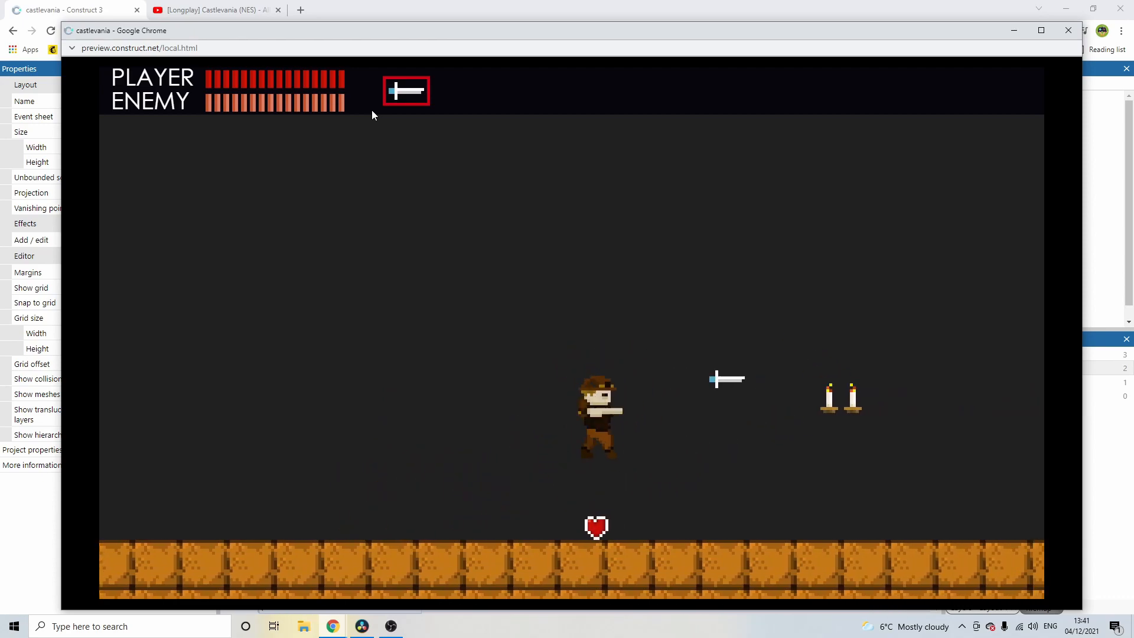
pyautogui.press('Right')
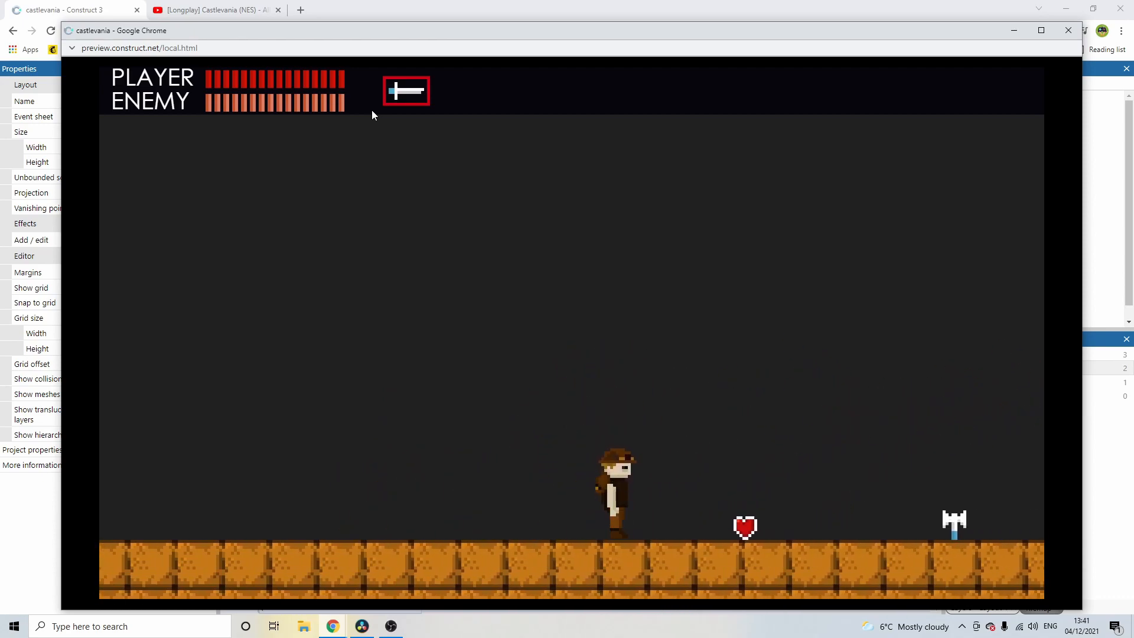
pyautogui.press('x')
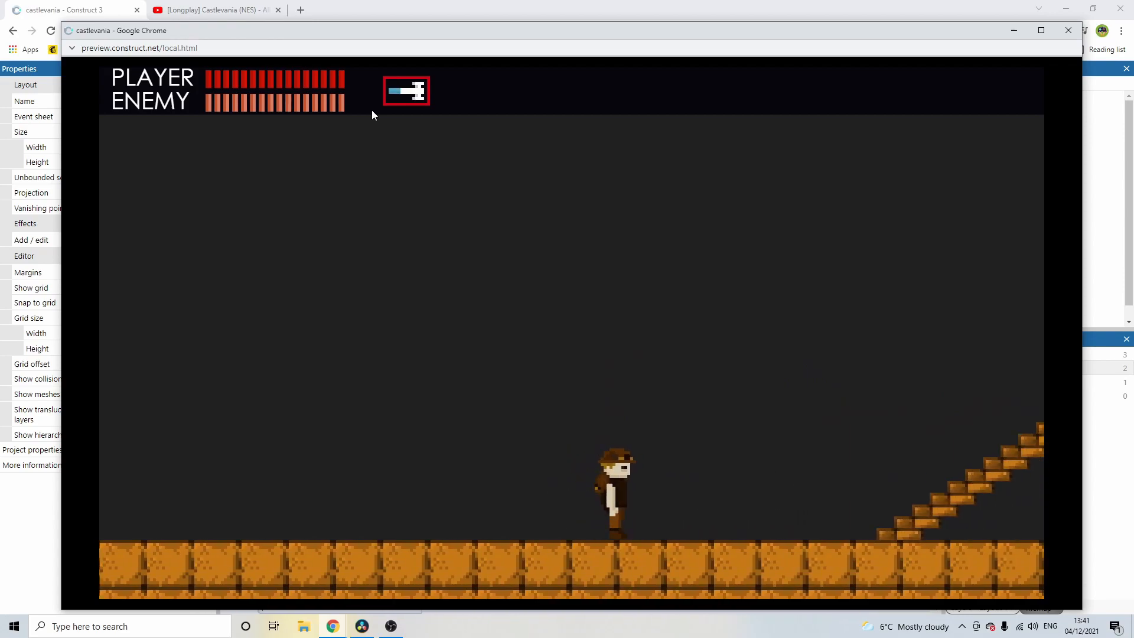
# Step: Restart the game preview, attack the candles again to check their drops, and close the preview
pyautogui.press('Right')
pyautogui.press('F5')
pyautogui.press('x')
pyautogui.press('Right')
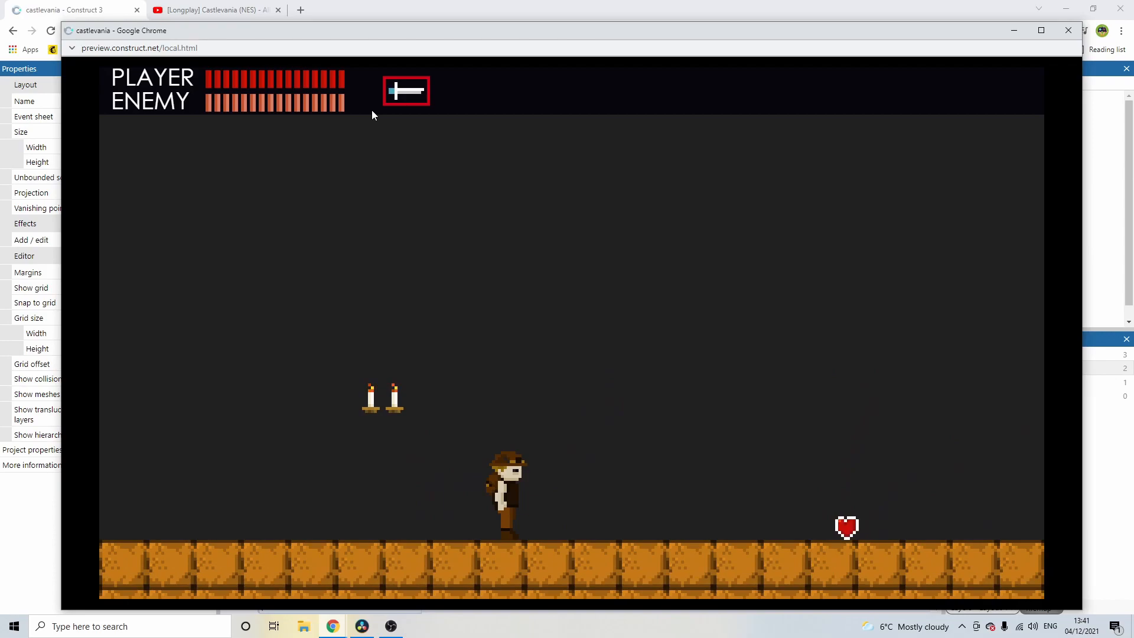
pyautogui.click(1068, 30)
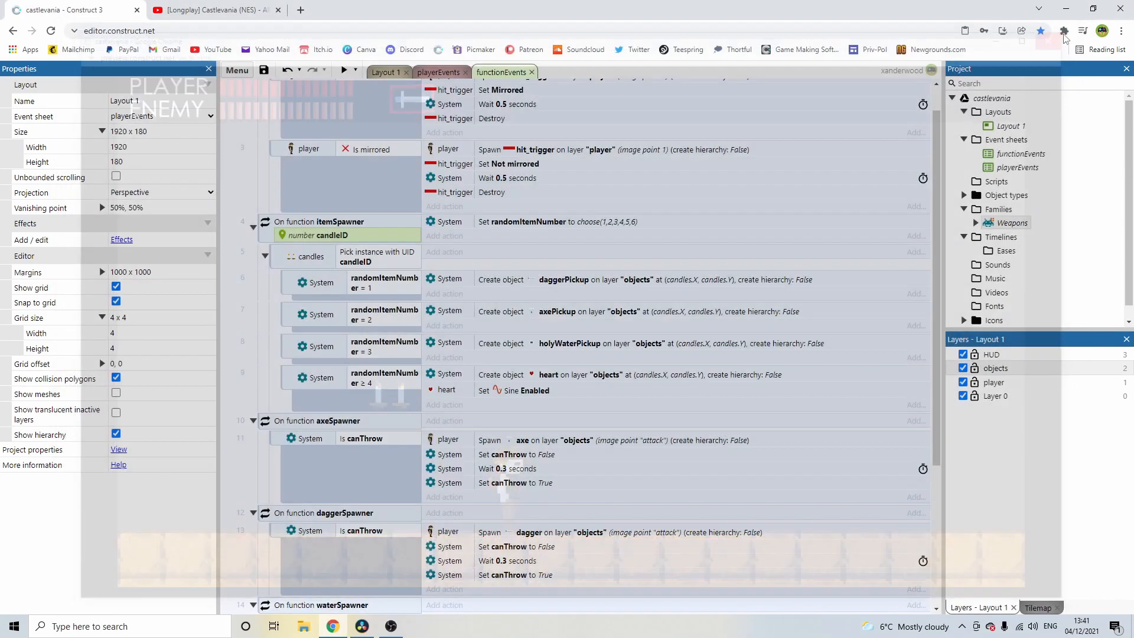
pyautogui.click(436, 73)
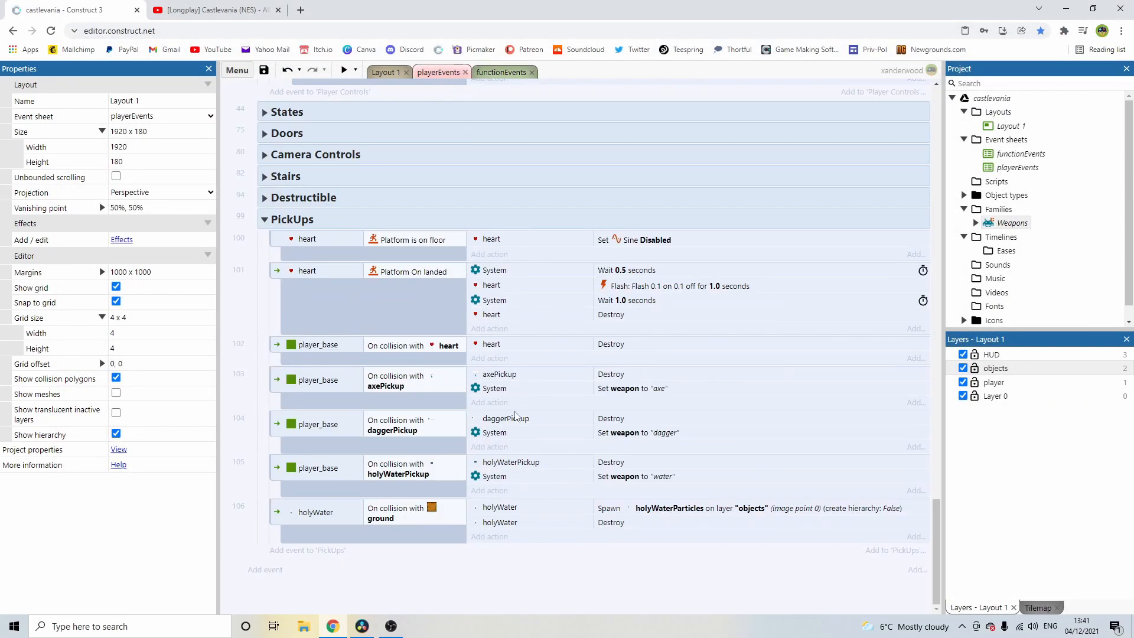
pyautogui.click(387, 73)
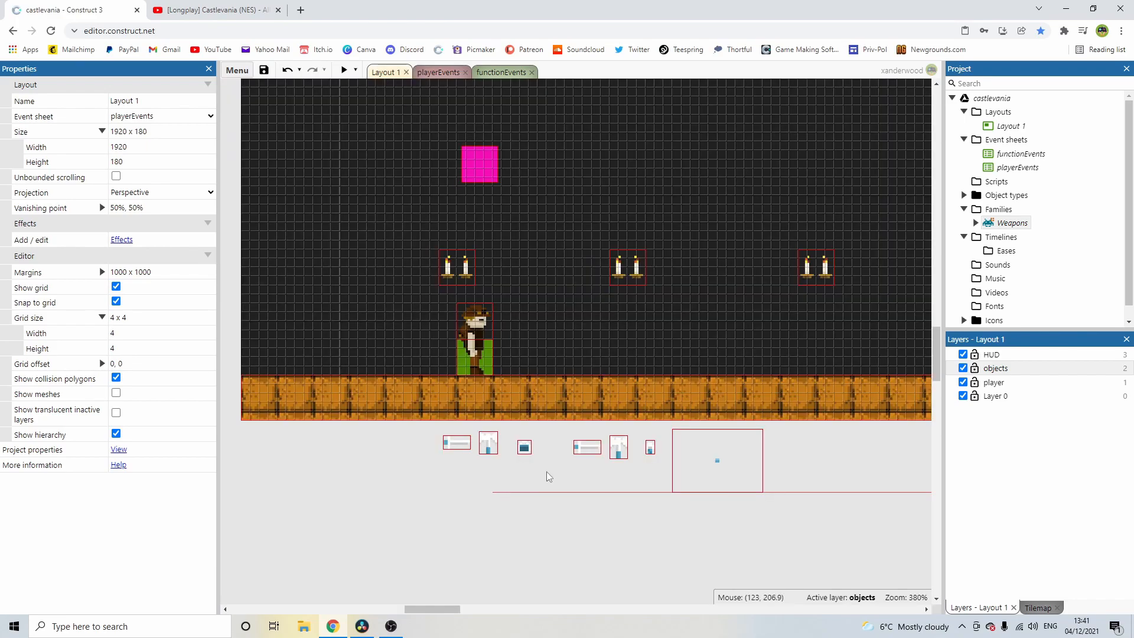
pyautogui.click(720, 467)
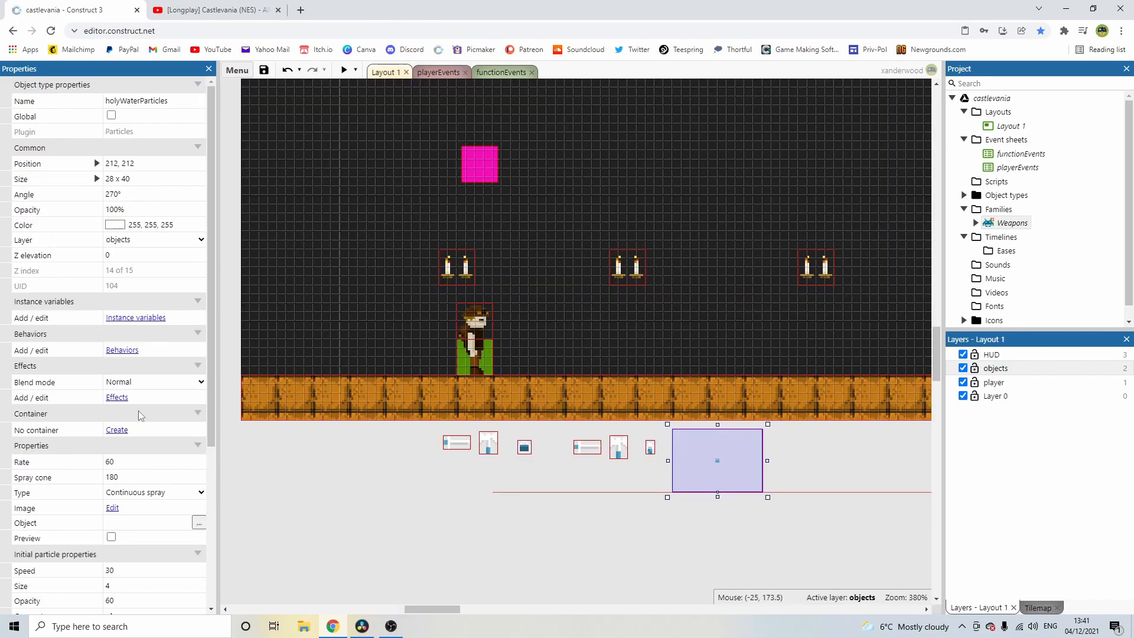
pyautogui.scroll(-2, 143, 415)
pyautogui.click(112, 422)
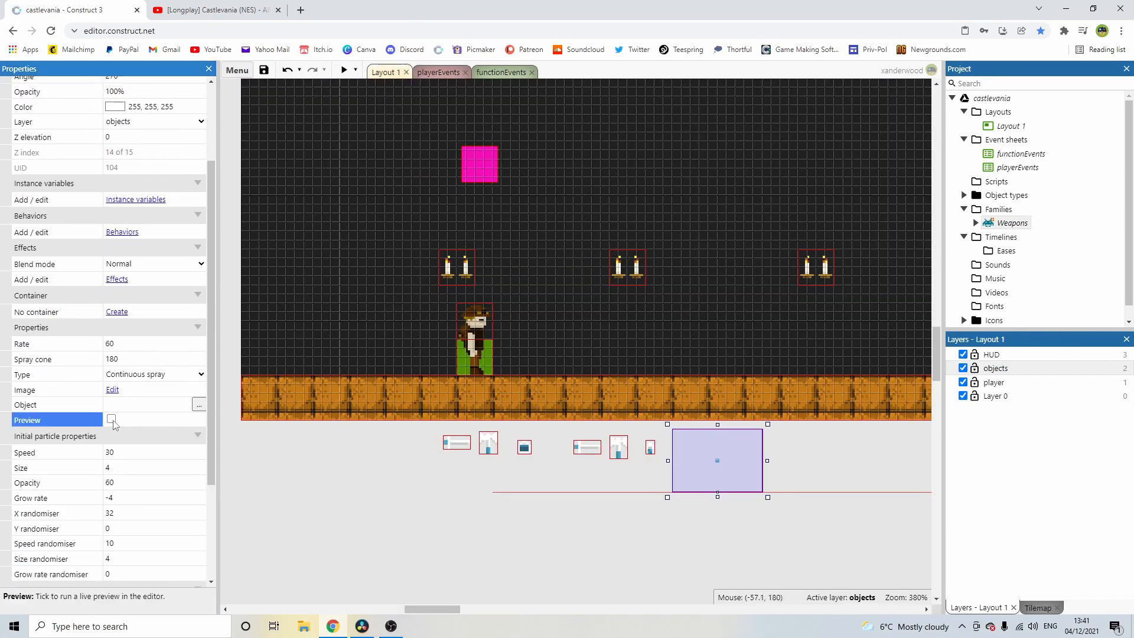
# Step: Replace the Bullet behavior of the holyWaterPickup sprite in Layout 1 with the Platform behavior
pyautogui.click(531, 452)
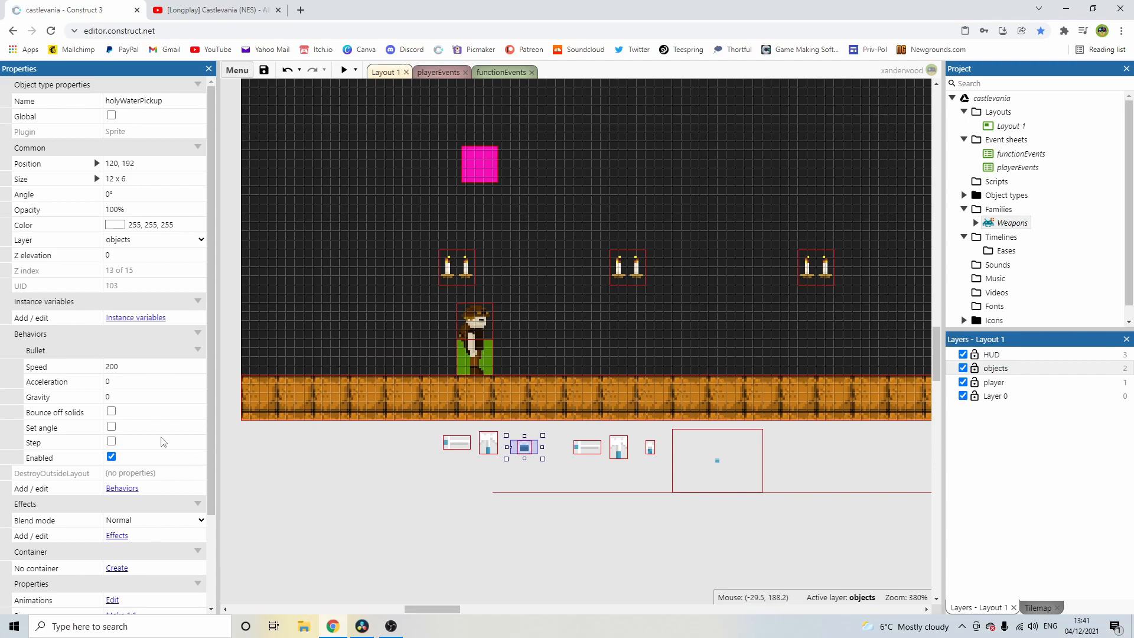
pyautogui.click(123, 488)
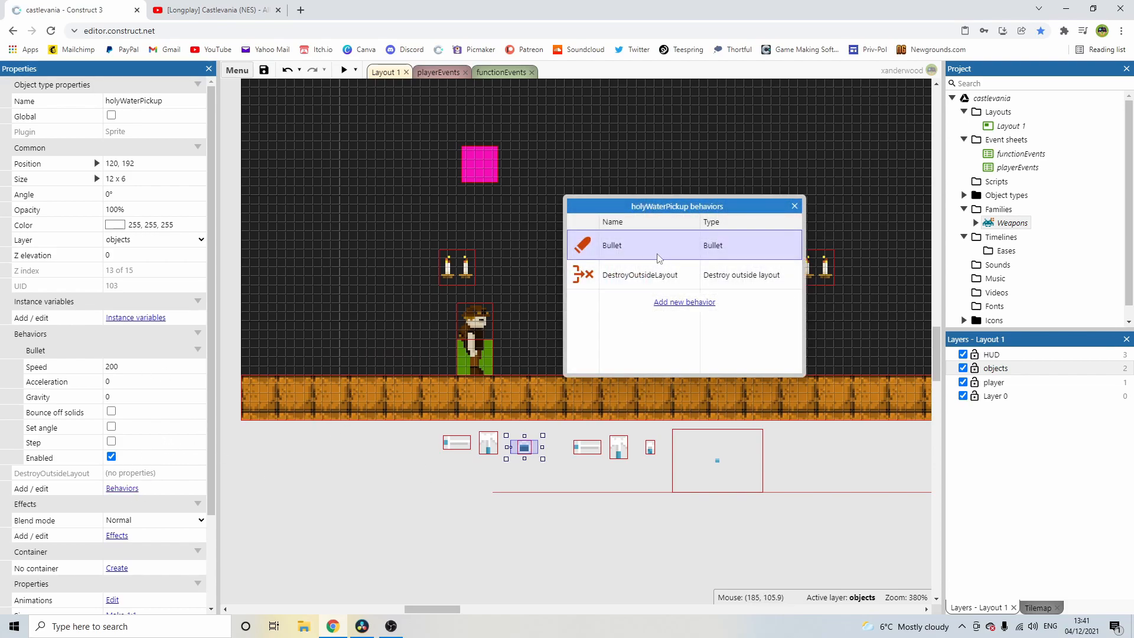
pyautogui.press('Delete')
pyautogui.click(662, 275)
pyautogui.scroll(-5, 569, 329)
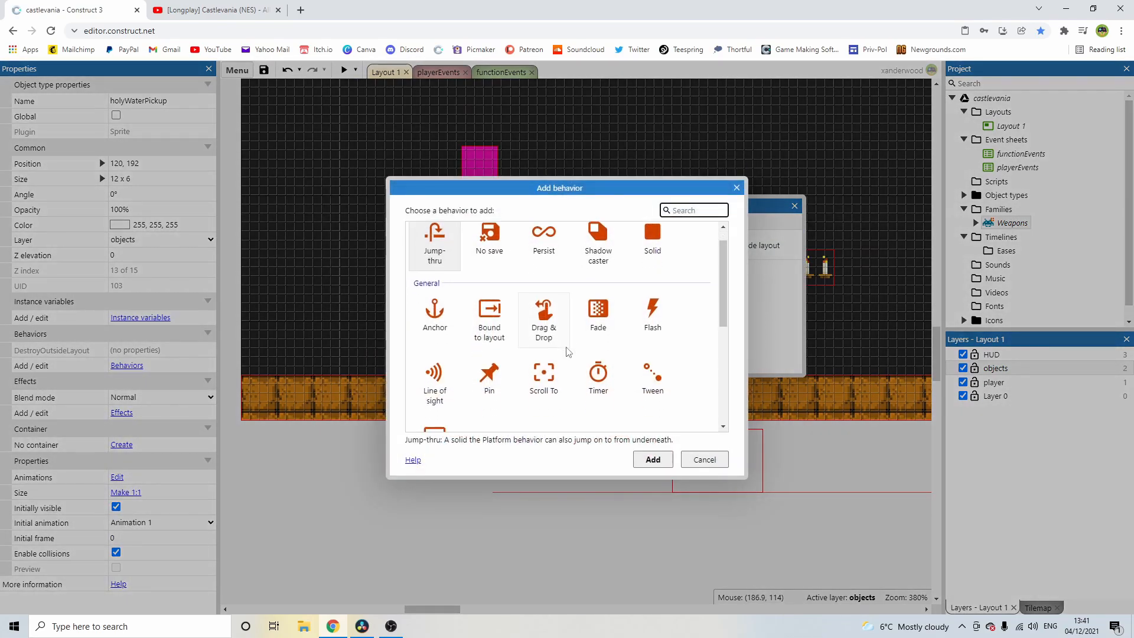
pyautogui.doubleClick(598, 355)
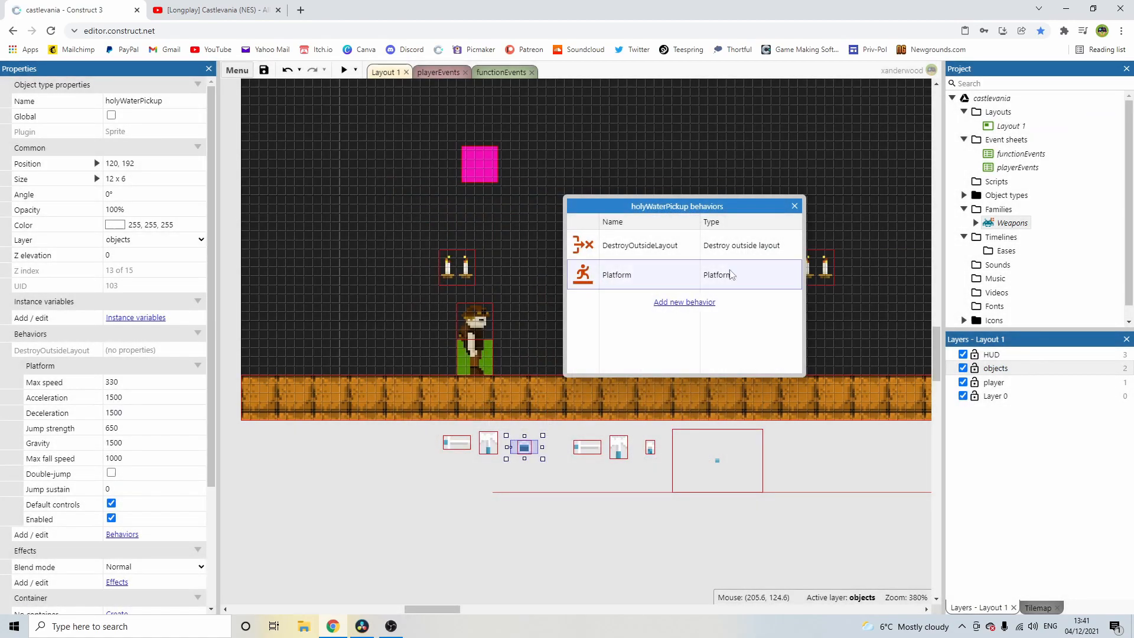
pyautogui.click(794, 206)
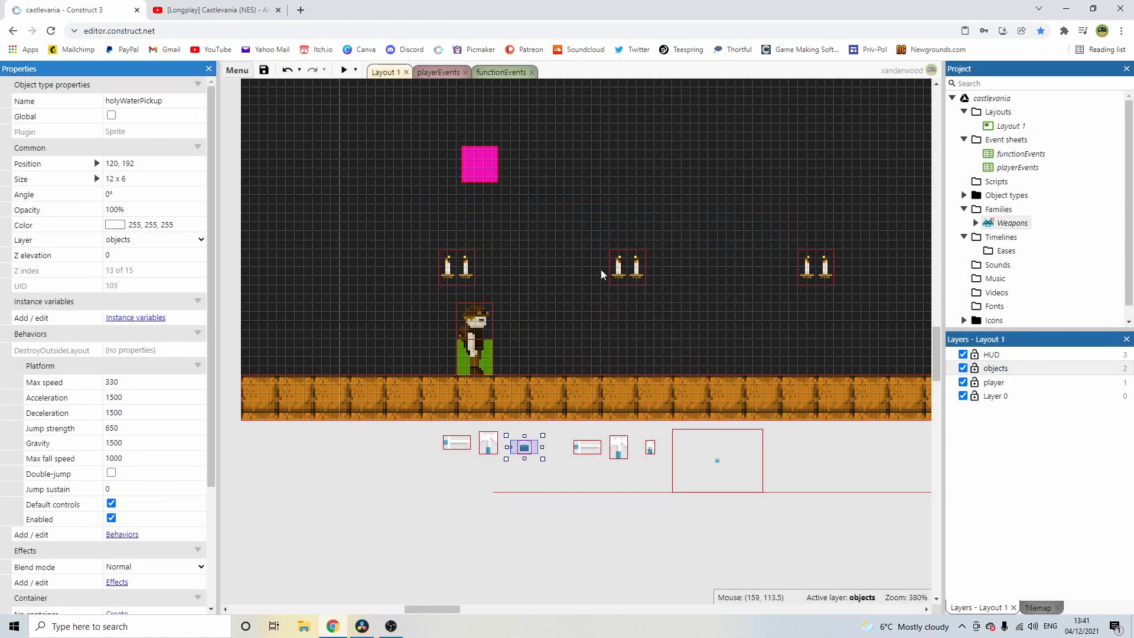
pyautogui.click(487, 447)
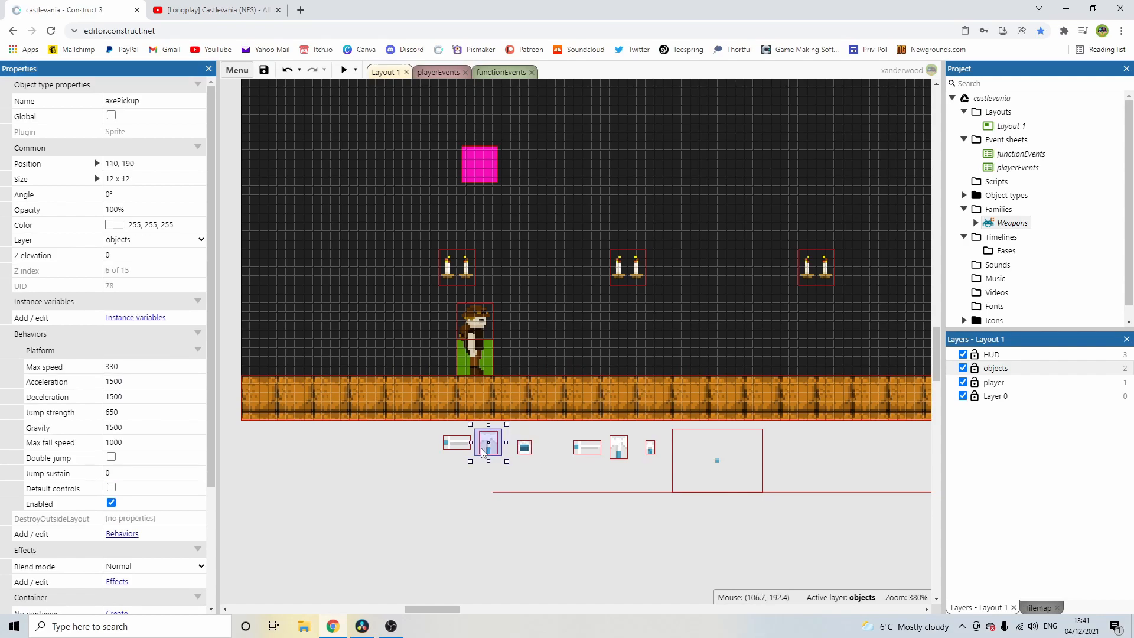
pyautogui.click(651, 450)
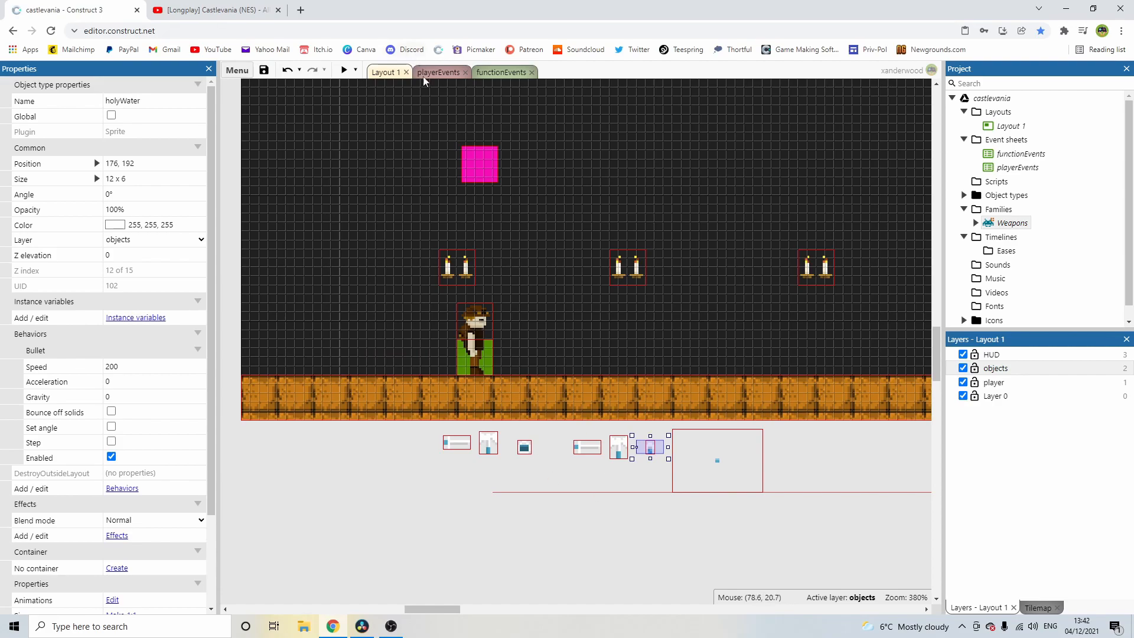
pyautogui.click(438, 74)
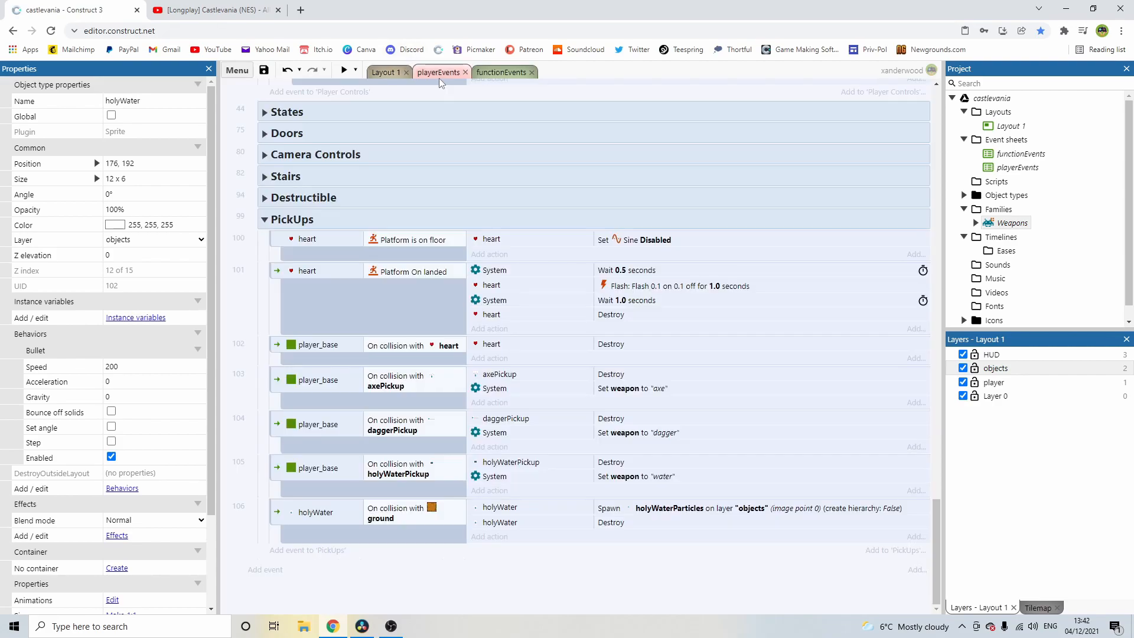
# Step: Duplicate the axe On created event with its two mirrored sub-events in functionEvents
pyautogui.click(512, 72)
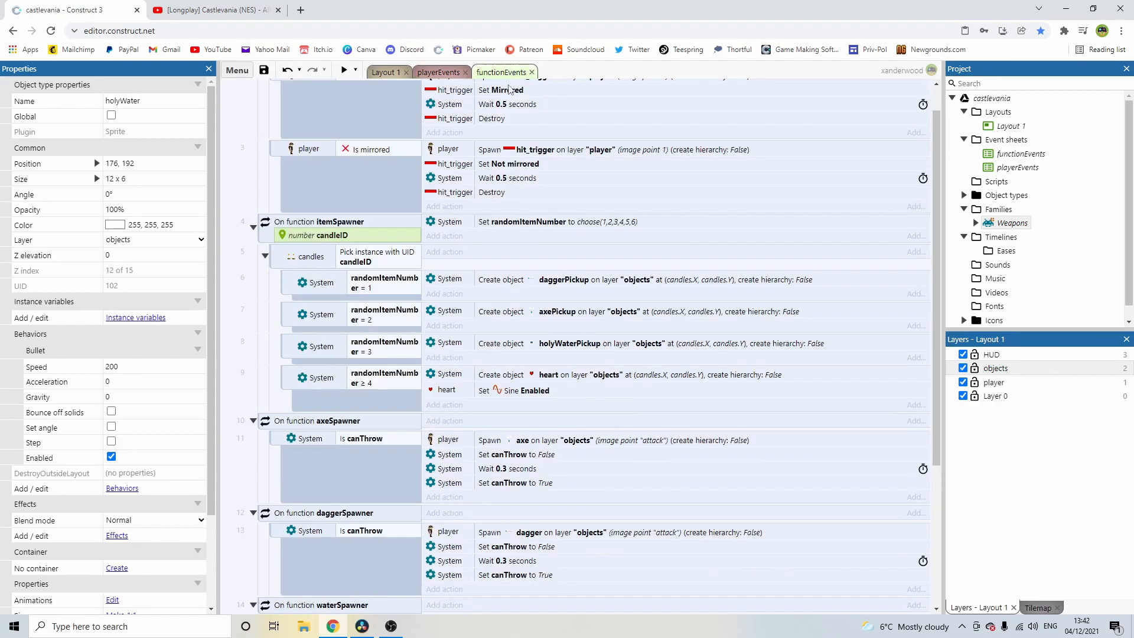
pyautogui.scroll(-4, 447, 367)
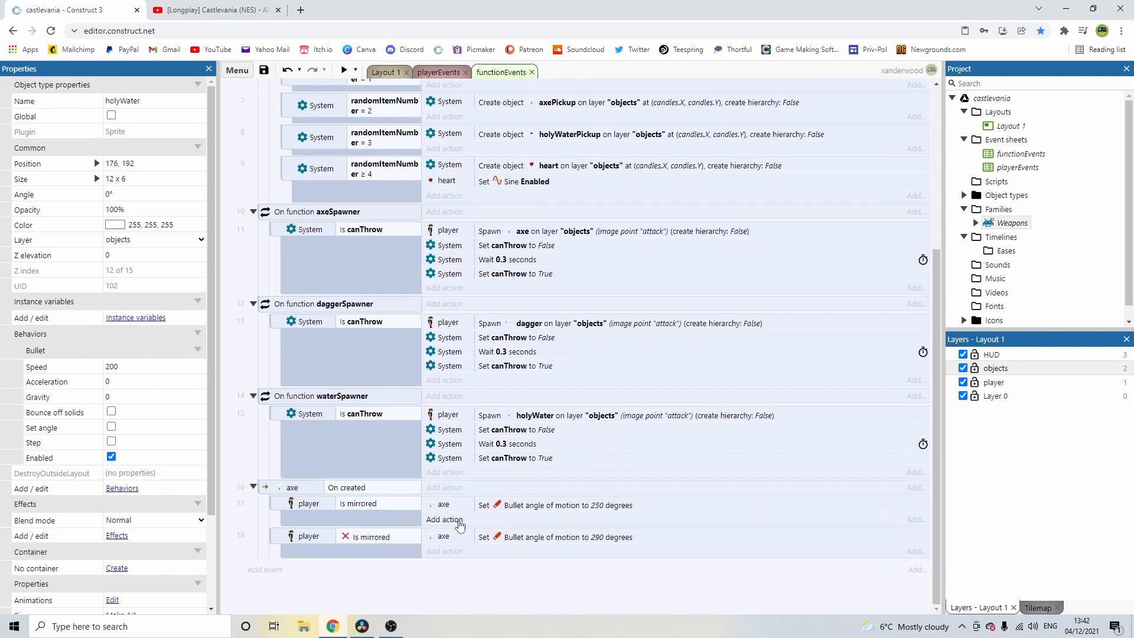
pyautogui.click(265, 491)
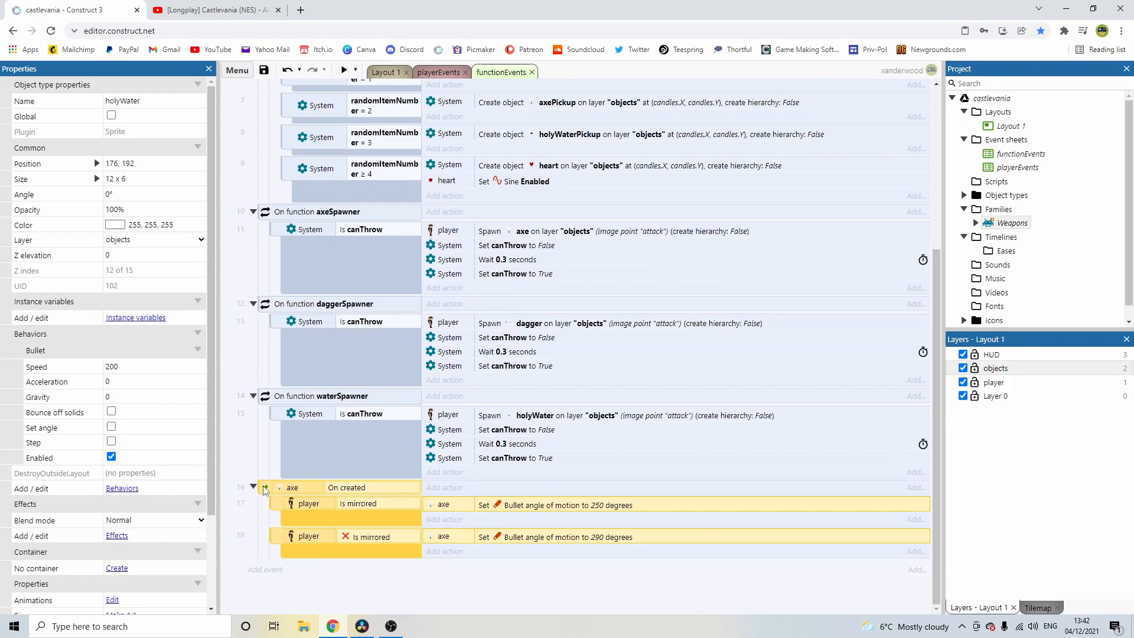
pyautogui.hotkey('ctrl', 'c')
pyautogui.hotkey('ctrl', 'v')
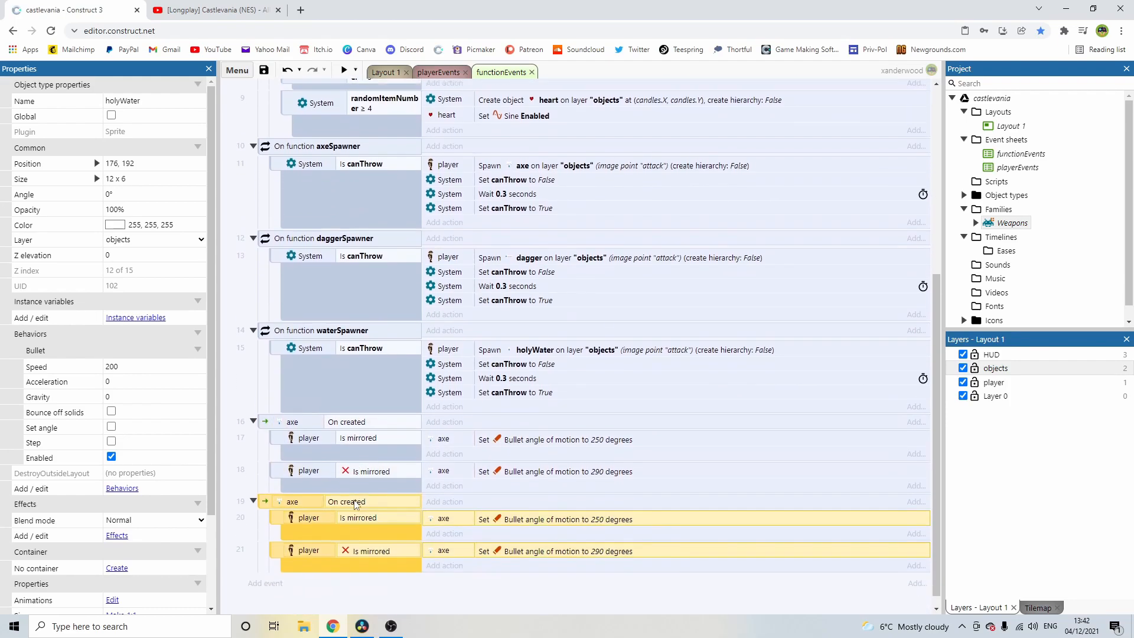
# Step: Change the duplicated On created condition so that it triggers for holyWater instead of axe
pyautogui.doubleClick(300, 486)
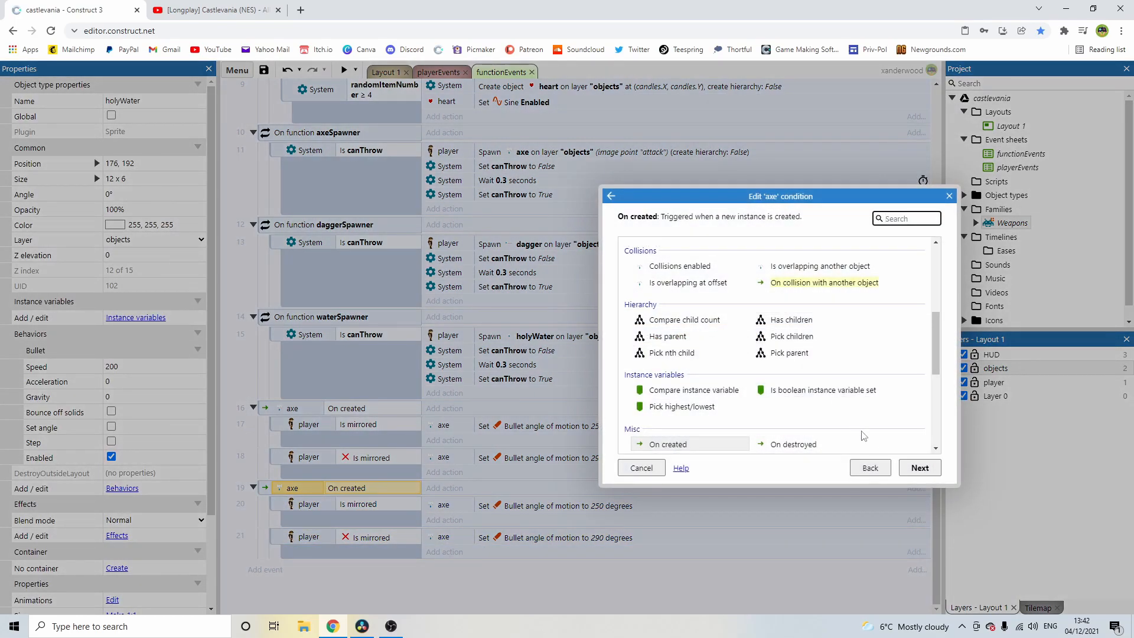
pyautogui.click(873, 466)
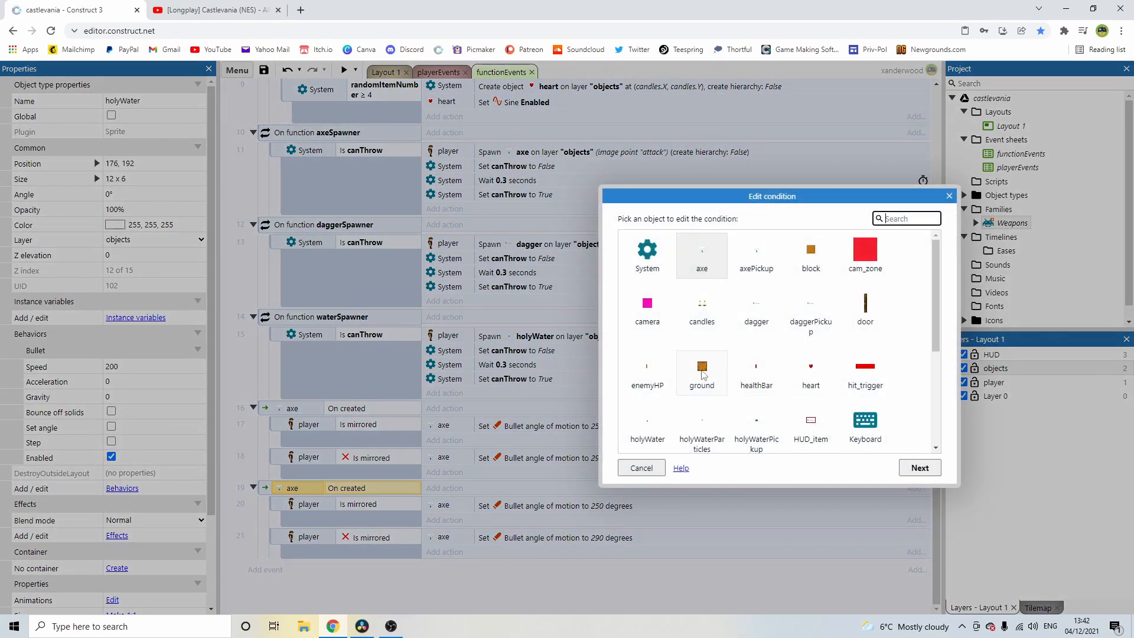
pyautogui.scroll(-2, 742, 378)
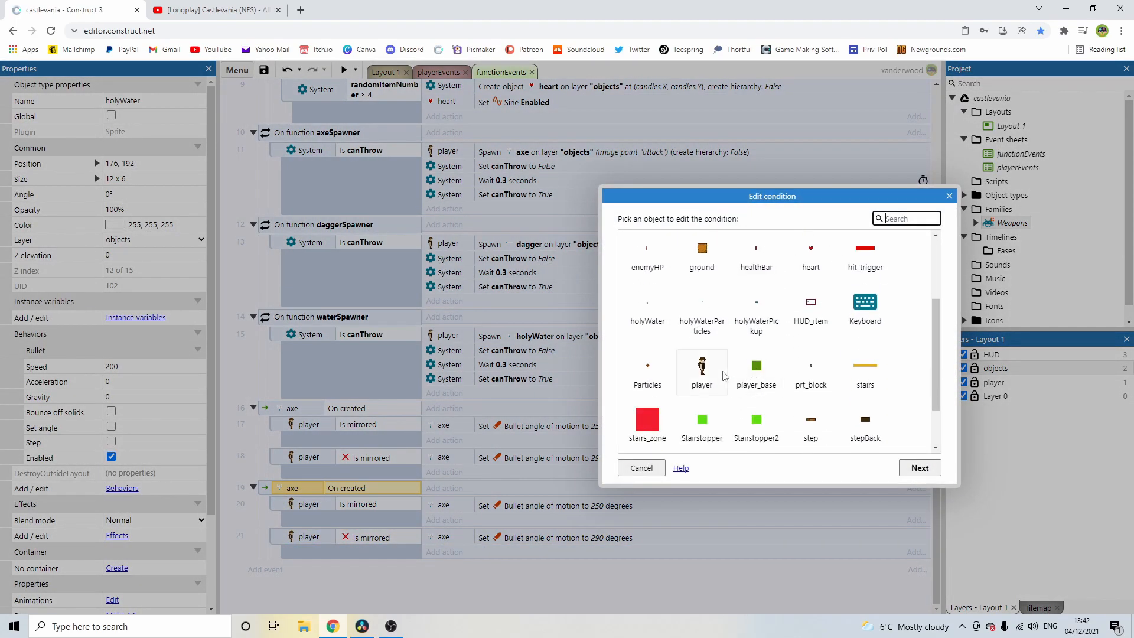
pyautogui.doubleClick(648, 311)
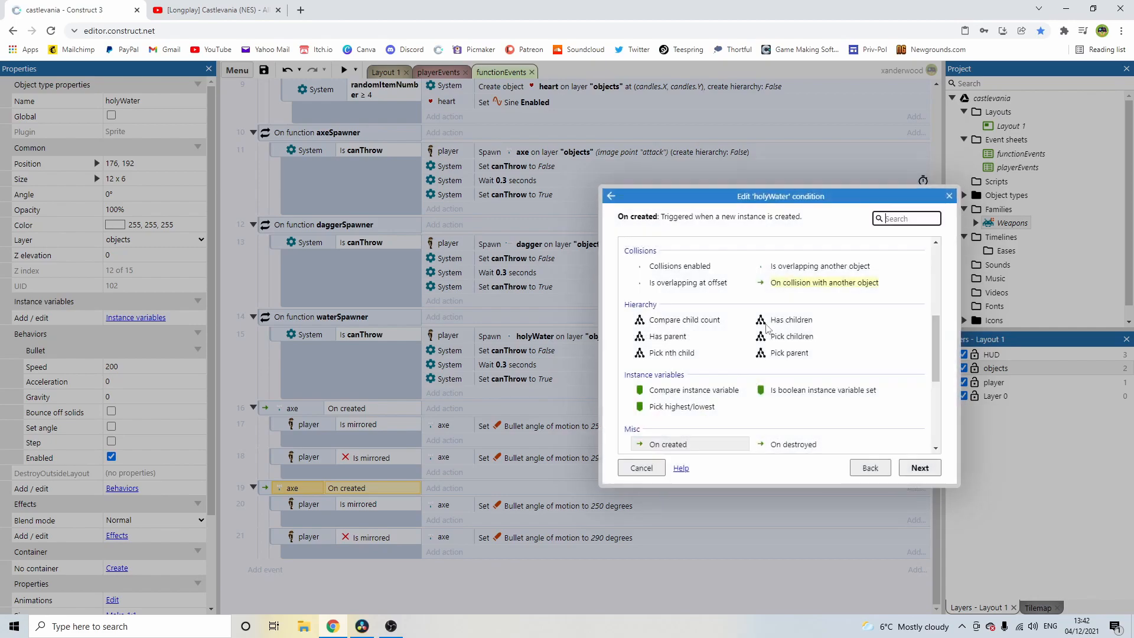
pyautogui.scroll(-1, 826, 336)
pyautogui.doubleClick(697, 385)
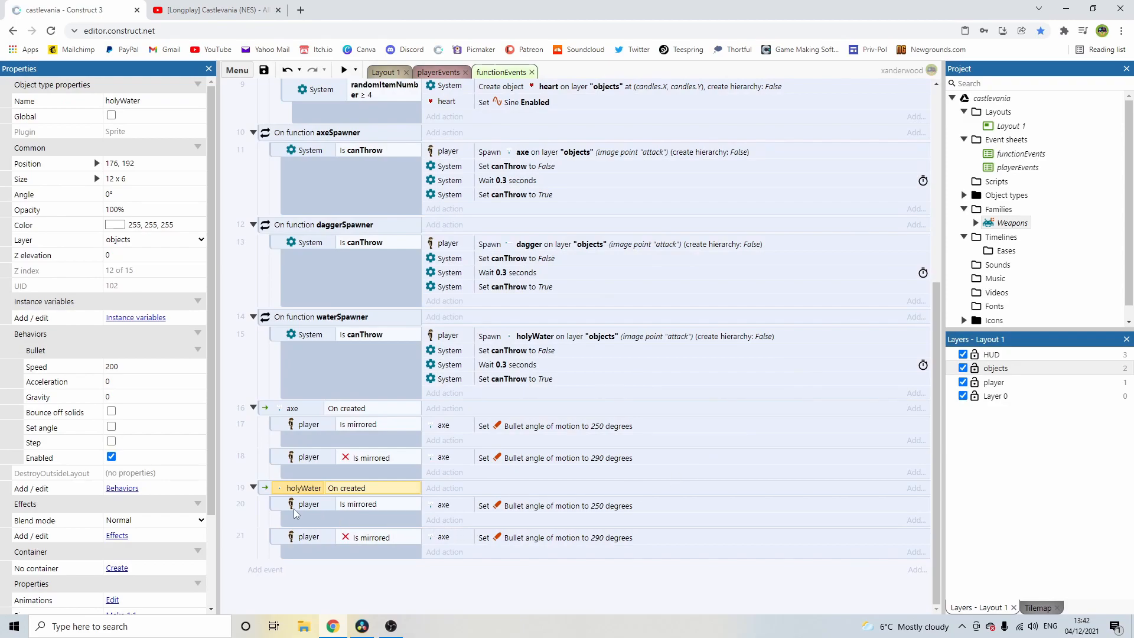
# Step: Make the Bullet angle of motion action in holyWater's player Is mirrored sub-event apply to holyWater, keeping 250 degrees
pyautogui.click(345, 513)
pyautogui.click(366, 540)
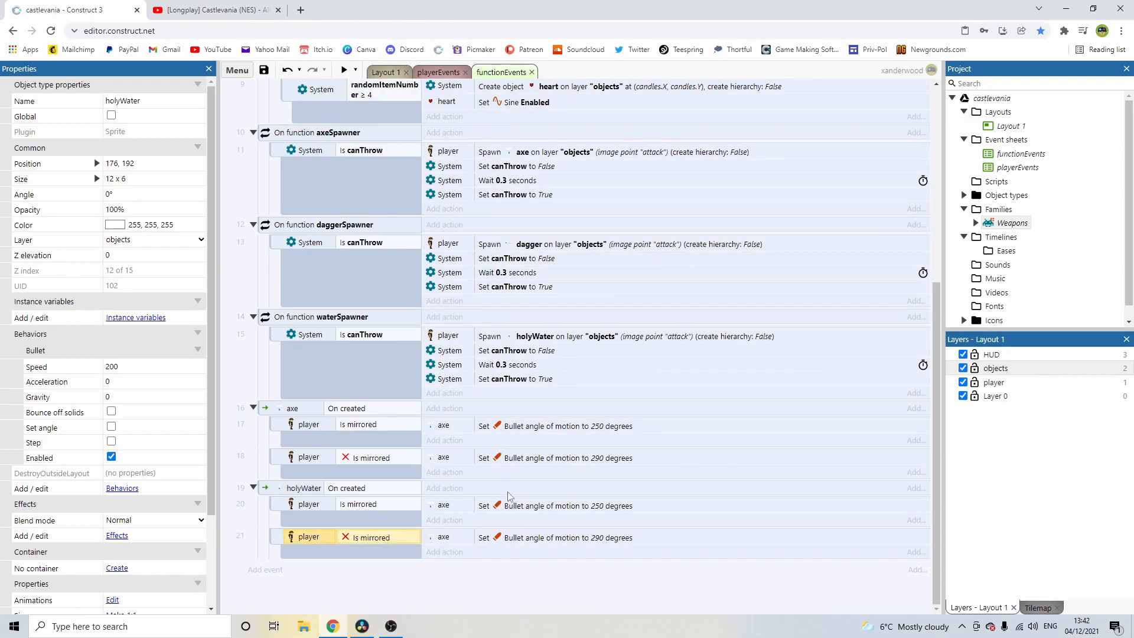
pyautogui.doubleClick(460, 509)
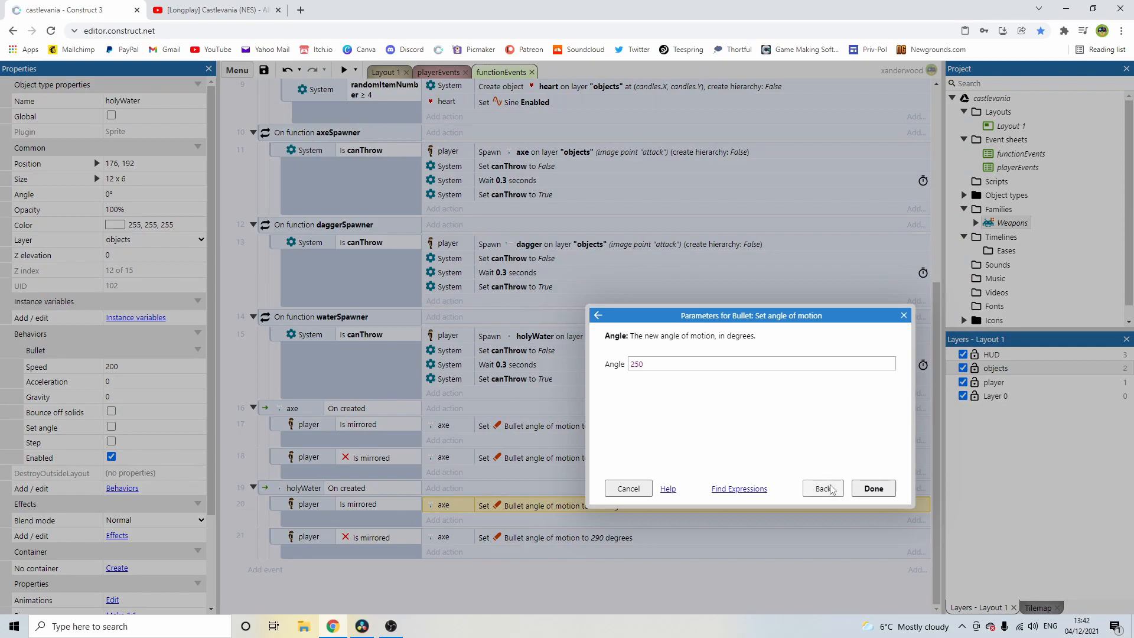
pyautogui.click(829, 489)
pyautogui.click(867, 468)
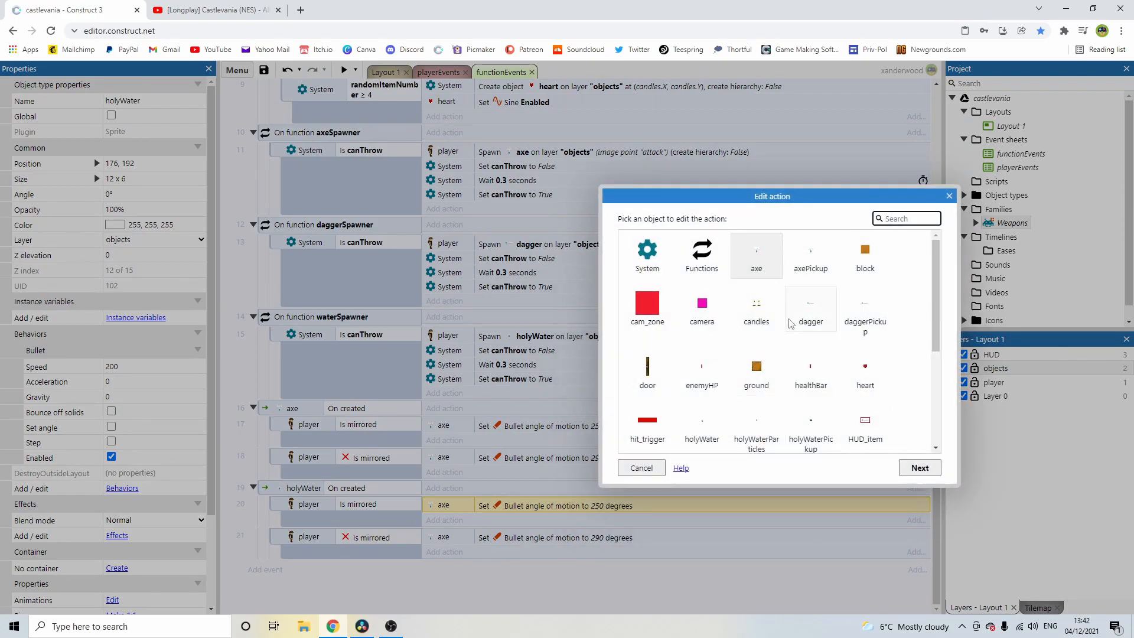
pyautogui.scroll(-2, 755, 330)
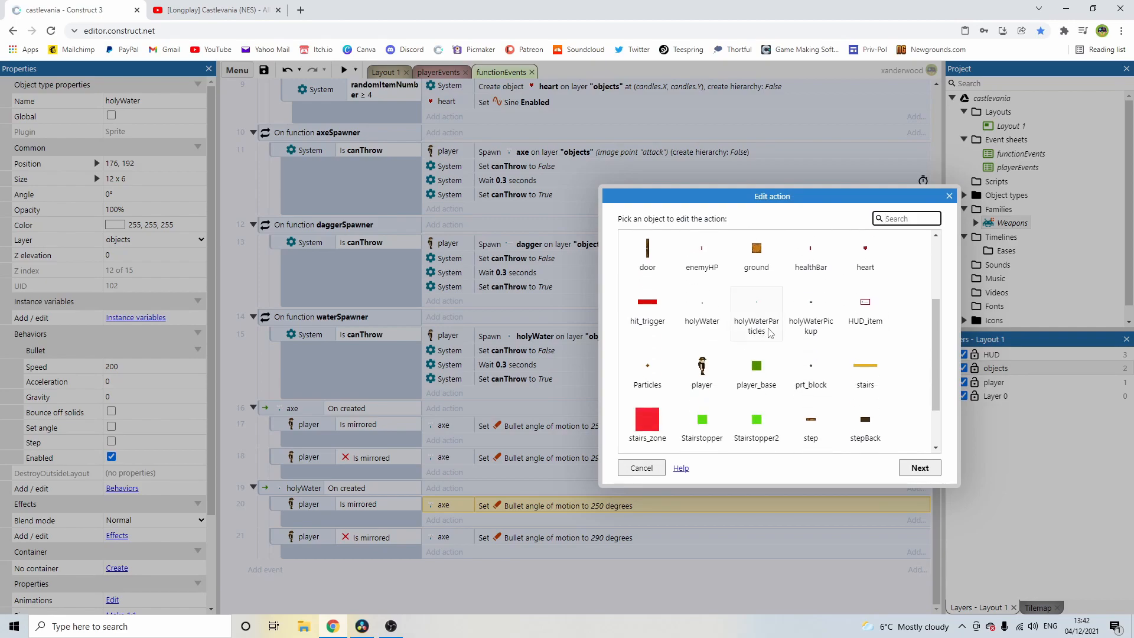
pyautogui.doubleClick(710, 312)
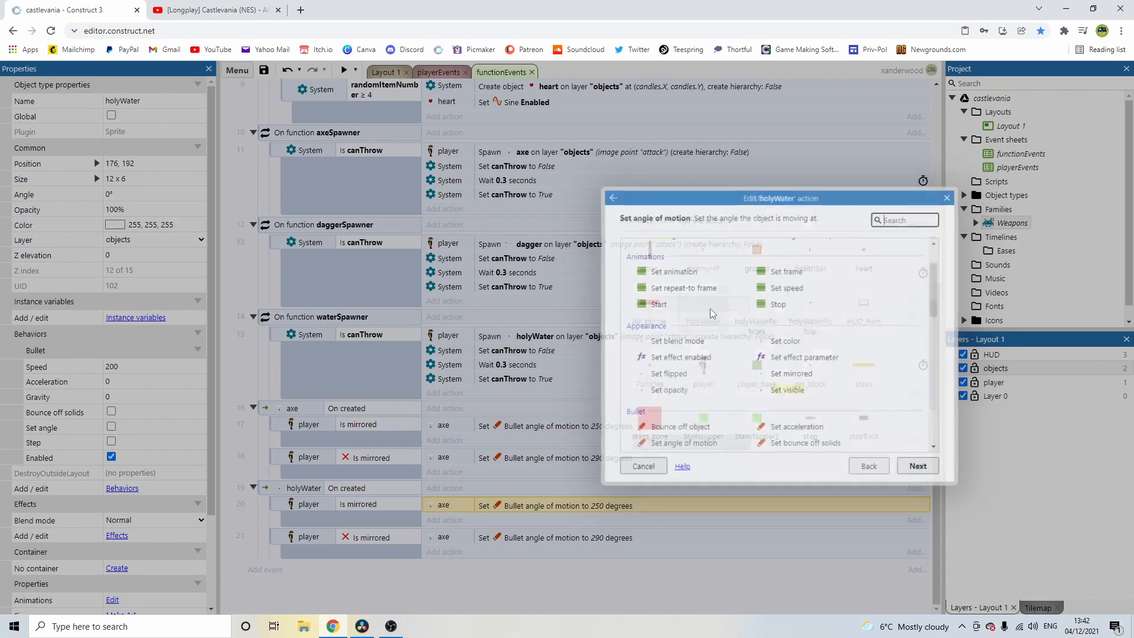
pyautogui.click(909, 465)
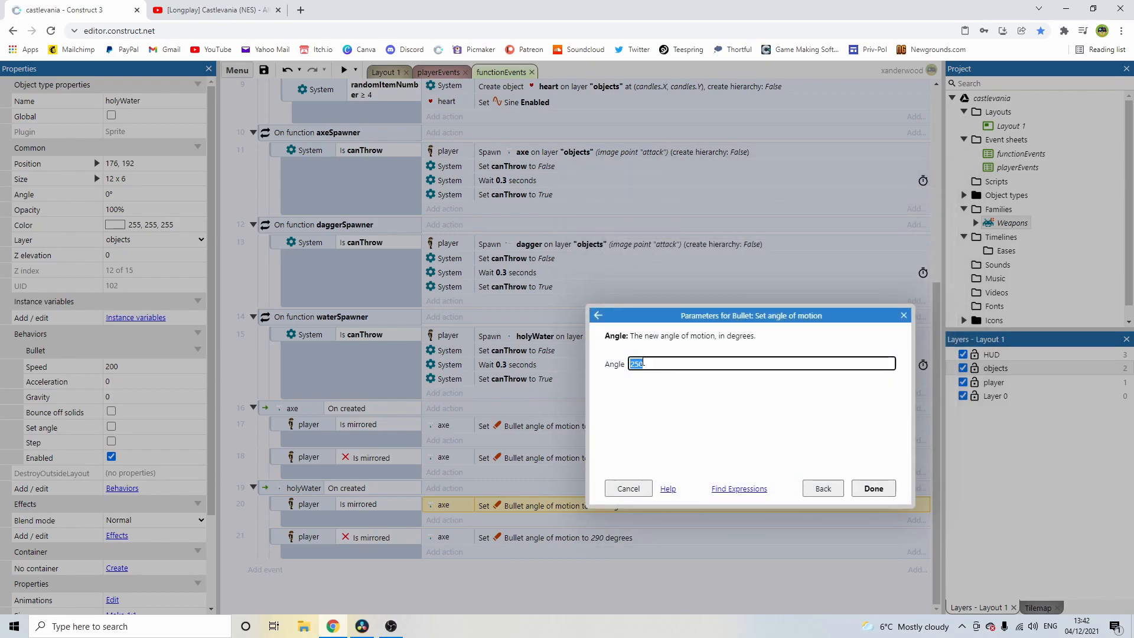
pyautogui.click(873, 487)
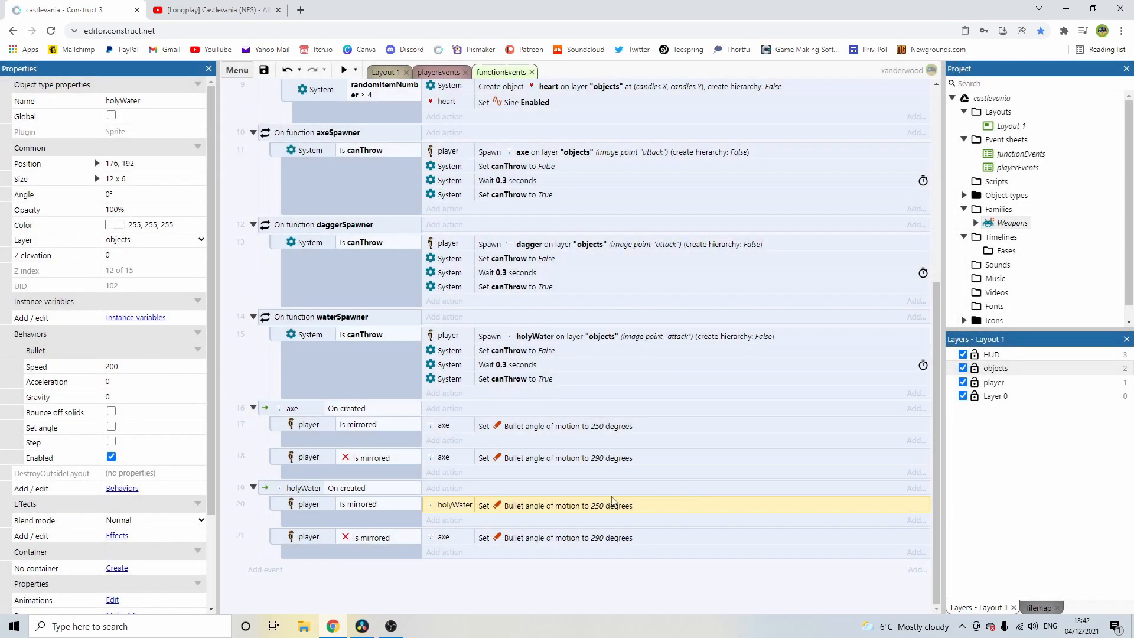
# Step: Make the Bullet angle of motion action in holyWater's player not mirrored sub-event apply to holyWater, keeping 290 degrees
pyautogui.doubleClick(512, 538)
pyautogui.click(816, 485)
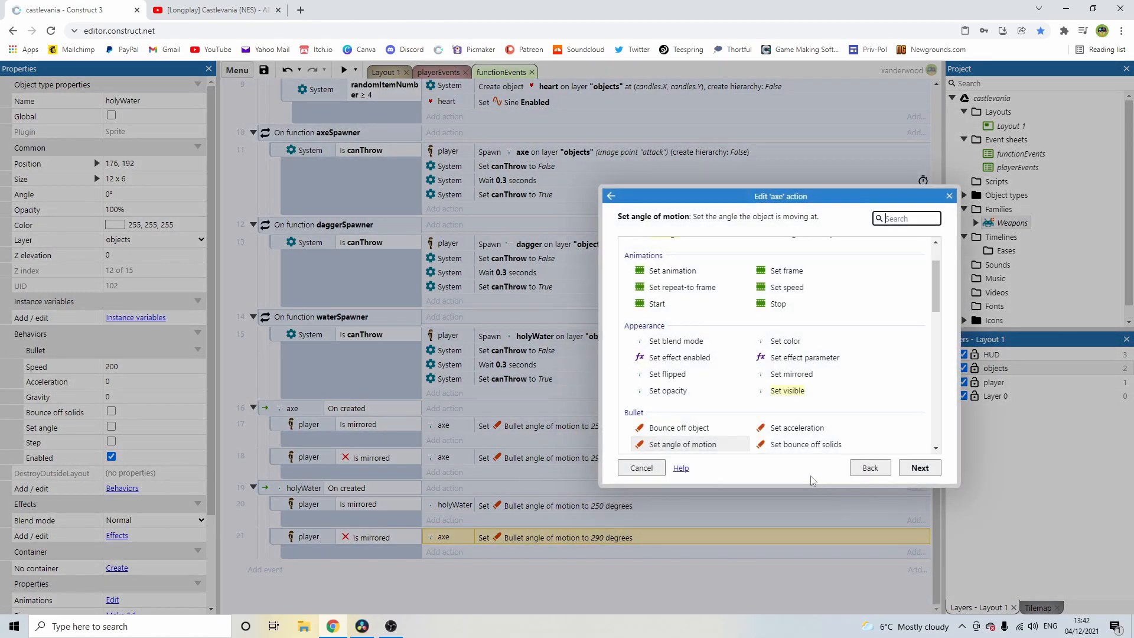
pyautogui.click(870, 467)
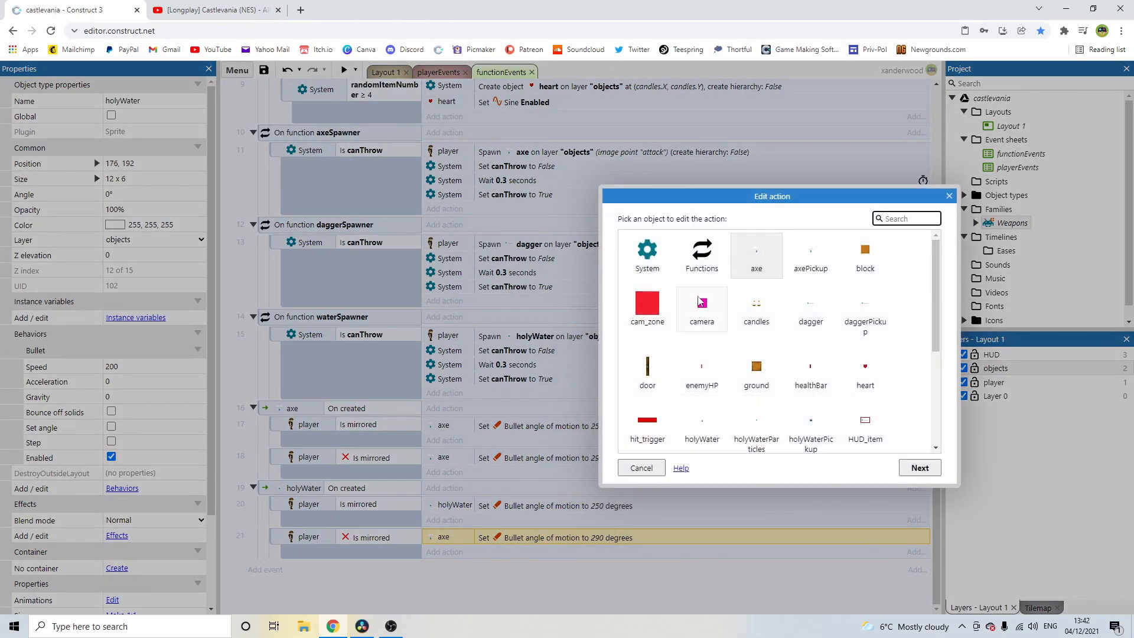
pyautogui.scroll(-2, 750, 328)
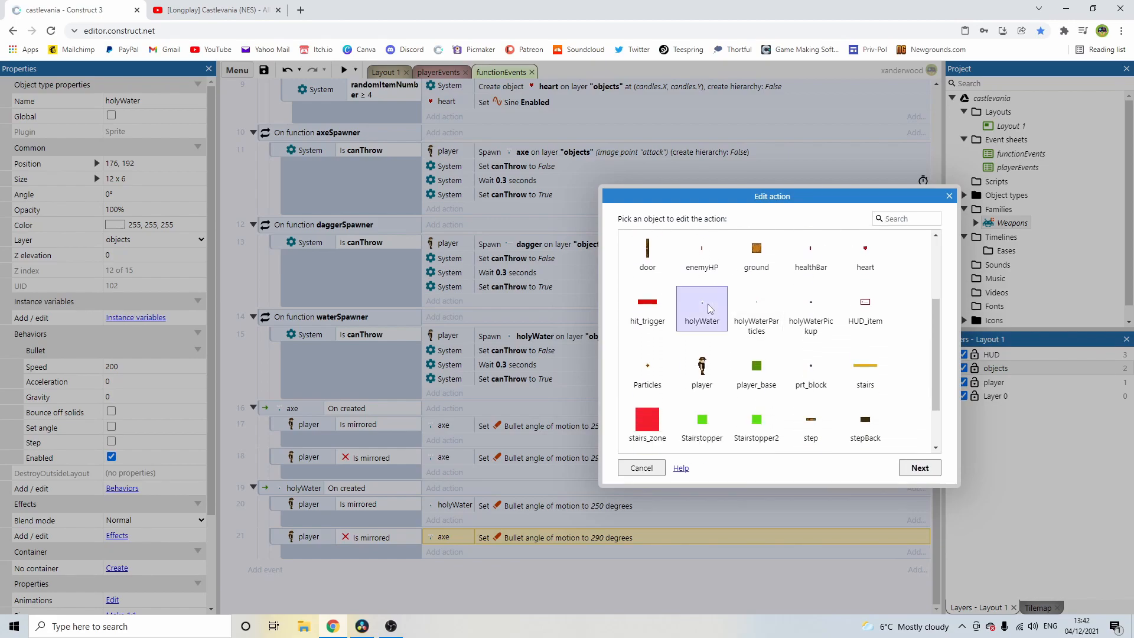
pyautogui.doubleClick(703, 306)
pyautogui.click(918, 466)
pyautogui.click(873, 489)
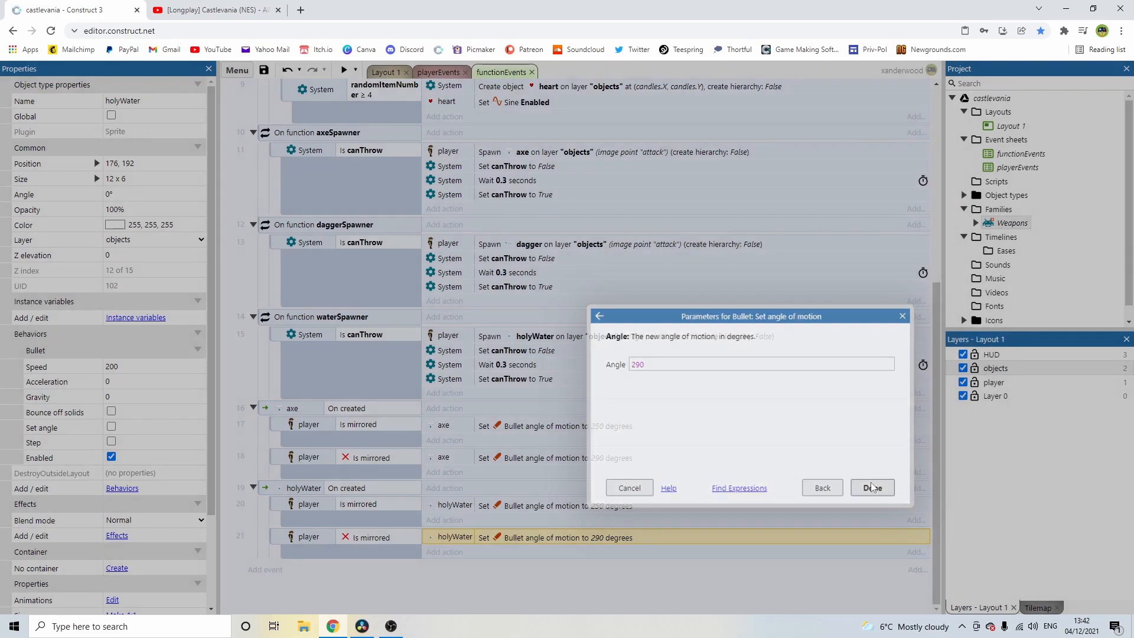
# Step: Set the Bullet speed of the holyWater sprite in Layout 1 to 80
pyautogui.click(383, 72)
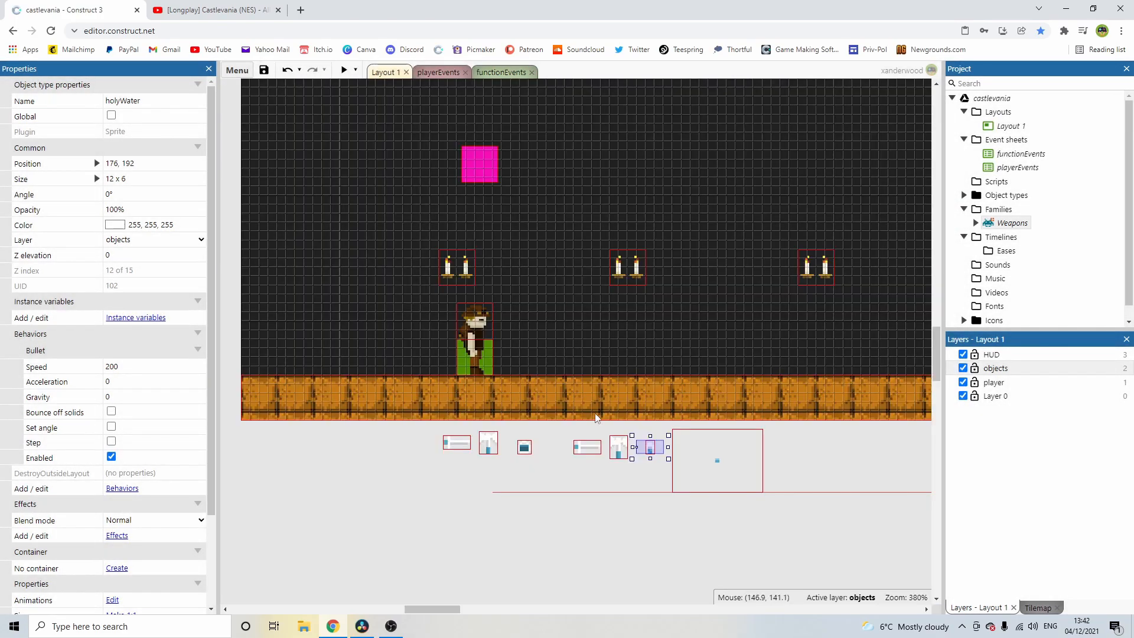
pyautogui.click(648, 459)
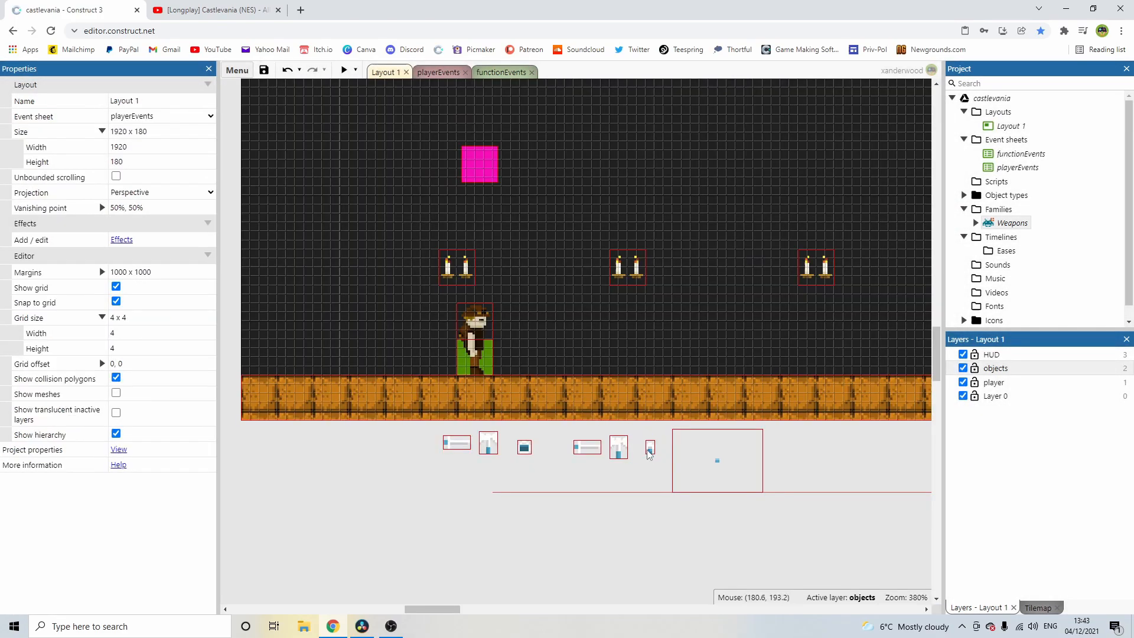
pyautogui.click(649, 451)
pyautogui.click(136, 366)
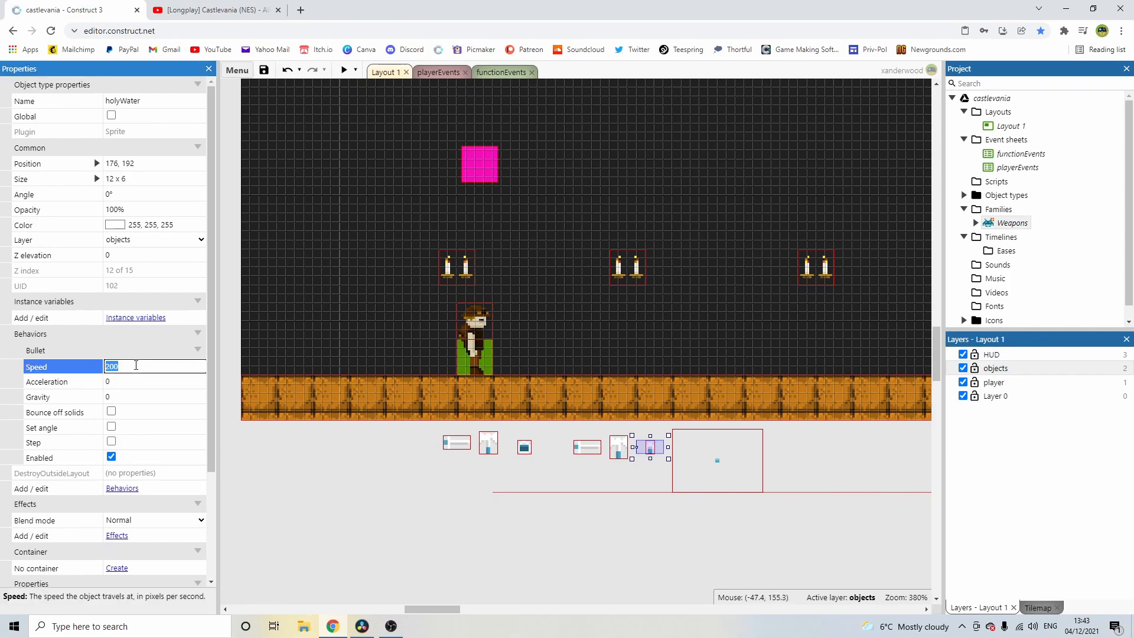
pyautogui.write('80')
pyautogui.click(163, 380)
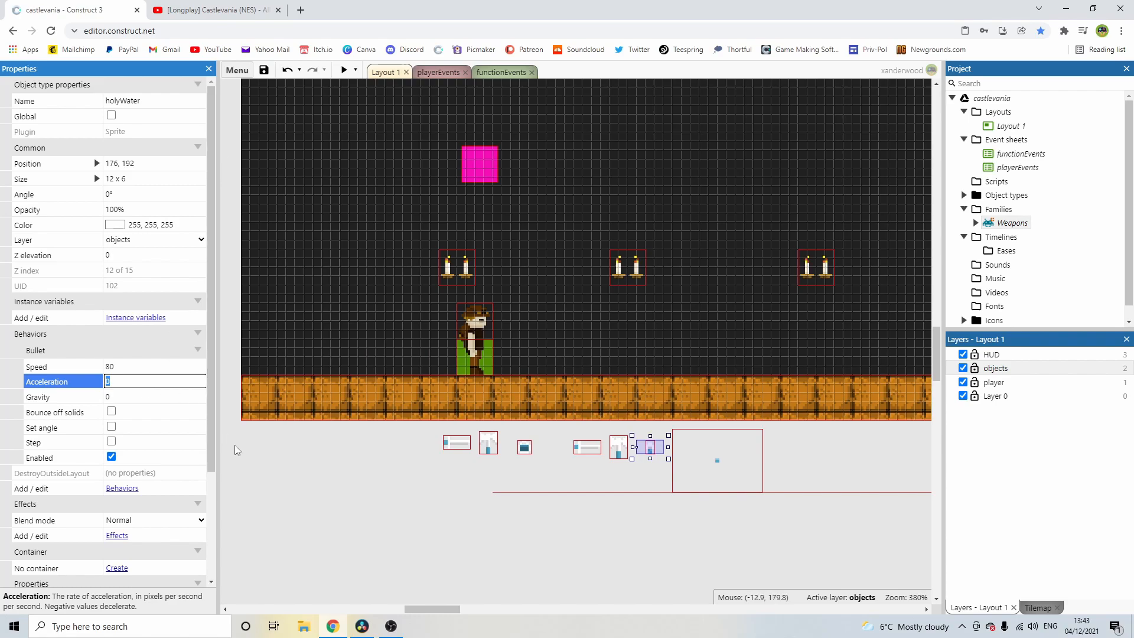
pyautogui.click(256, 459)
# Step: Preview the layout, test how the holy water flies when thrown in both directions, and close the preview
pyautogui.click(344, 70)
pyautogui.press('space')
pyautogui.press('Right')
pyautogui.press('Left')
pyautogui.press('Up')
pyautogui.press('space')
pyautogui.press('Right')
pyautogui.press('space')
pyautogui.press('Up')
pyautogui.press('Right')
pyautogui.press('space')
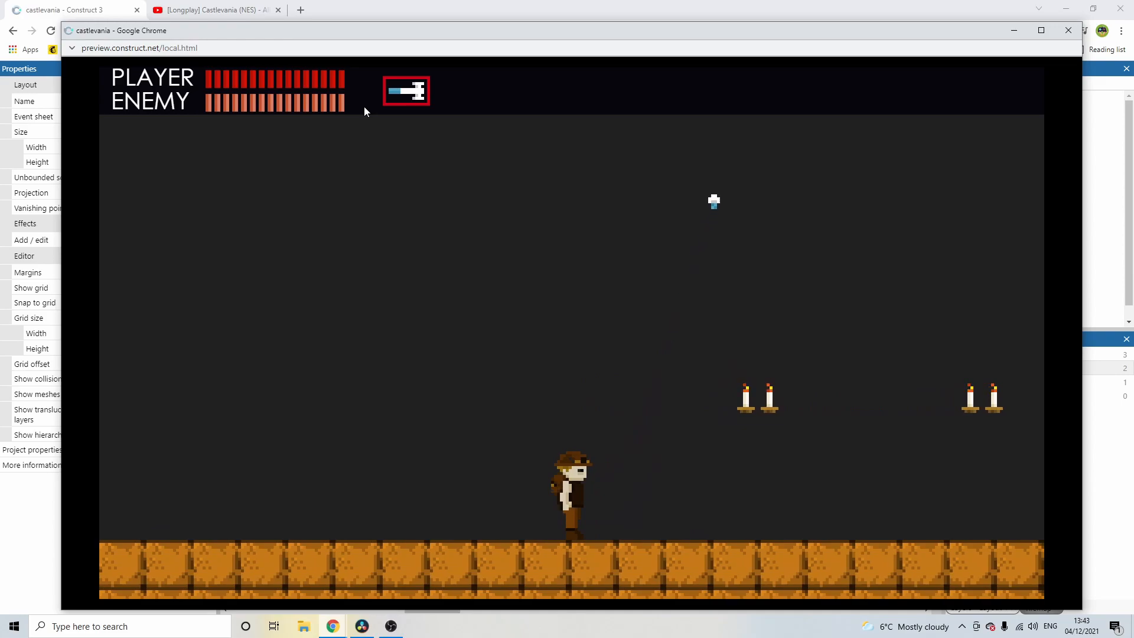
pyautogui.press('Left')
pyautogui.press('space')
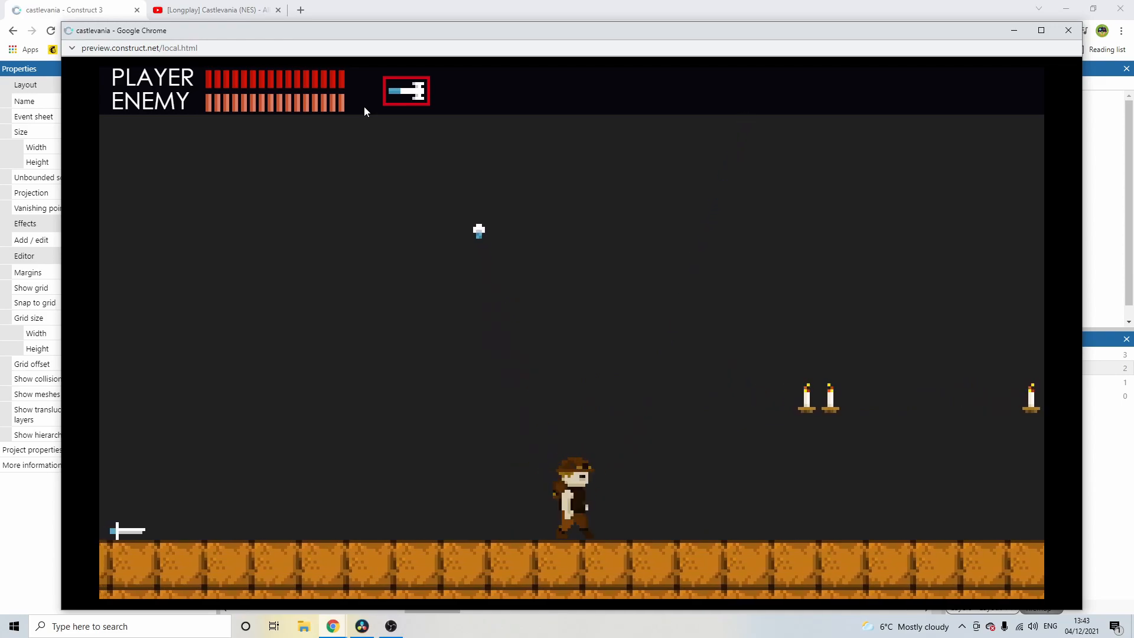
pyautogui.press('Right')
pyautogui.press('space')
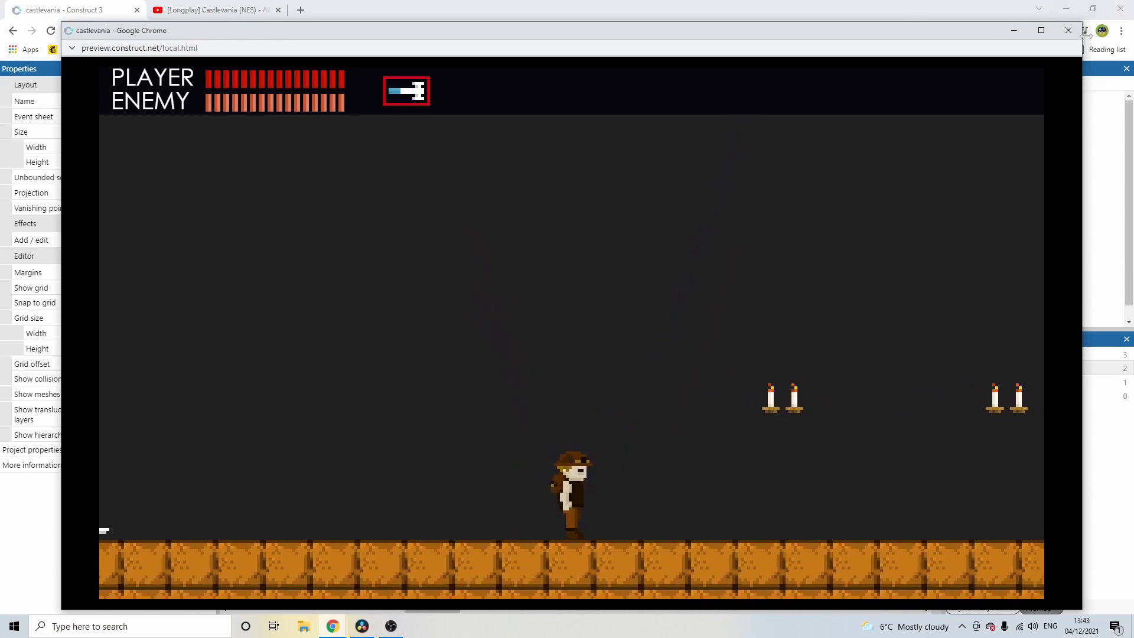
pyautogui.click(1068, 30)
# Step: Check the Platform gravity of the player_base sprite behind the player for comparison, restoring the player's position
pyautogui.click(650, 448)
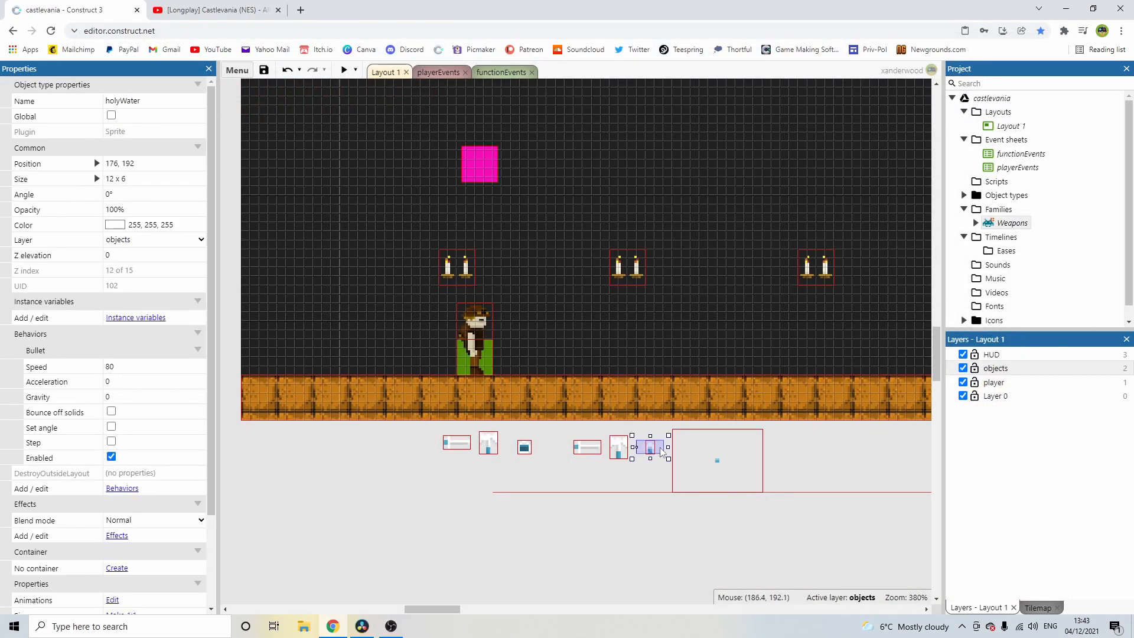
pyautogui.click(123, 395)
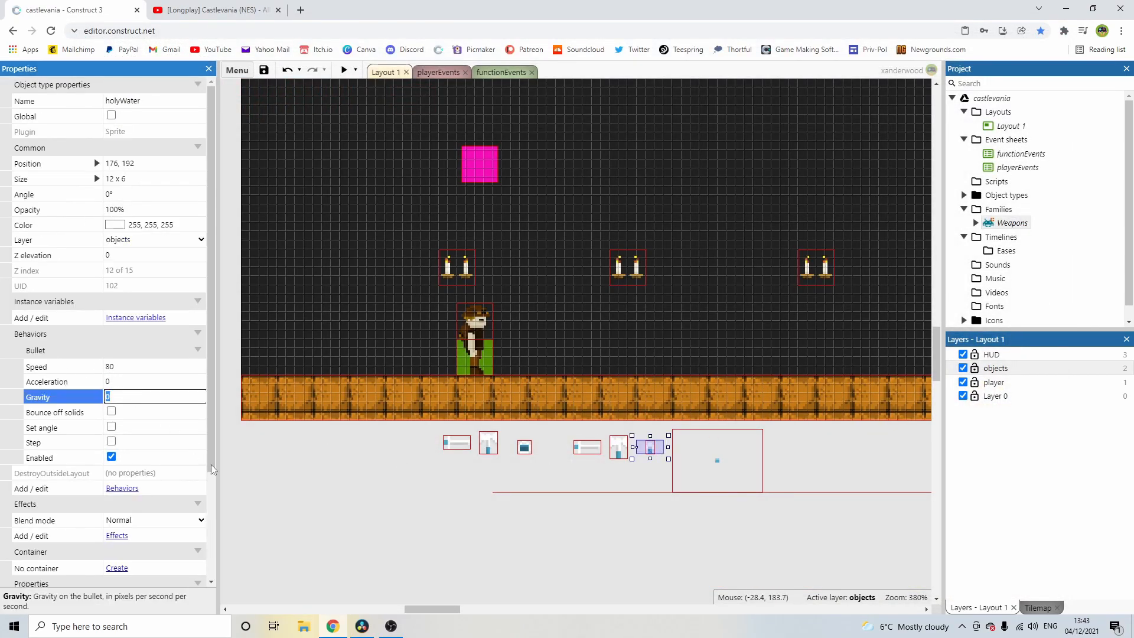
pyautogui.click(473, 355)
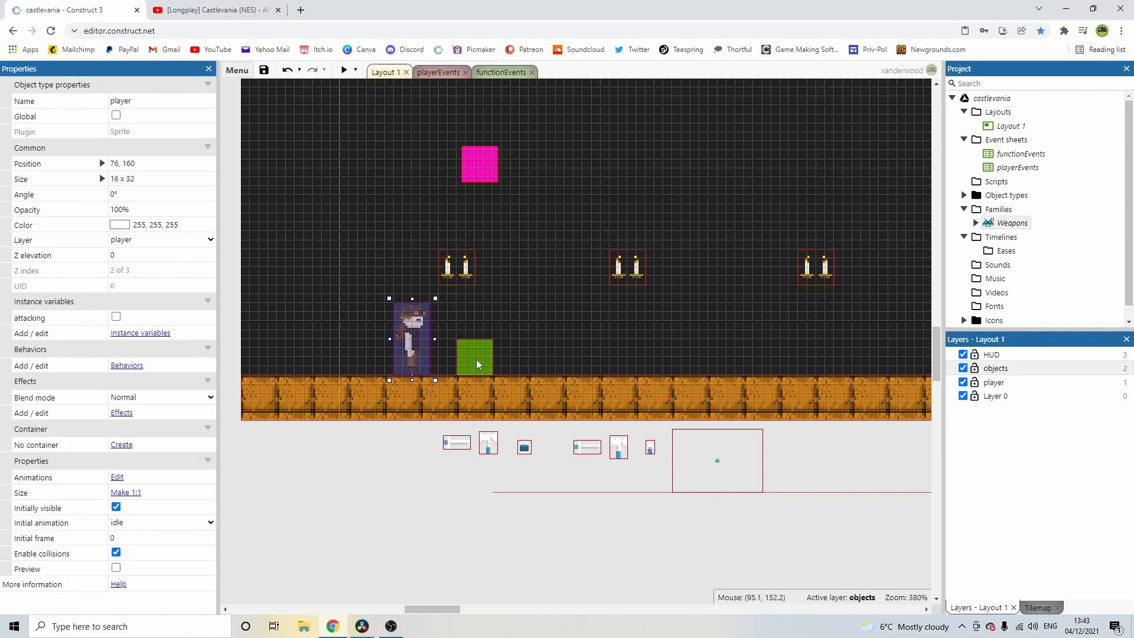
pyautogui.click(476, 360)
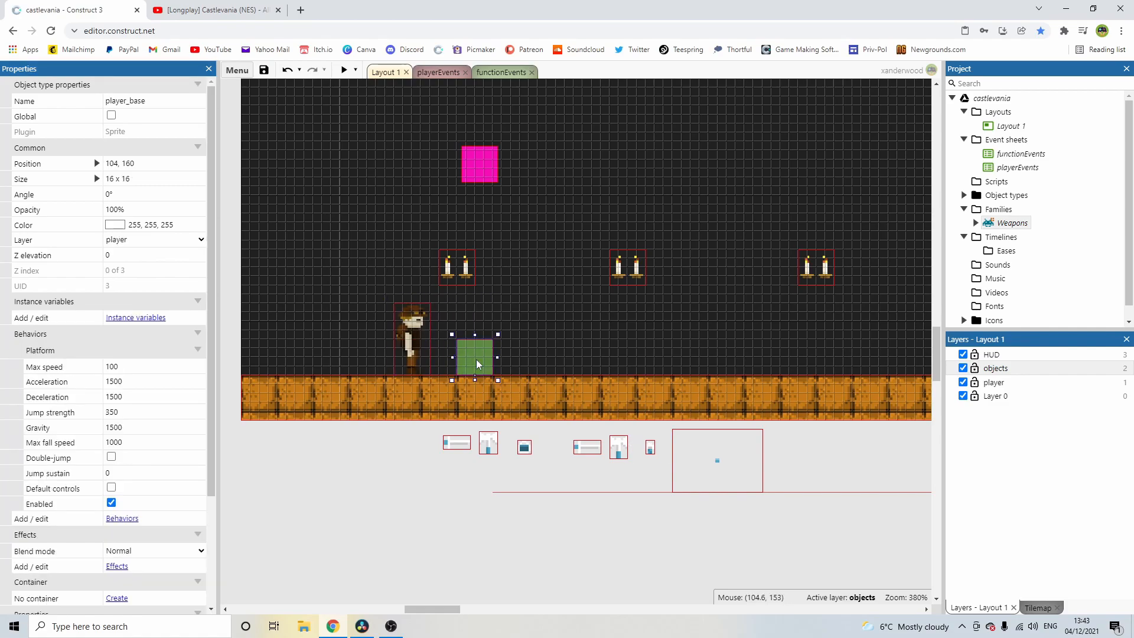
pyautogui.hotkey('ctrl', 'z')
# Step: Set the Bullet gravity of the holyWater sprite to 1500
pyautogui.click(650, 449)
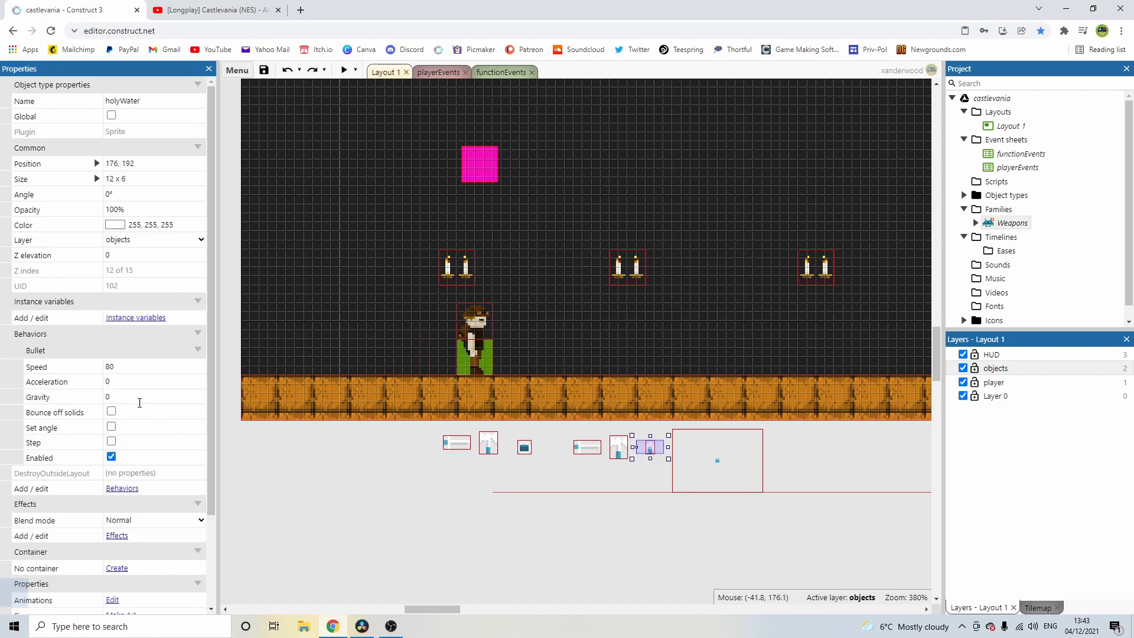
pyautogui.click(115, 395)
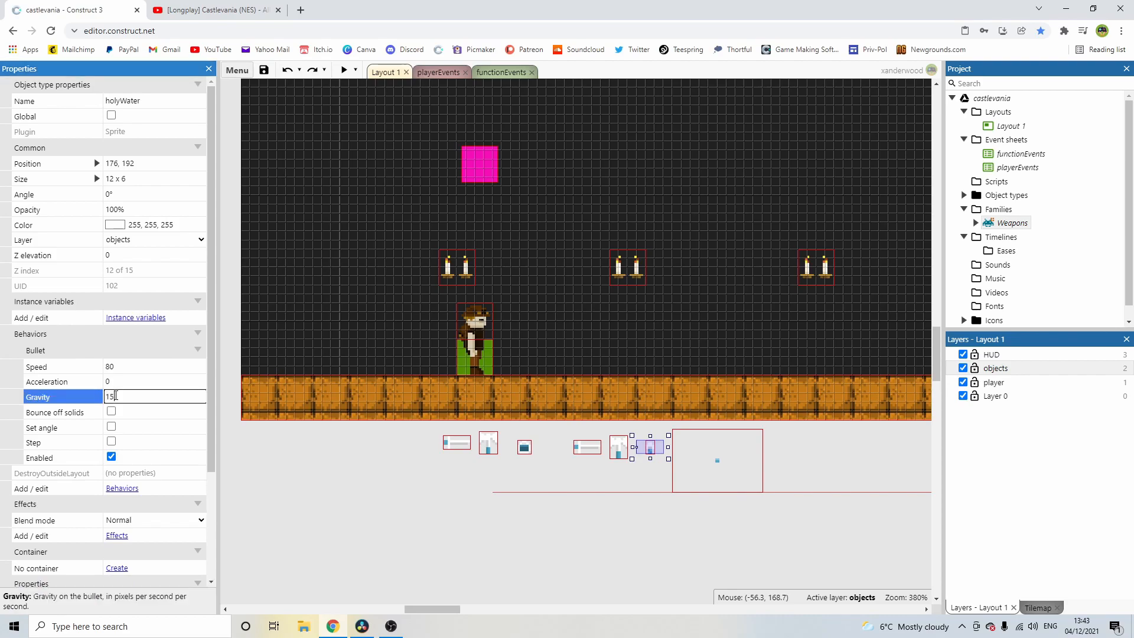
pyautogui.press('Tab')
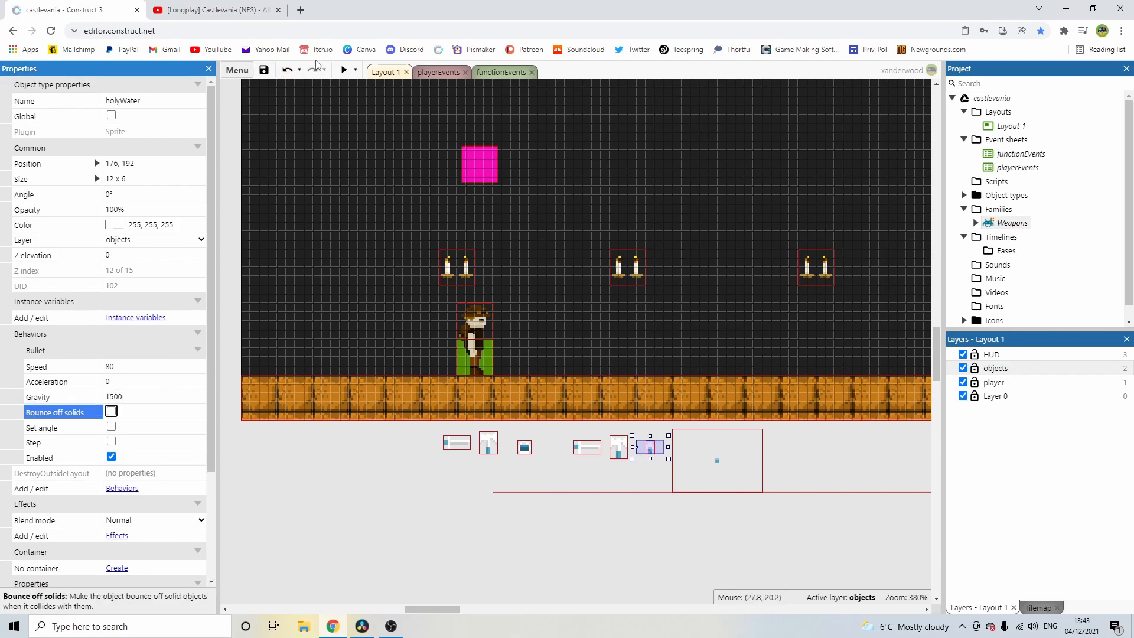
# Step: Preview the layout again, repeatedly throw holy water in both directions to test its arc and ground splash, and close the preview
pyautogui.click(343, 70)
pyautogui.press('Up')
pyautogui.press('space')
pyautogui.press('Right')
pyautogui.press('Up')
pyautogui.press('space')
pyautogui.press('Left')
pyautogui.press('Up')
pyautogui.press('space')
pyautogui.press('space')
pyautogui.press('space')
pyautogui.press('Right')
pyautogui.press('Up')
pyautogui.press('space')
pyautogui.press('Right')
pyautogui.press('space')
pyautogui.press('Up')
pyautogui.press('space')
pyautogui.press('Right')
pyautogui.press('Up')
pyautogui.press('space')
pyautogui.press('space')
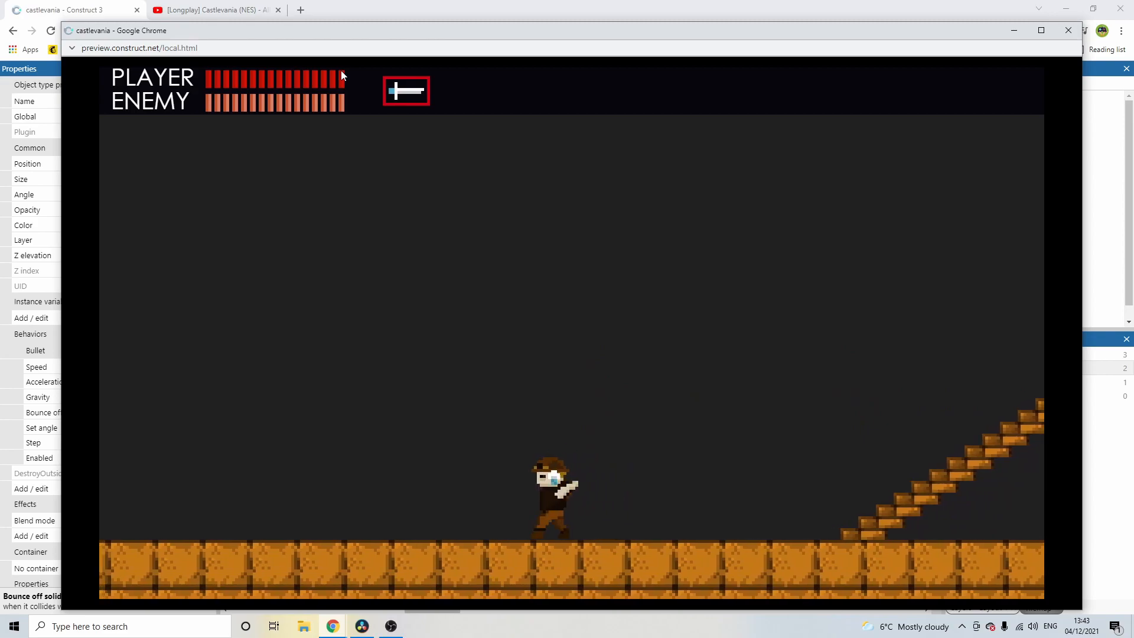
pyautogui.press('Left')
pyautogui.press('Right')
pyautogui.press('space')
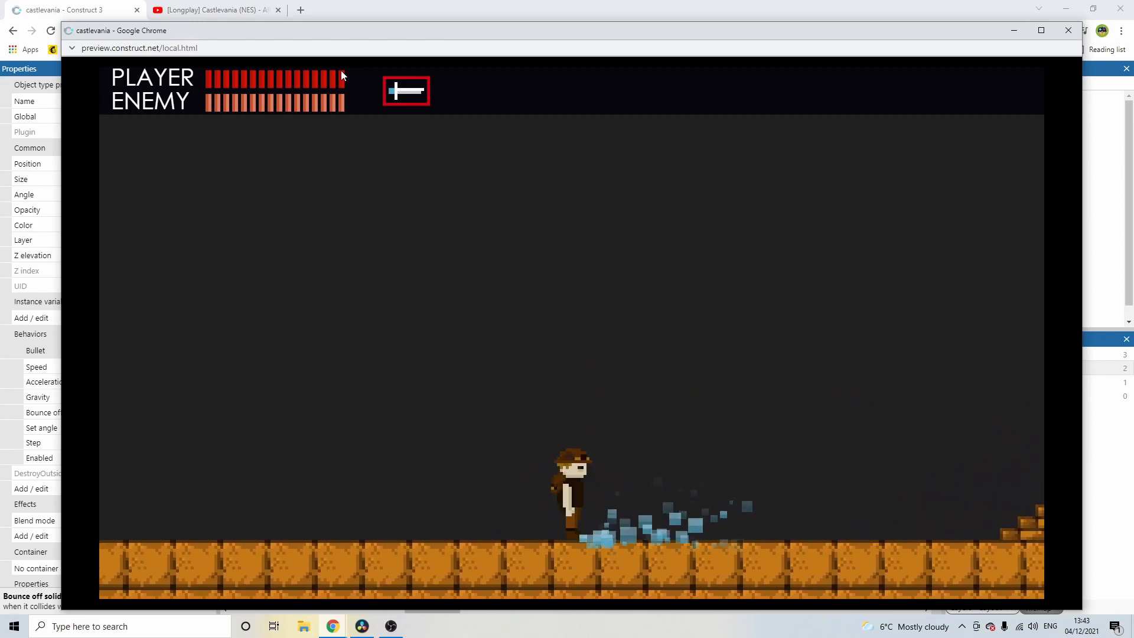
pyautogui.press('Right')
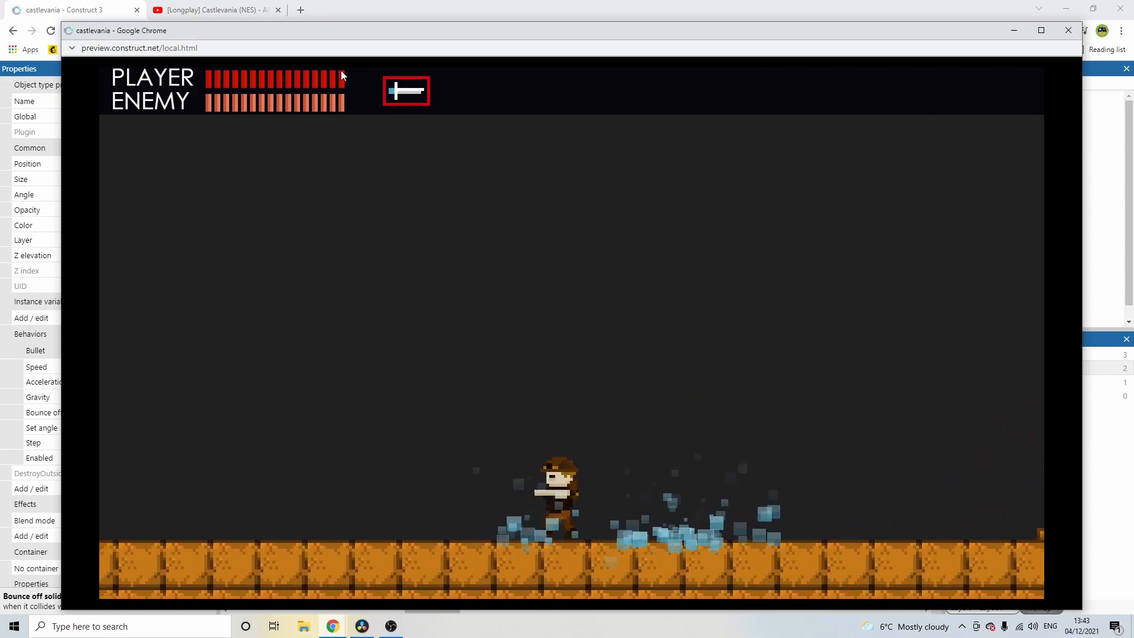
pyautogui.press('Right')
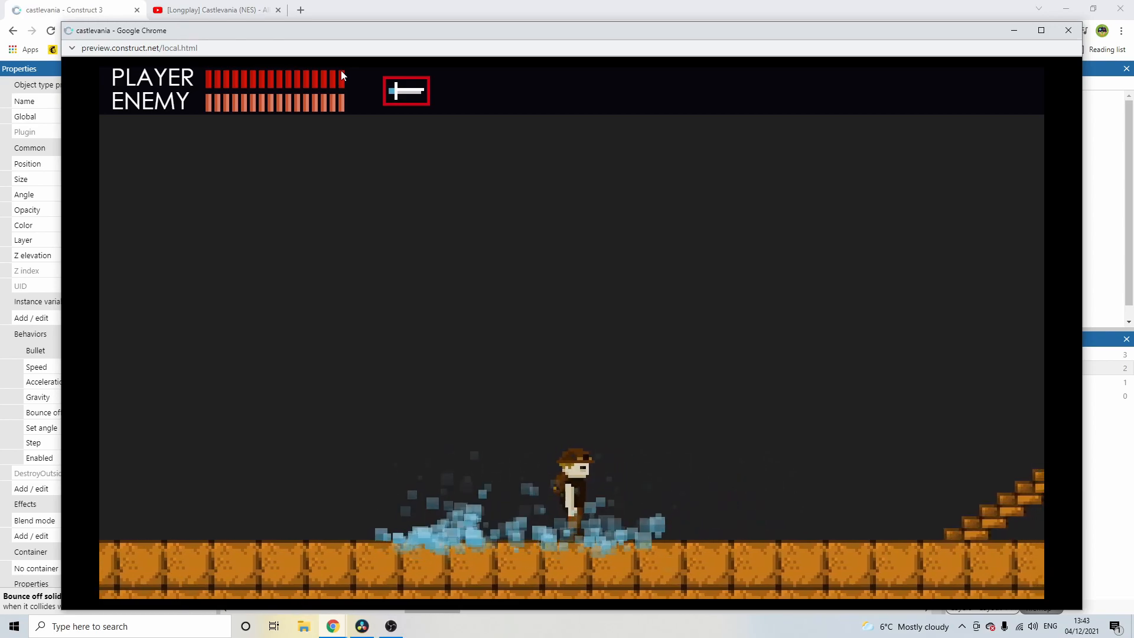
pyautogui.press('Left')
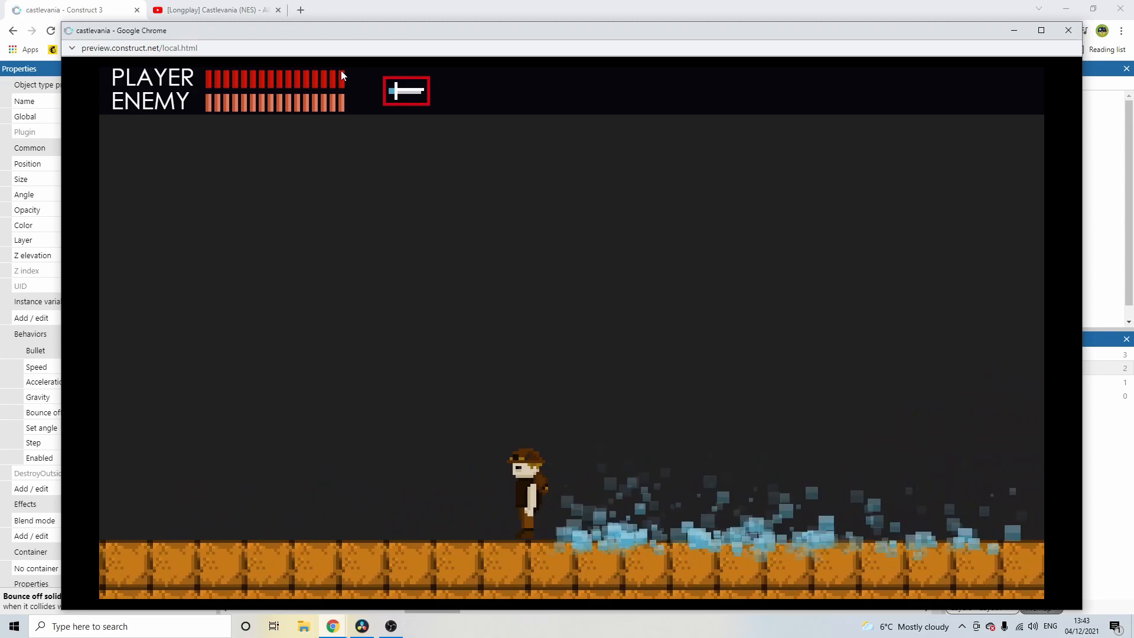
pyautogui.press('Right')
pyautogui.press('Left')
pyautogui.press('Right')
pyautogui.press('Right')
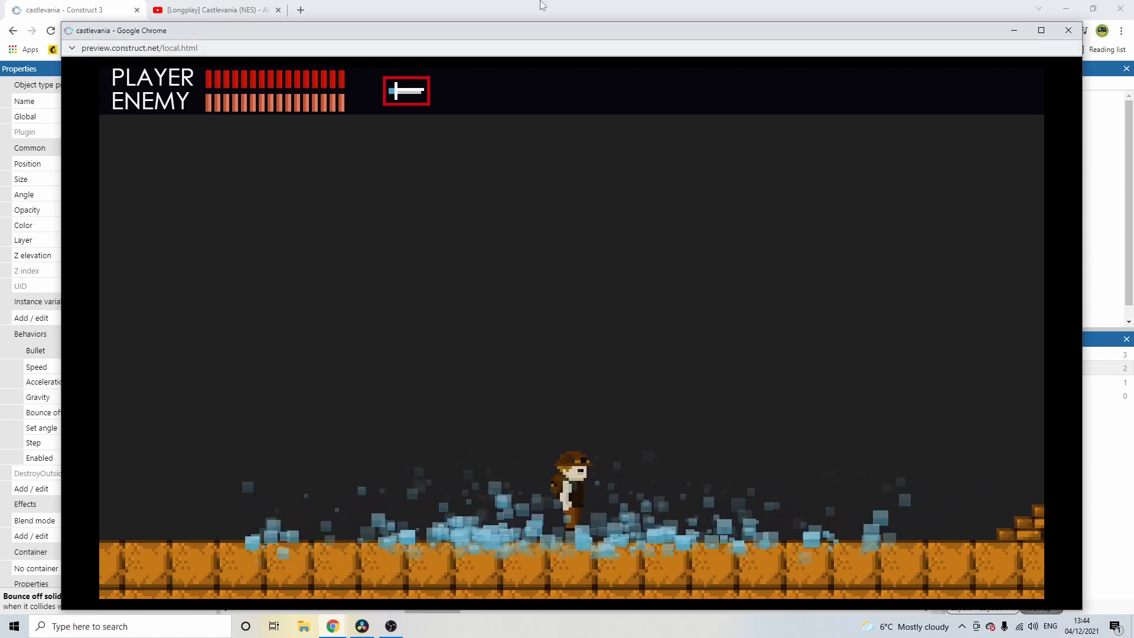
pyautogui.click(1067, 31)
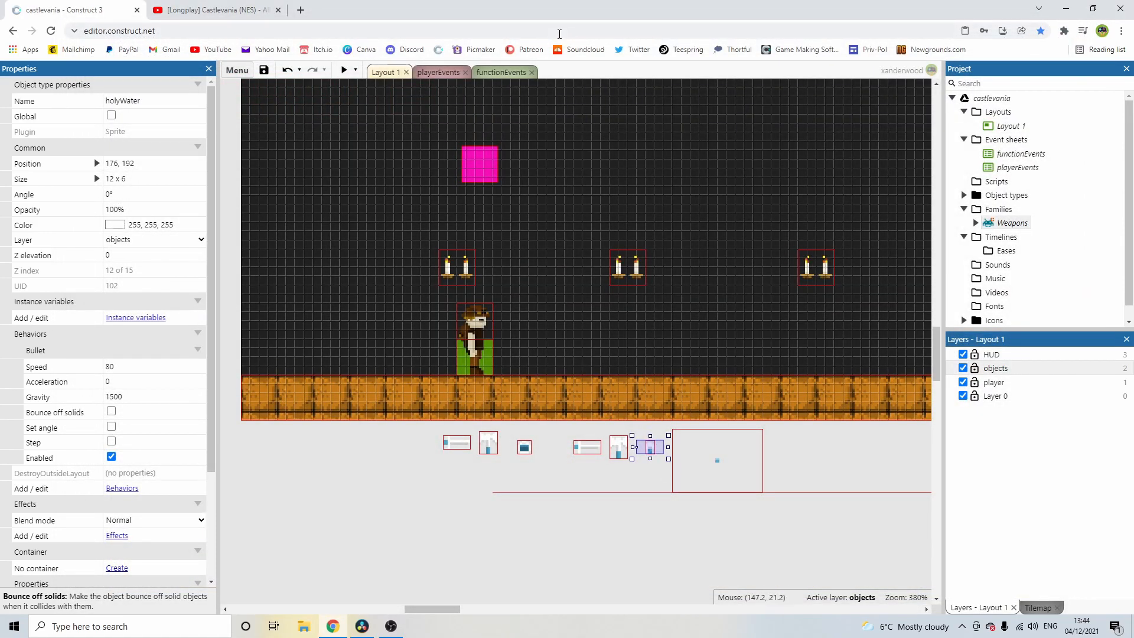
# Step: In functionEvents, set holyWater's Bullet angle of motion to 230 degrees when the player is mirrored and 310 degrees when not mirrored
pyautogui.click(494, 73)
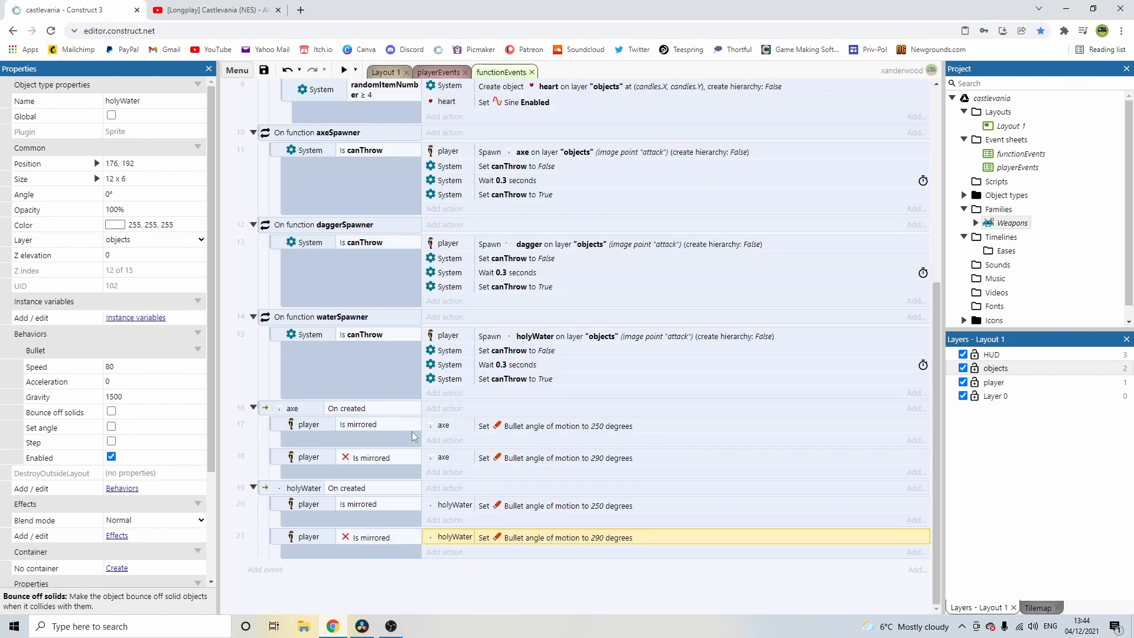
pyautogui.doubleClick(544, 507)
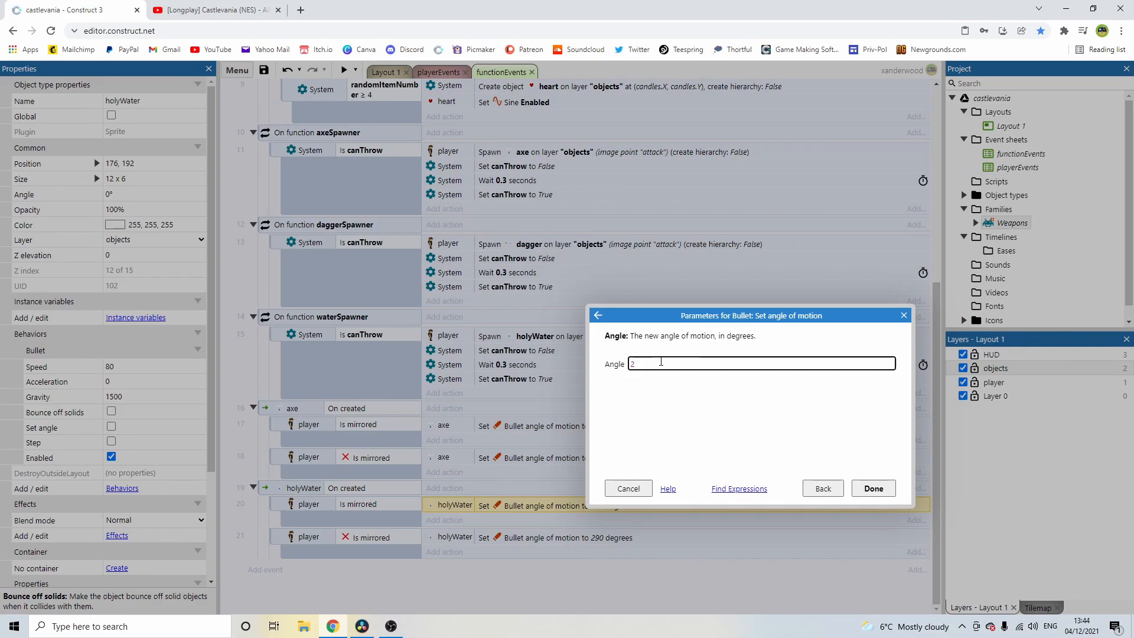
pyautogui.press('Return')
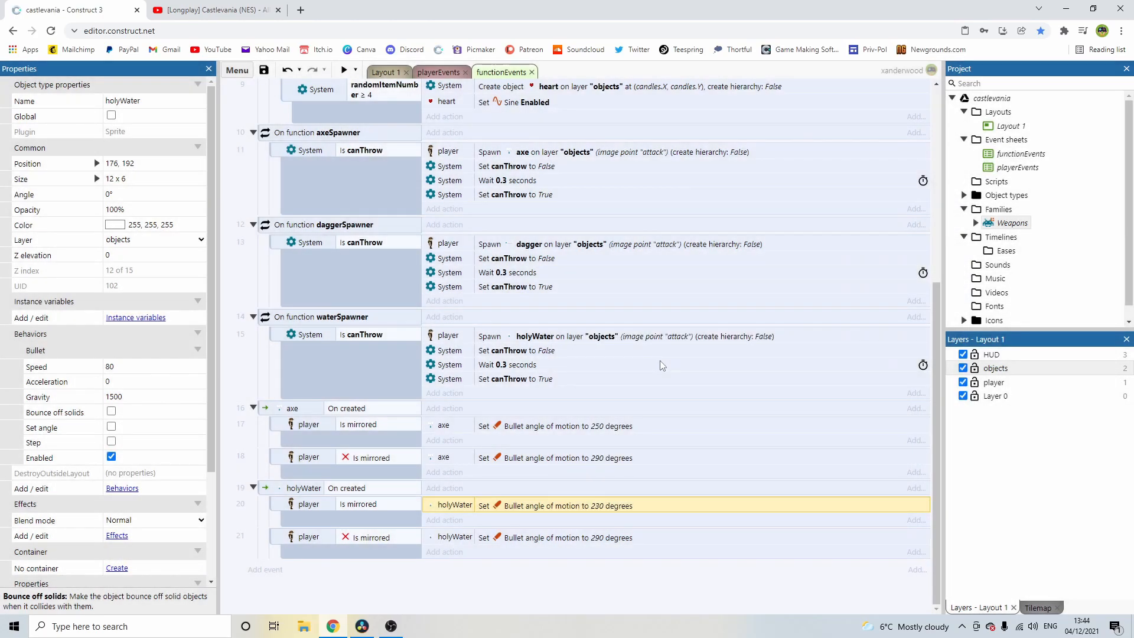
pyautogui.doubleClick(587, 539)
pyautogui.click(666, 364)
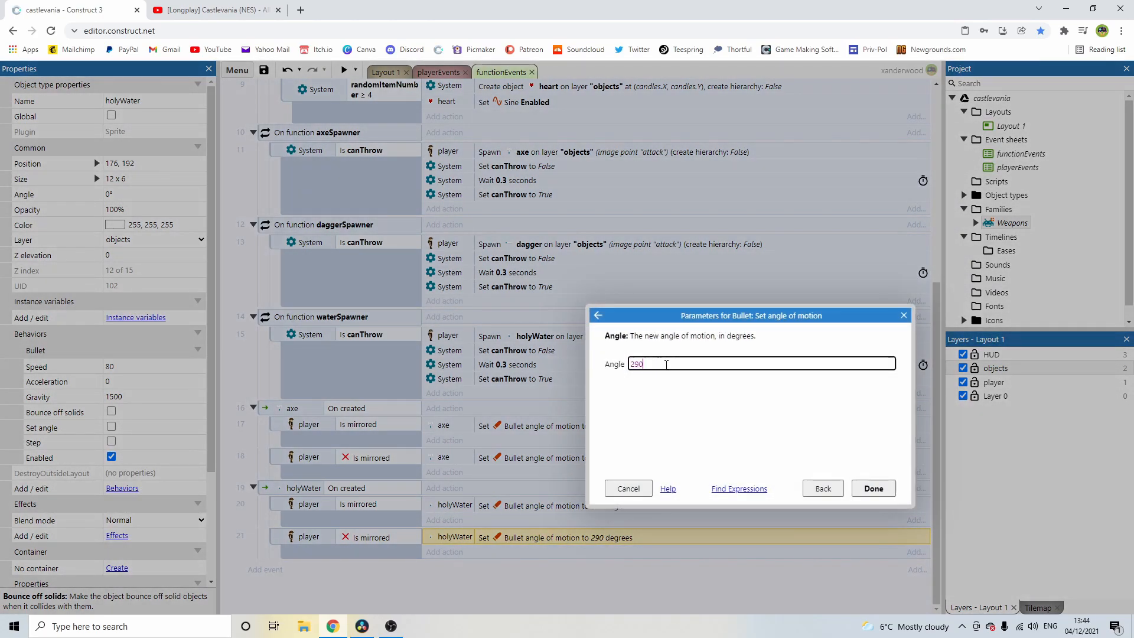
pyautogui.write('310')
pyautogui.press('Return')
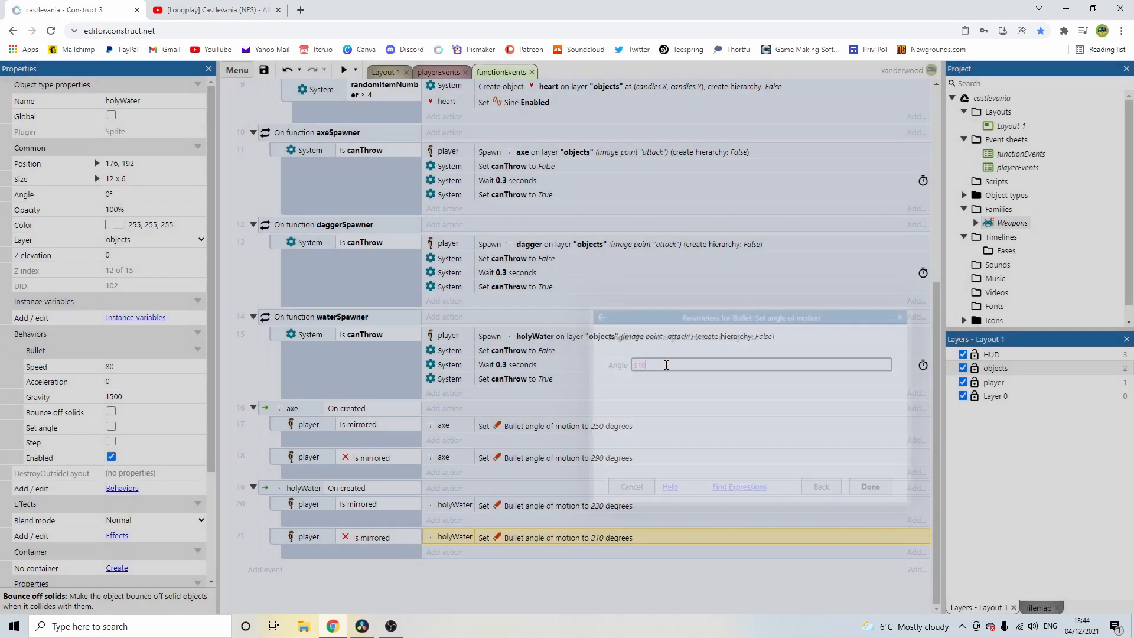
# Step: Set the Bullet speed of the holyWater sprite in Layout 1 to 120
pyautogui.click(445, 73)
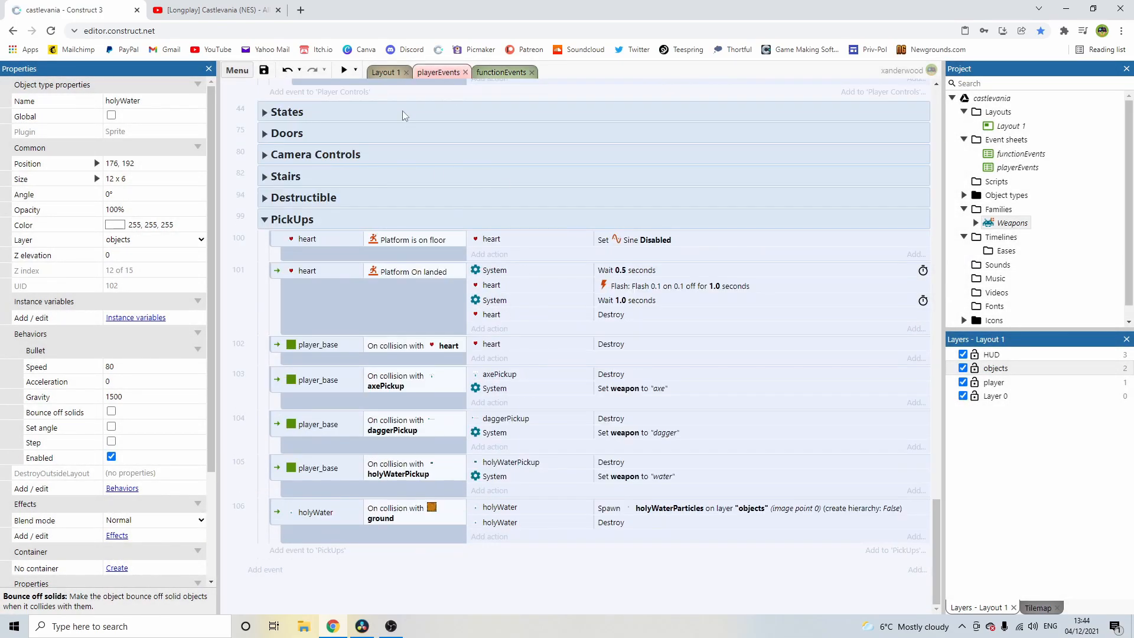
pyautogui.click(397, 73)
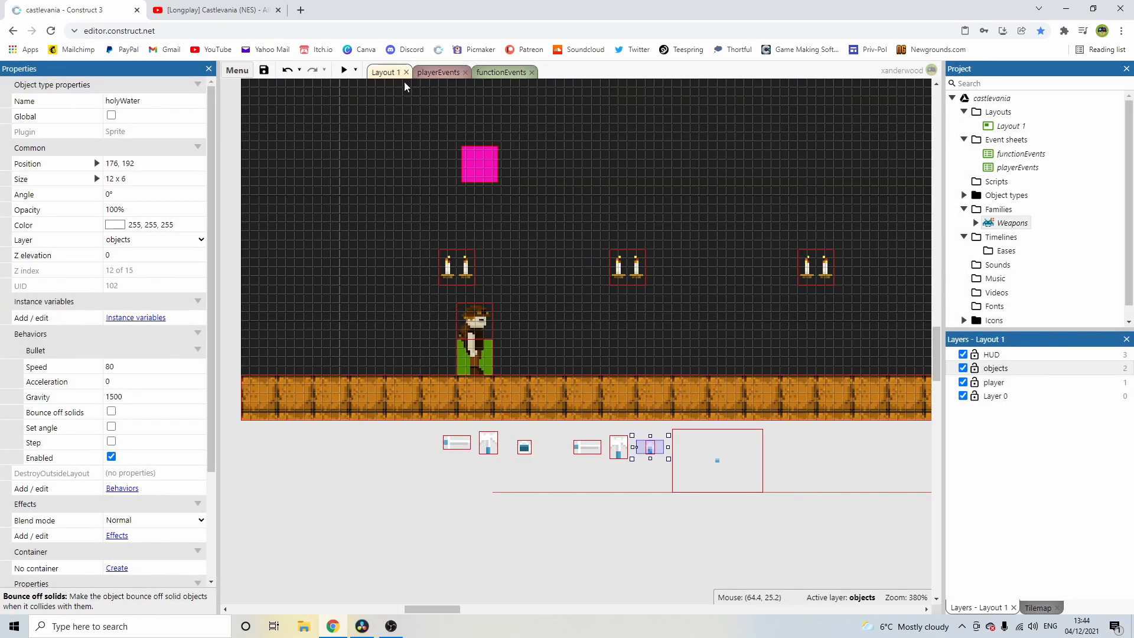
pyautogui.click(155, 371)
pyautogui.press('Tab')
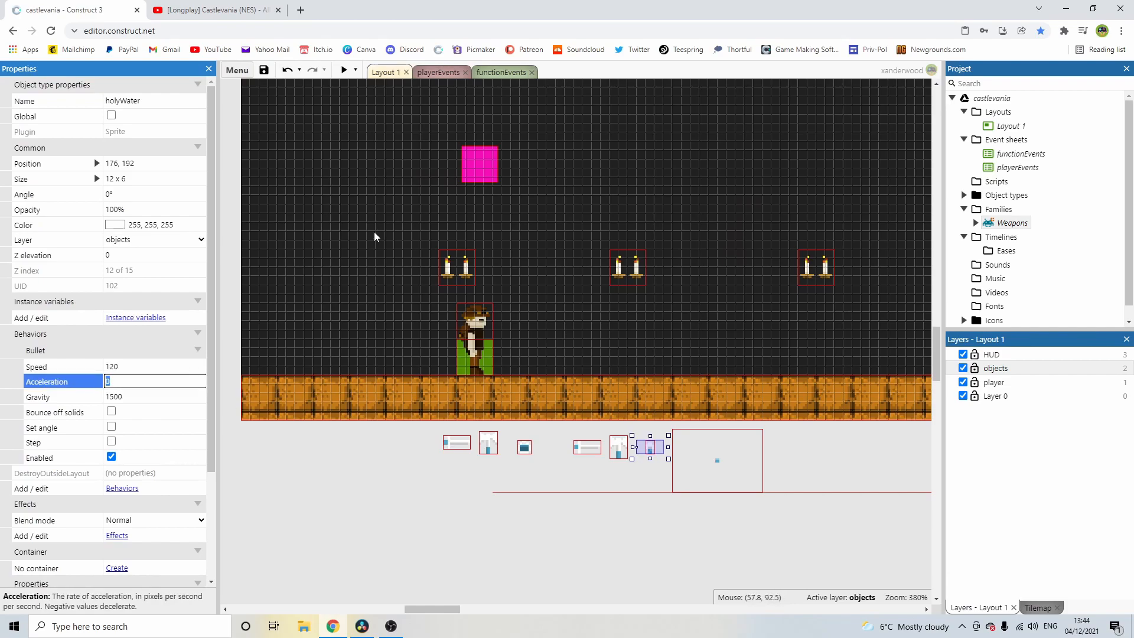
# Step: Add an On created event for holyWaterParticles at the end of the functionEvents sheet
pyautogui.click(485, 72)
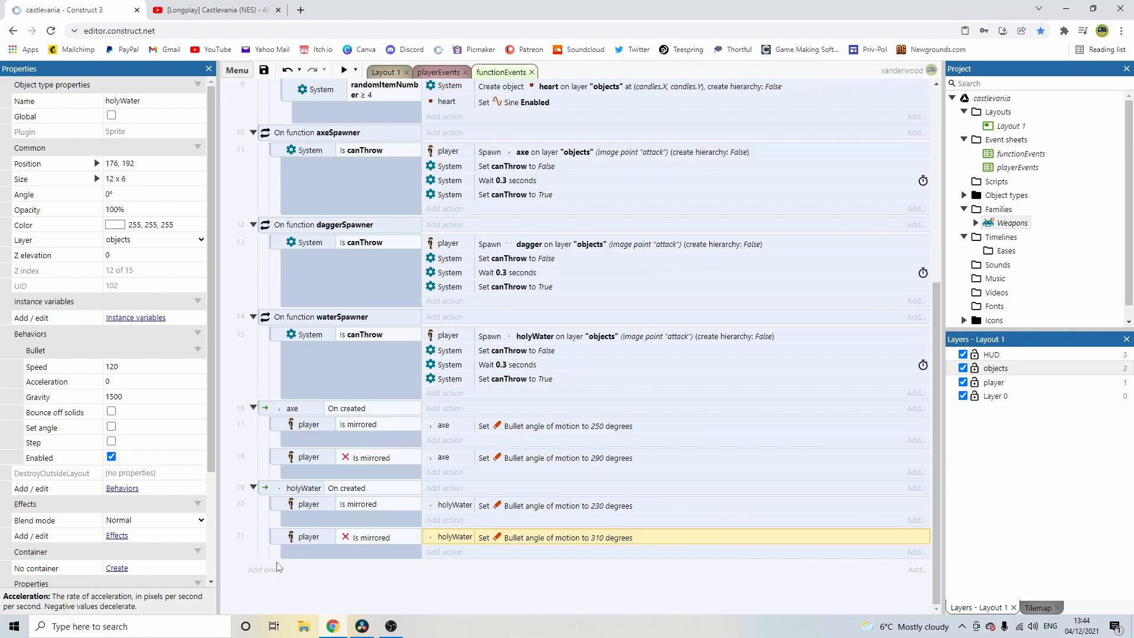
pyautogui.click(267, 568)
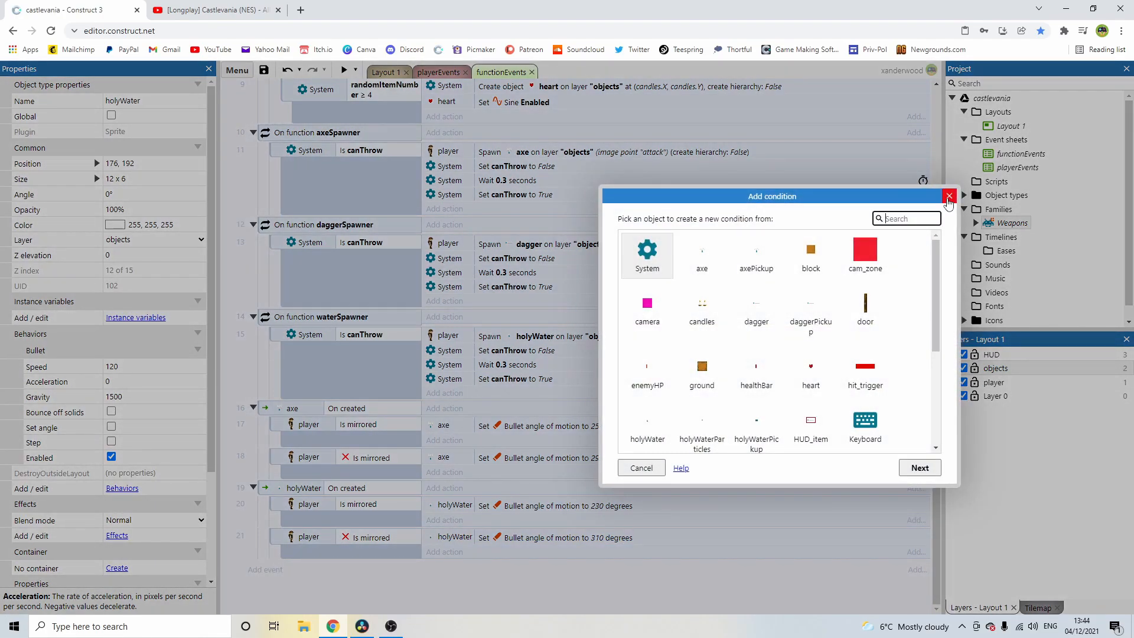
pyautogui.doubleClick(646, 254)
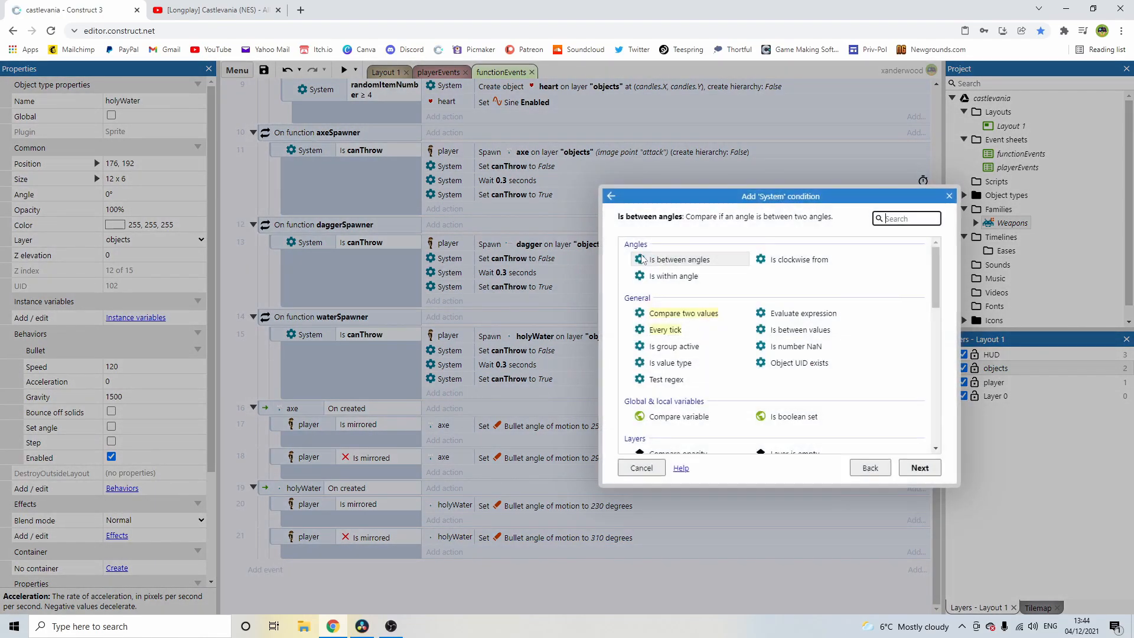
pyautogui.click(868, 468)
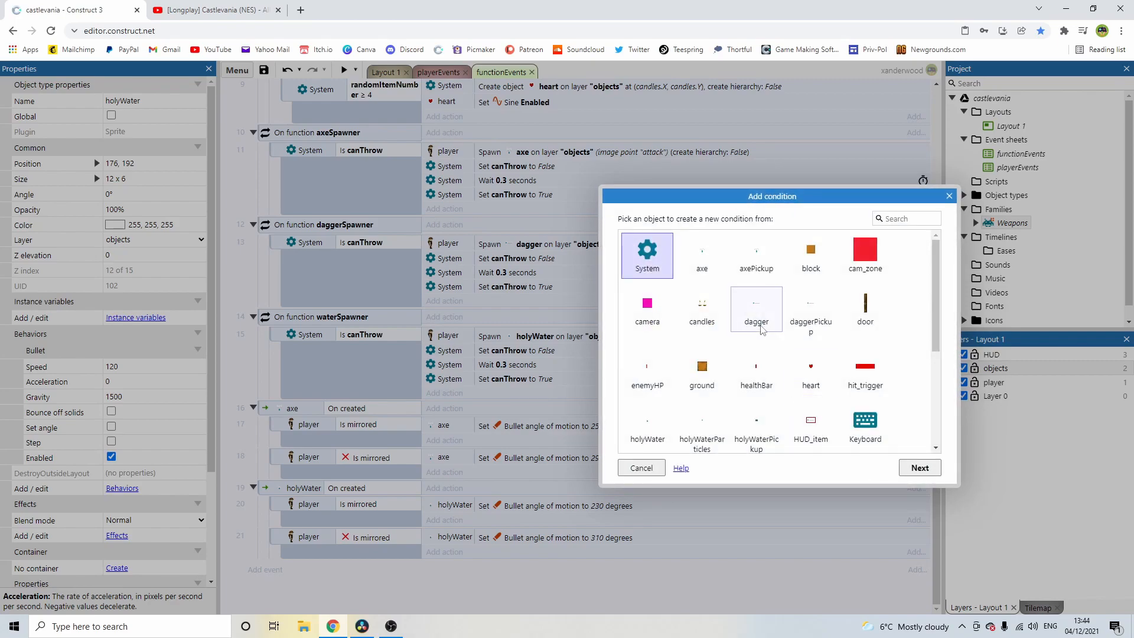
pyautogui.scroll(-1, 758, 304)
pyautogui.scroll(-1, 813, 270)
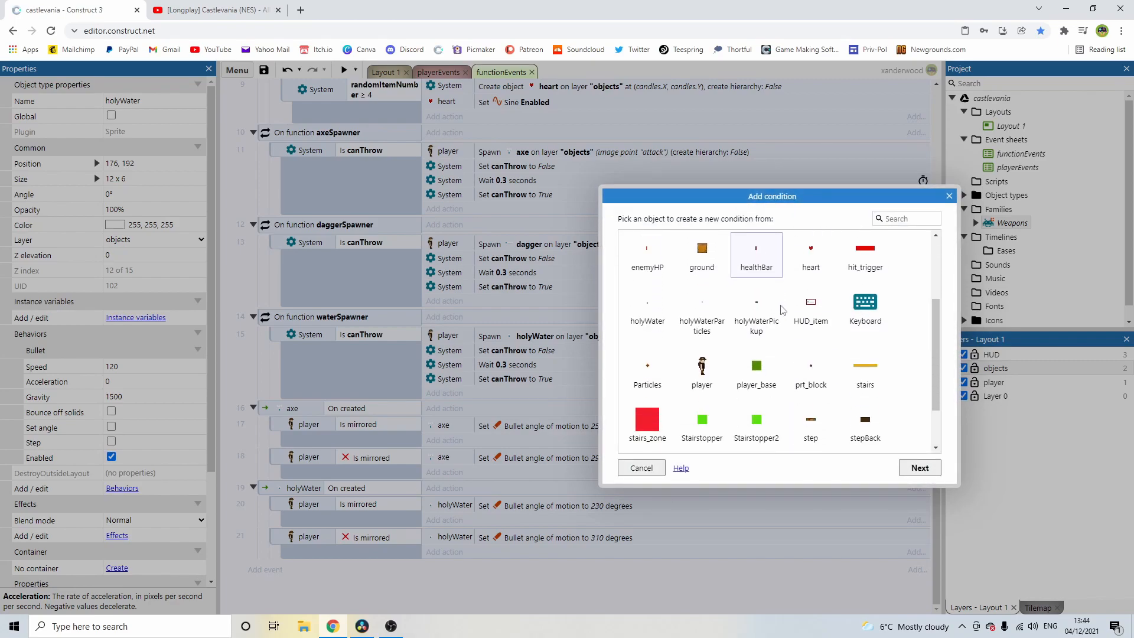
pyautogui.doubleClick(696, 319)
pyautogui.scroll(-2, 696, 331)
pyautogui.doubleClick(672, 359)
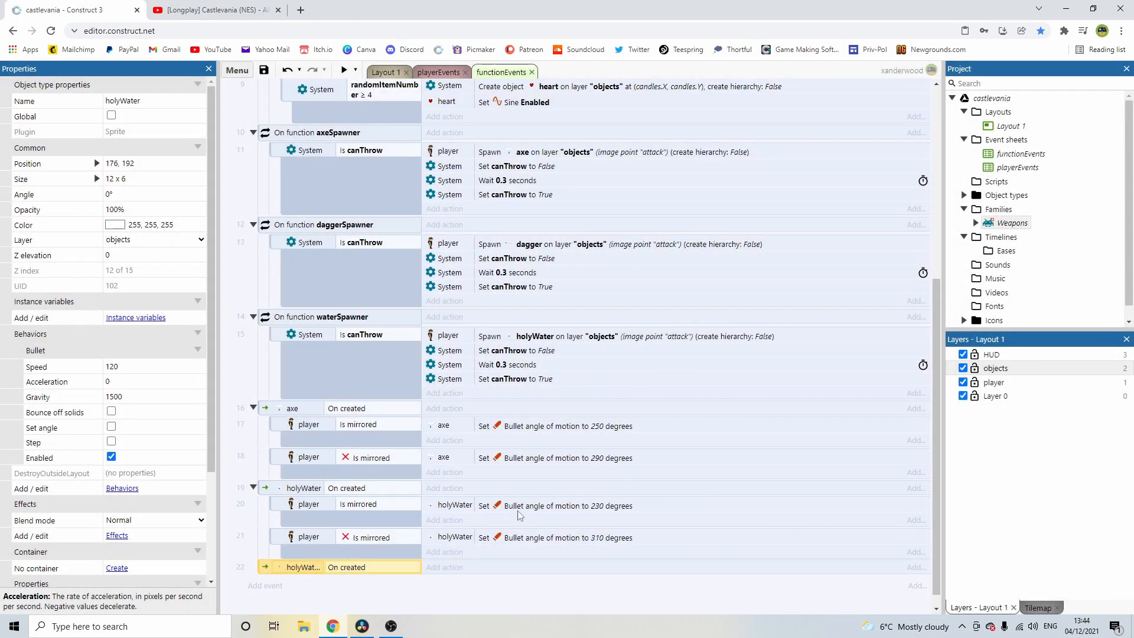
# Step: Add a System Wait action of 1.0 seconds to the holyWaterParticles On created event
pyautogui.click(444, 567)
pyautogui.doubleClick(658, 258)
pyautogui.write('wait')
pyautogui.doubleClick(777, 257)
pyautogui.click(873, 488)
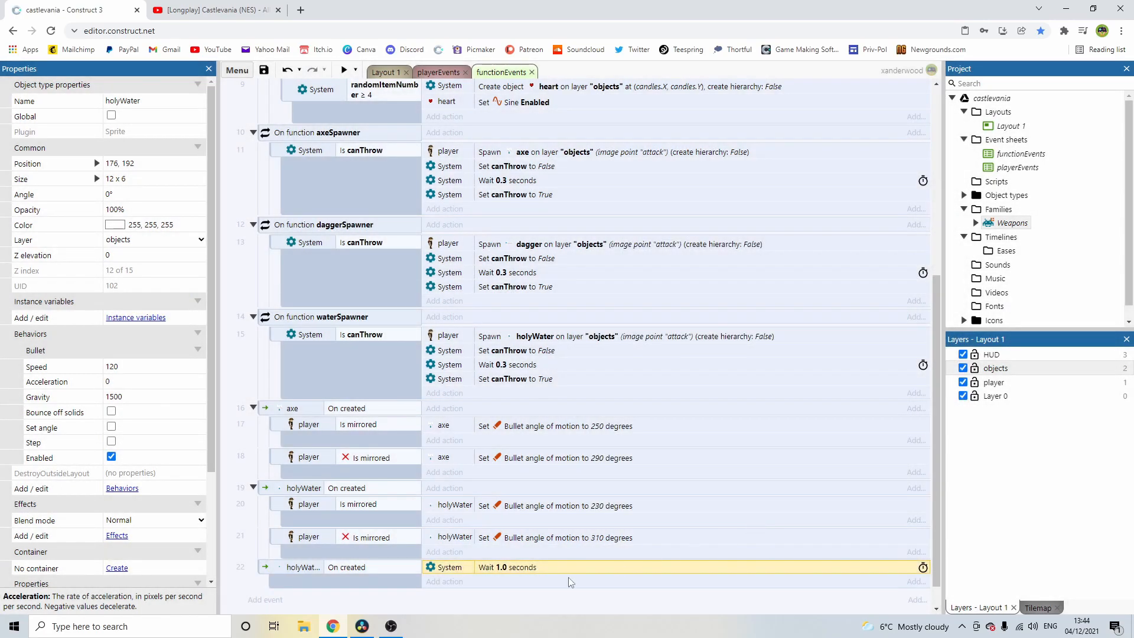
# Step: Add a Destroy action for holyWaterParticles after the wait in its On created event
pyautogui.click(444, 581)
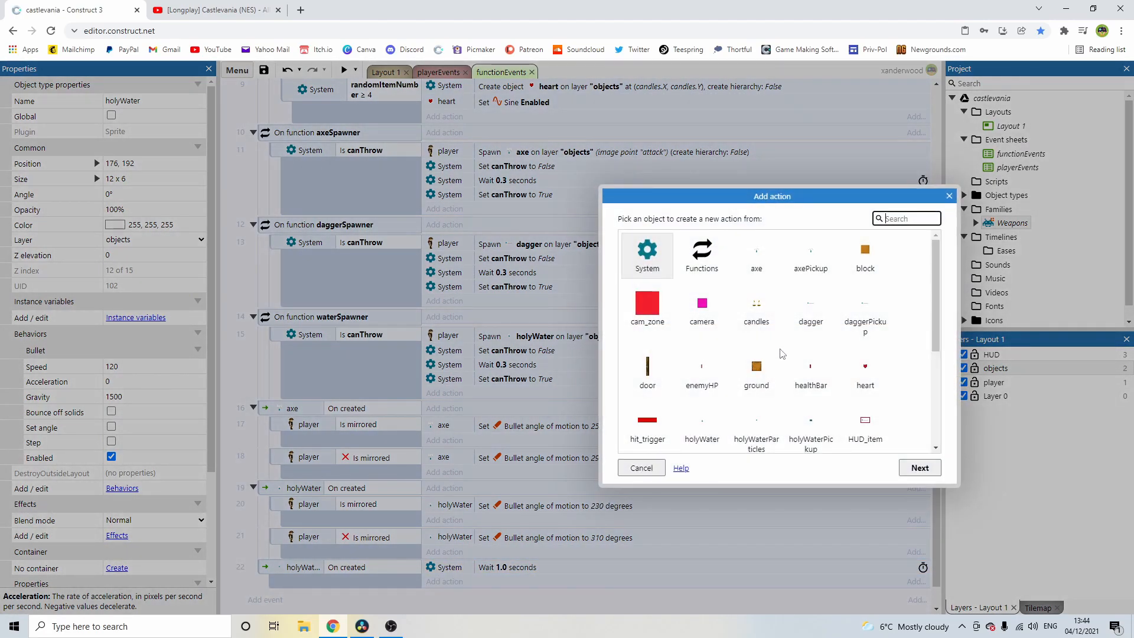
pyautogui.scroll(-1, 792, 374)
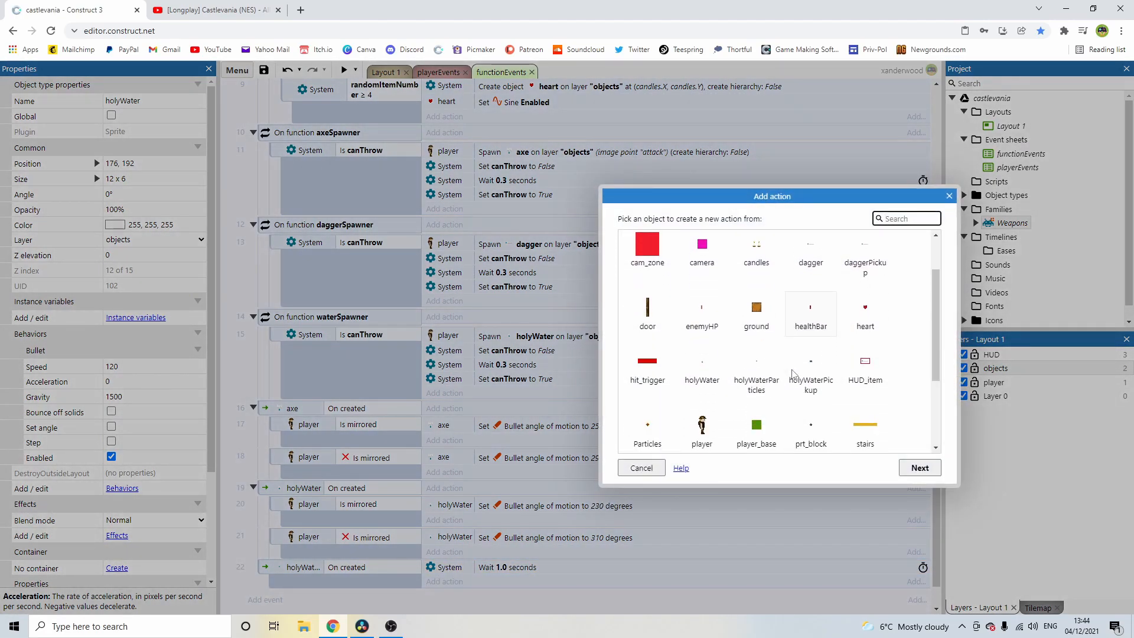
pyautogui.doubleClick(742, 363)
pyautogui.write('de')
pyautogui.doubleClick(702, 306)
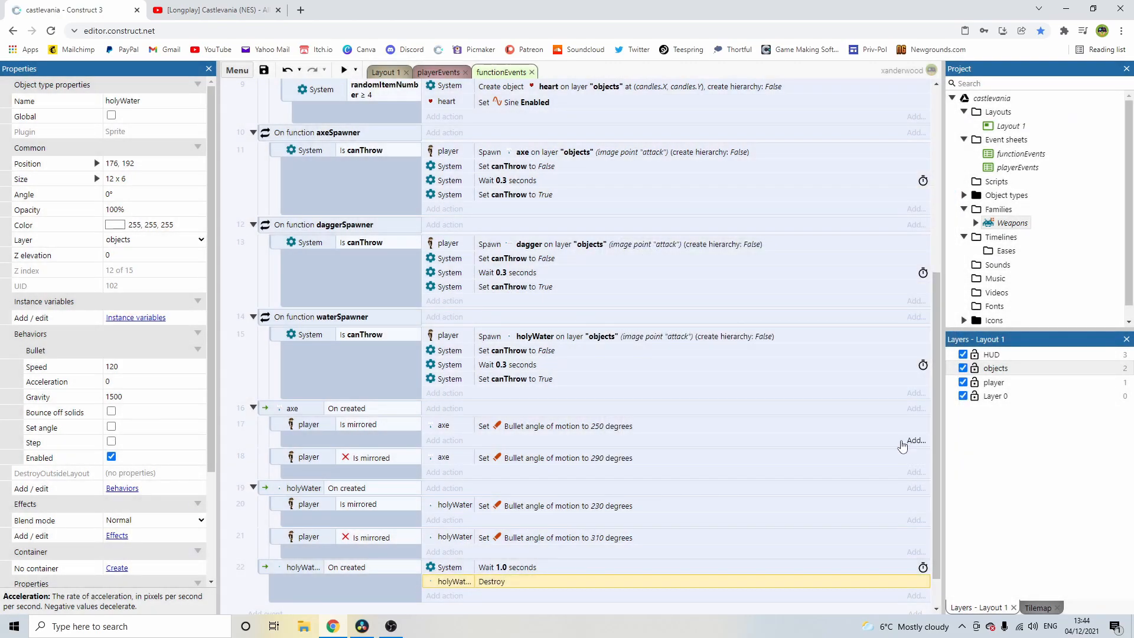
# Step: Preview the layout and test moving, jumping, attacking and throwing daggers around the candles
pyautogui.click(343, 71)
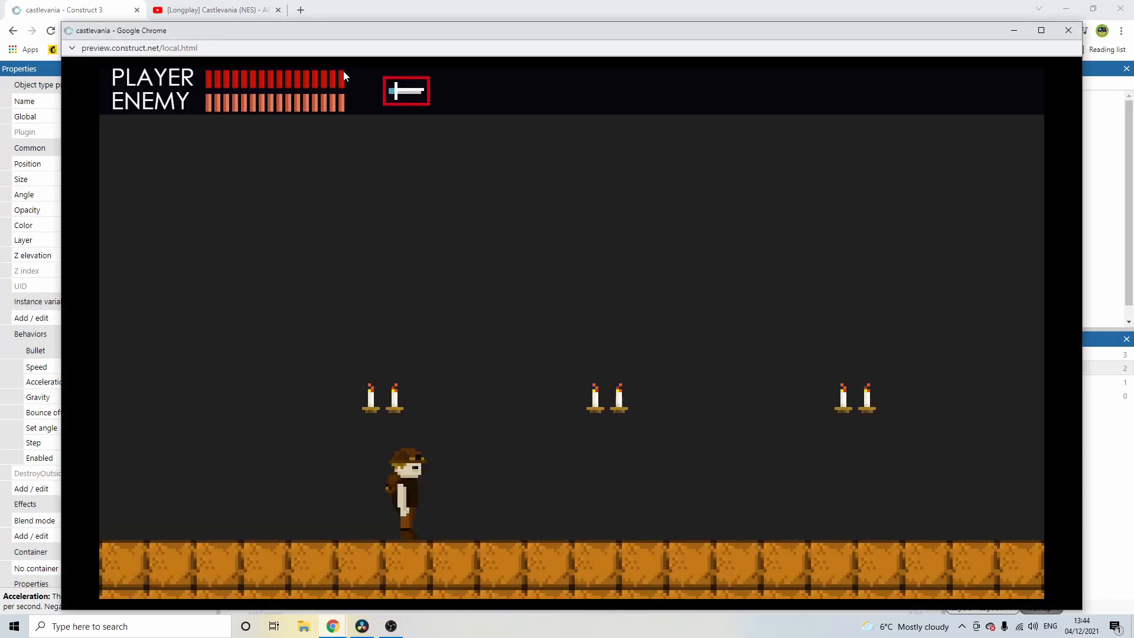
pyautogui.press('space')
pyautogui.press('Right')
pyautogui.press('Left')
pyautogui.press('Up')
pyautogui.press('space')
pyautogui.press('Left')
pyautogui.press('Right')
pyautogui.press('x')
pyautogui.press('Right')
pyautogui.press('Right')
pyautogui.press('Up')
pyautogui.press('x')
pyautogui.press('x')
pyautogui.press('Right')
pyautogui.press('Up')
pyautogui.press('x')
pyautogui.press('Up')
pyautogui.press('x')
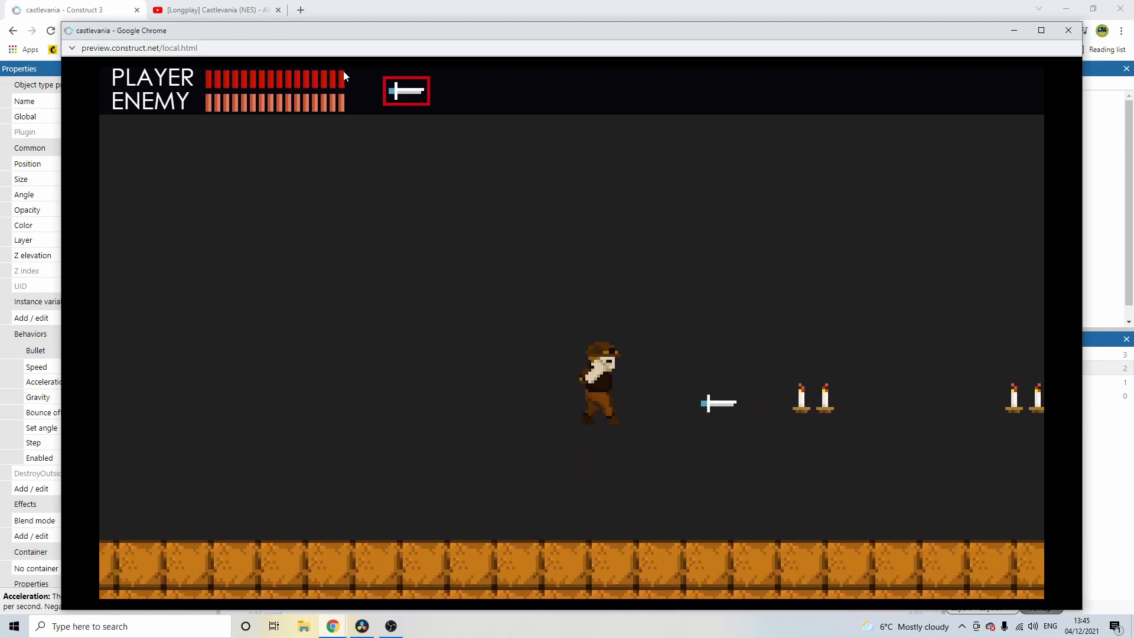
# Step: Throw holy water repeatedly in both directions in the preview to check its arc and the splash particles on the ground
pyautogui.press('Right')
pyautogui.press('x')
pyautogui.press('x')
pyautogui.press('Left')
pyautogui.press('x')
pyautogui.press('Right')
pyautogui.press('x')
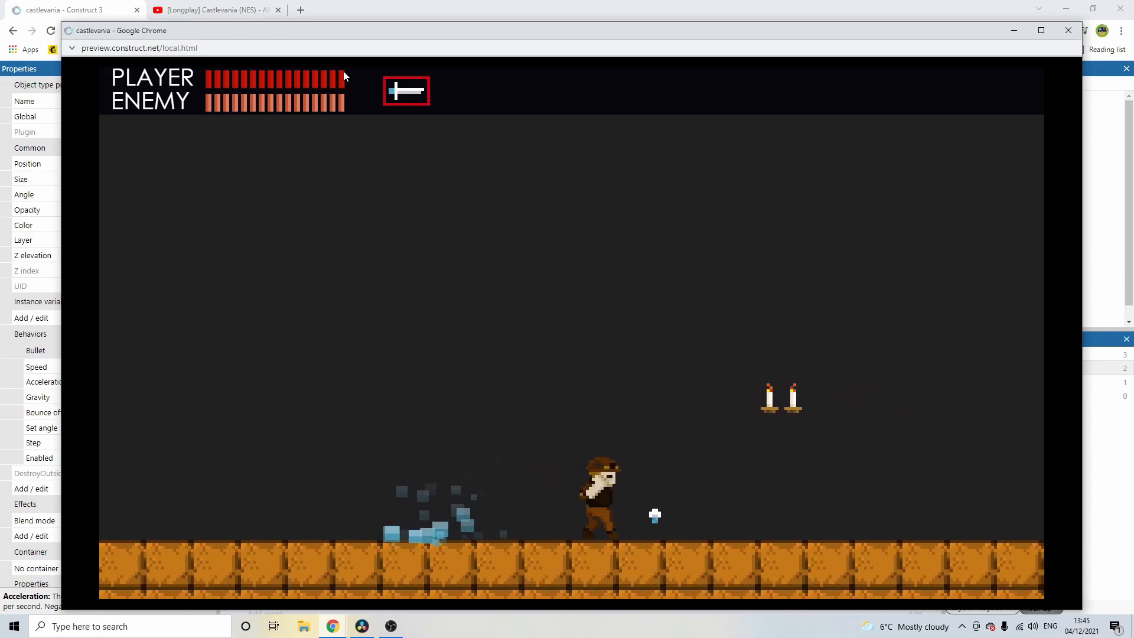
pyautogui.press('Left')
pyautogui.press('x')
pyautogui.press('Right')
pyautogui.press('x')
pyautogui.press('Left')
pyautogui.press('x')
pyautogui.press('Left')
pyautogui.press('x')
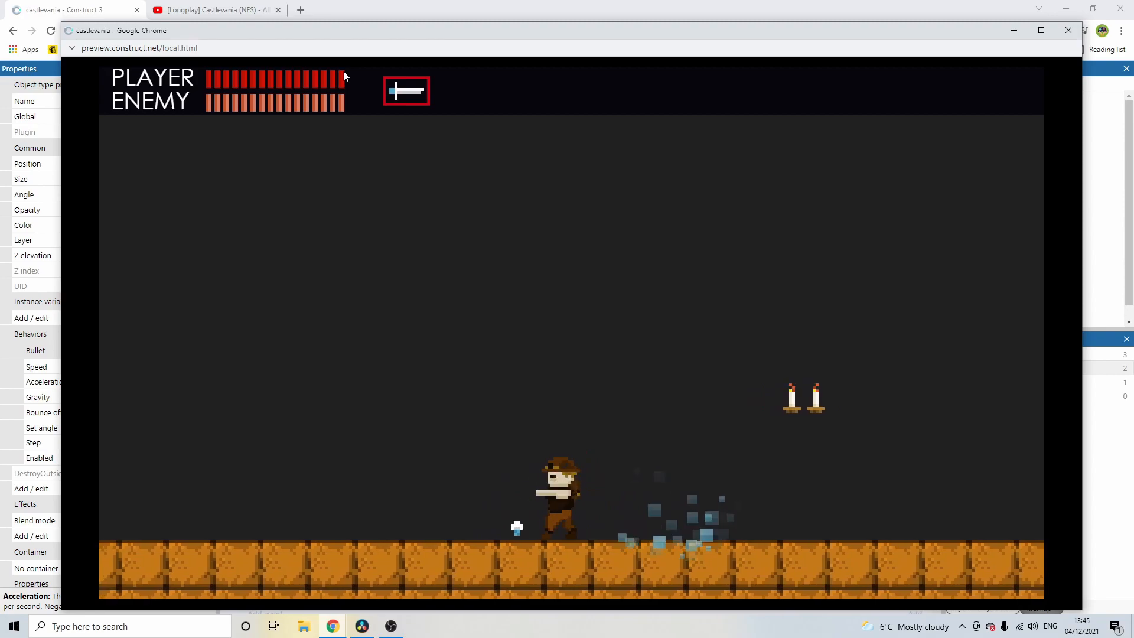
# Step: Move on toward the stairs in the preview and throw the axe in both directions to test its arc
pyautogui.press('Right')
pyautogui.press('x')
pyautogui.press('Up')
pyautogui.press('x')
pyautogui.press('Right')
pyautogui.press('x')
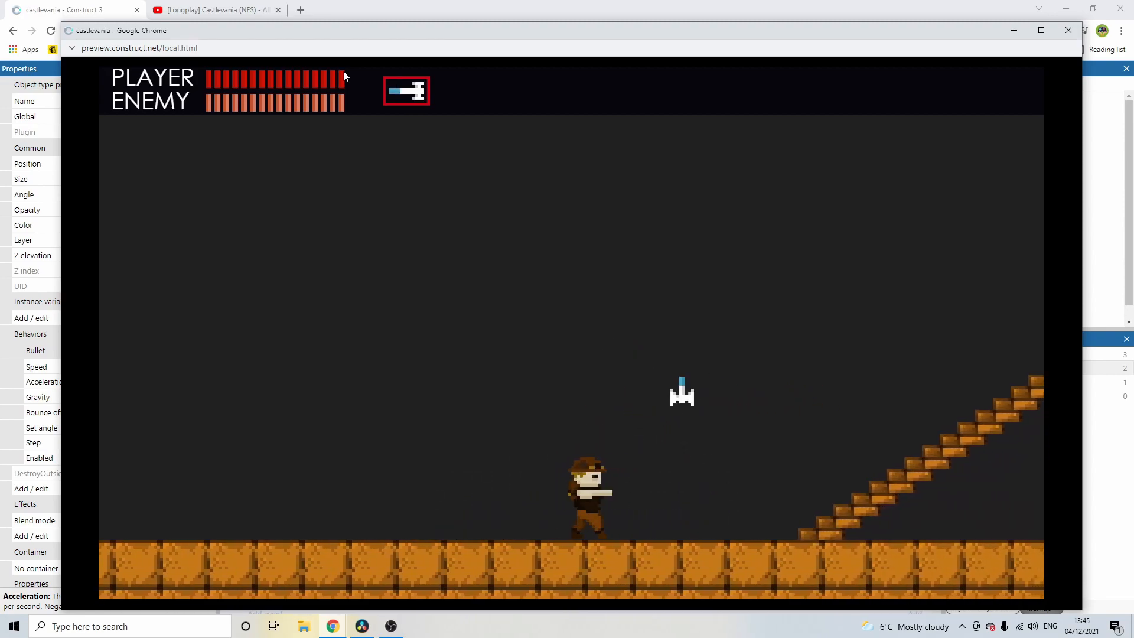
pyautogui.press('Left')
pyautogui.press('x')
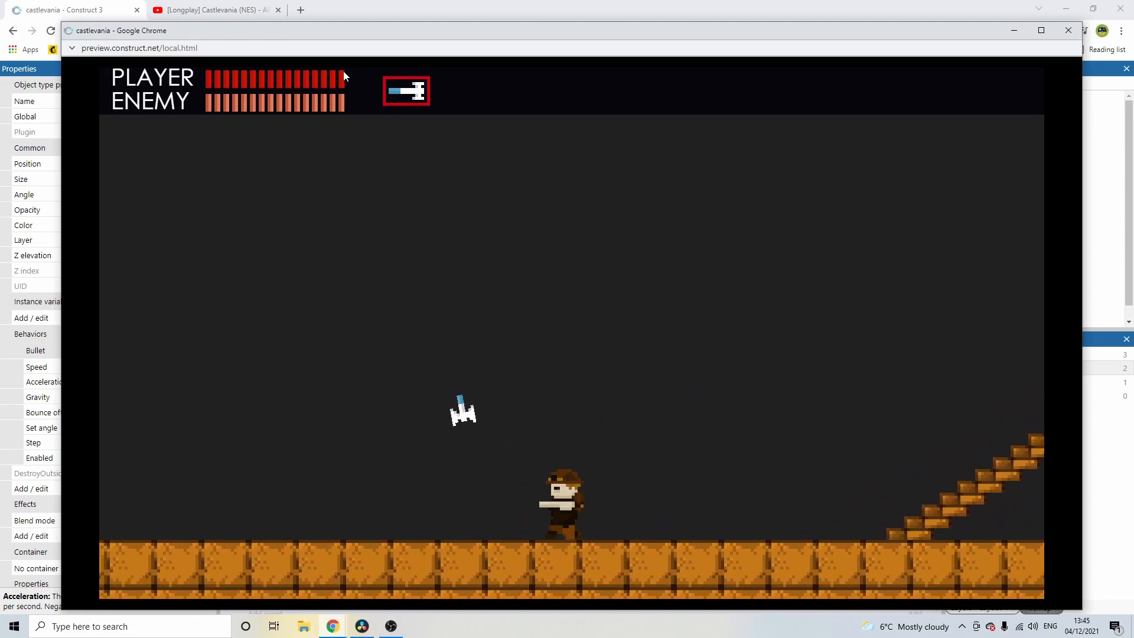
pyautogui.press('Right')
pyautogui.press('x')
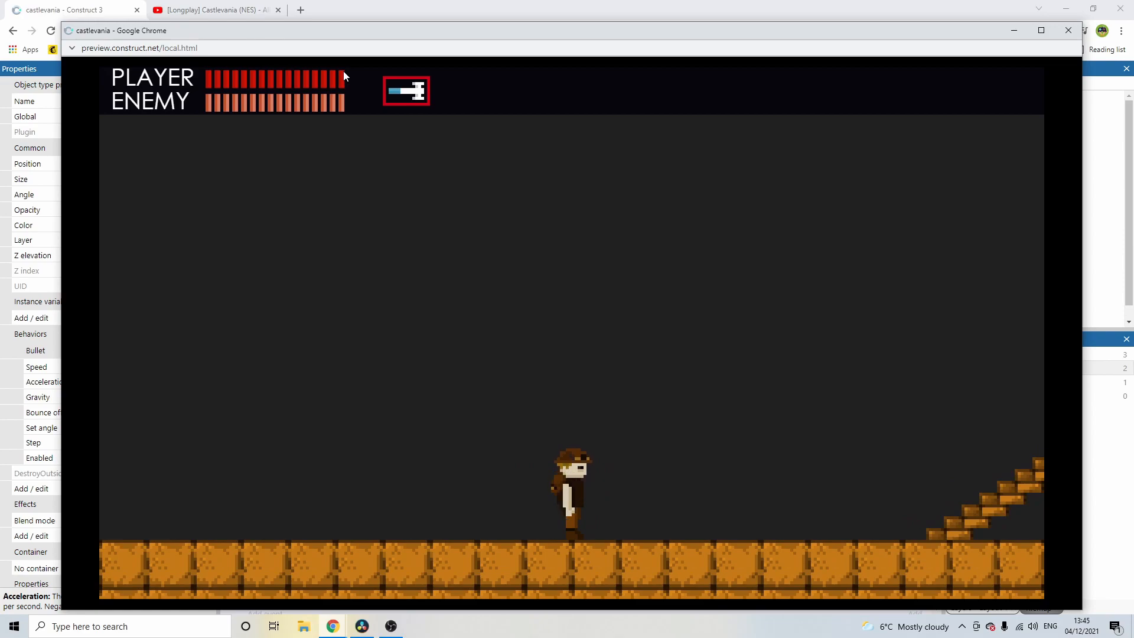
pyautogui.press('Right')
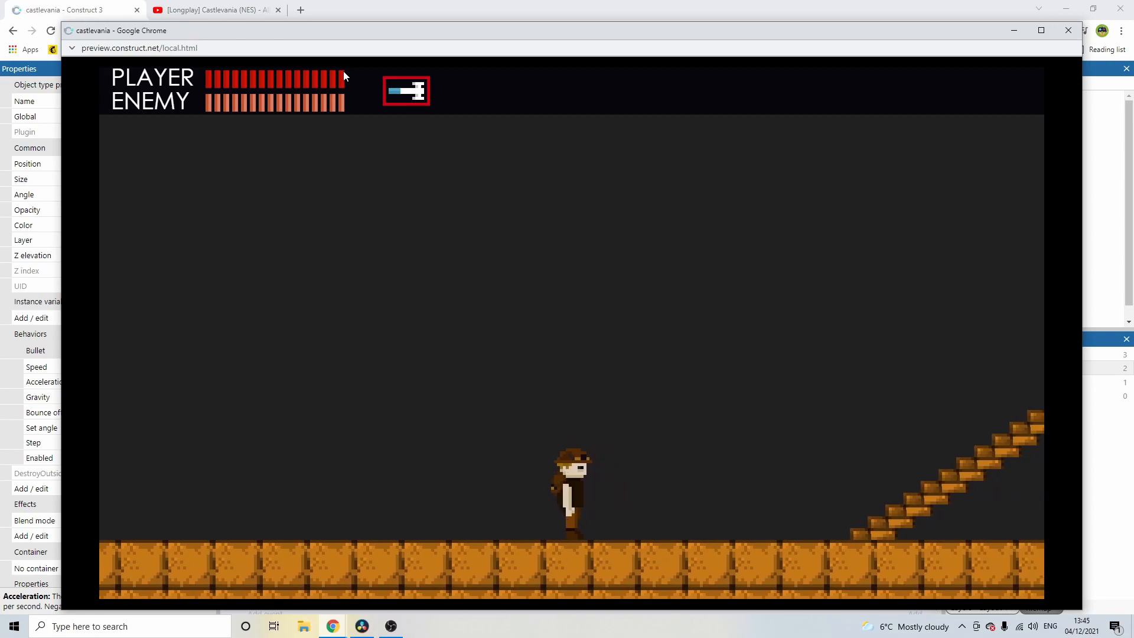